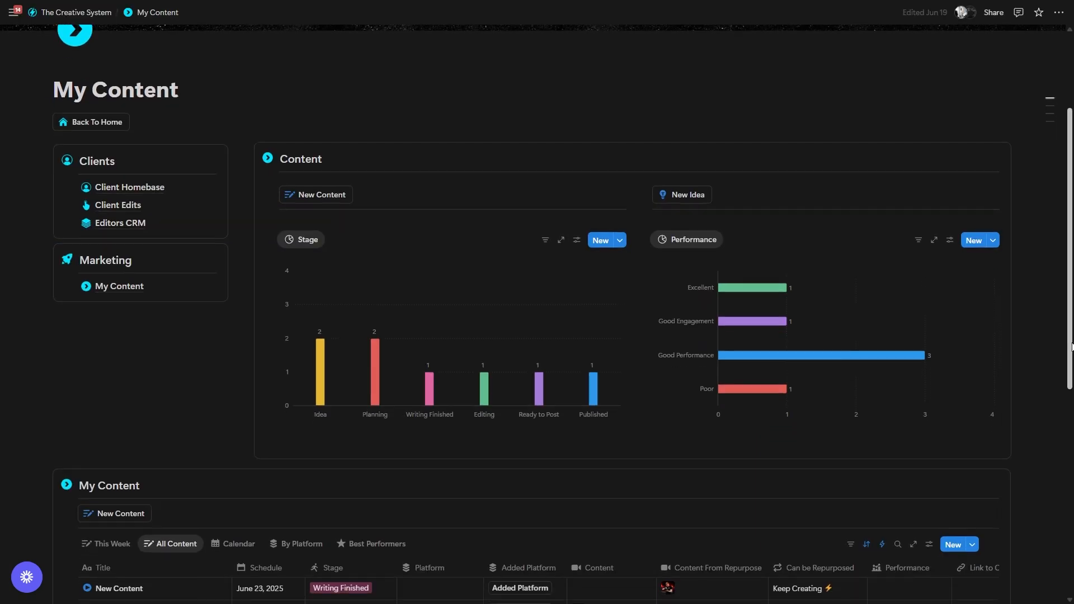
{"action": "scroll", "coordinate": [1071, 370], "scroll_direction": "down", "scroll_amount": 3}
{"action": "left_click_drag", "start_coordinate": [1072, 370], "coordinate": [1072, 480]}
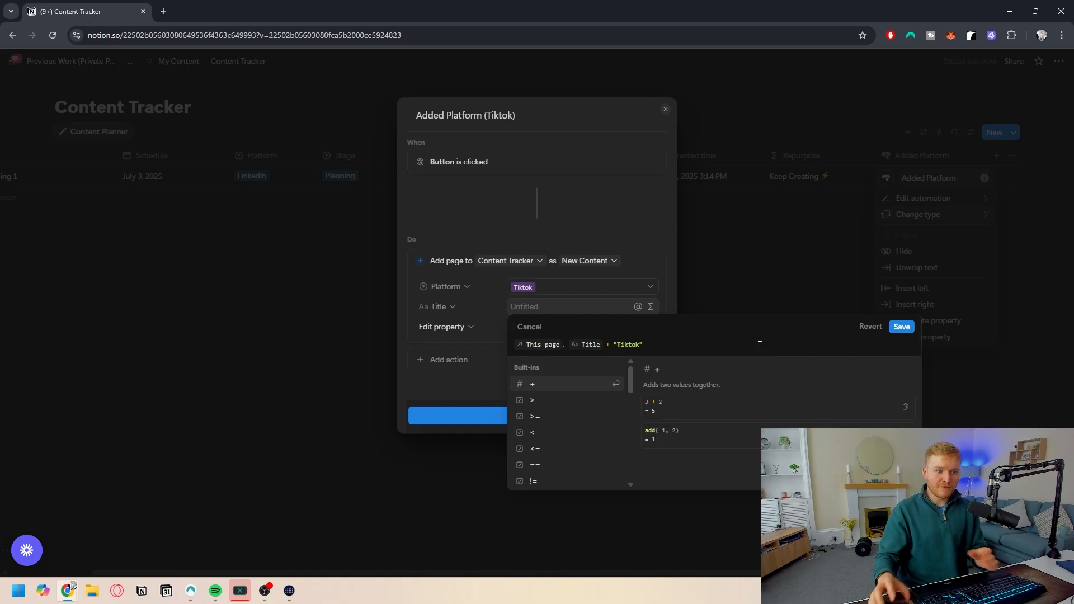
{"action": "left_click", "coordinate": [902, 327]}
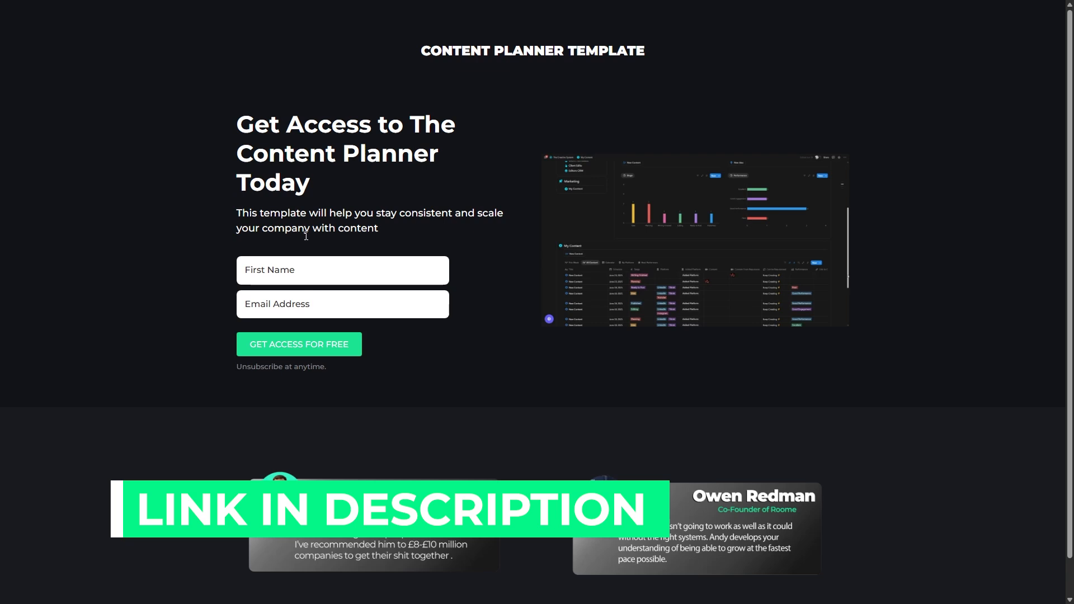
{"action": "left_click", "coordinate": [303, 277]}
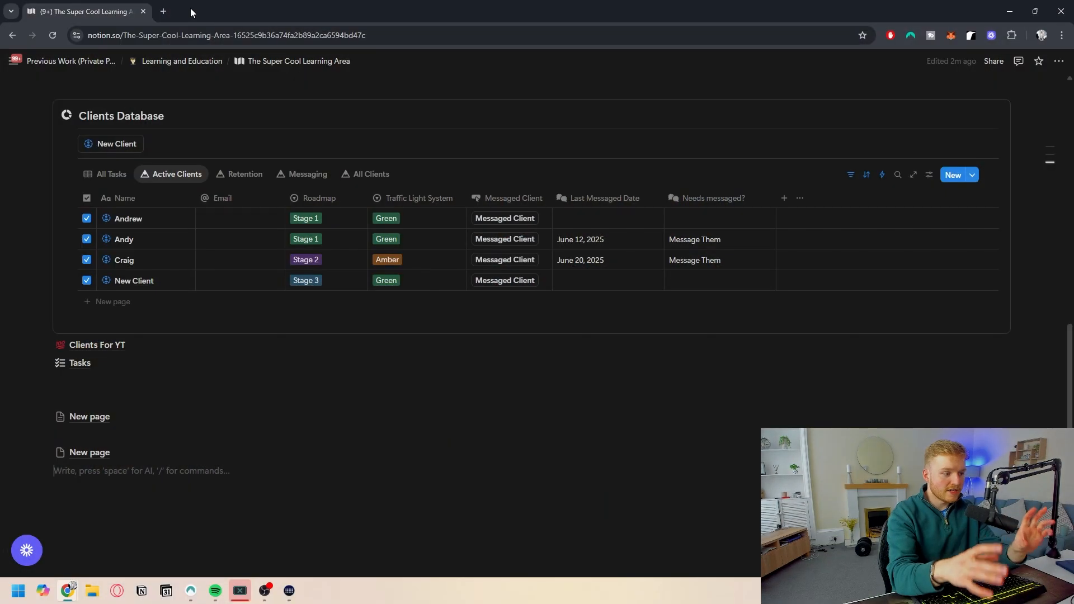
- Create a new sub-page at the bottom of the learning area page
{"action": "scroll", "coordinate": [246, 165], "scroll_direction": "up", "scroll_amount": 5}
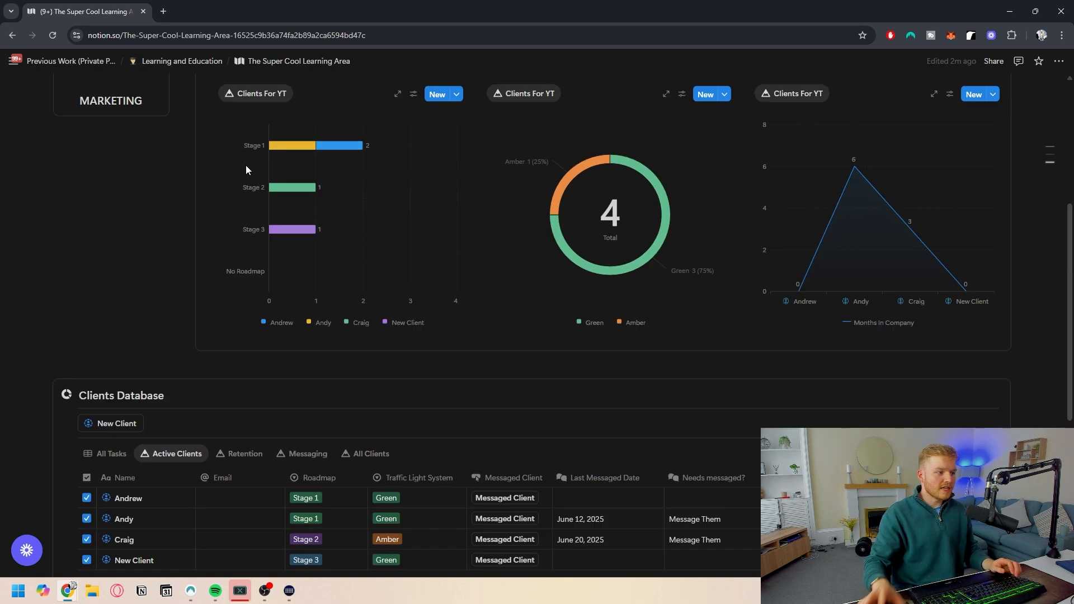
{"action": "scroll", "coordinate": [330, 204], "scroll_direction": "up", "scroll_amount": 3}
{"action": "scroll", "coordinate": [259, 331], "scroll_direction": "down", "scroll_amount": 5}
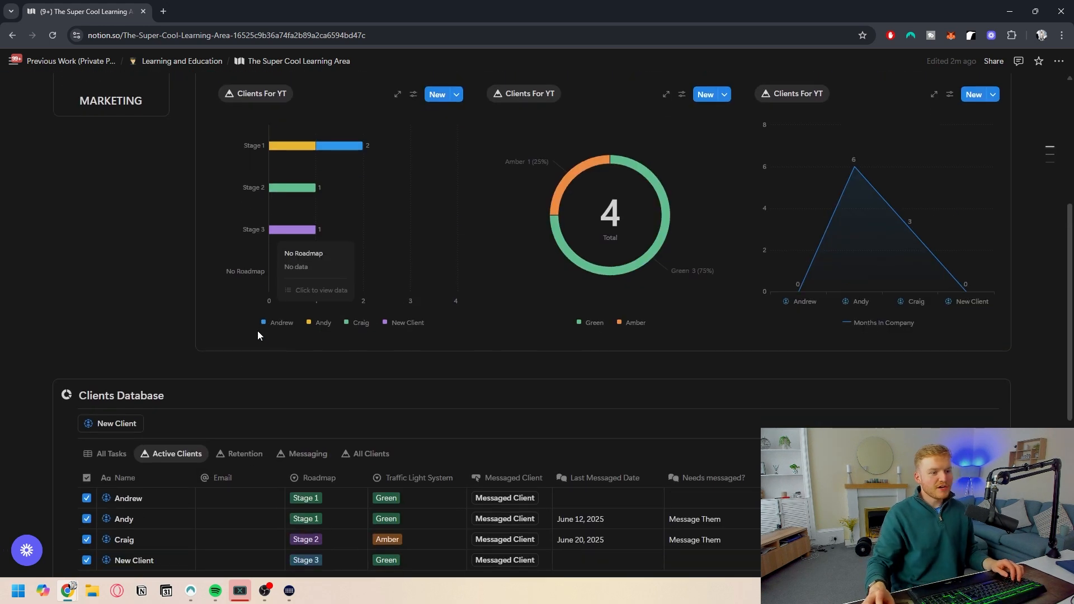
{"action": "scroll", "coordinate": [221, 285], "scroll_direction": "down", "scroll_amount": 4}
{"action": "left_click", "coordinate": [106, 336]}
{"action": "type", "text": "/page"}
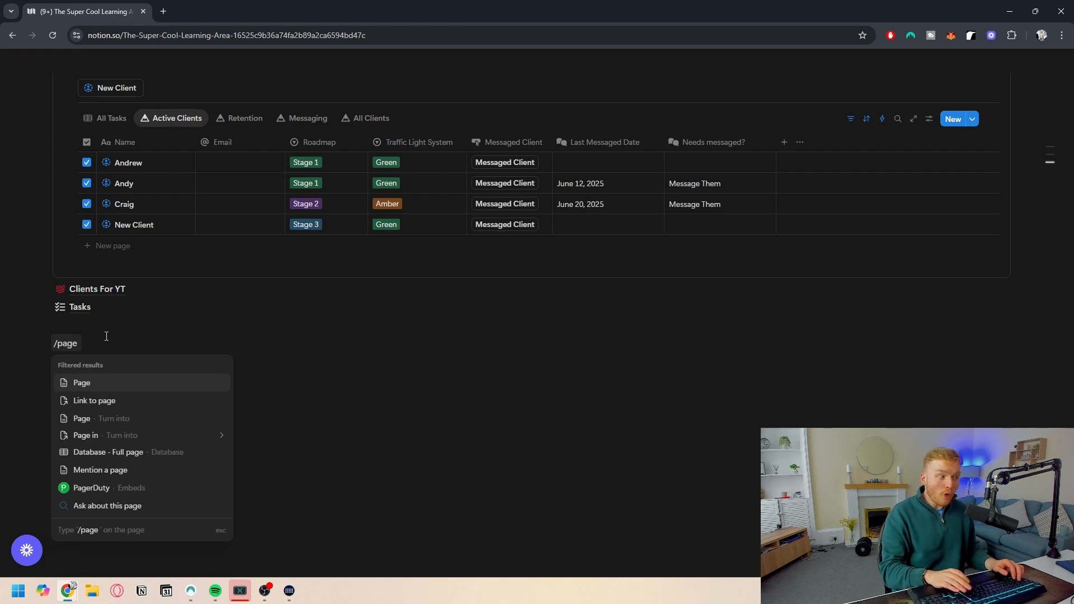
{"action": "key", "text": "Return"}
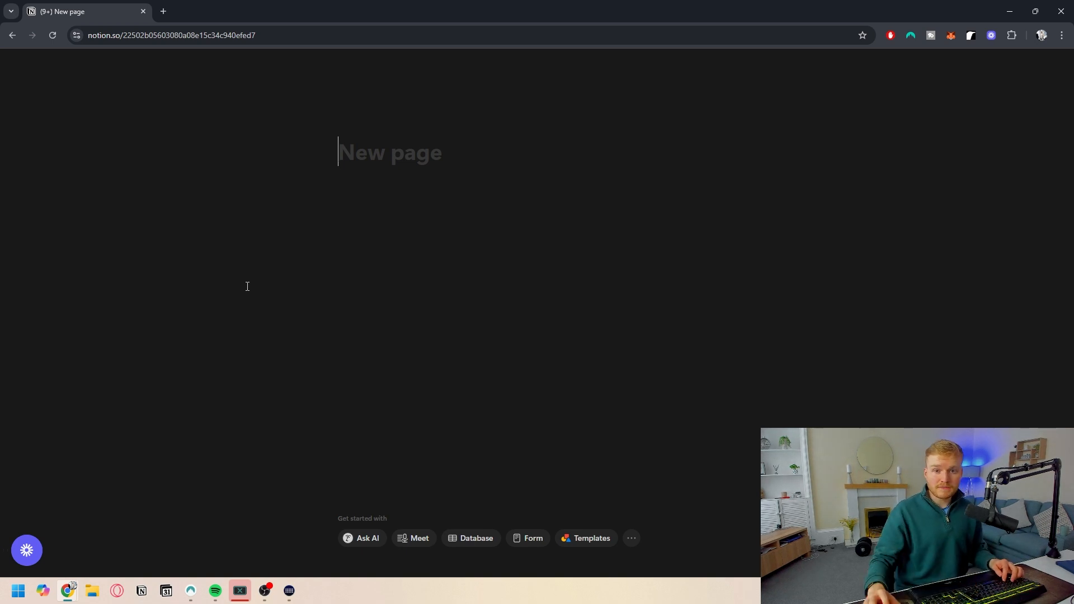
- Title the new page My Content and turn on full width for it
{"action": "type", "text": "My Content"}
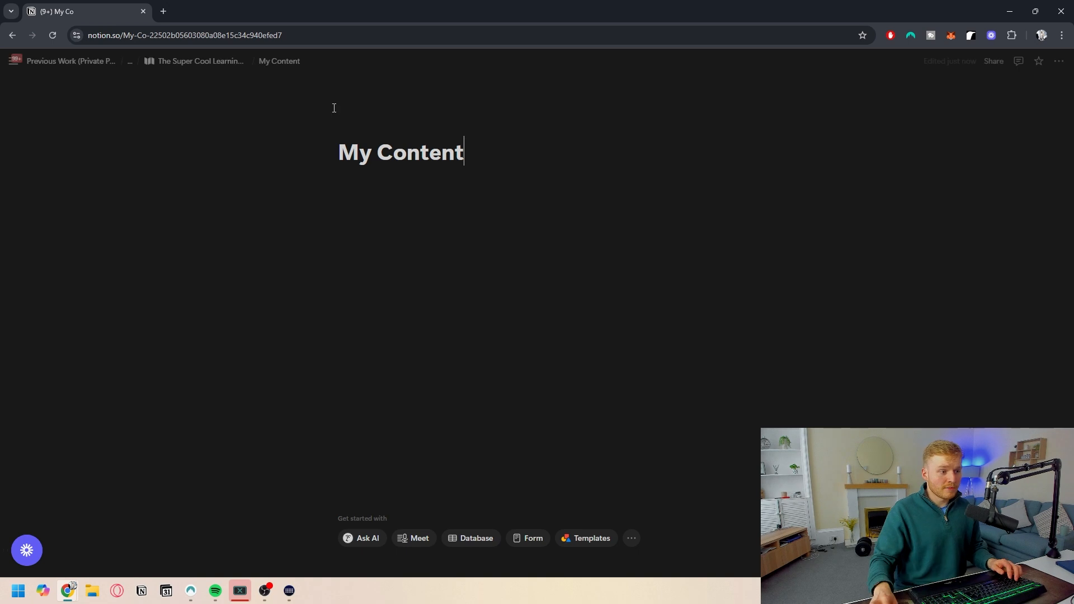
{"action": "left_click", "coordinate": [1059, 61]}
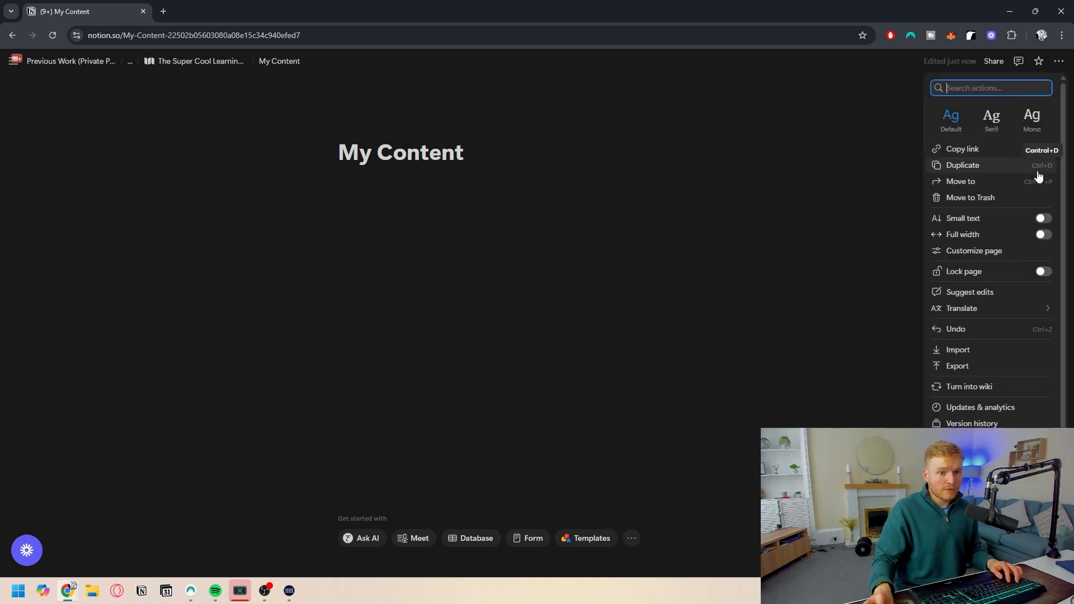
{"action": "left_click", "coordinate": [1042, 234]}
- Give the page a game controller icon and a blue gradient cover image
{"action": "left_click", "coordinate": [73, 127]}
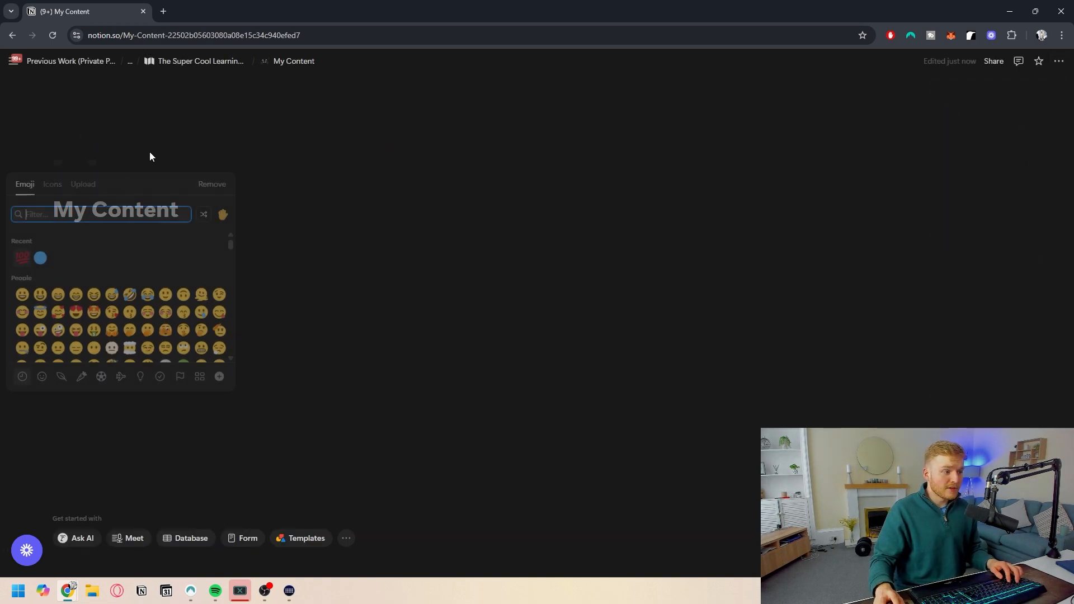
{"action": "left_click", "coordinate": [241, 122]}
{"action": "left_click", "coordinate": [80, 184]}
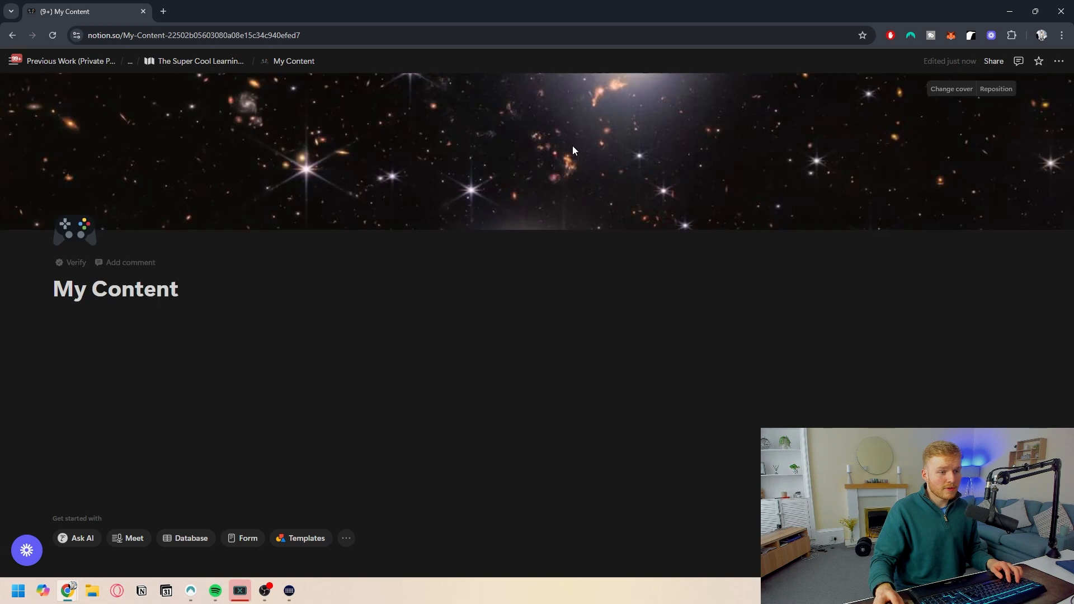
{"action": "left_click", "coordinate": [173, 349]}
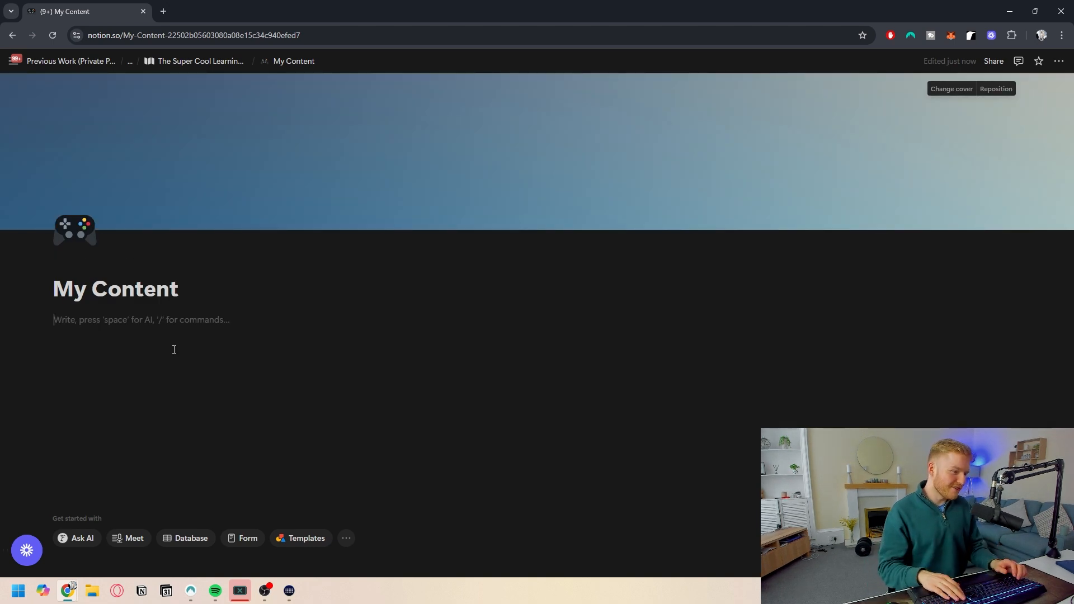
- Insert a full-page database below the page title
{"action": "key", "text": "Return"}
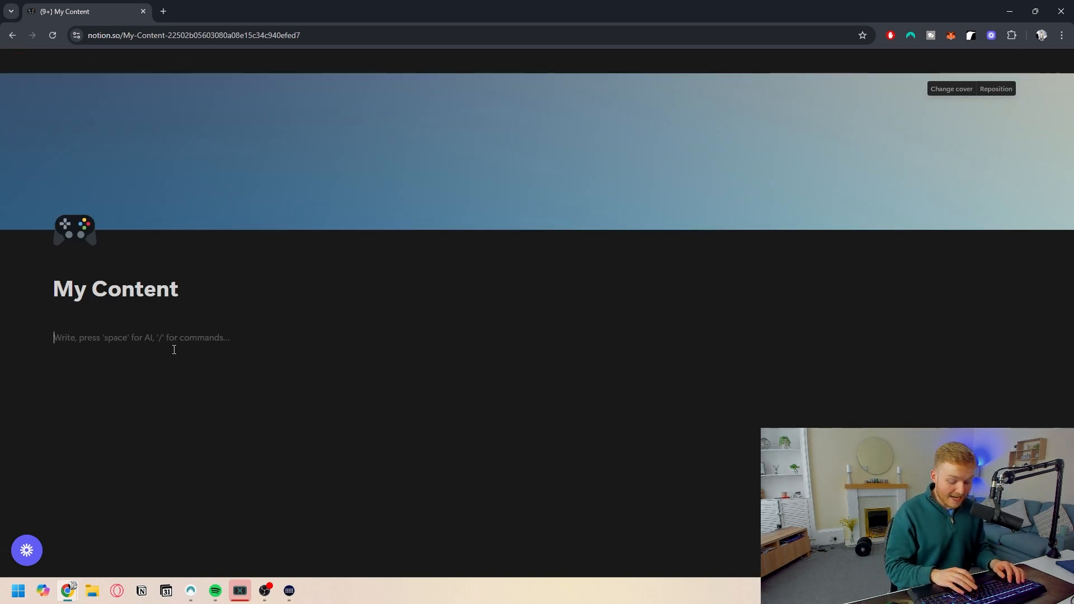
{"action": "type", "text": "/d"}
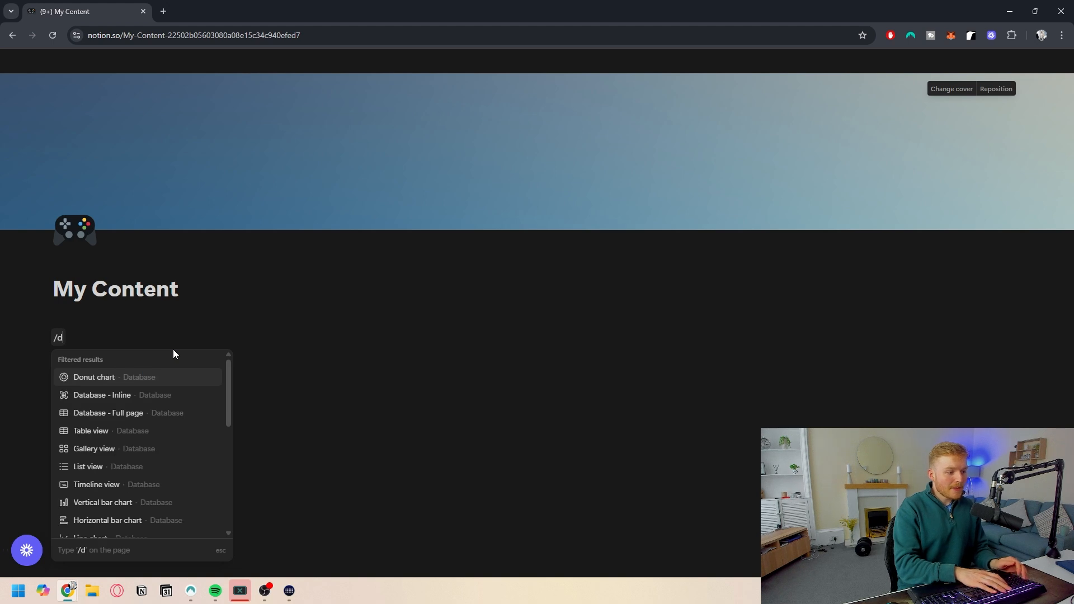
{"action": "type", "text": "ata"}
{"action": "key", "text": "Down"}
{"action": "key", "text": "Return"}
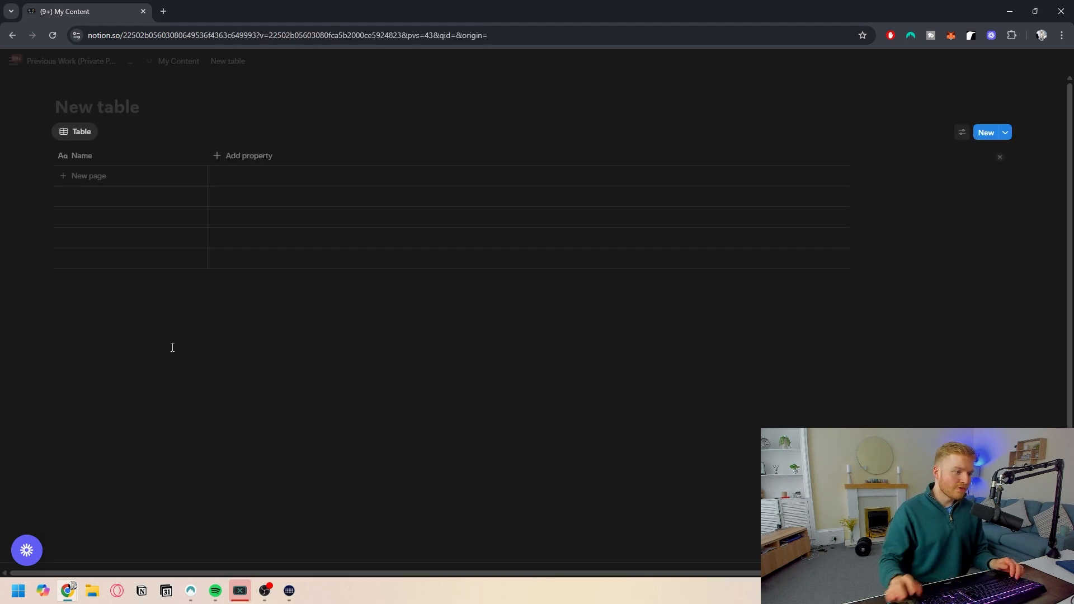
- Name the new database Content Tracker
{"action": "left_click", "coordinate": [906, 207]}
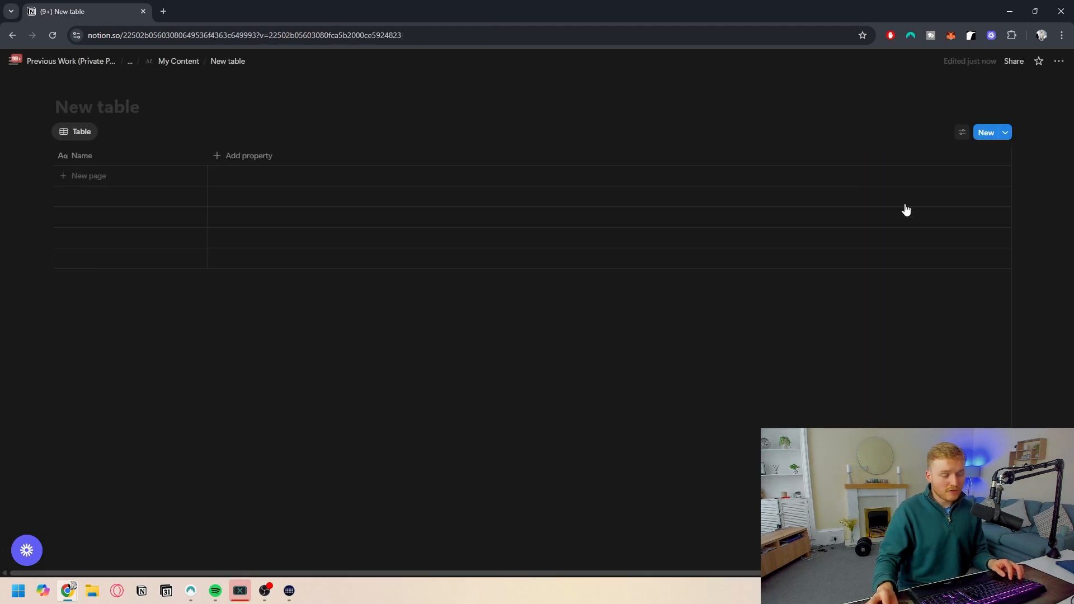
{"action": "type", "text": "Content"}
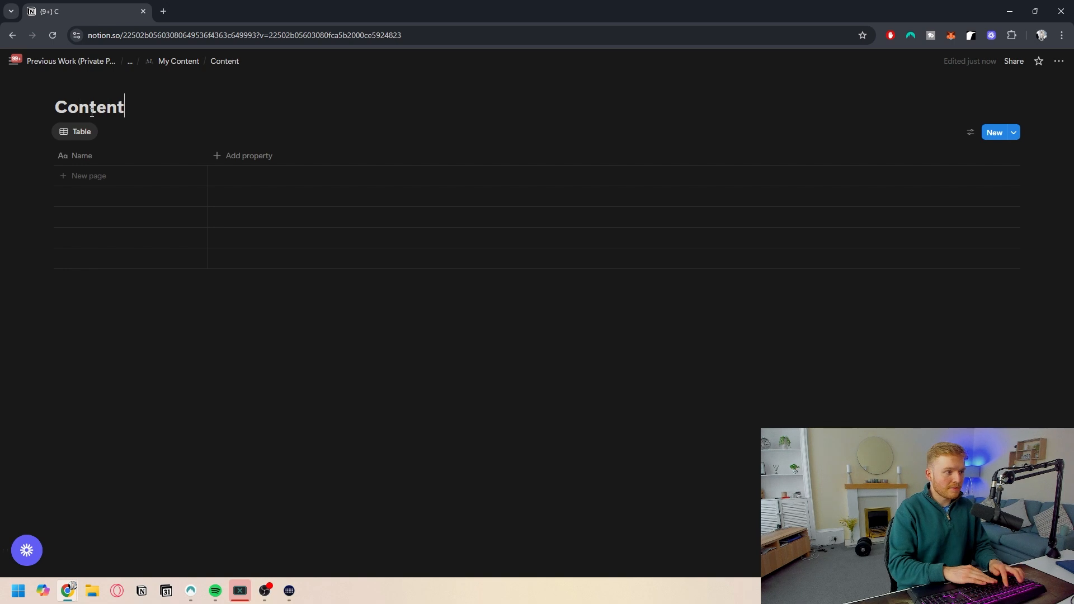
{"action": "type", "text": " Tracker"}
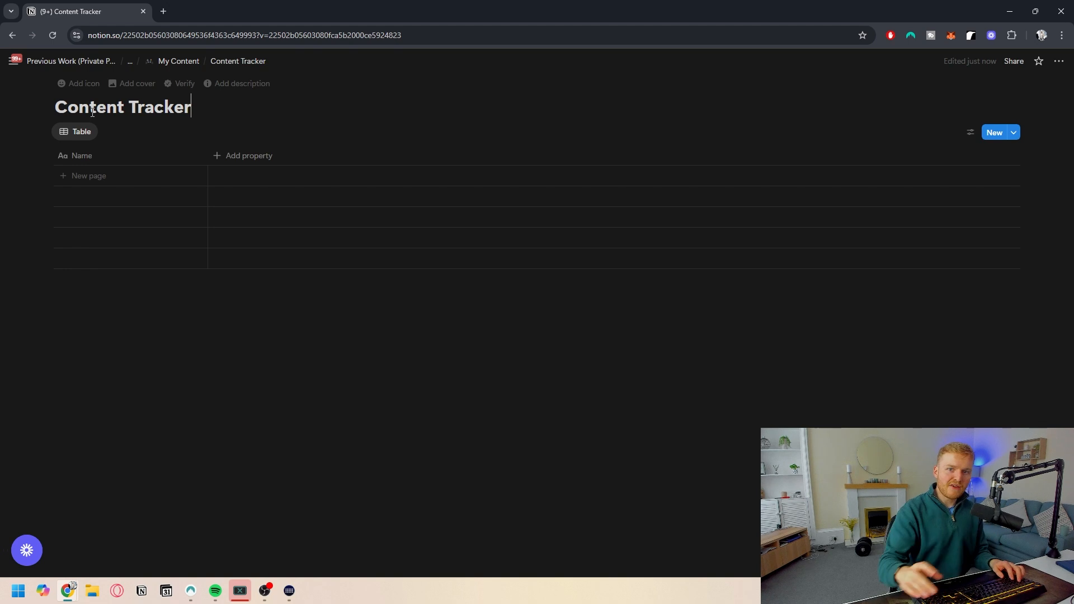
- Rename the Name column to Title and add a date property named Schedule
{"action": "left_click", "coordinate": [104, 155]}
{"action": "type", "text": "Title"}
{"action": "left_click", "coordinate": [217, 160]}
{"action": "left_click", "coordinate": [218, 160]}
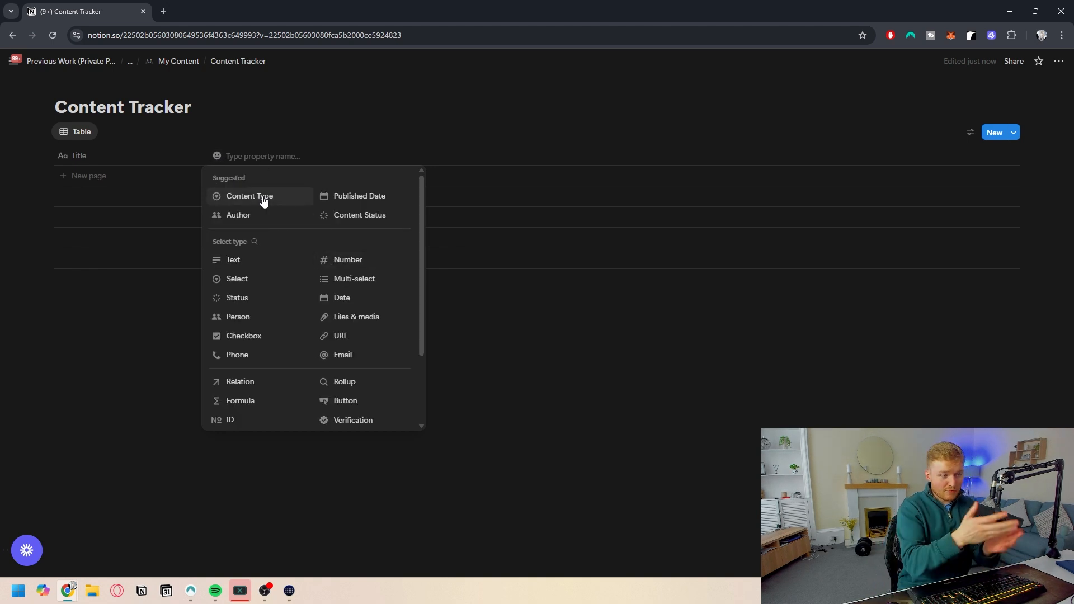
{"action": "left_click", "coordinate": [370, 197]}
{"action": "type", "text": "Scheduke"}
{"action": "key", "text": "BackSpace"}
{"action": "key", "text": "BackSpace"}
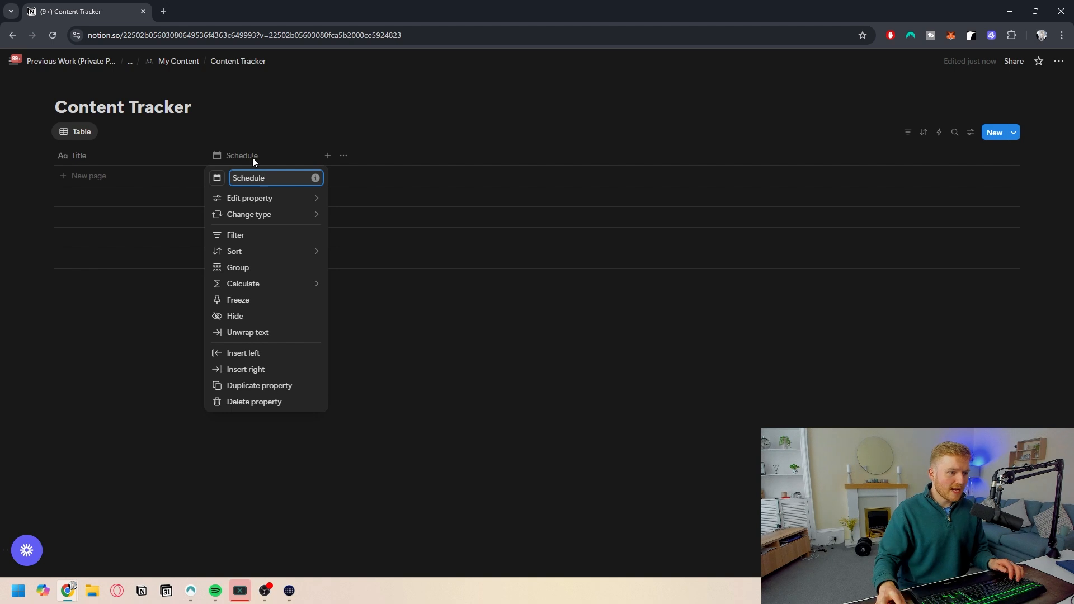
- Add a Select property named Stage
{"action": "left_click", "coordinate": [328, 156]}
{"action": "type", "text": "sele"}
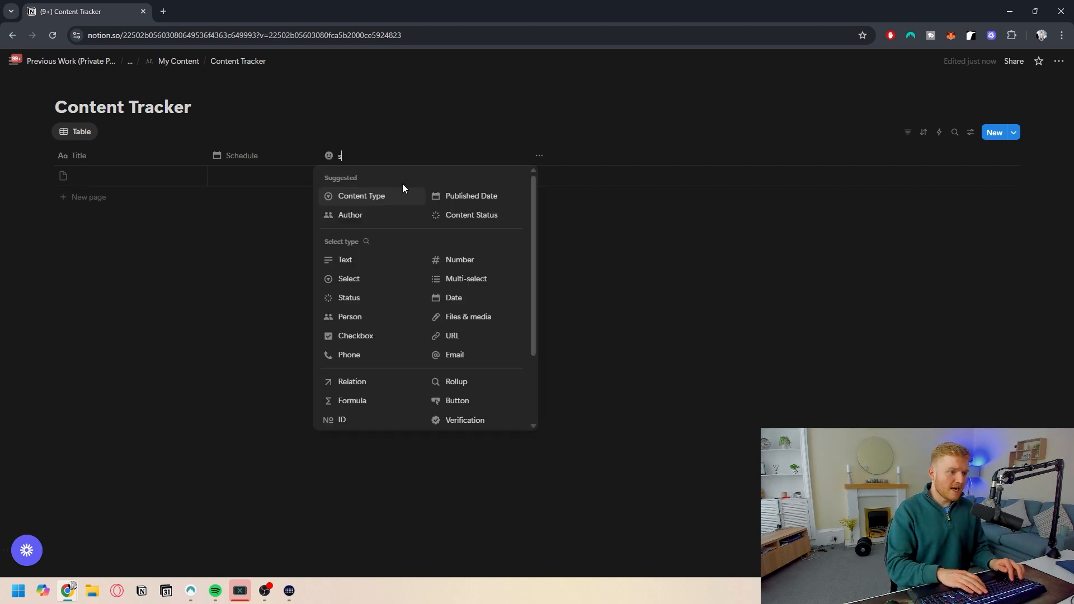
{"action": "key", "text": "BackSpace"}
{"action": "key", "text": "BackSpace"}
{"action": "key", "text": "BackSpace"}
{"action": "key", "text": "BackSpace"}
{"action": "type", "text": "Stage"}
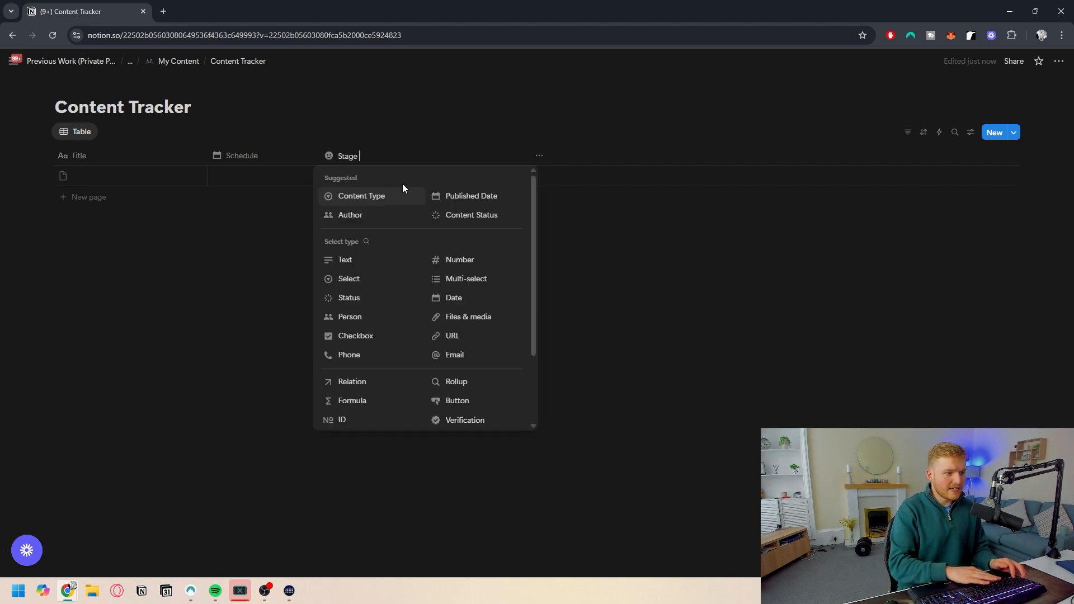
{"action": "left_click", "coordinate": [354, 280]}
- Add a Files & media property and rename it Content
{"action": "left_click", "coordinate": [443, 164]}
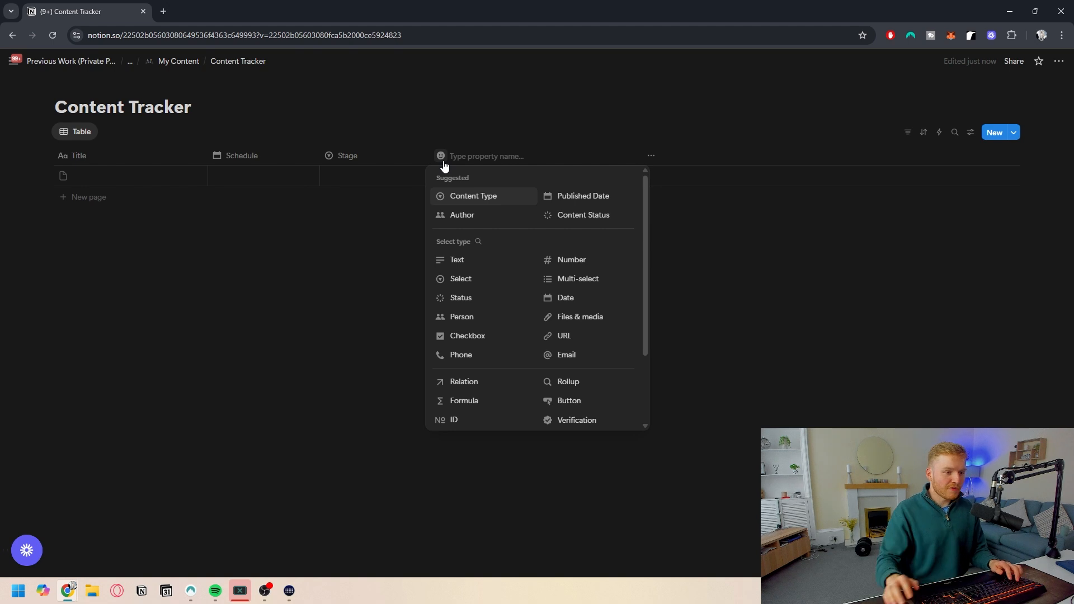
{"action": "left_click", "coordinate": [576, 318]}
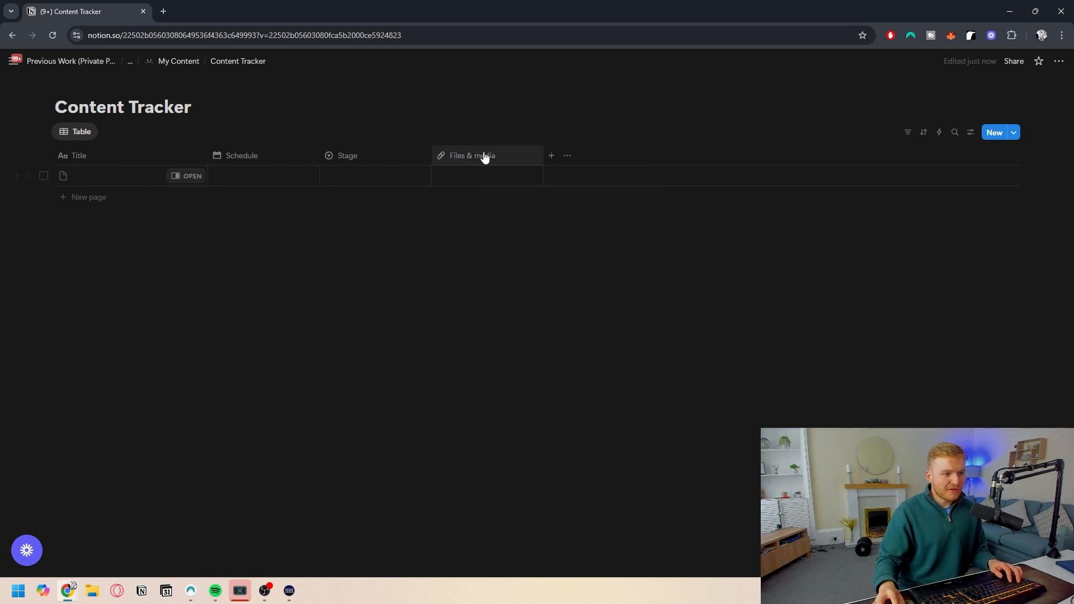
{"action": "left_click", "coordinate": [481, 156]}
{"action": "key", "text": "ctrl+a"}
{"action": "type", "text": "Content"}
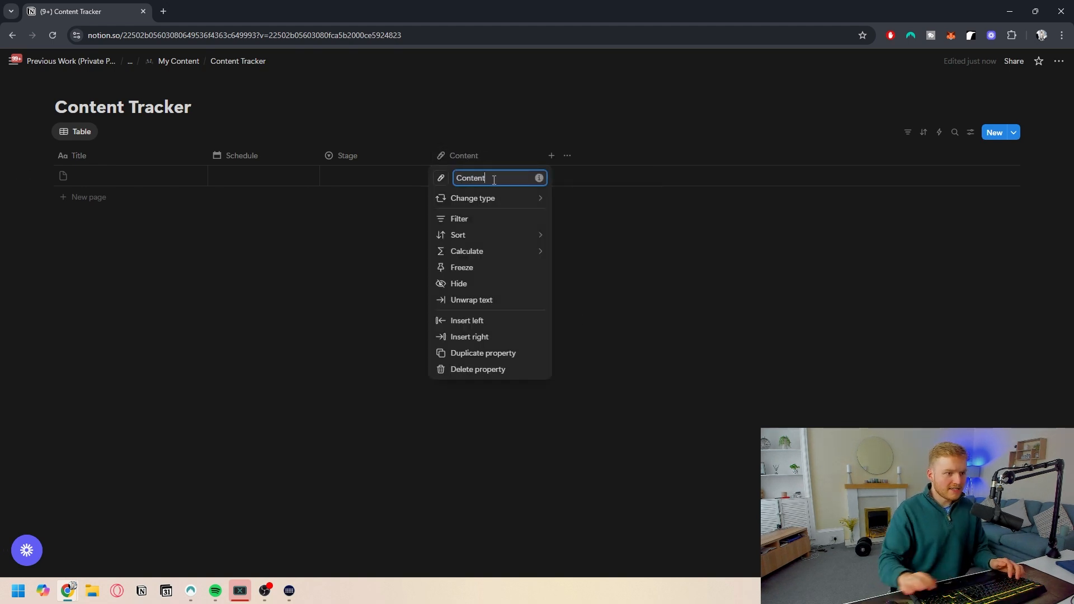
{"action": "left_click", "coordinate": [626, 222]}
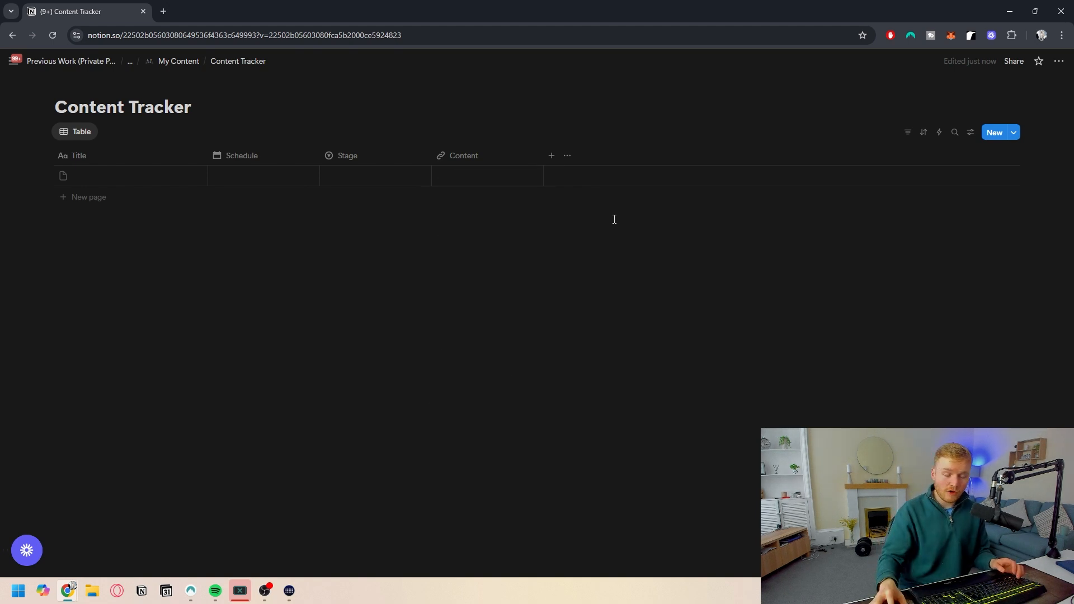
- Add a Select property named Performance
{"action": "left_click", "coordinate": [552, 157]}
{"action": "type", "text": "Performance"}
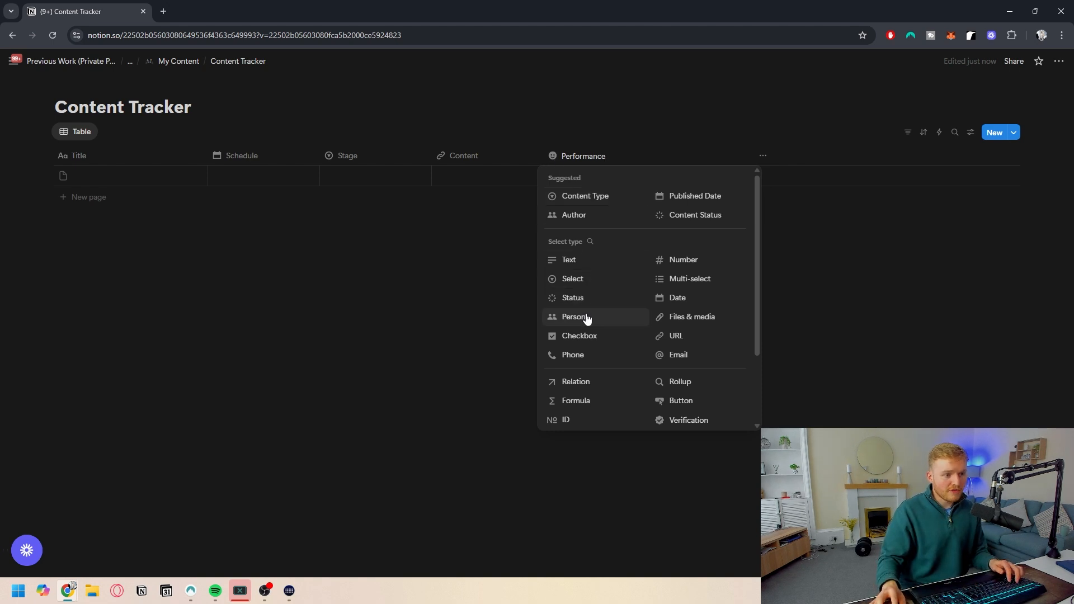
{"action": "left_click", "coordinate": [587, 285]}
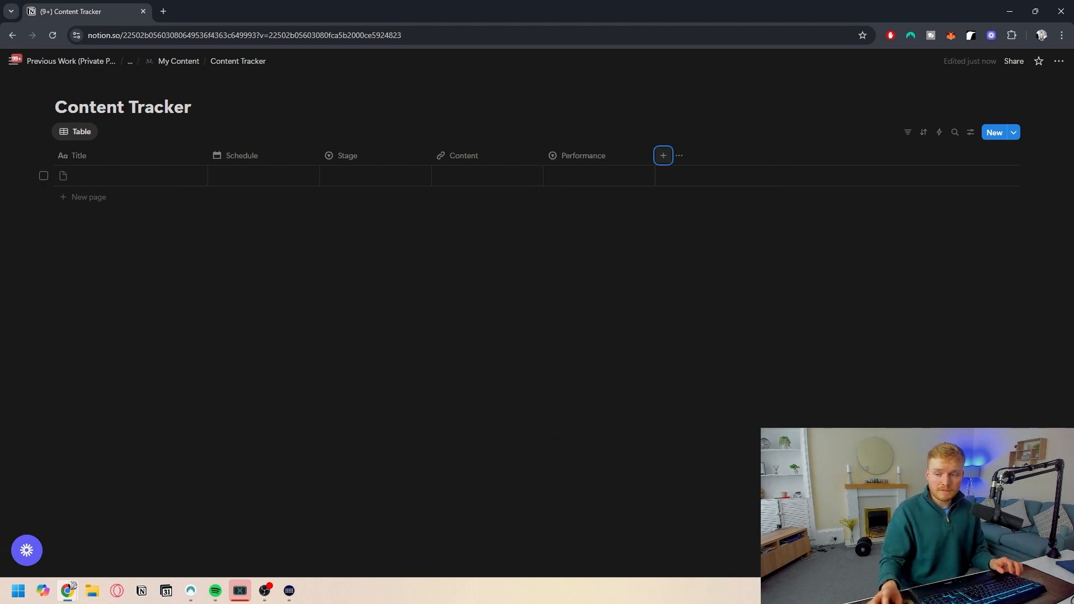
- Add a Created time property to the table
{"action": "left_click", "coordinate": [663, 155]}
{"action": "scroll", "coordinate": [783, 346], "scroll_direction": "down", "scroll_amount": 3}
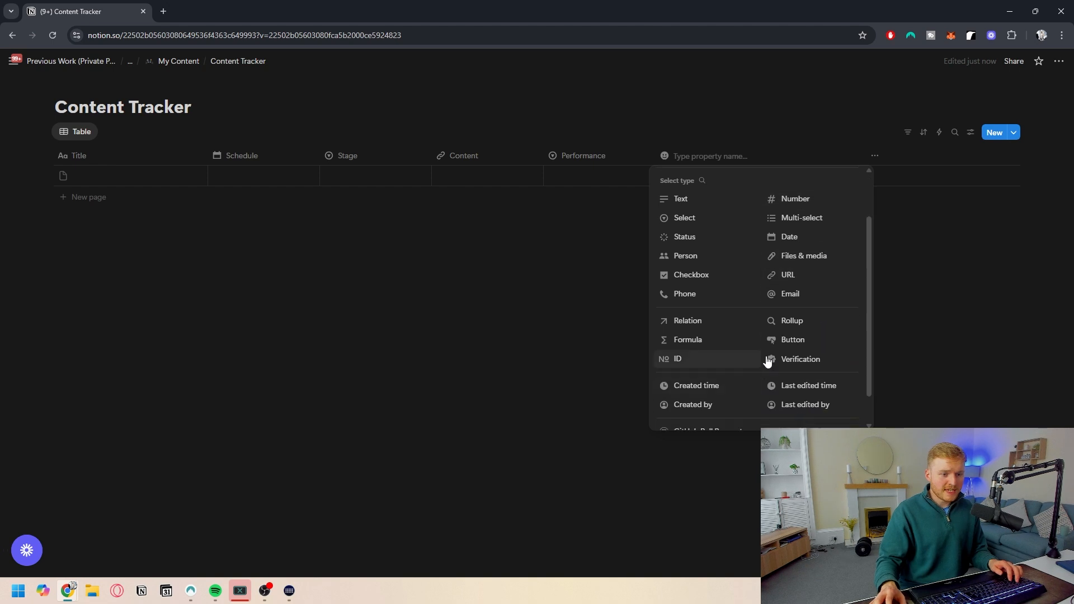
{"action": "left_click", "coordinate": [697, 353]}
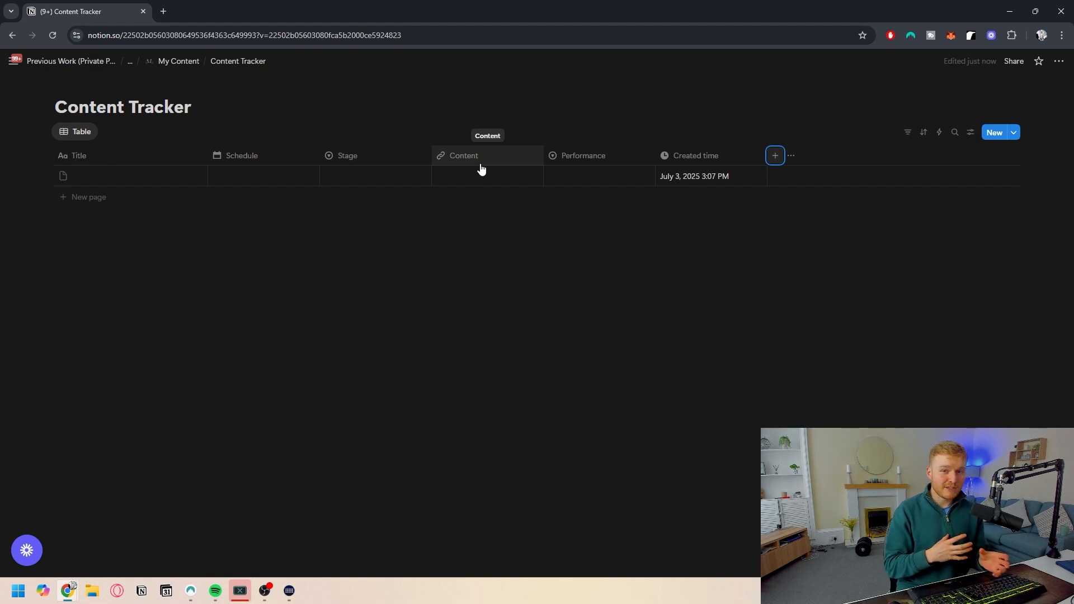
- Rename the table view to Content Planner and give it a pencil icon
{"action": "left_click", "coordinate": [970, 132]}
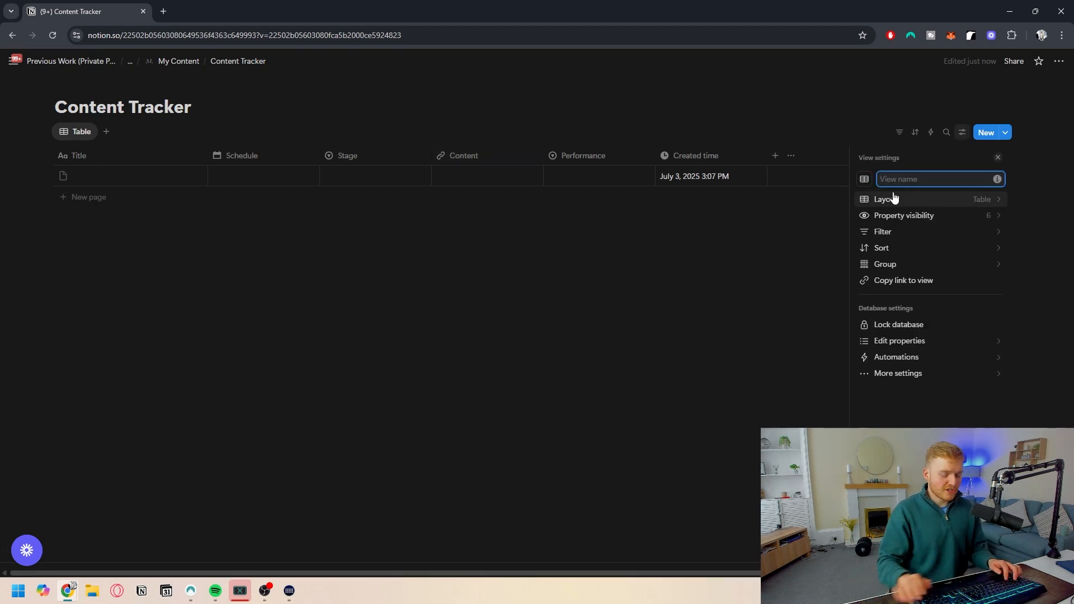
{"action": "type", "text": "Content Planner"}
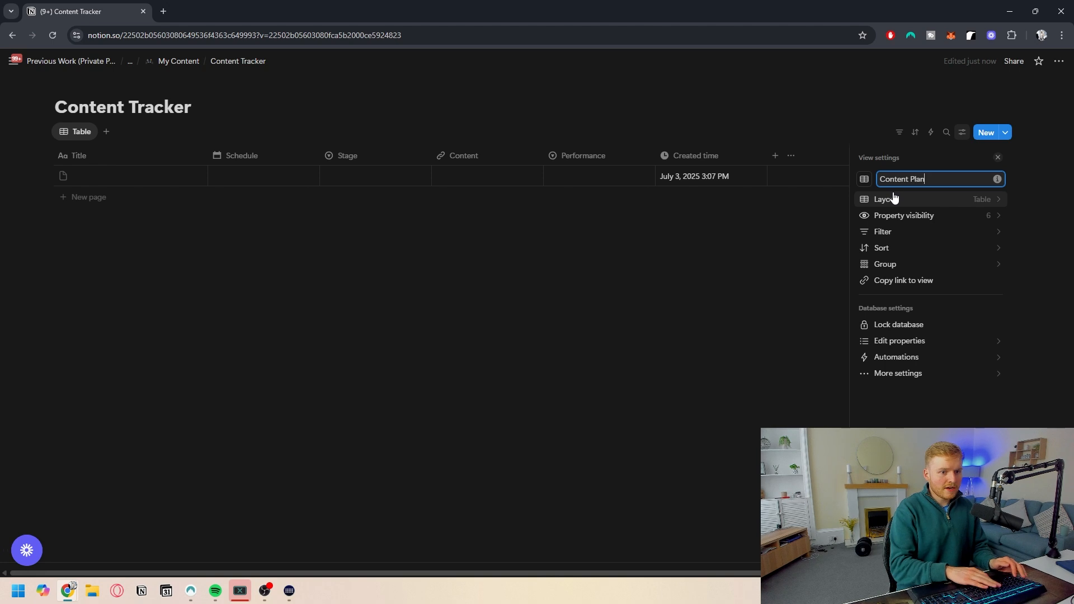
{"action": "left_click", "coordinate": [864, 179]}
{"action": "type", "text": "pen"}
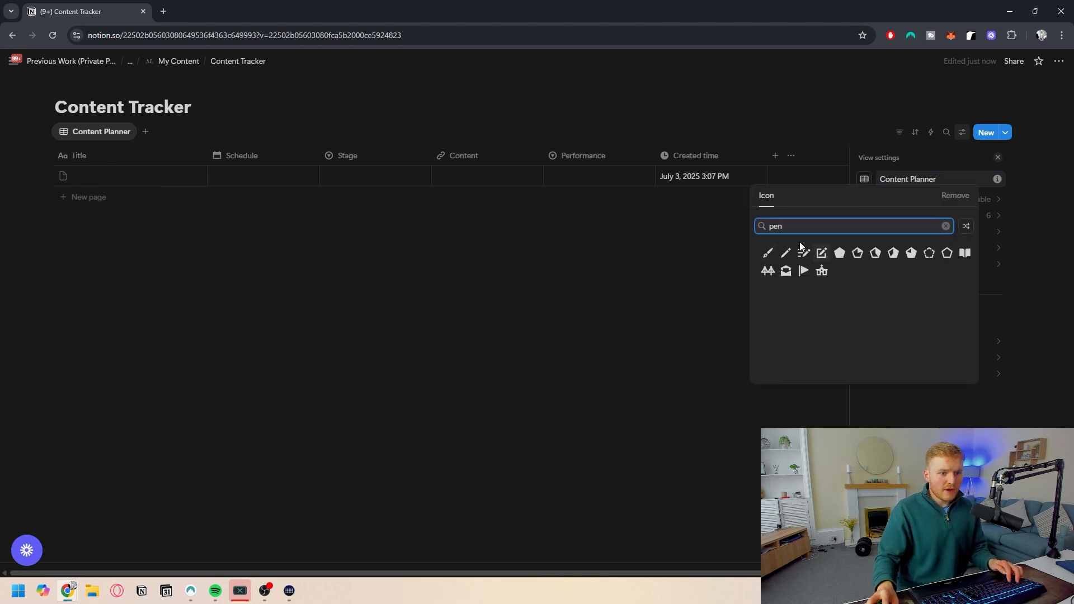
{"action": "left_click", "coordinate": [782, 251]}
{"action": "left_click", "coordinate": [667, 277]}
- Create Stage options Planning, Writing Finished, Editing, Ready to Post and Published in the first row's Stage cell
{"action": "left_click", "coordinate": [357, 177]}
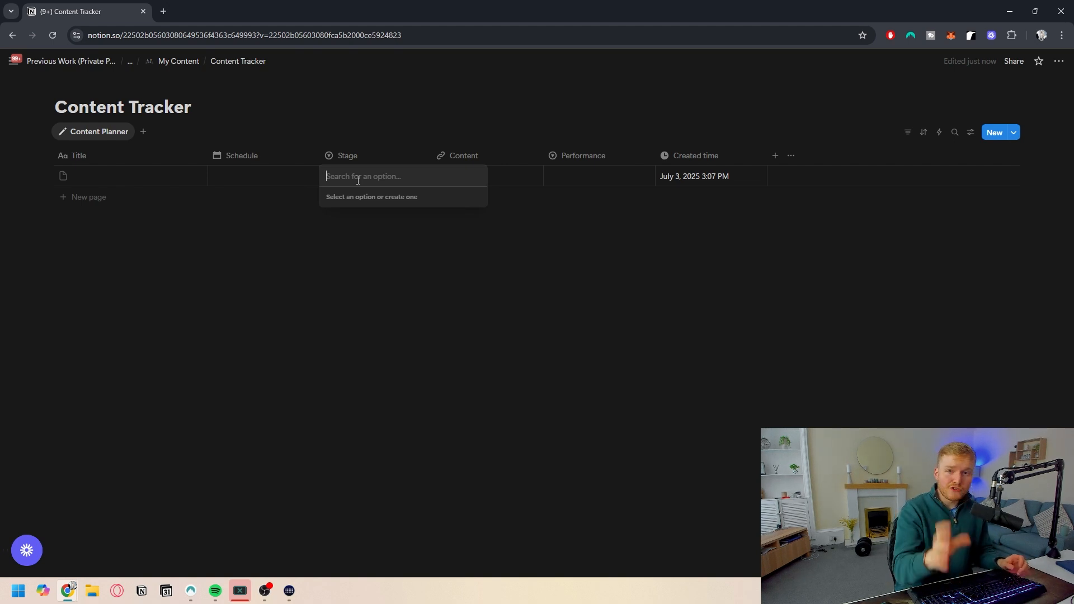
{"action": "type", "text": "Idea"}
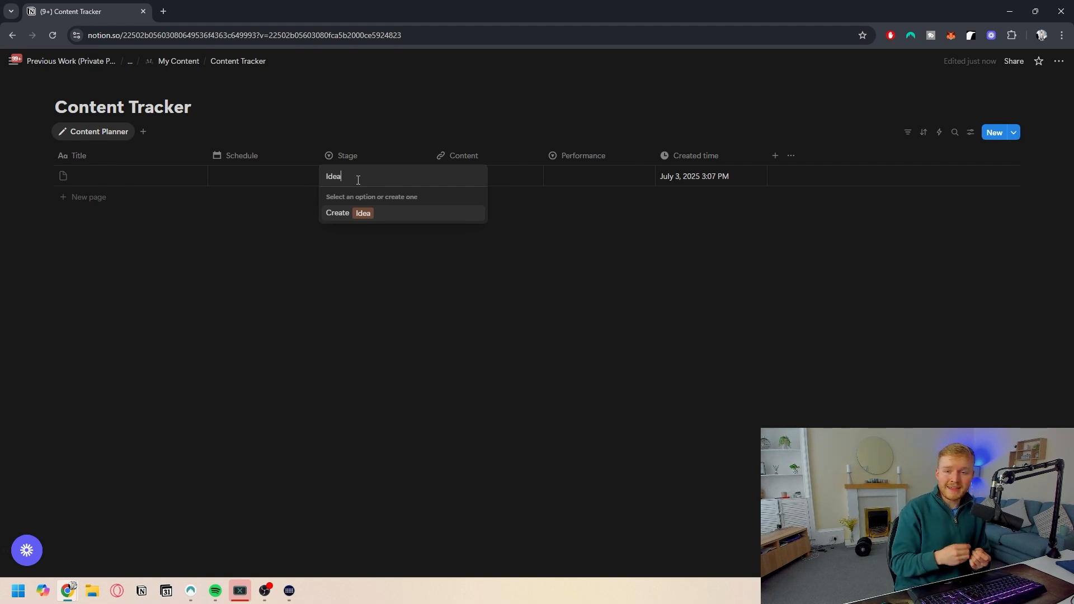
{"action": "key", "text": "BackSpace"}
{"action": "key", "text": "BackSpace"}
{"action": "key", "text": "BackSpace"}
{"action": "key", "text": "BackSpace"}
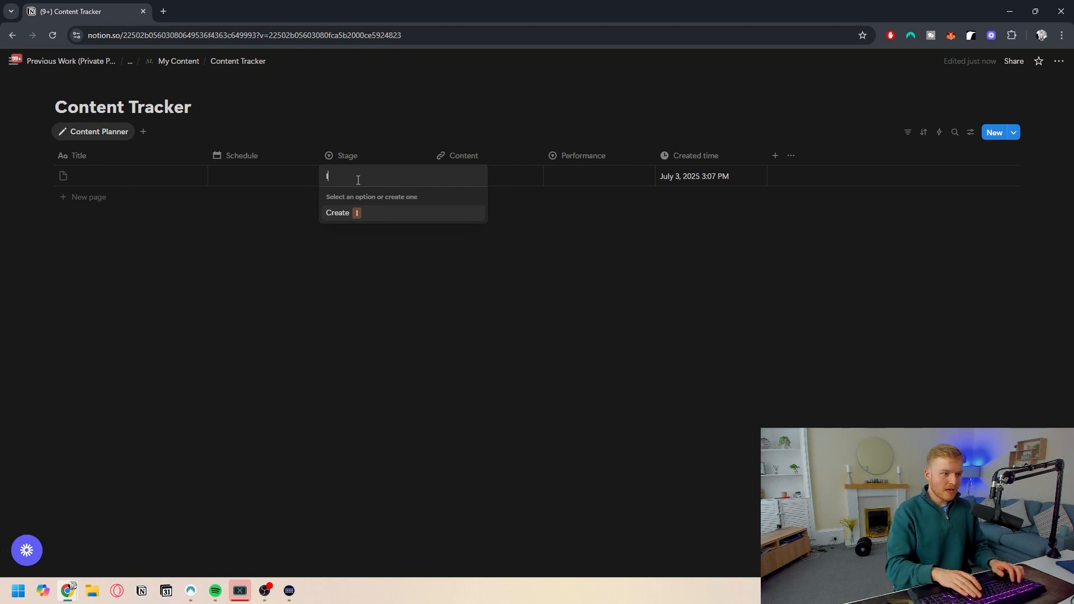
{"action": "type", "text": "Planning"}
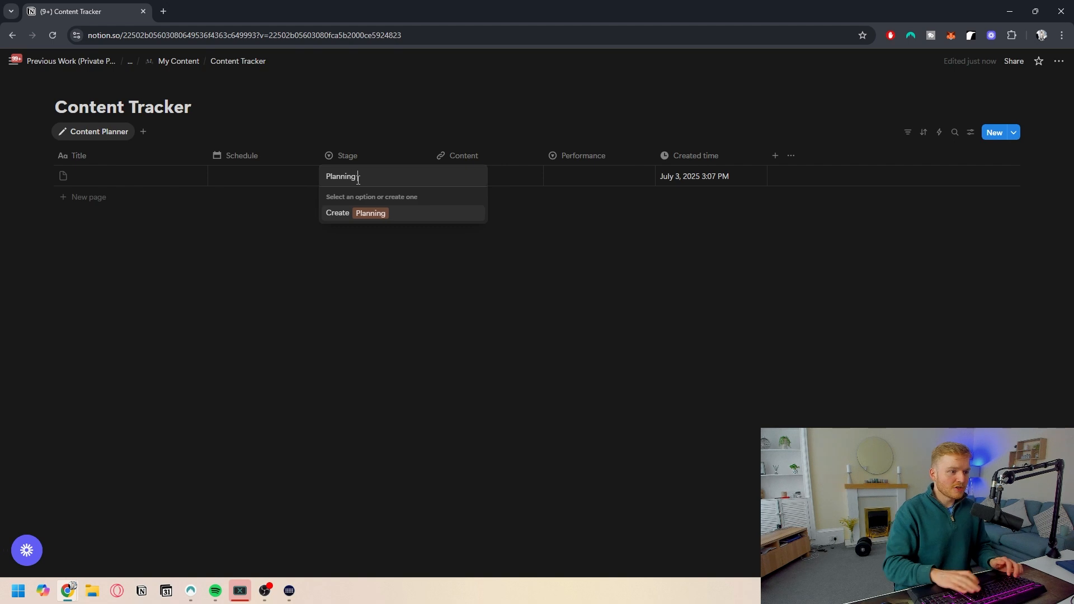
{"action": "key", "text": "Return"}
{"action": "type", "text": "Writi"}
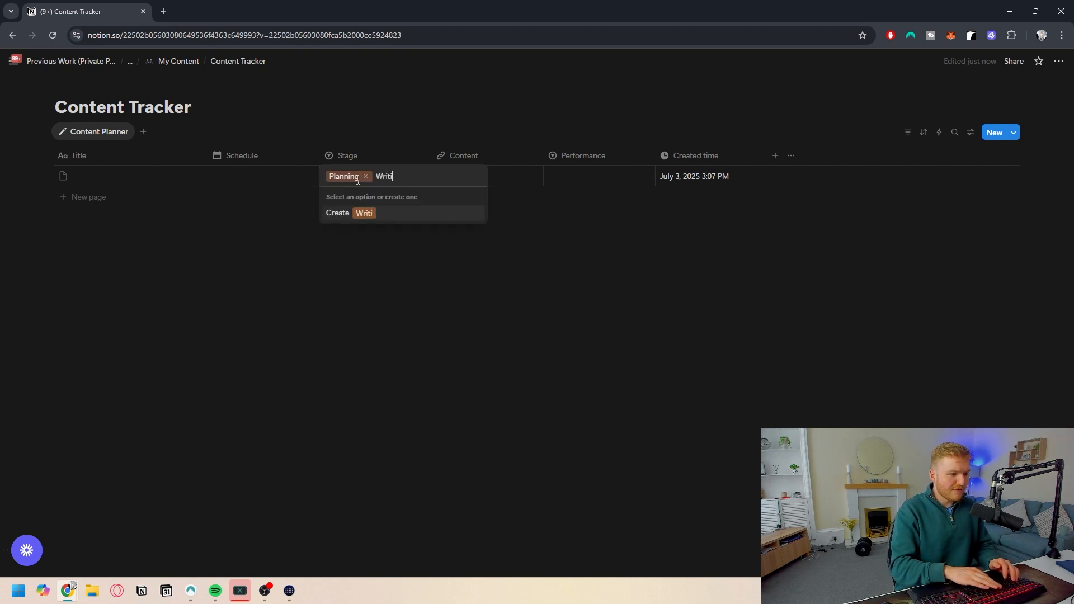
{"action": "type", "text": "ng Finished"}
{"action": "key", "text": "Return"}
{"action": "type", "text": "Editing"}
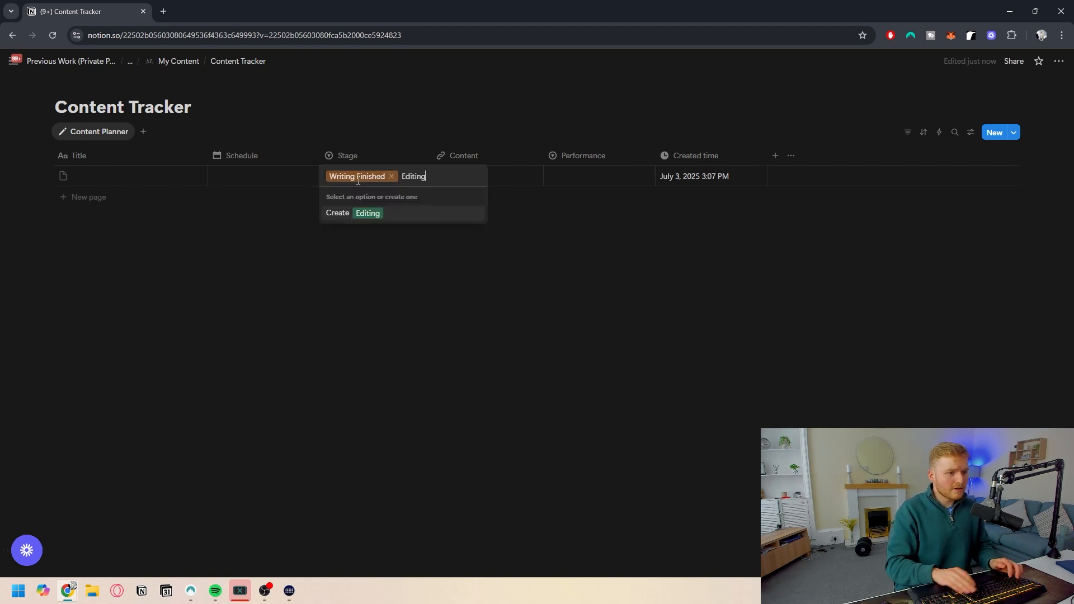
{"action": "key", "text": "Return"}
{"action": "type", "text": "Ready to Post"}
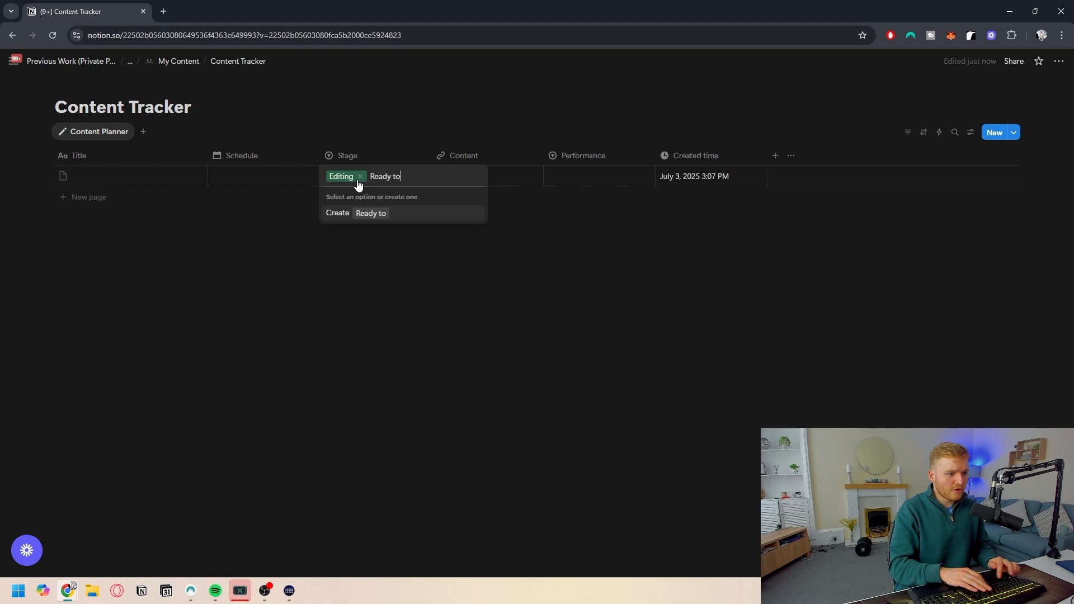
{"action": "key", "text": "Return"}
{"action": "key", "text": "Return"}
{"action": "type", "text": "Published"}
{"action": "key", "text": "Return"}
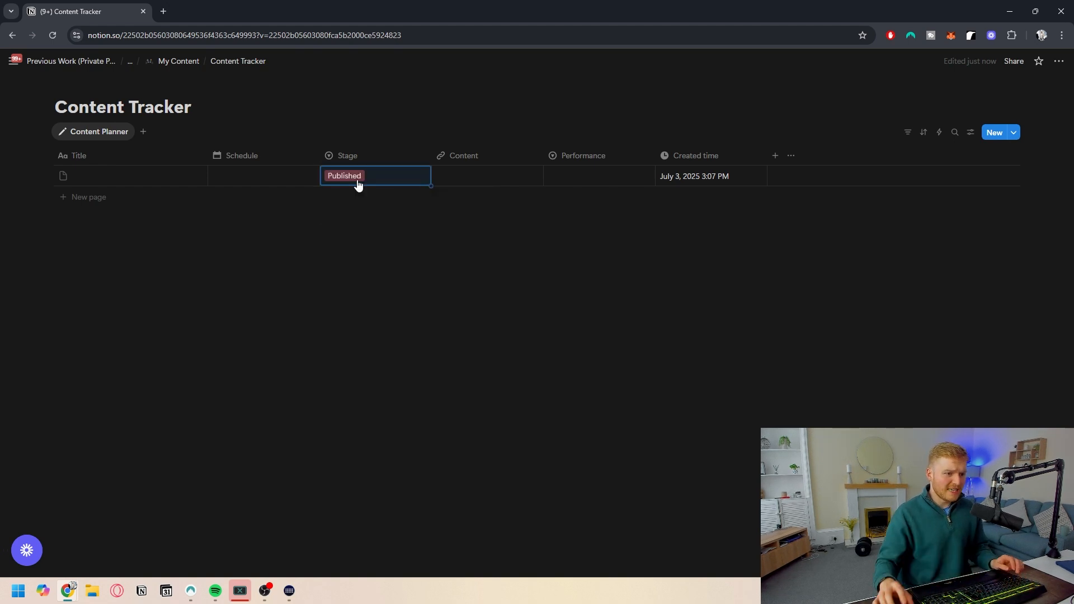
- Create Performance options Poor, Good Engagement, Good Performance and Excellent in the first row's Performance cell
{"action": "left_click", "coordinate": [566, 175]}
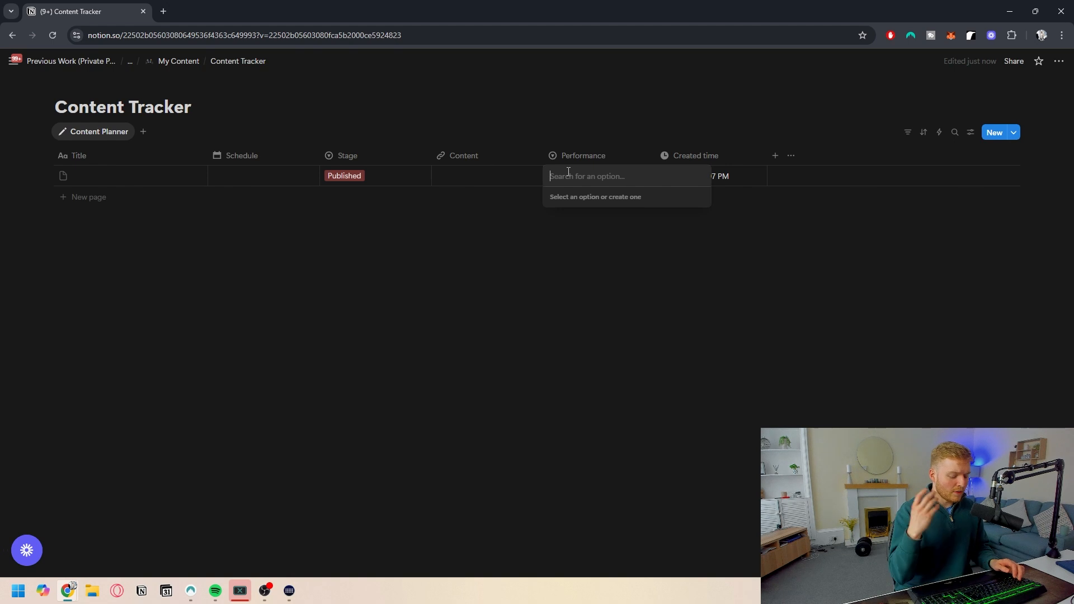
{"action": "type", "text": "Poor"}
{"action": "key", "text": "Return"}
{"action": "key", "text": "Return"}
{"action": "type", "text": "Good Engagement"}
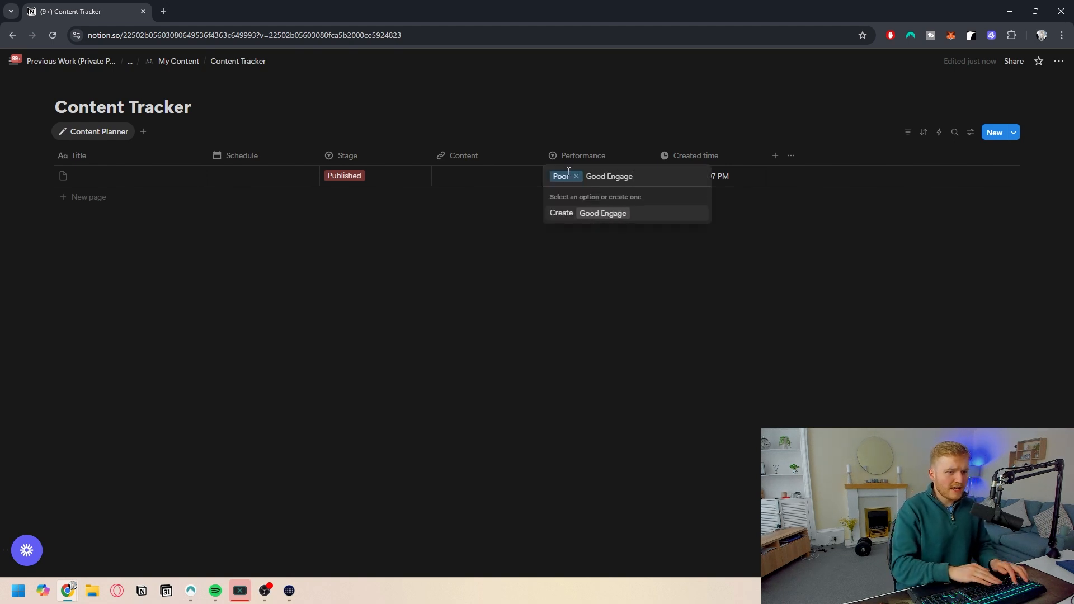
{"action": "key", "text": "Return"}
{"action": "type", "text": "Good Performance"}
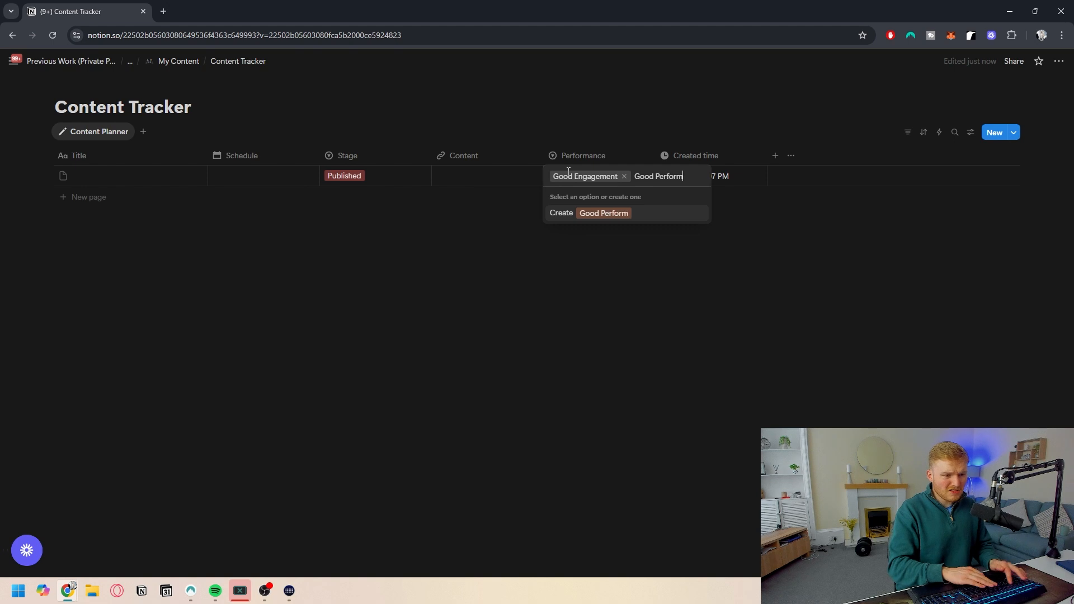
{"action": "key", "text": "Return"}
{"action": "key", "text": "Return"}
{"action": "type", "text": "Excellent"}
{"action": "key", "text": "Return"}
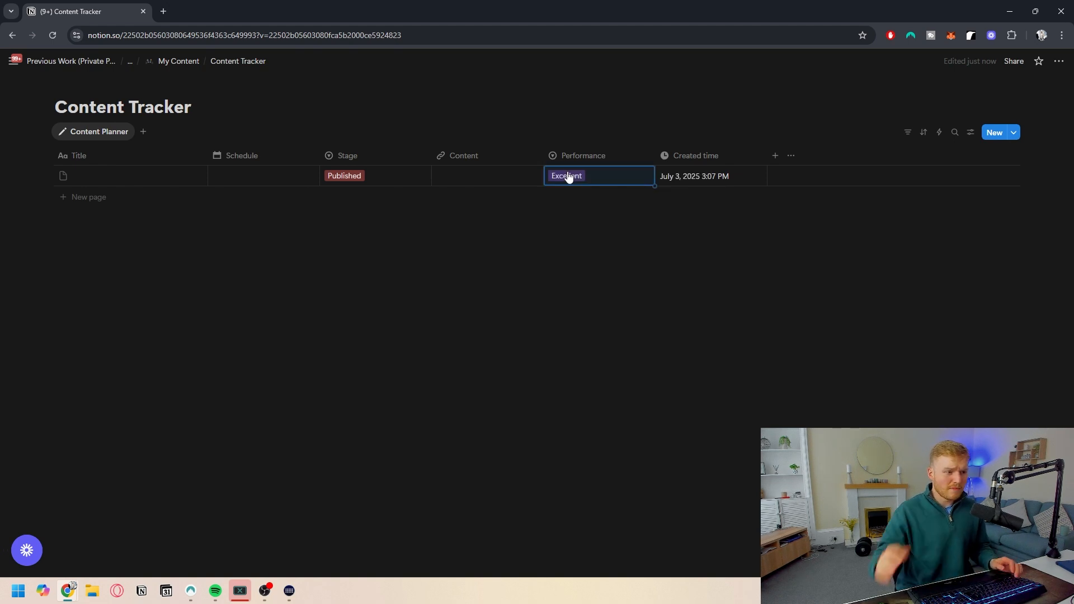
- Set the first row's Stage to Writing Finished
{"action": "left_click", "coordinate": [568, 177]}
{"action": "left_click", "coordinate": [376, 182]}
{"action": "left_click", "coordinate": [391, 178]}
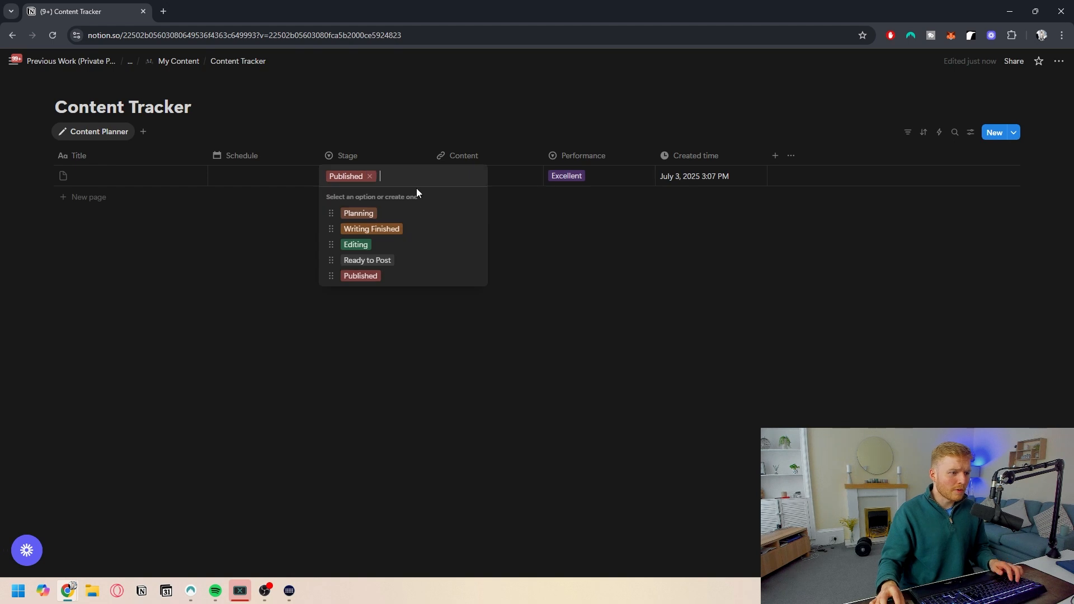
{"action": "left_click", "coordinate": [477, 216]}
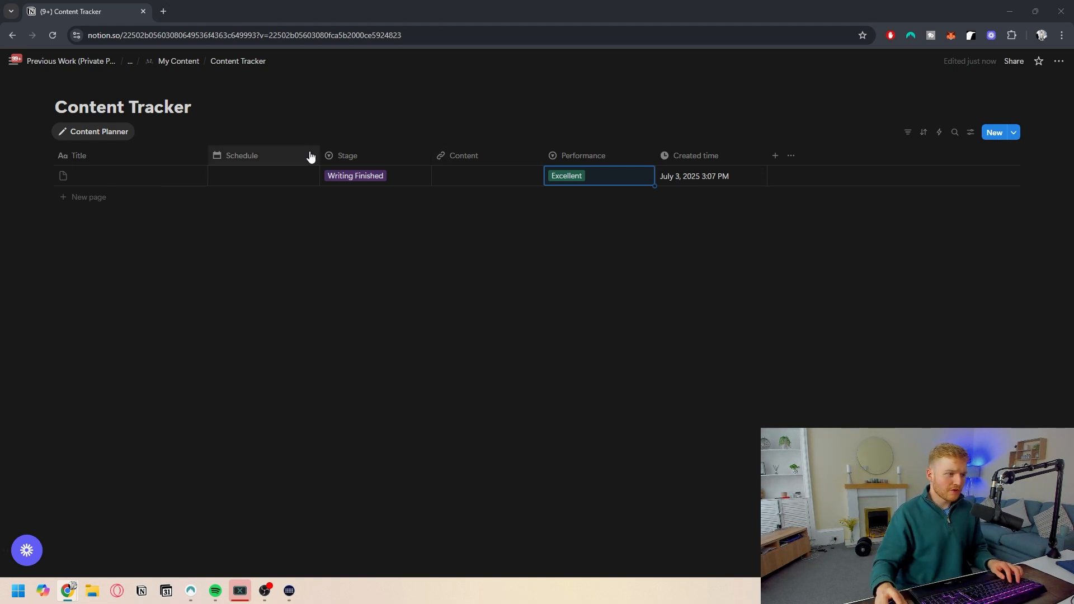
- Create a new database template and title it New Content, opened as a full page
{"action": "left_click", "coordinate": [1014, 132]}
{"action": "left_click", "coordinate": [901, 192]}
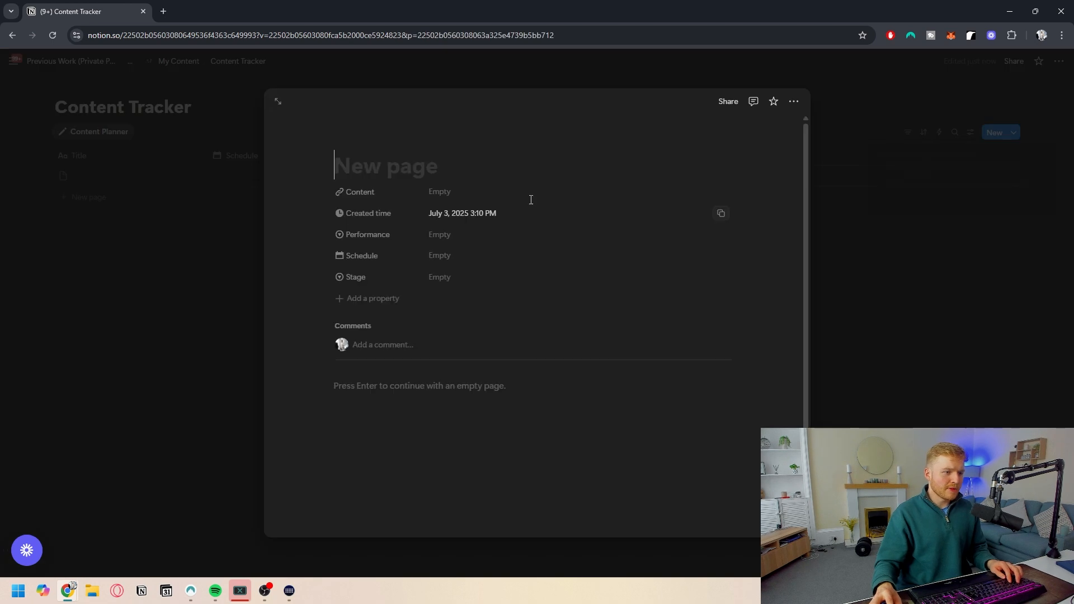
{"action": "left_click", "coordinate": [277, 102]}
{"action": "left_click", "coordinate": [400, 181]}
{"action": "type", "text": "New Content"}
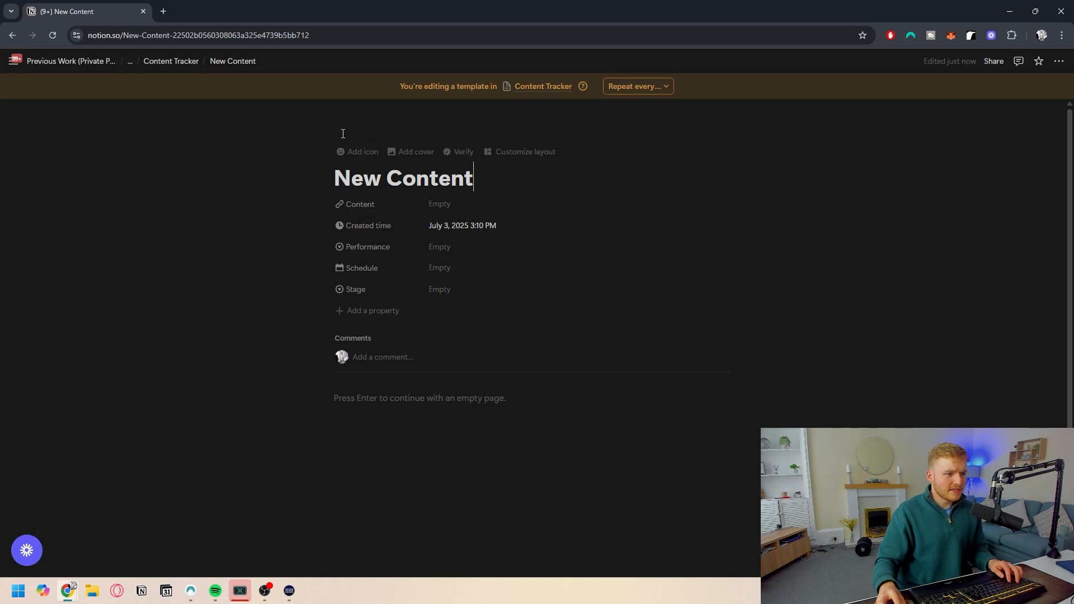
- Give the template a game controller emoji icon found by searching for game
{"action": "left_click", "coordinate": [350, 151]}
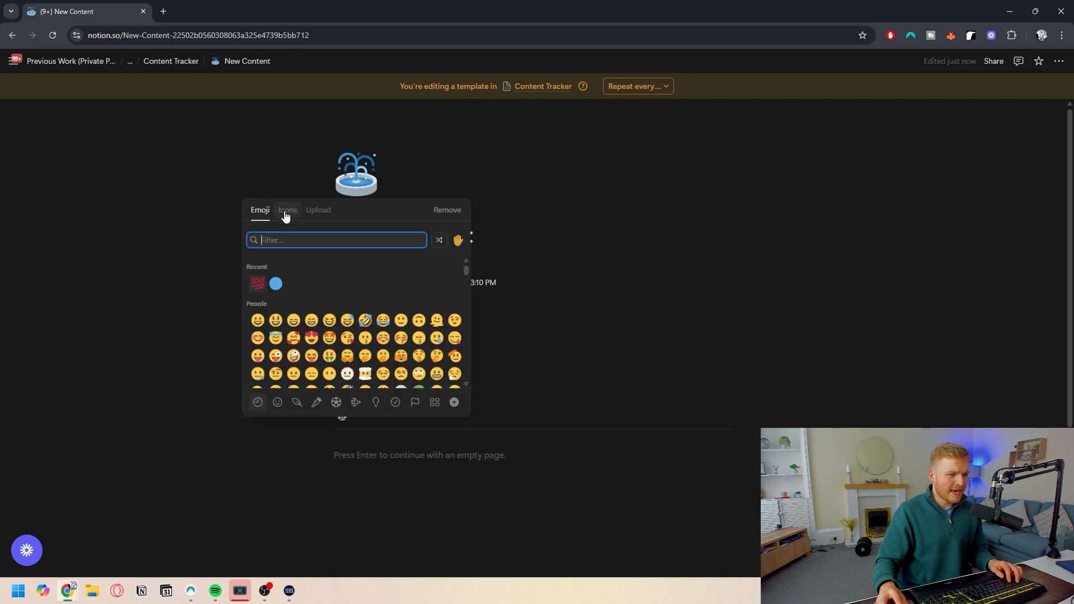
{"action": "type", "text": "game"}
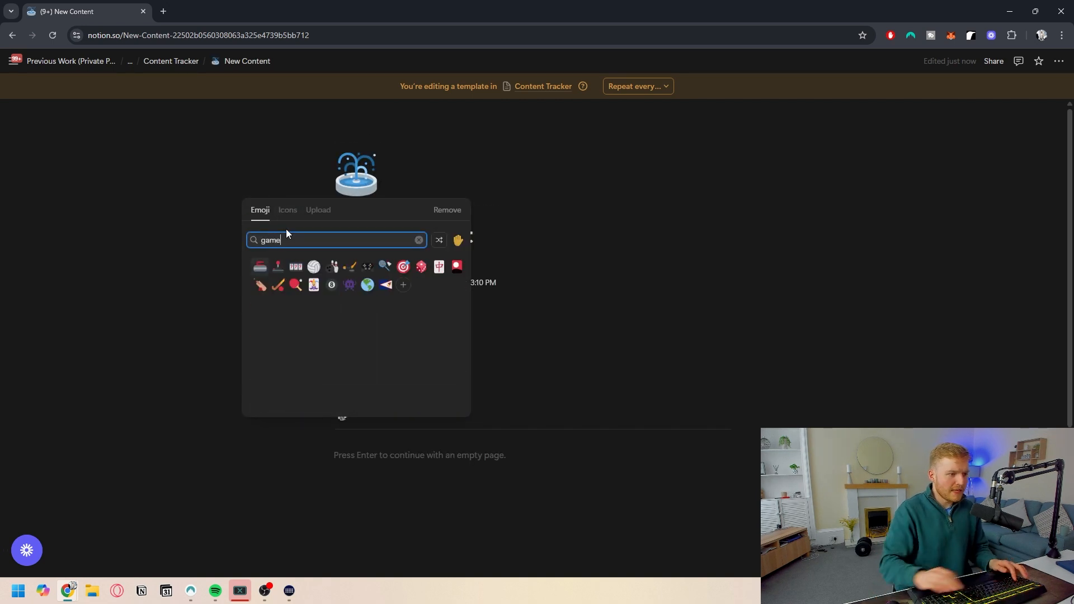
{"action": "left_click", "coordinate": [367, 266]}
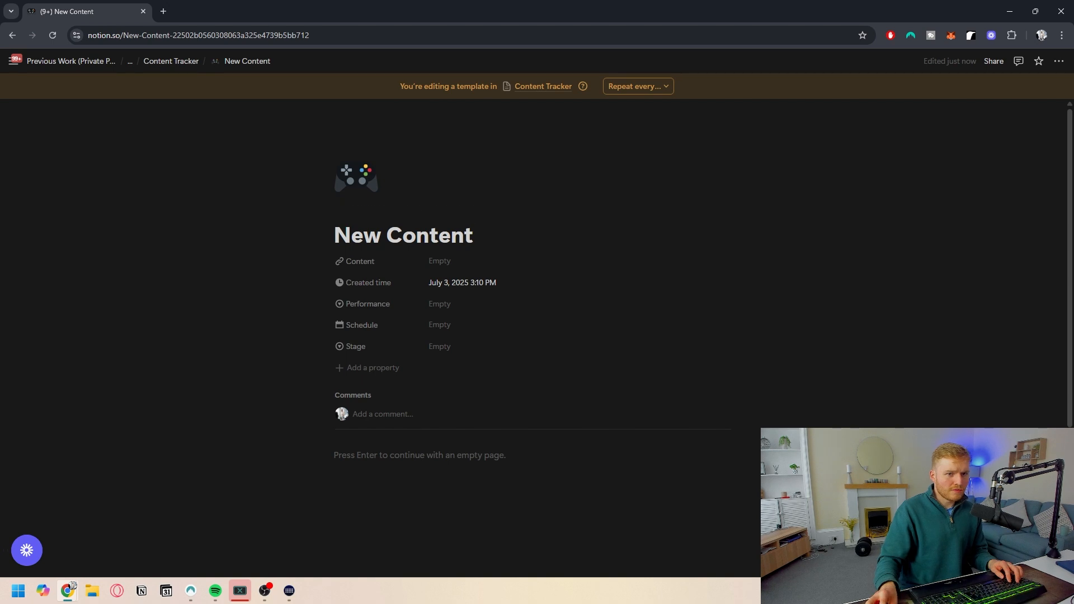
- Turn on full width for the template page
{"action": "left_click", "coordinate": [1059, 61]}
{"action": "left_click", "coordinate": [1043, 218]}
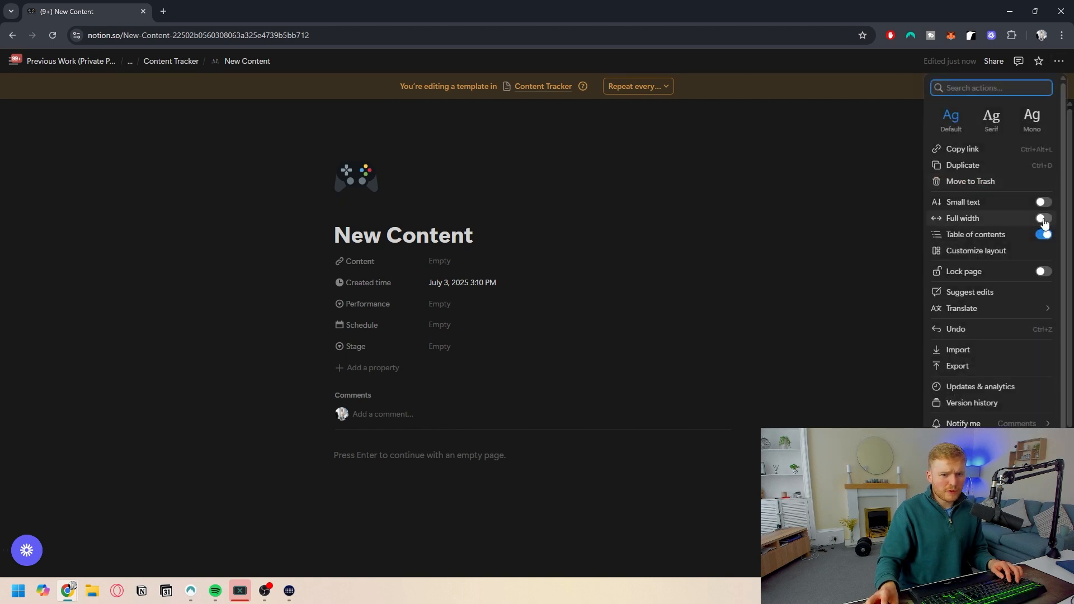
{"action": "left_click", "coordinate": [282, 151]}
- Customize the template layout by pinning Schedule, Stage, Content and Performance to the heading, and apply it to all pages
{"action": "left_click", "coordinate": [200, 211]}
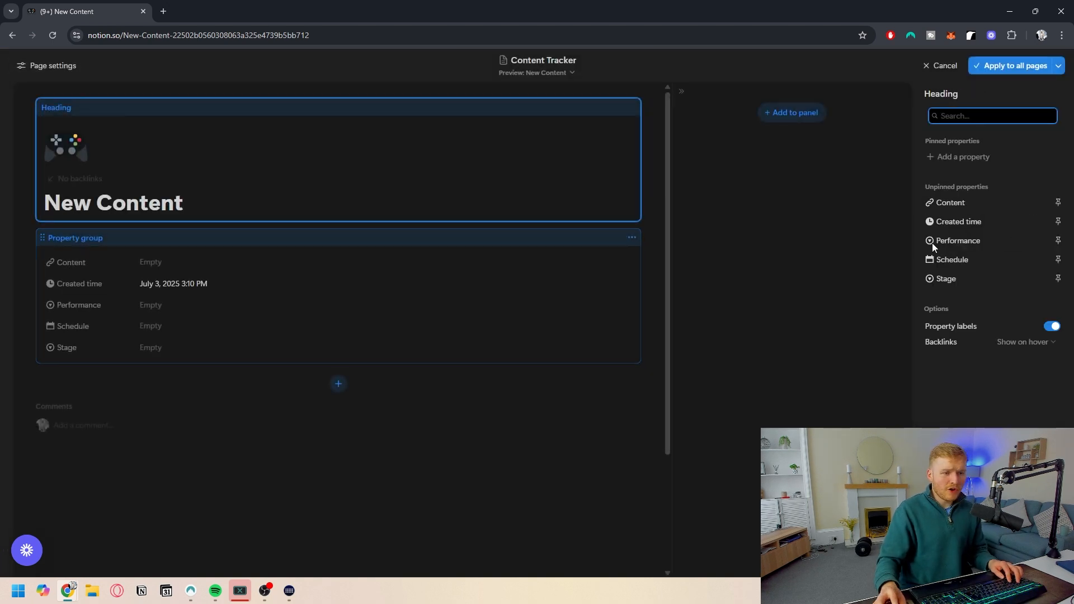
{"action": "left_click", "coordinate": [1057, 261]}
{"action": "left_click", "coordinate": [1057, 278]}
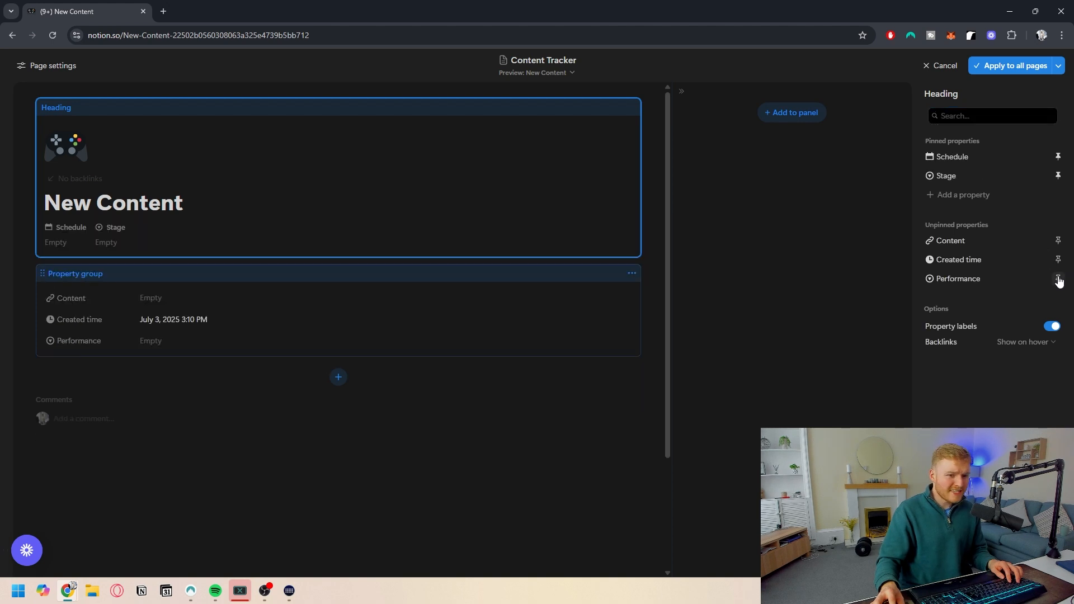
{"action": "left_click", "coordinate": [1057, 241]}
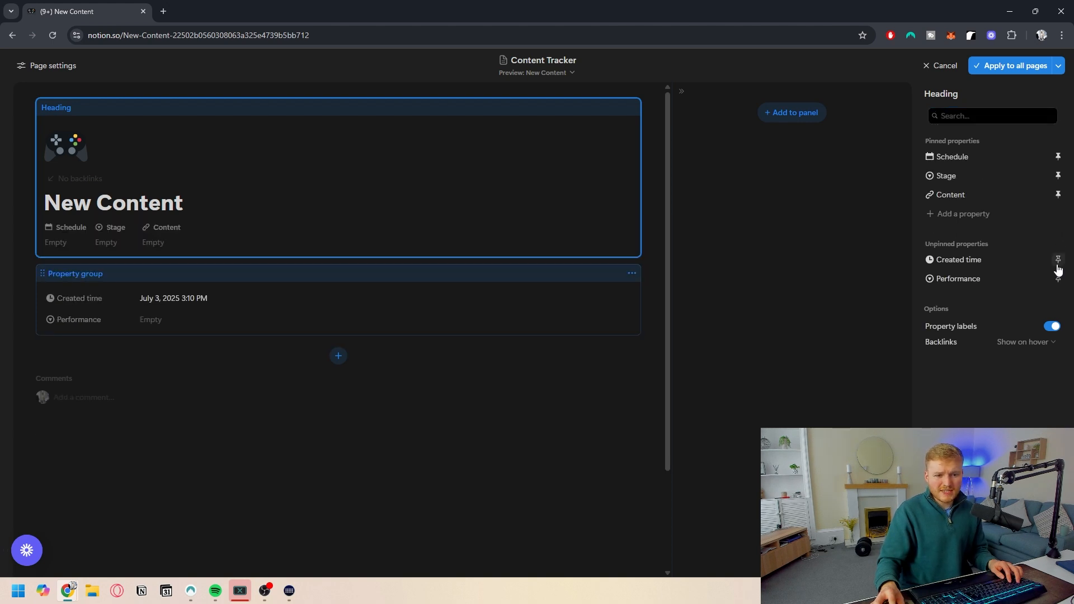
{"action": "left_click", "coordinate": [1058, 280]}
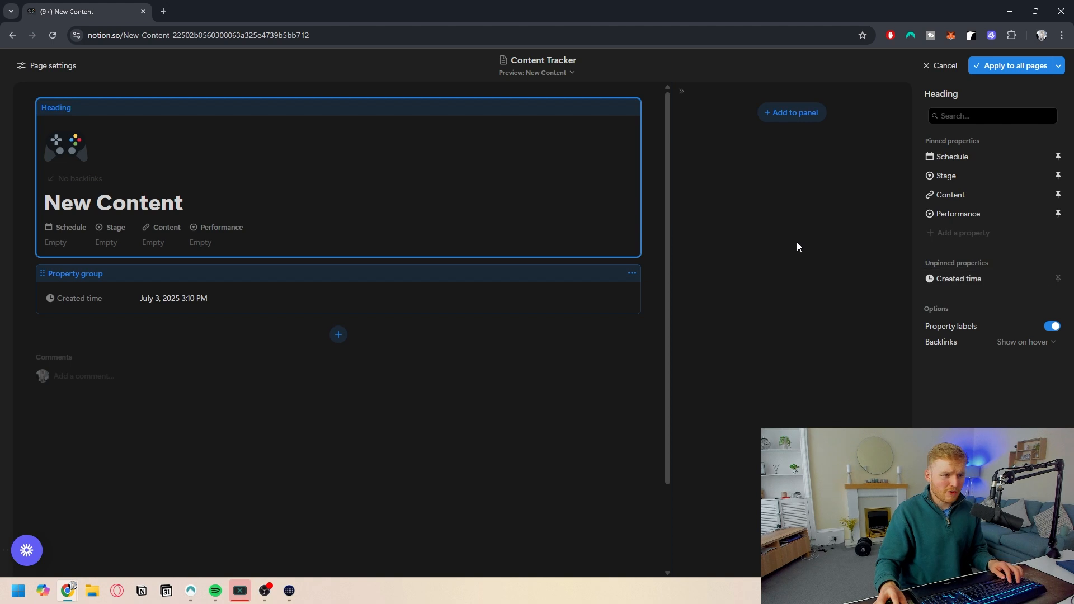
{"action": "left_click", "coordinate": [1006, 66]}
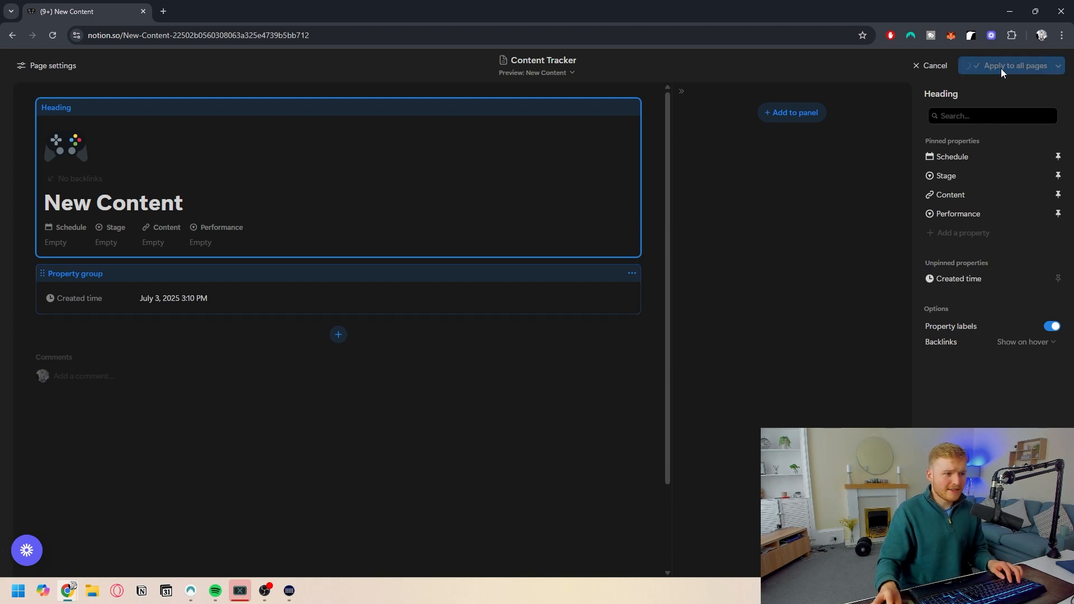
{"action": "key", "text": "Return"}
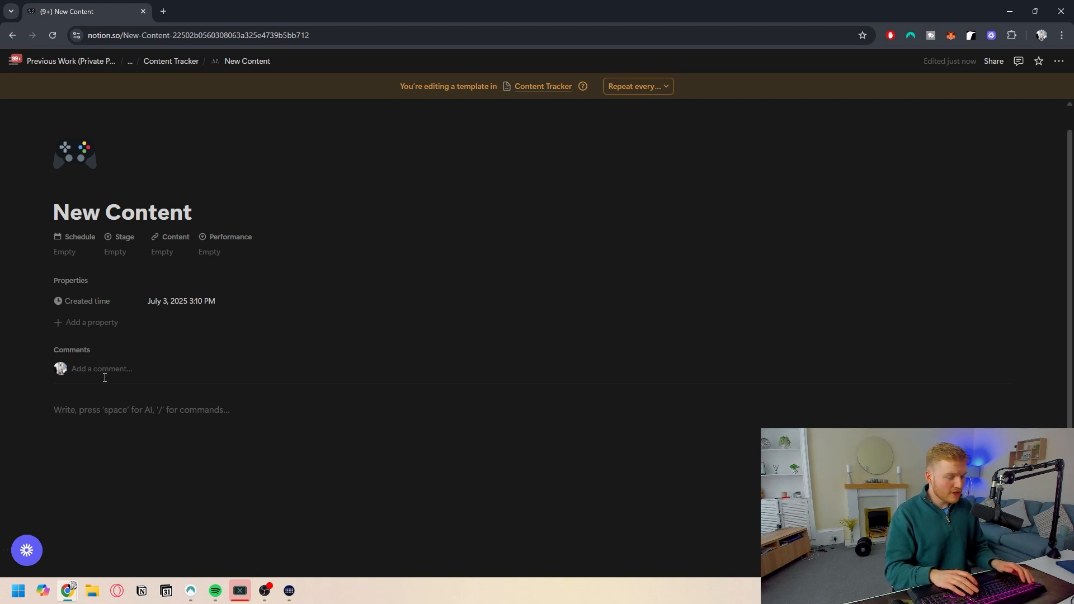
{"action": "type", "text": "/2"}
{"action": "key", "text": "Down"}
{"action": "key", "text": "Down"}
{"action": "key", "text": "BackSpace"}
{"action": "key", "text": "BackSpace"}
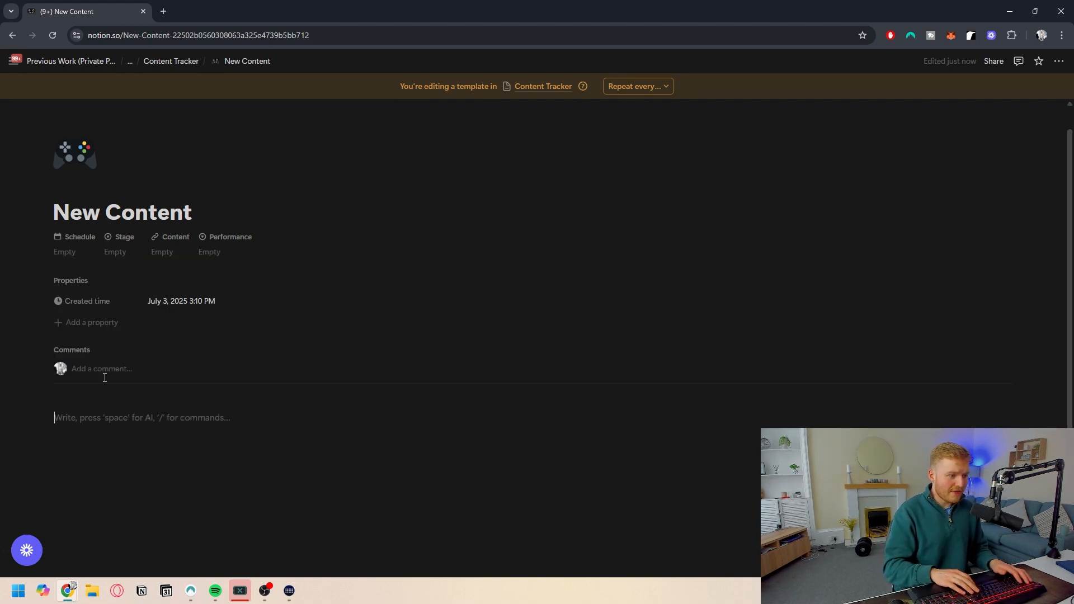
- Add a SCRIPT heading followed by a divider in the template body
{"action": "type", "text": "/2"}
{"action": "key", "text": "Return"}
{"action": "type", "text": "SCRIPT"}
{"action": "key", "text": "Return"}
{"action": "type", "text": "/div"}
{"action": "key", "text": "Return"}
- Add a POST CAPTIONS heading with a divider in a second column beside SCRIPT
{"action": "type", "text": "/2"}
{"action": "key", "text": "Return"}
{"action": "type", "text": "POST CAPTI"}
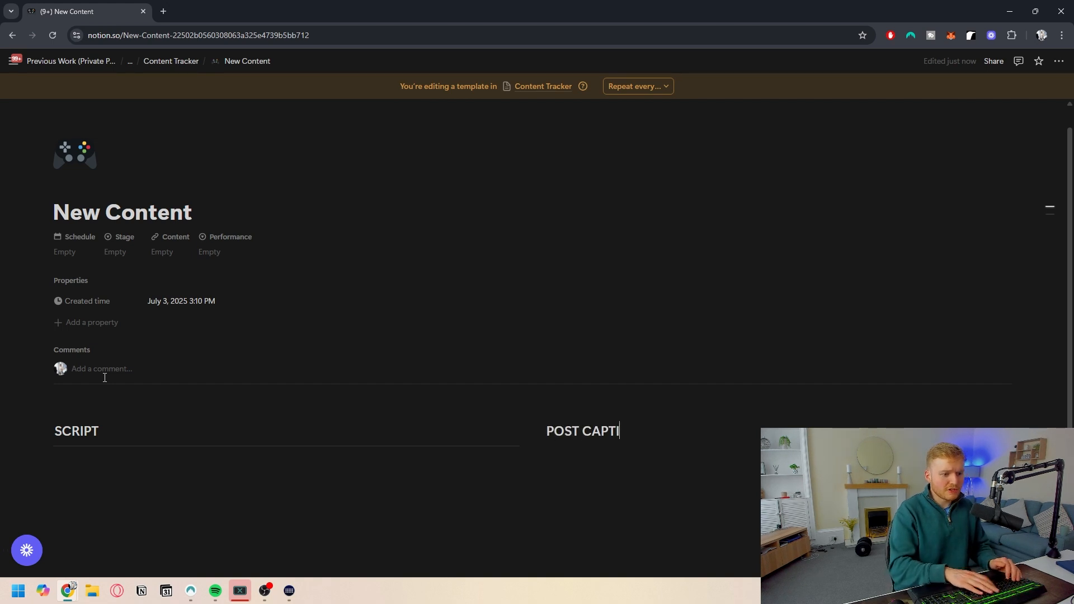
{"action": "type", "text": "ONS"}
{"action": "key", "text": "Return"}
{"action": "type", "text": "/DU"}
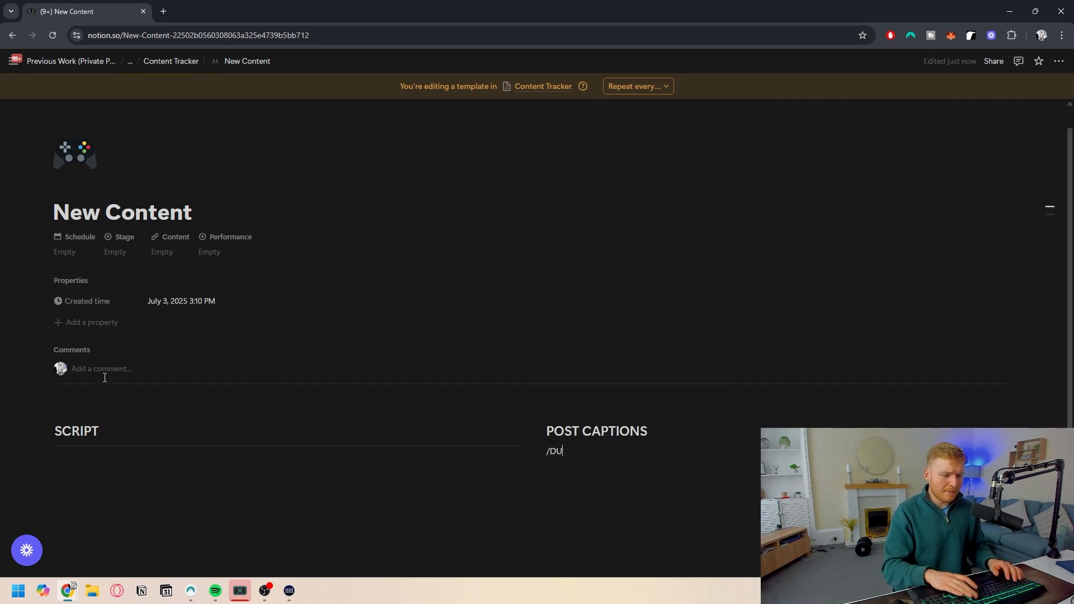
{"action": "key", "text": "BackSpace"}
{"action": "type", "text": "IV"}
{"action": "key", "text": "Return"}
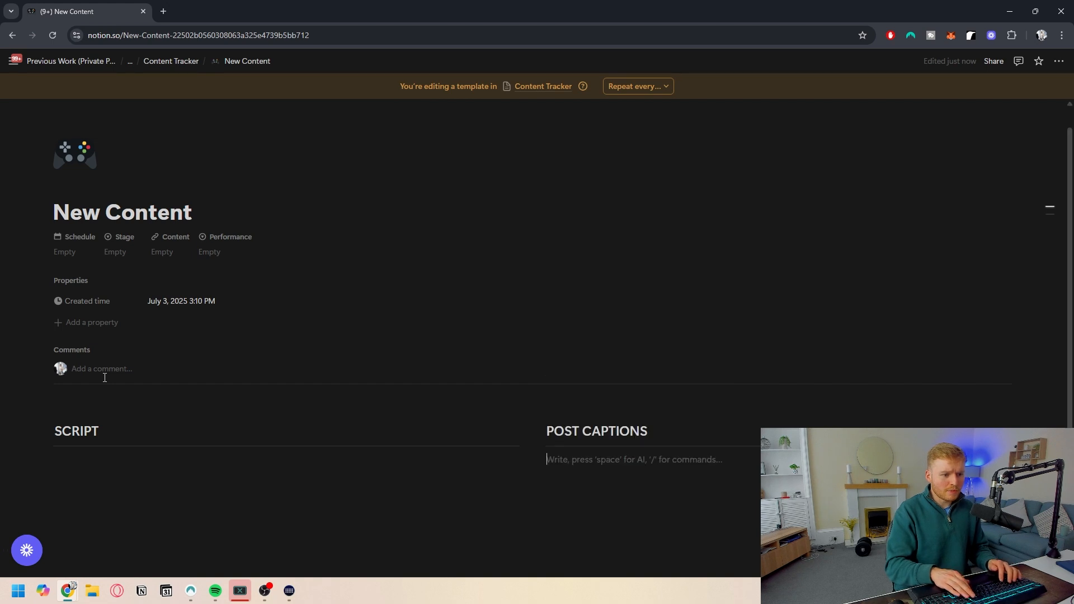
- Add an empty line below the SCRIPT heading
{"action": "scroll", "coordinate": [109, 375], "scroll_direction": "down", "scroll_amount": 1}
{"action": "left_click", "coordinate": [156, 405]}
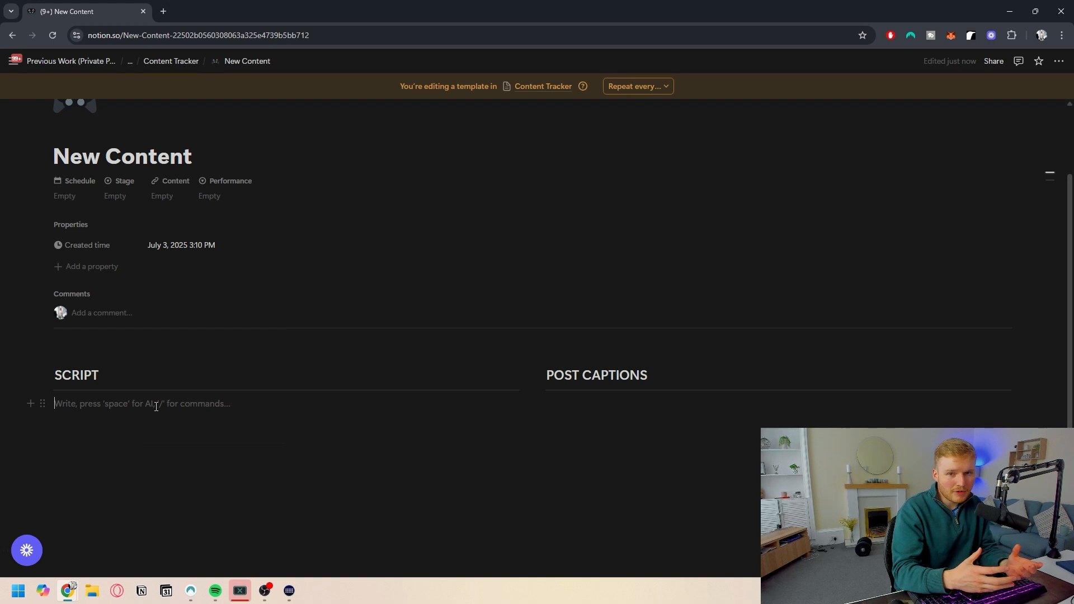
{"action": "key", "text": "Return"}
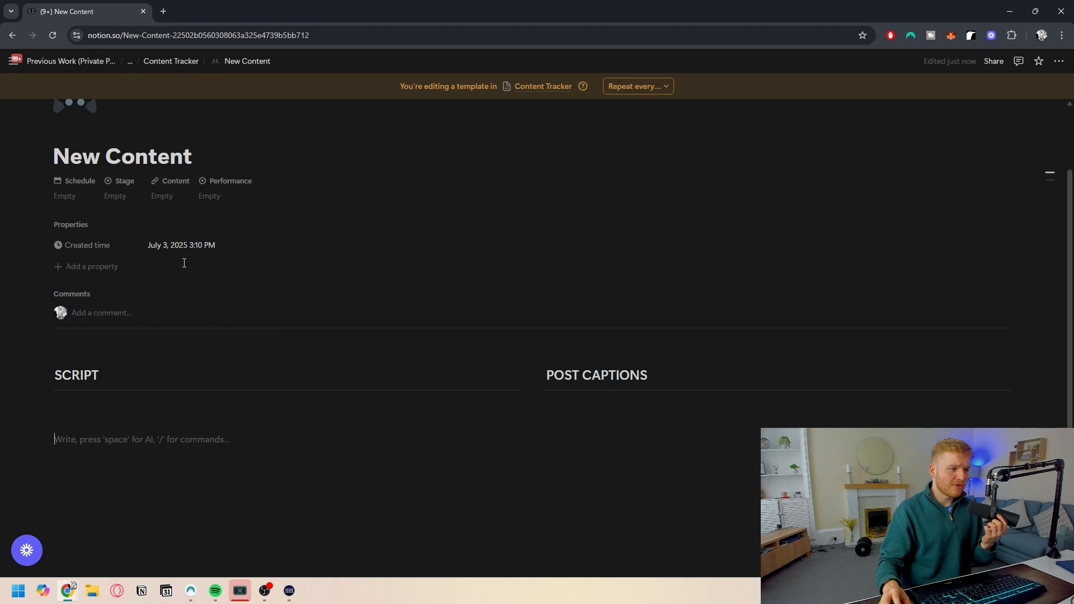
- Set the template's default Schedule to Today and Stage to Planning
{"action": "scroll", "coordinate": [183, 263], "scroll_direction": "up", "scroll_amount": 1}
{"action": "left_click", "coordinate": [118, 252]}
{"action": "left_click", "coordinate": [139, 288]}
{"action": "left_click", "coordinate": [72, 257]}
{"action": "left_click", "coordinate": [84, 280]}
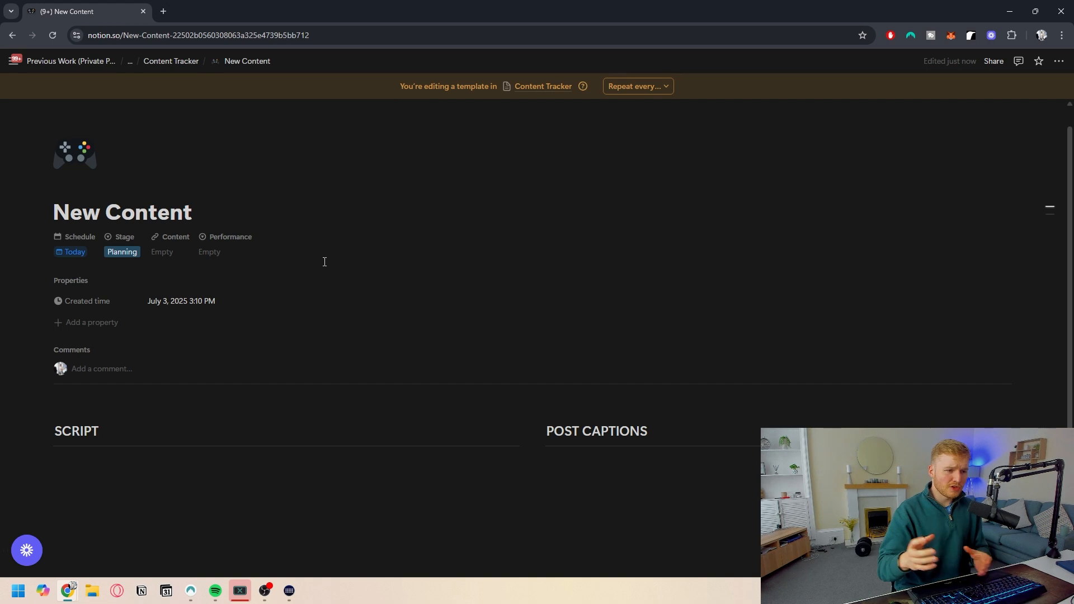
- Return to Content Tracker, set New Content as the default template, and add a new page from it
{"action": "left_click", "coordinate": [175, 62]}
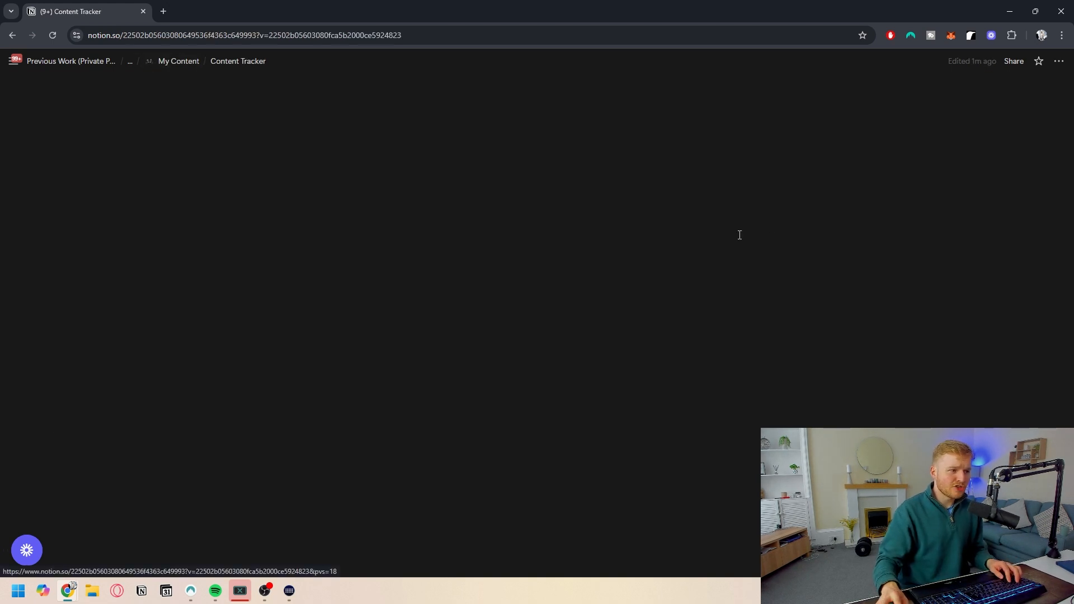
{"action": "left_click", "coordinate": [1014, 132]}
{"action": "left_click", "coordinate": [1056, 171]}
{"action": "left_click", "coordinate": [965, 196]}
{"action": "left_click", "coordinate": [534, 309]}
{"action": "left_click", "coordinate": [91, 219]}
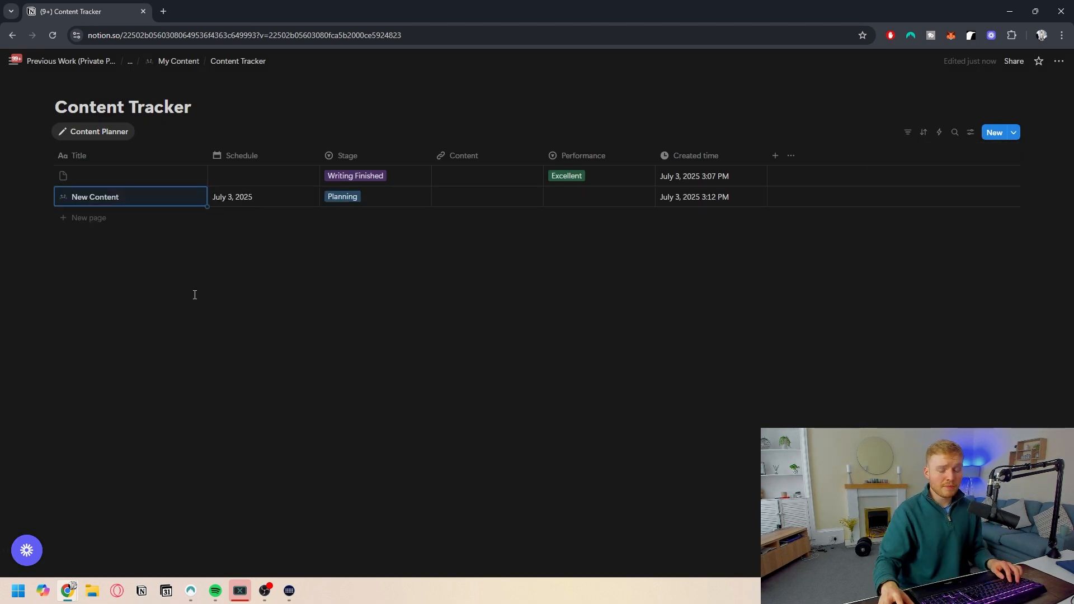
- Delete all existing entries from the Content Tracker database
{"action": "left_click", "coordinate": [44, 156]}
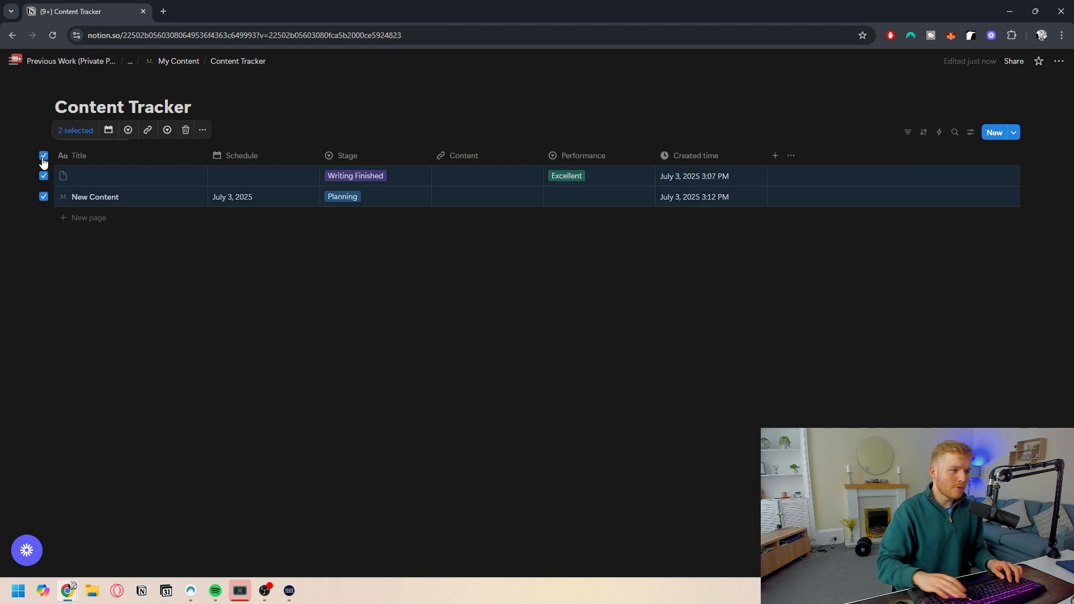
{"action": "key", "text": "Delete"}
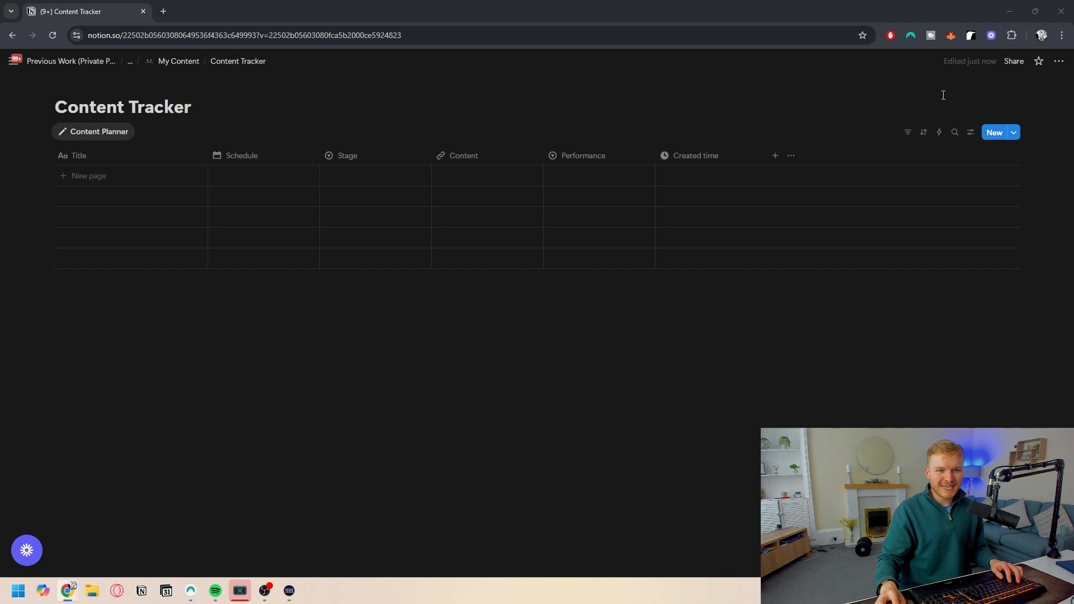
- Add a new formula property named Repurpose
{"action": "left_click", "coordinate": [774, 156]}
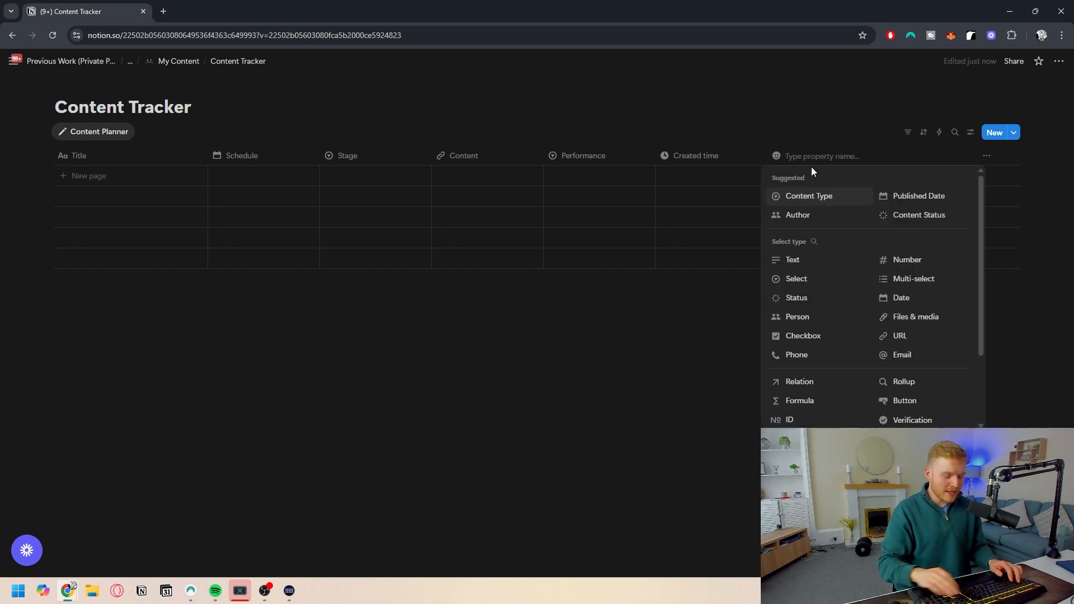
{"action": "type", "text": "rEPURPOSE"}
{"action": "key", "text": "ctrl+BackSpace"}
{"action": "type", "text": "R"}
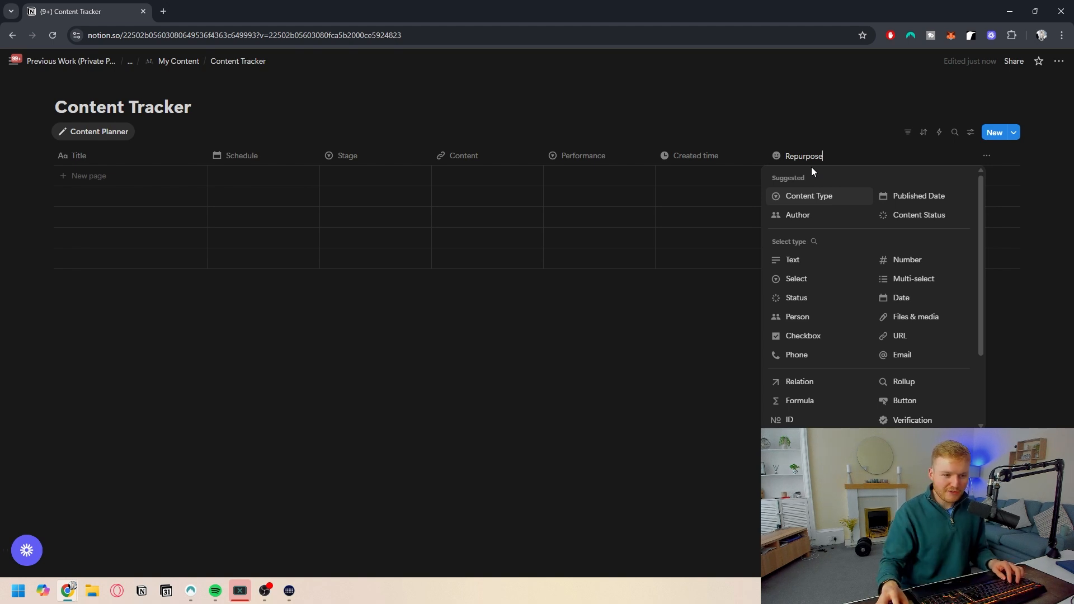
{"action": "left_click", "coordinate": [793, 401]}
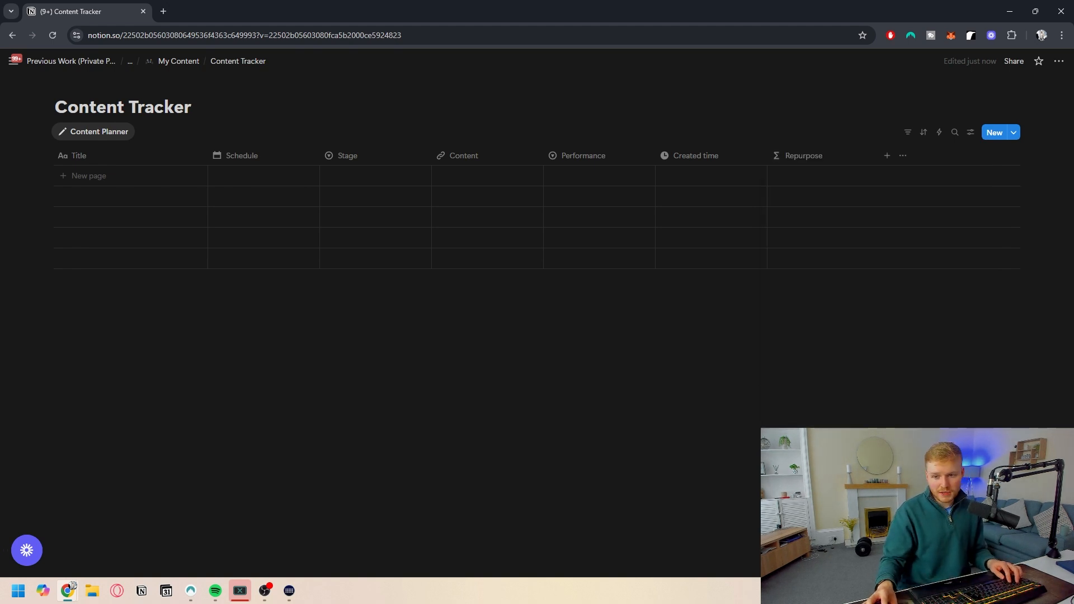
- Enter the Repurpose formula if(dateBetween(now(), Schedule, "days") > 60, "Repurpose ✓", "Keep Creating ⚡") and save it
{"action": "left_click", "coordinate": [796, 178]}
{"action": "left_click", "coordinate": [799, 178]}
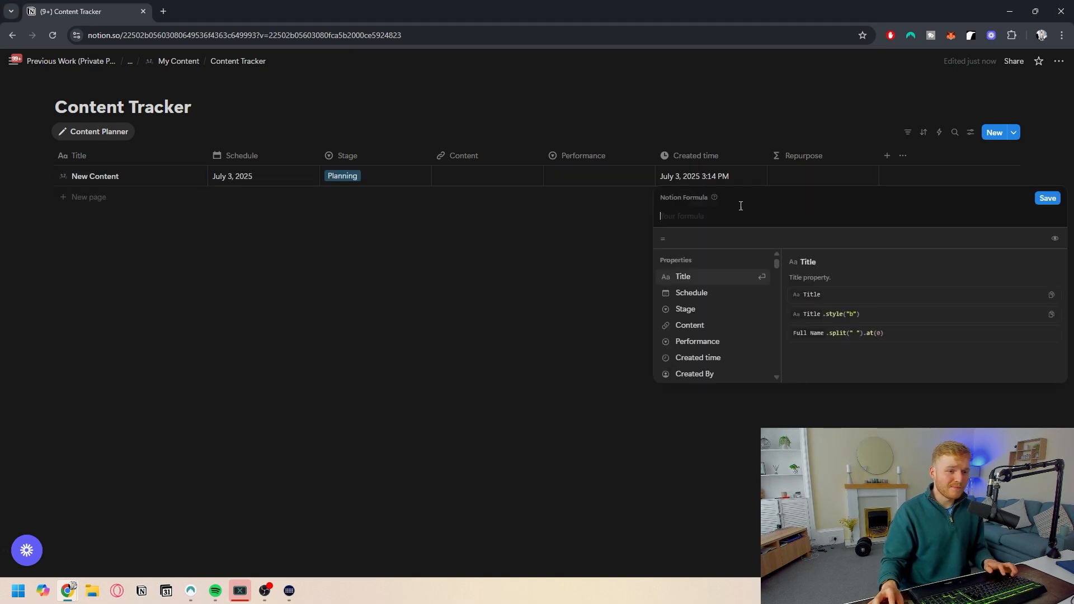
{"action": "type", "text": "if(dateBetween(now(), Schedule, \"days\") > 60, \"Repurpose ✔\", \"Keep Creating ⚡\")"}
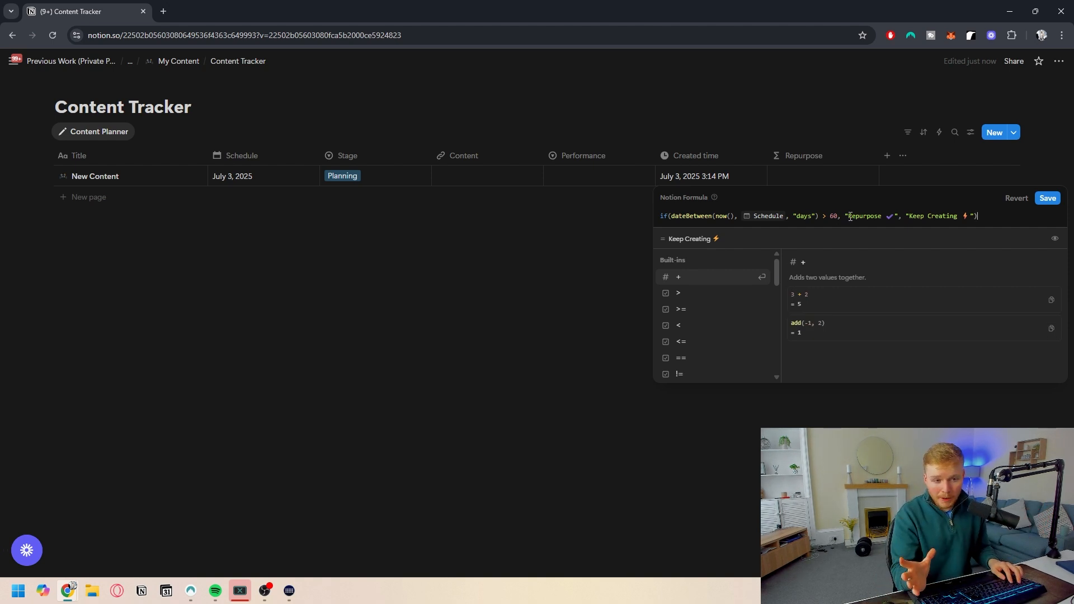
{"action": "left_click", "coordinate": [1047, 199]}
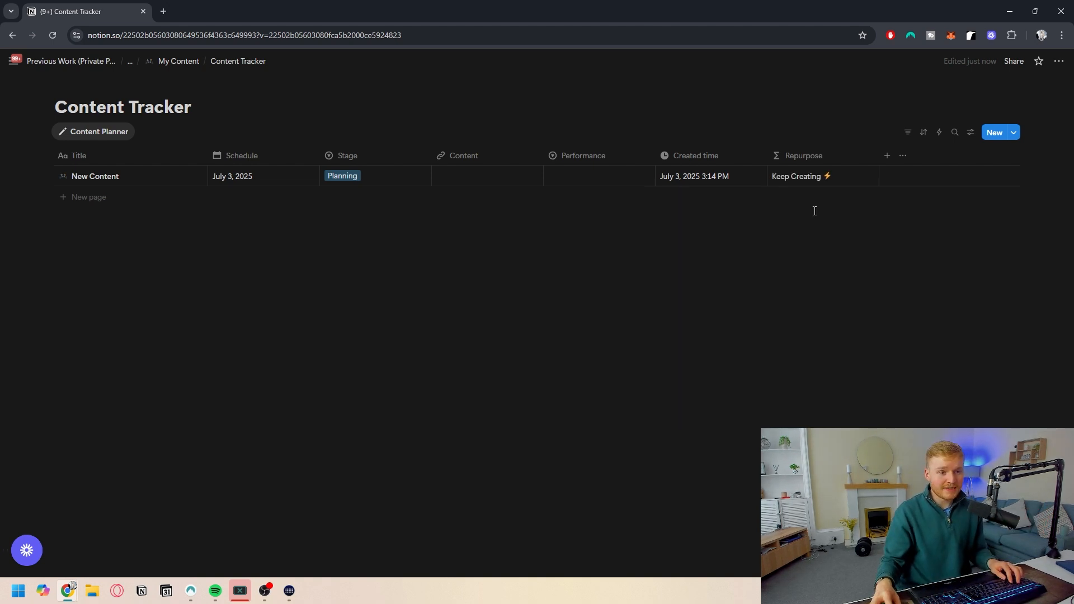
- Test the formula by setting the entry's Schedule to March 11, 2025, then undo that date change
{"action": "left_click", "coordinate": [258, 182]}
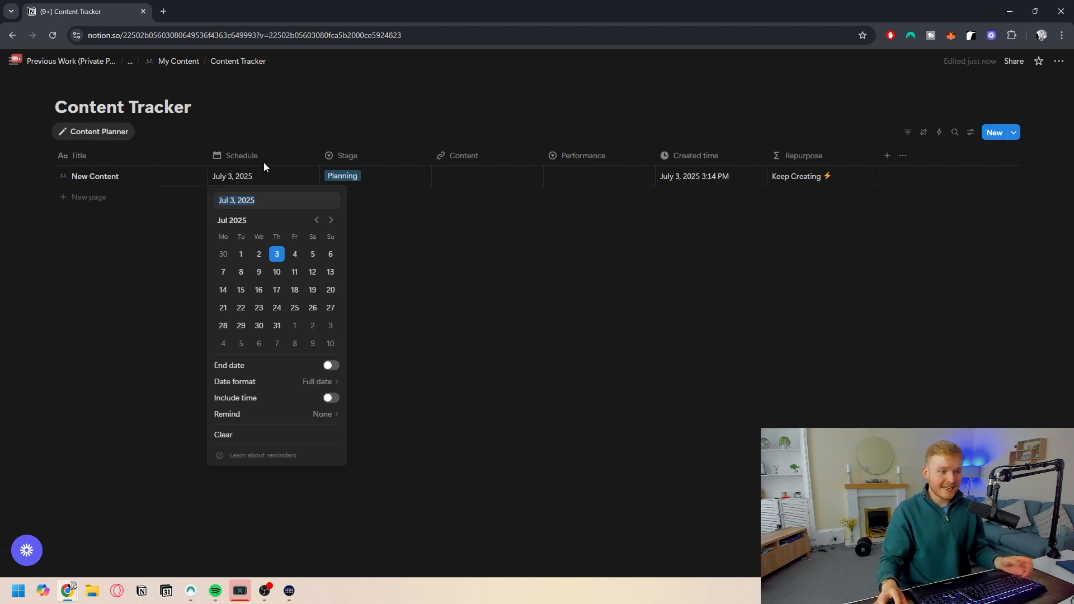
{"action": "left_click", "coordinate": [309, 219]}
{"action": "left_click", "coordinate": [316, 221]}
{"action": "left_click", "coordinate": [316, 220]}
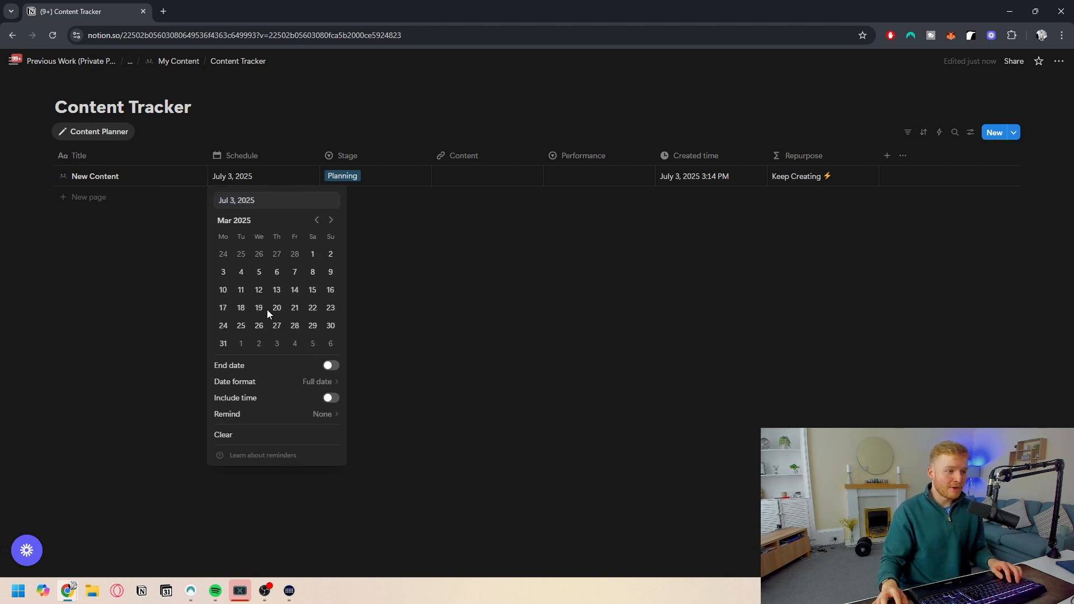
{"action": "left_click", "coordinate": [241, 290]}
{"action": "left_click", "coordinate": [475, 294]}
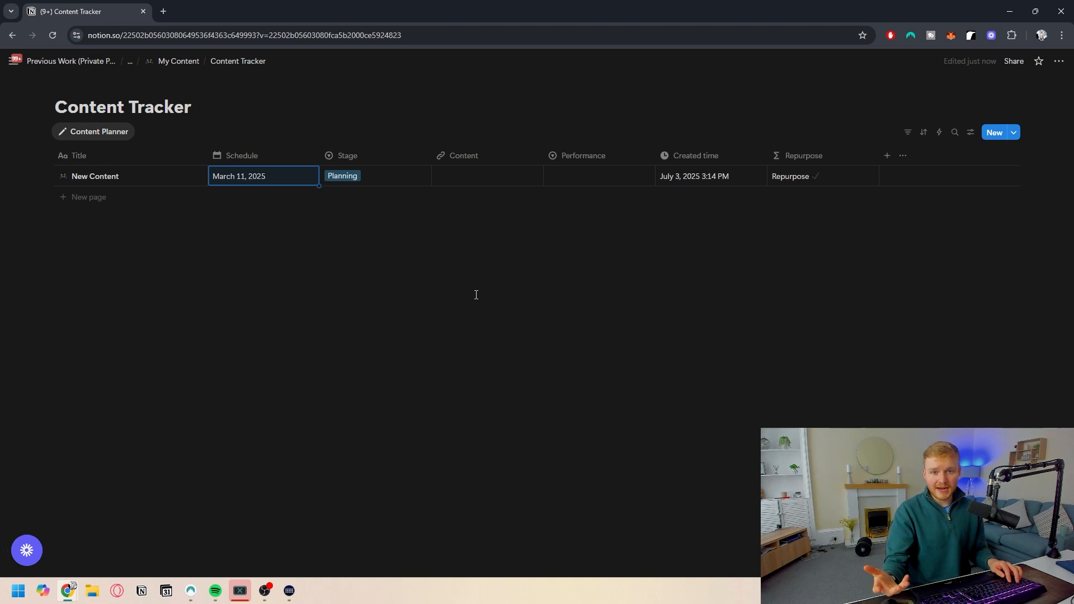
{"action": "key", "text": "ctrl+z"}
{"action": "left_click", "coordinate": [515, 254]}
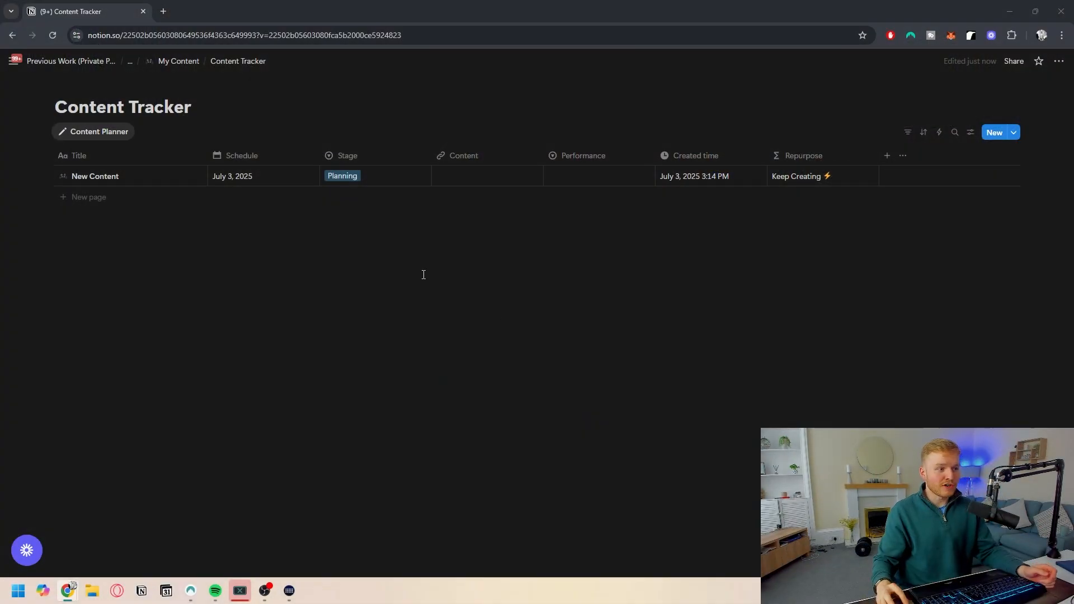
{"action": "left_click", "coordinate": [583, 180]}
{"action": "key", "text": "Escape"}
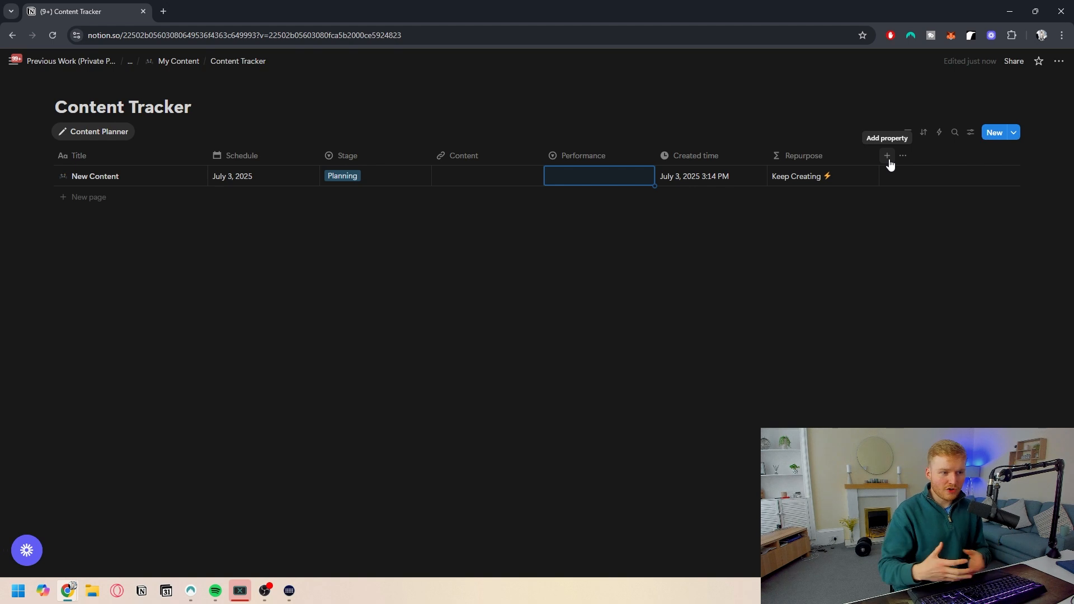
- Add a Platform select property with Instagram, Tiktok and LinkedIn options, and move it beside Schedule
{"action": "left_click", "coordinate": [888, 160]}
{"action": "type", "text": "sel"}
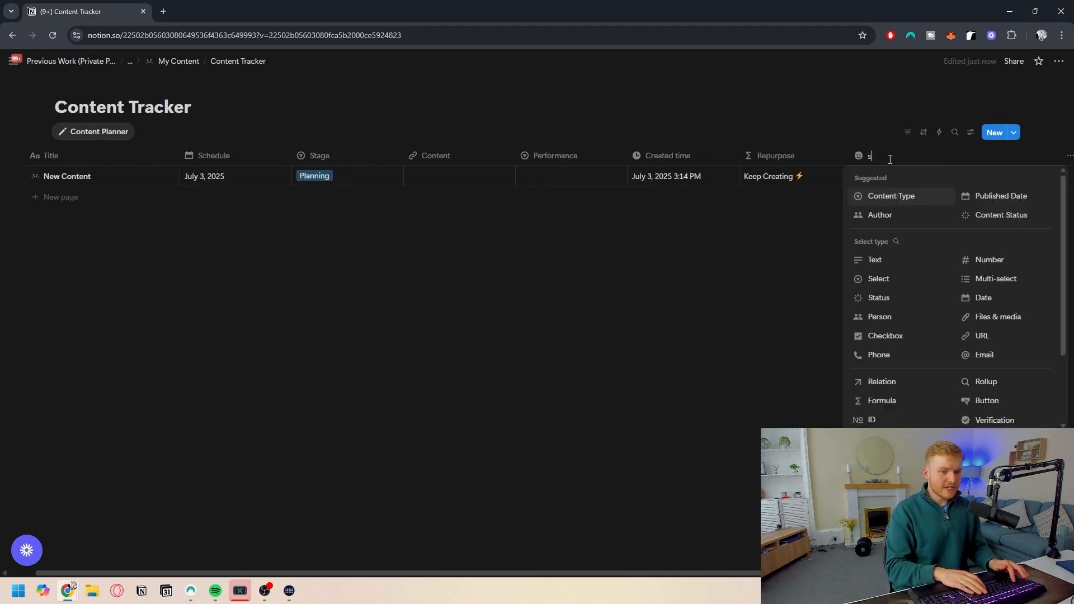
{"action": "key", "text": "BackSpace"}
{"action": "key", "text": "BackSpace"}
{"action": "key", "text": "BackSpace"}
{"action": "type", "text": "Platform"}
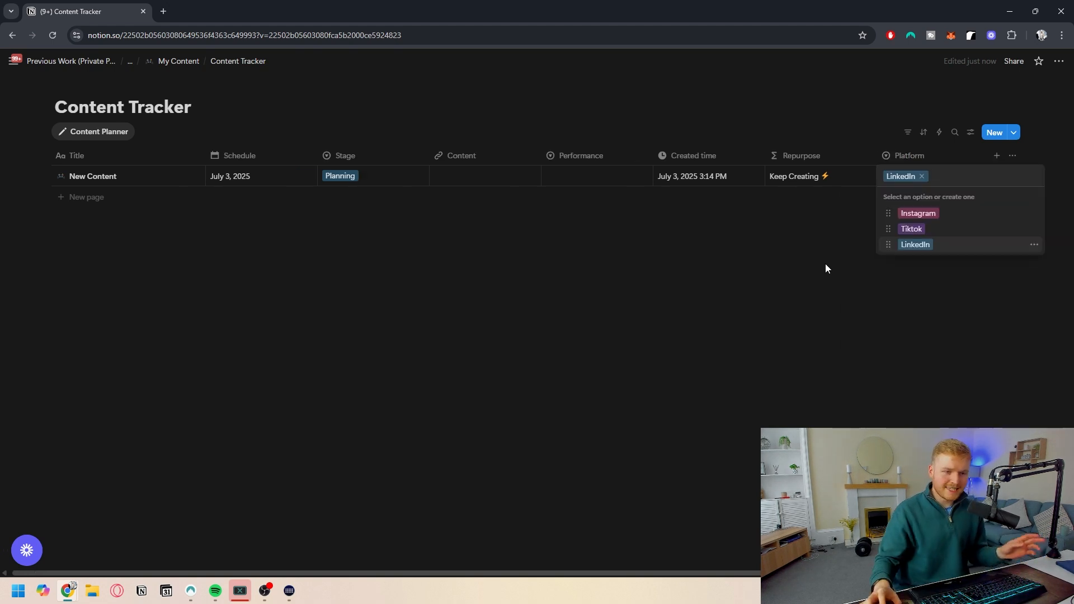
{"action": "key", "text": "Escape"}
{"action": "left_click_drag", "start_coordinate": [895, 155], "coordinate": [405, 155]}
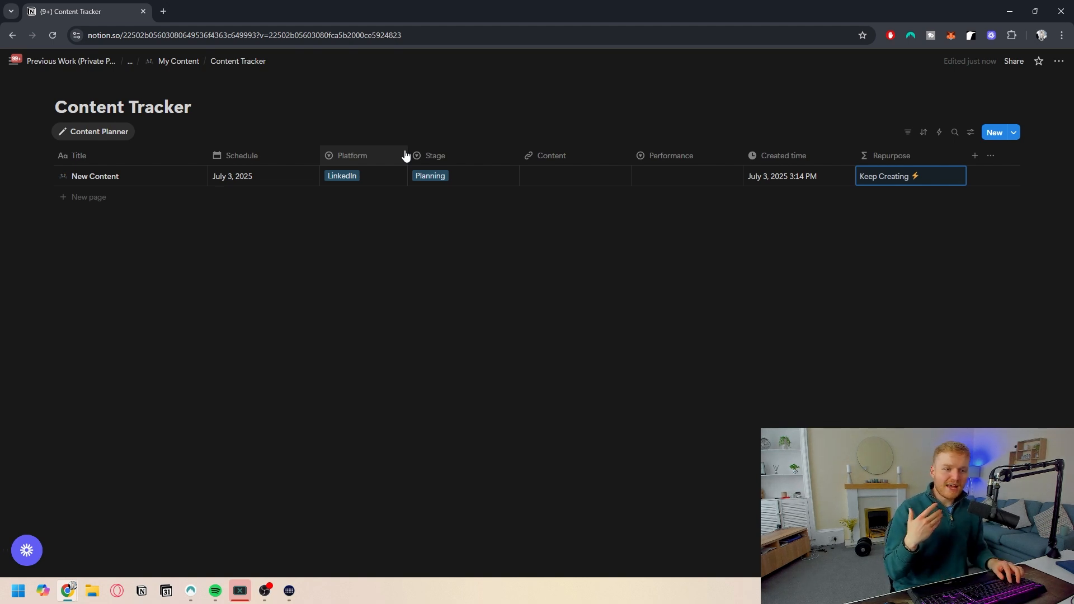
- Rename the entry's title to Heading 1
{"action": "left_click", "coordinate": [62, 176]}
{"action": "left_click_drag", "start_coordinate": [59, 175], "coordinate": [103, 169]}
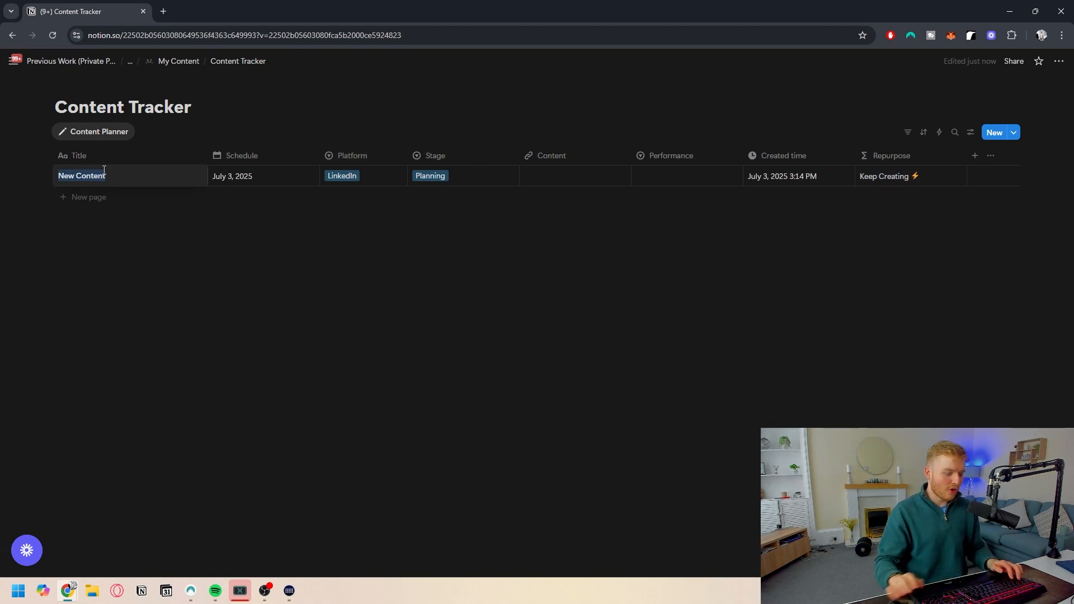
{"action": "key", "text": "BackSpace"}
{"action": "type", "text": "Heading 1"}
{"action": "key", "text": "Return"}
{"action": "type", "text": "1"}
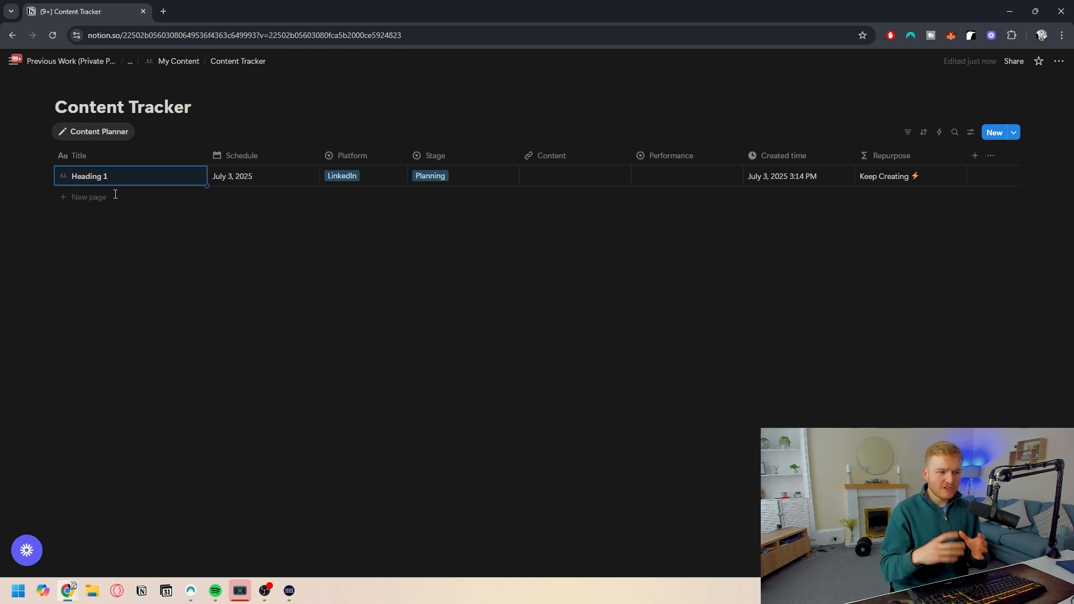
{"action": "left_click", "coordinate": [257, 177]}
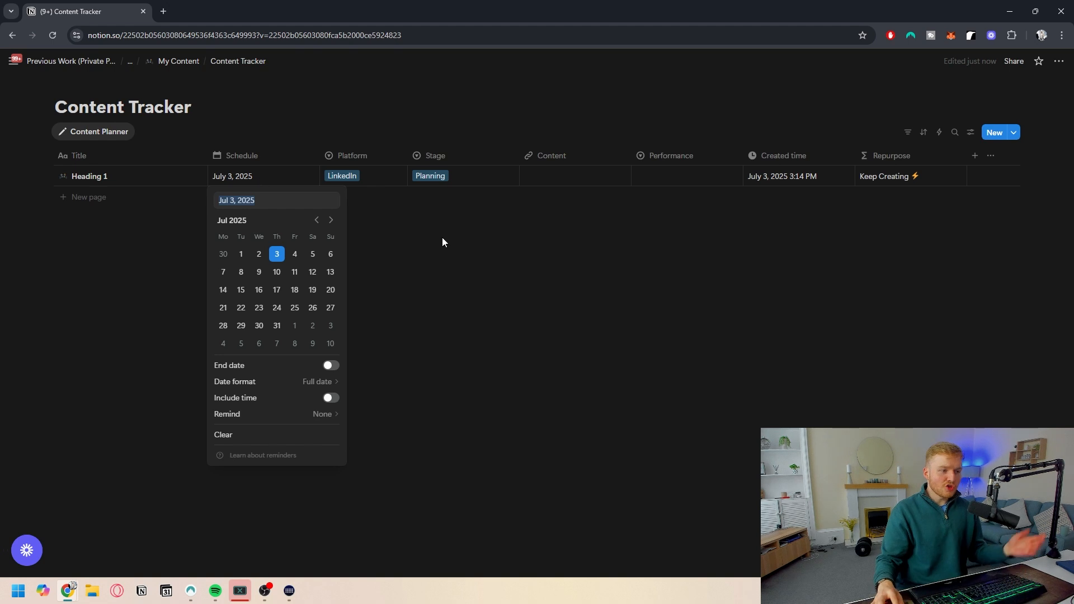
{"action": "left_click", "coordinate": [475, 241]}
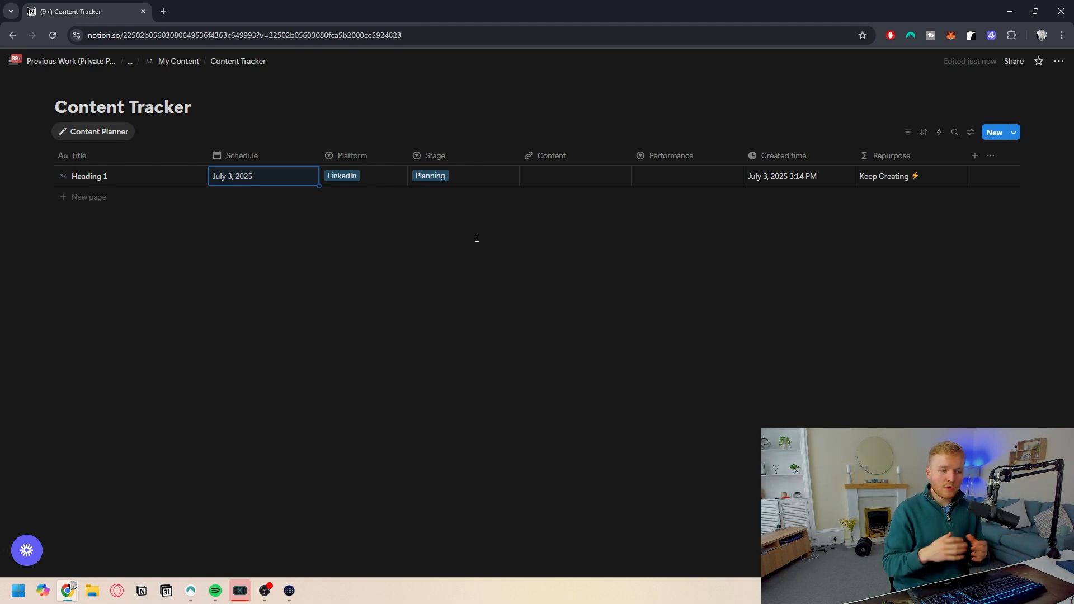
{"action": "key", "text": "Return"}
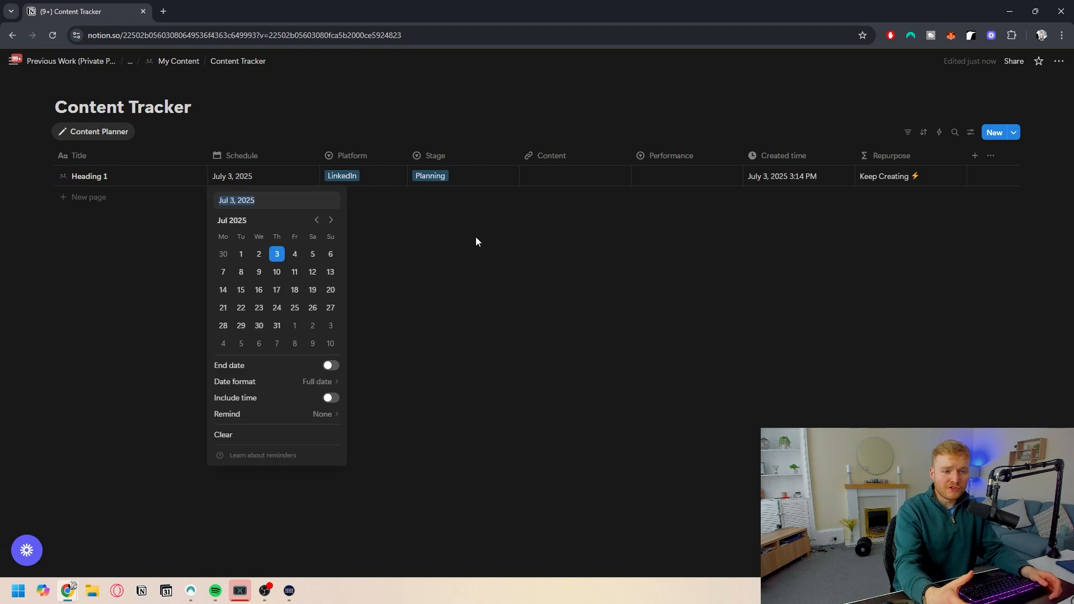
{"action": "key", "text": "Escape"}
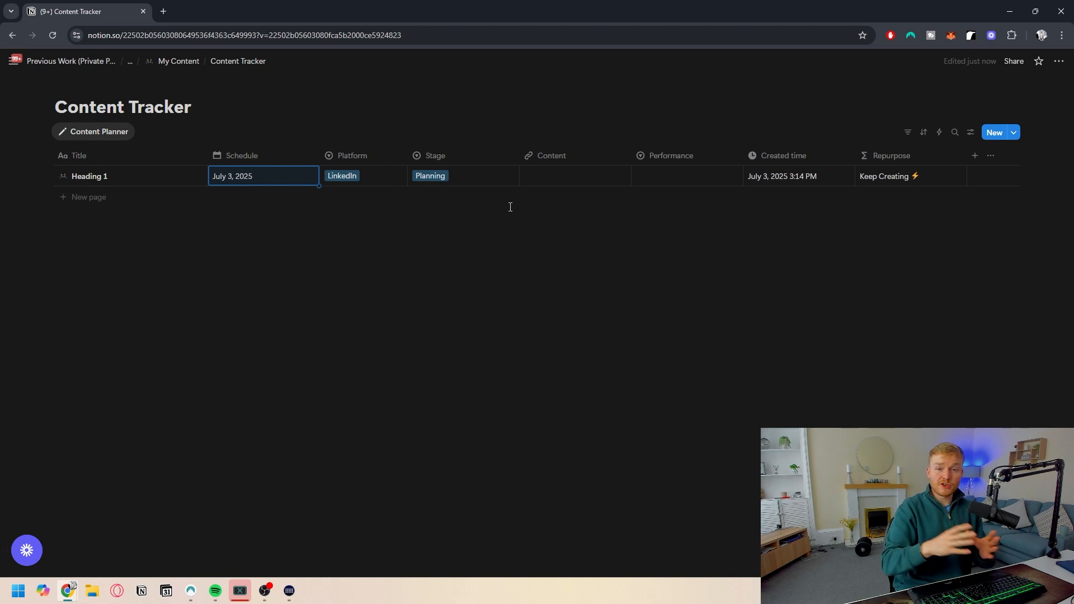
- Add a button property named Added Platform
{"action": "left_click", "coordinate": [974, 156]}
{"action": "type", "text": "Added Platform"}
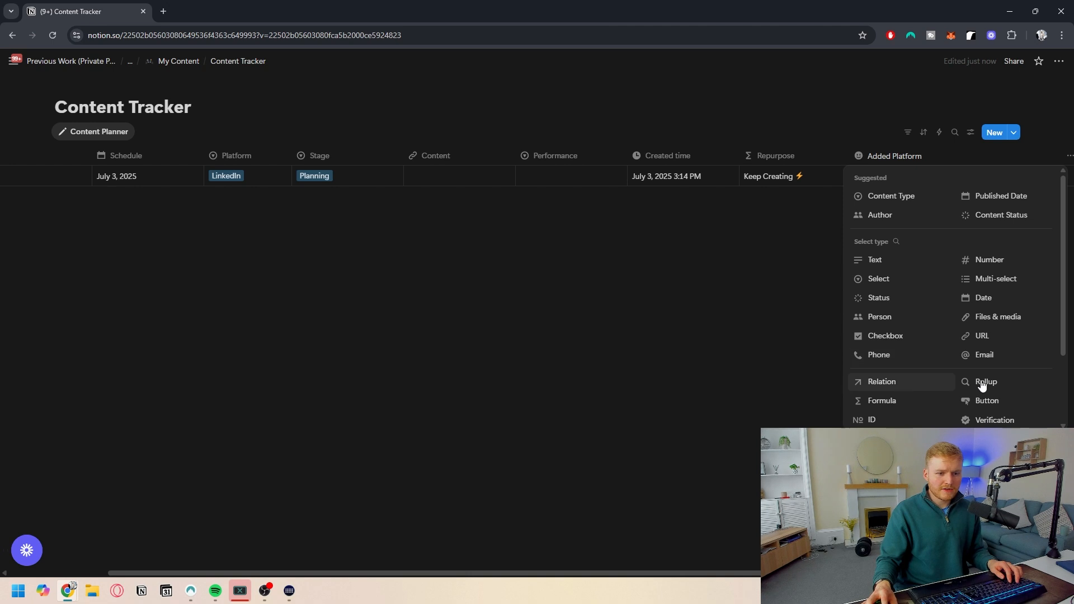
{"action": "left_click", "coordinate": [984, 401]}
{"action": "left_click", "coordinate": [957, 185]}
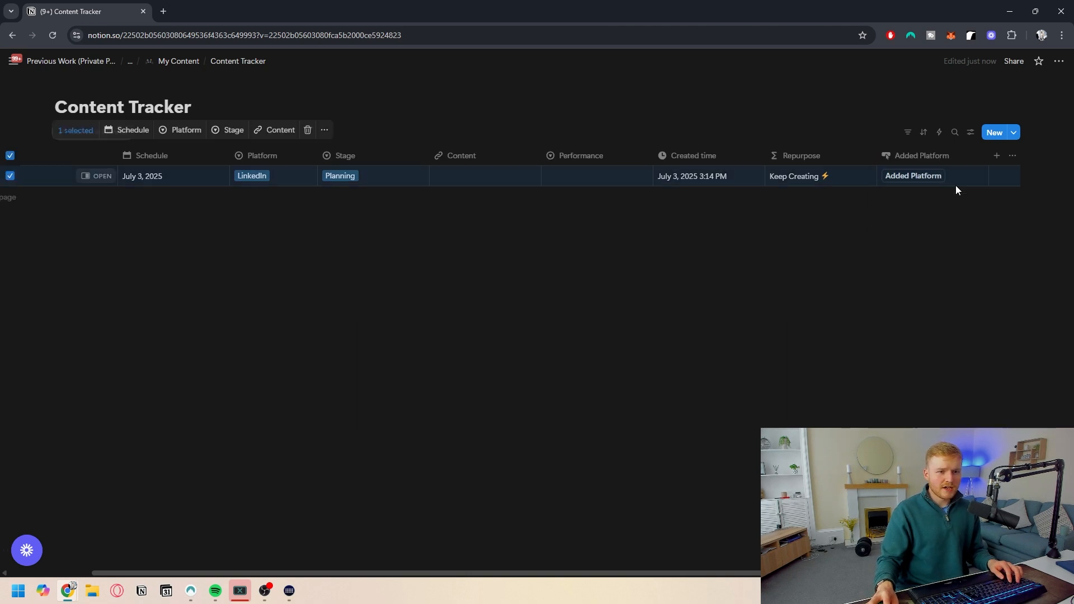
- Edit the button's automation to add a page to Content Tracker using the New Content template
{"action": "left_click", "coordinate": [945, 157]}
{"action": "left_click", "coordinate": [921, 198]}
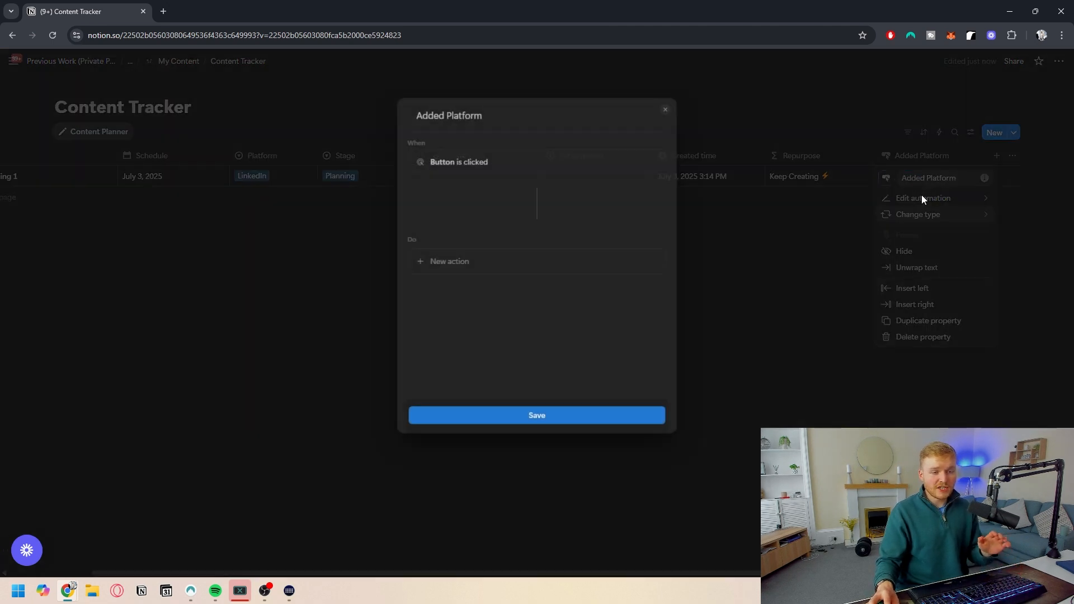
{"action": "left_click", "coordinate": [464, 264]}
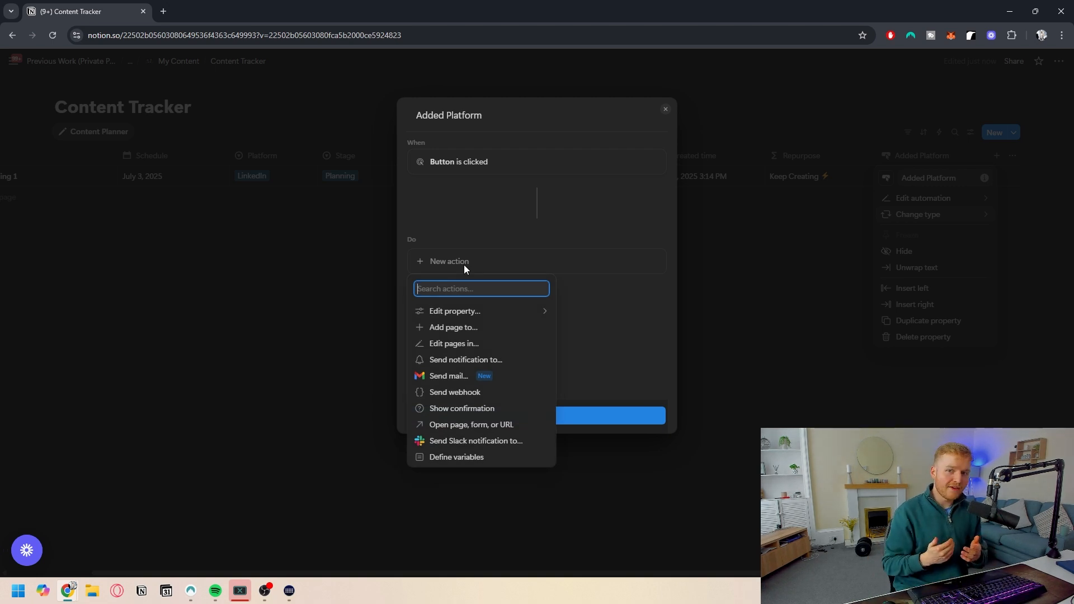
{"action": "left_click", "coordinate": [462, 329]}
{"action": "left_click", "coordinate": [516, 264]}
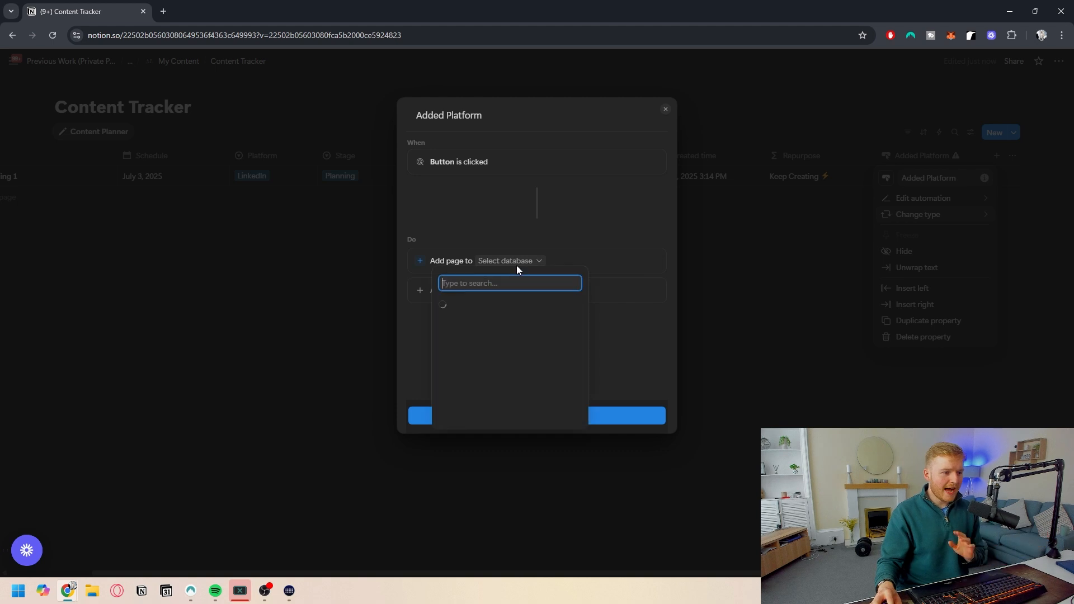
{"action": "left_click", "coordinate": [498, 331]}
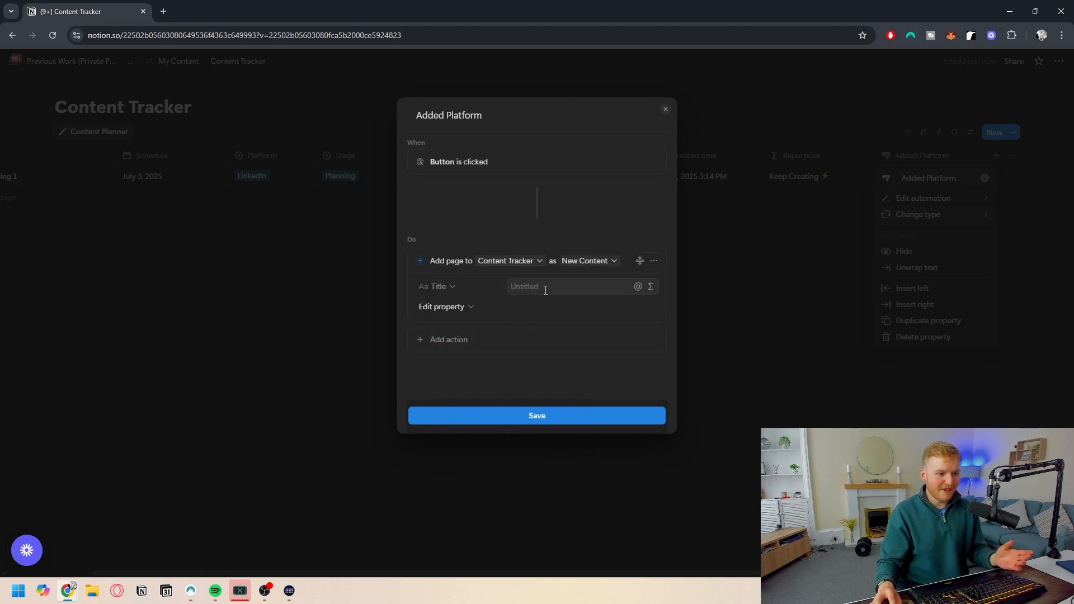
{"action": "left_click", "coordinate": [581, 267]}
{"action": "left_click", "coordinate": [556, 293]}
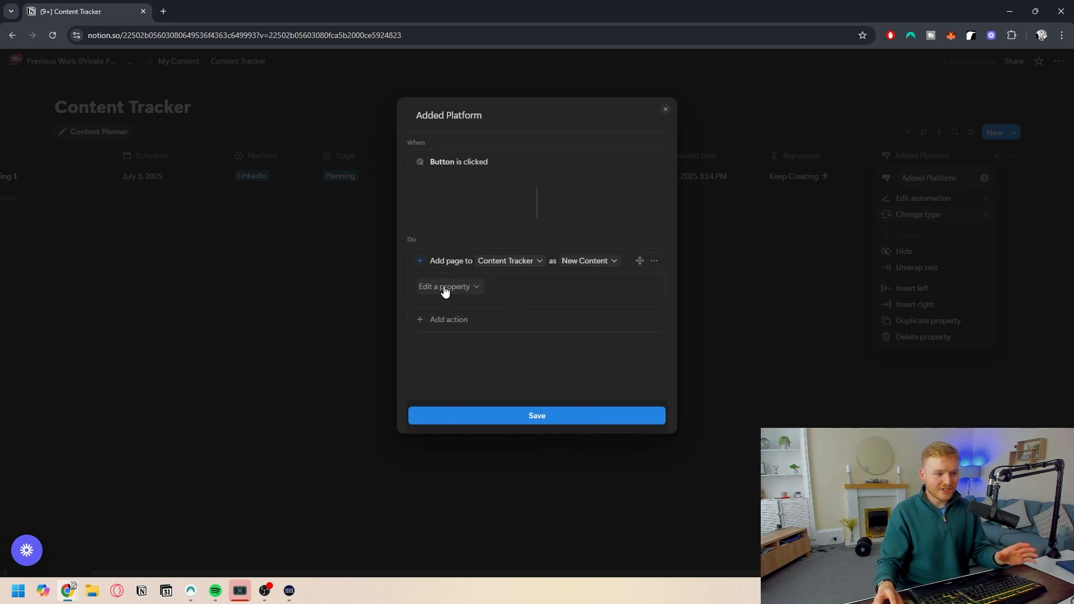
- Rename the button automation to Added Platform (Tiktok)
{"action": "left_click", "coordinate": [488, 114]}
{"action": "type", "text": "(Tiktok"}
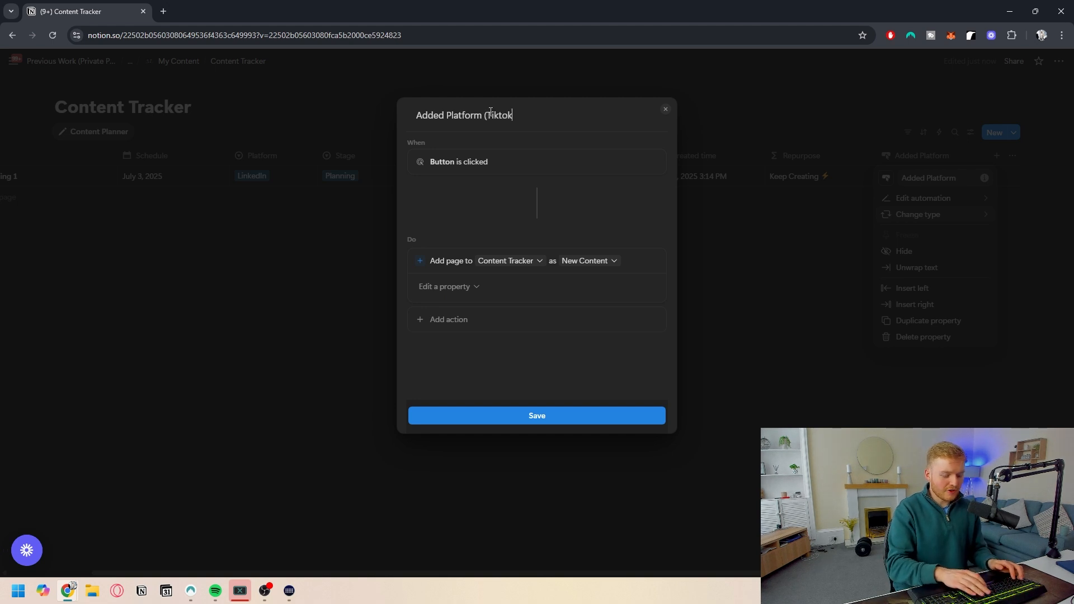
{"action": "type", "text": ")"}
- Set the added page's Platform property to Tiktok in the automation
{"action": "left_click", "coordinate": [456, 288]}
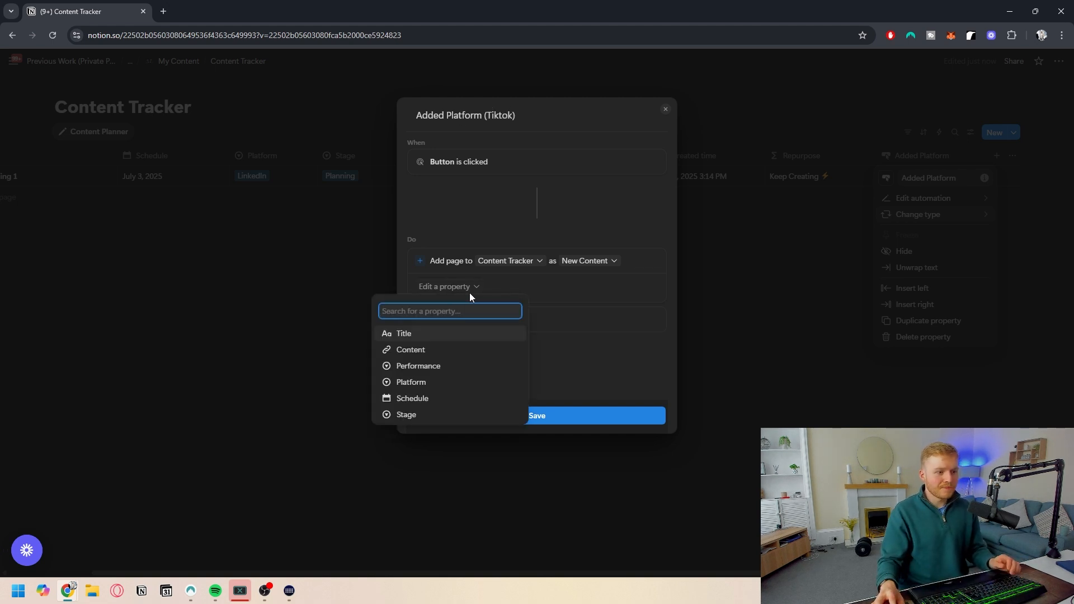
{"action": "left_click", "coordinate": [433, 382]}
{"action": "left_click", "coordinate": [508, 287]}
{"action": "left_click", "coordinate": [546, 347]}
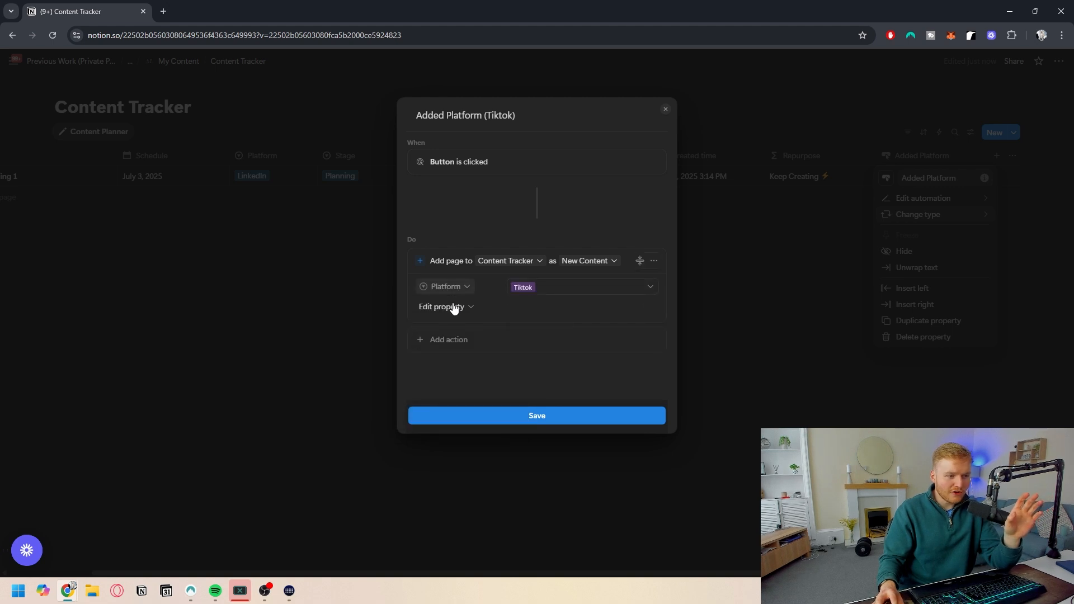
- Add the Title property to the automation and set it to the formula This page.Title + "Tiktok"
{"action": "left_click", "coordinate": [453, 308]}
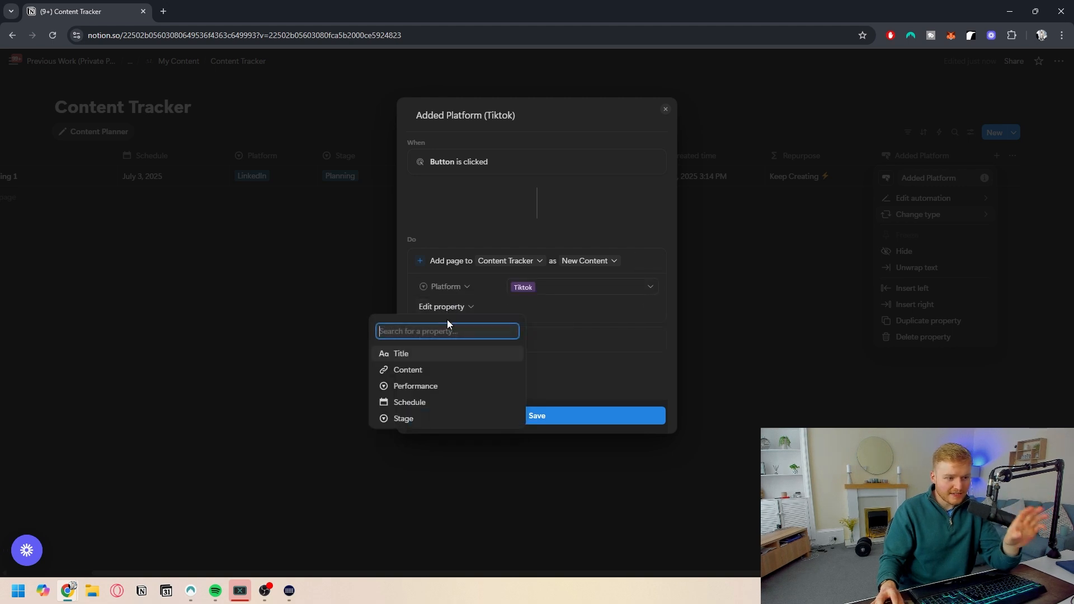
{"action": "left_click", "coordinate": [437, 354]}
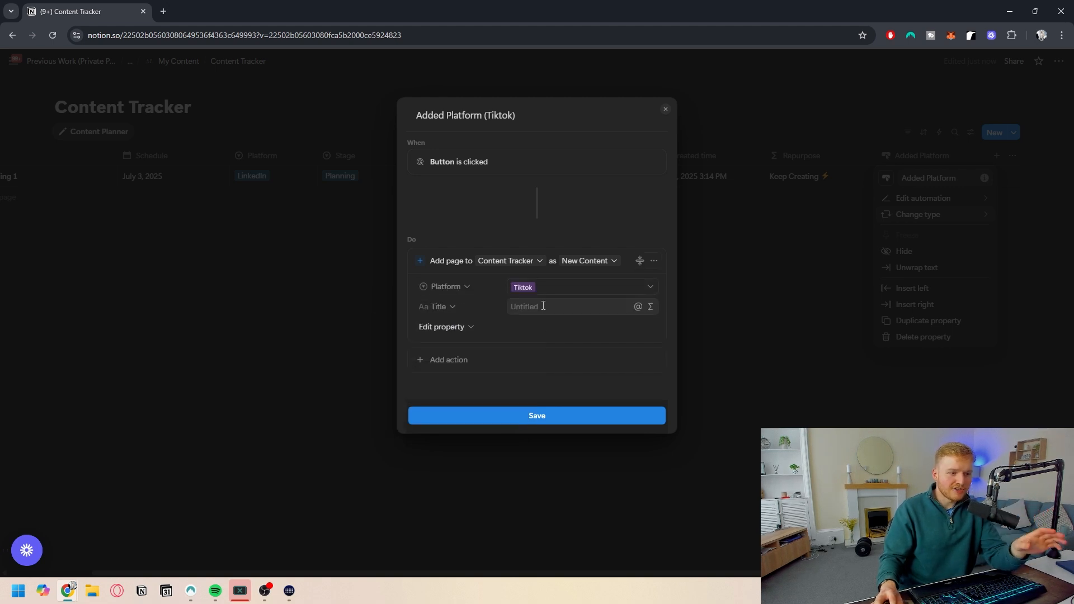
{"action": "left_click", "coordinate": [650, 307]}
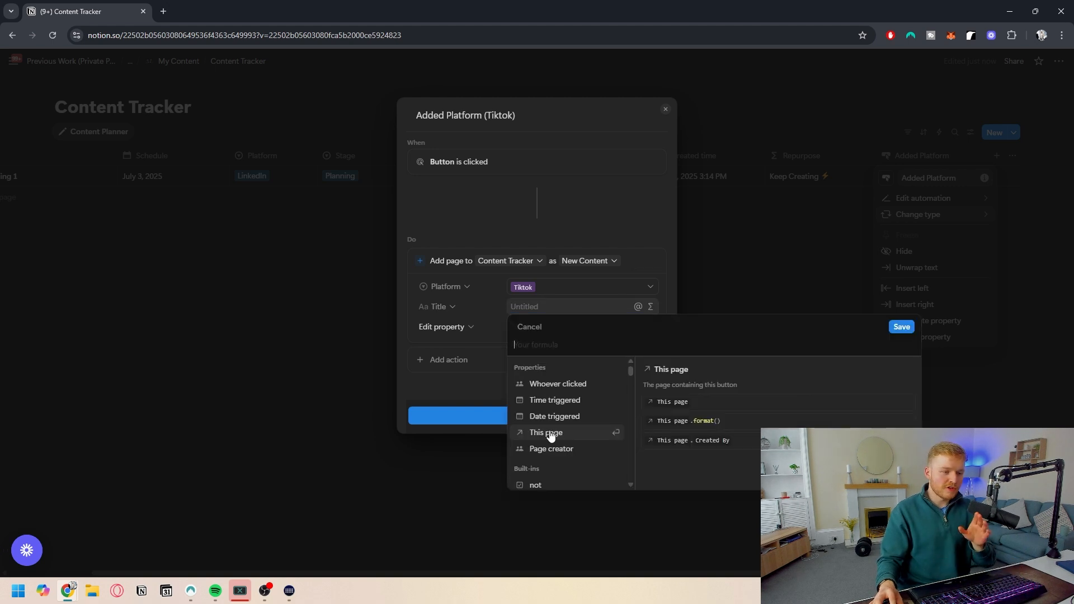
{"action": "left_click", "coordinate": [550, 434]}
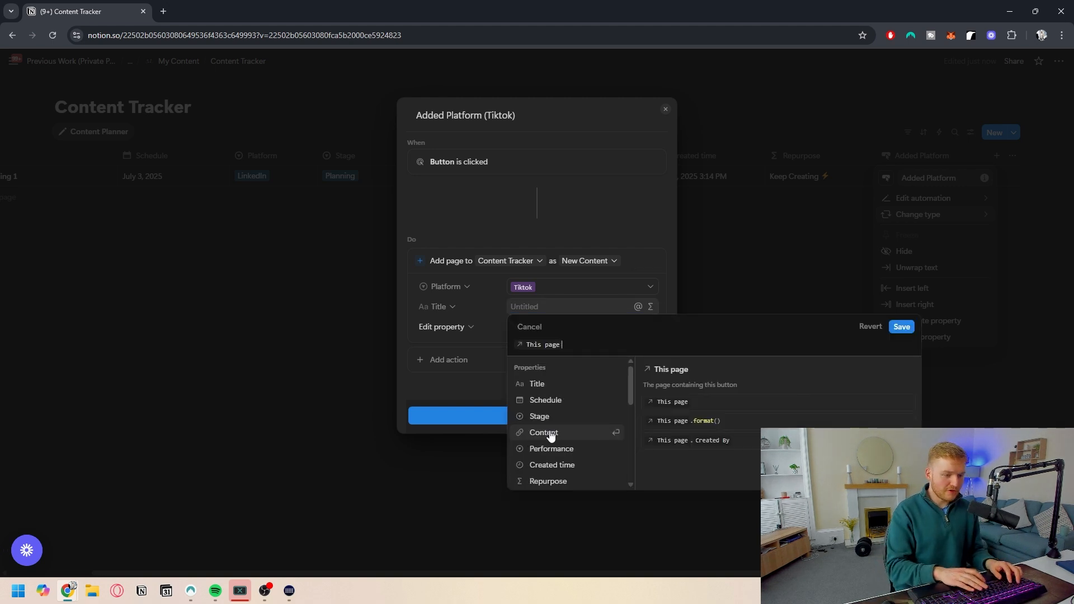
{"action": "type", "text": "."}
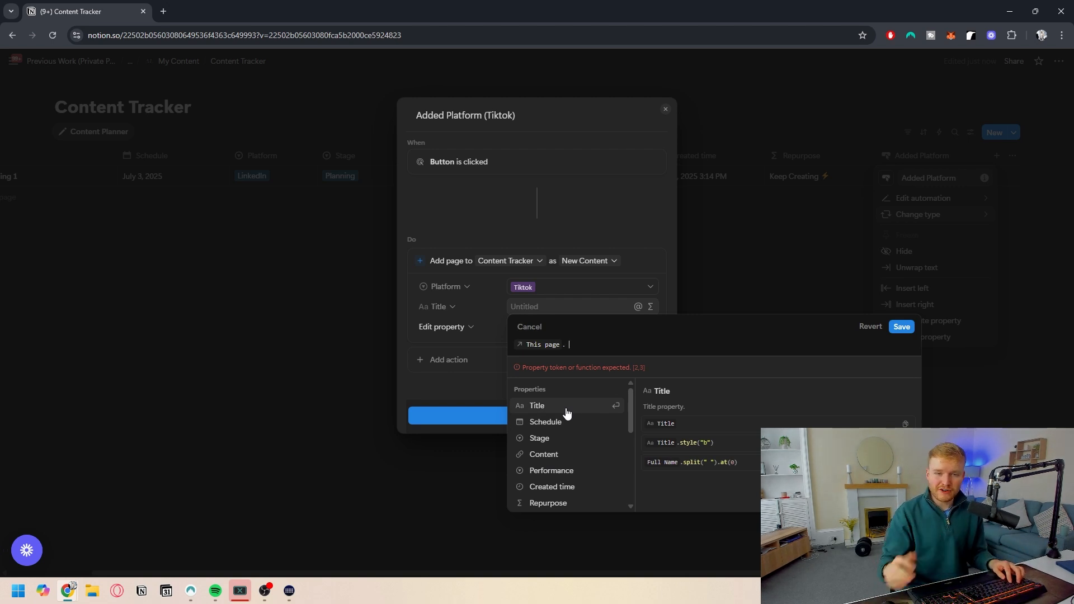
{"action": "left_click", "coordinate": [565, 411]}
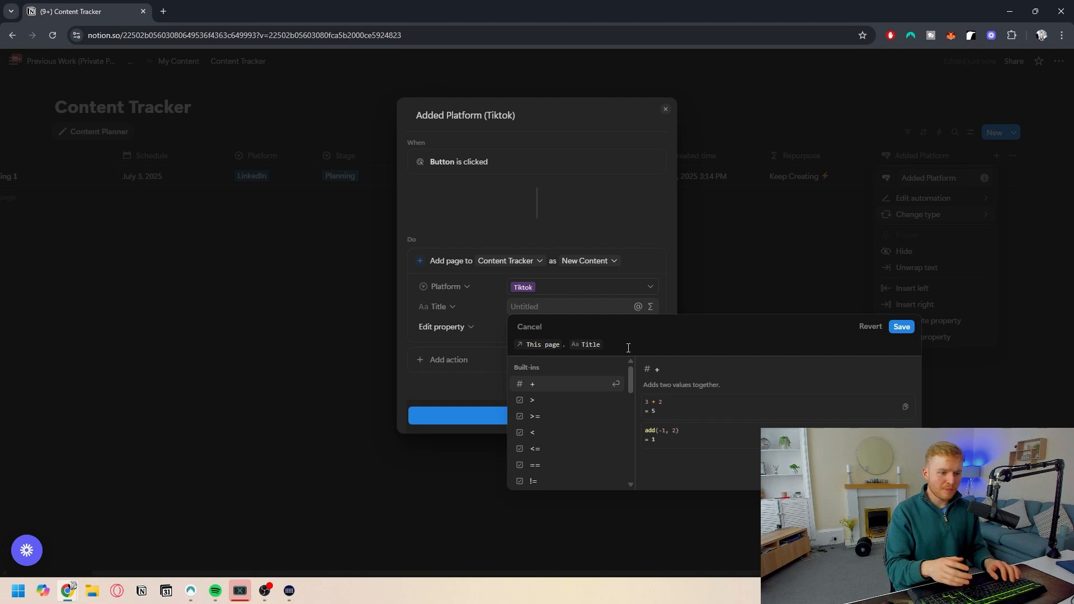
{"action": "type", "text": "+"}
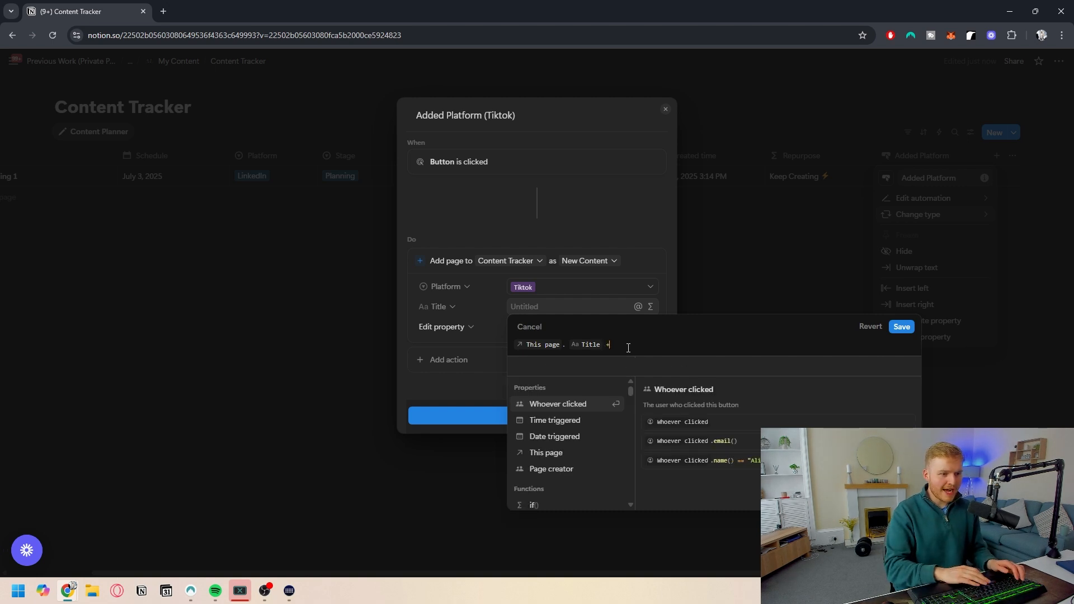
{"action": "type", "text": " \"Tiktok\""}
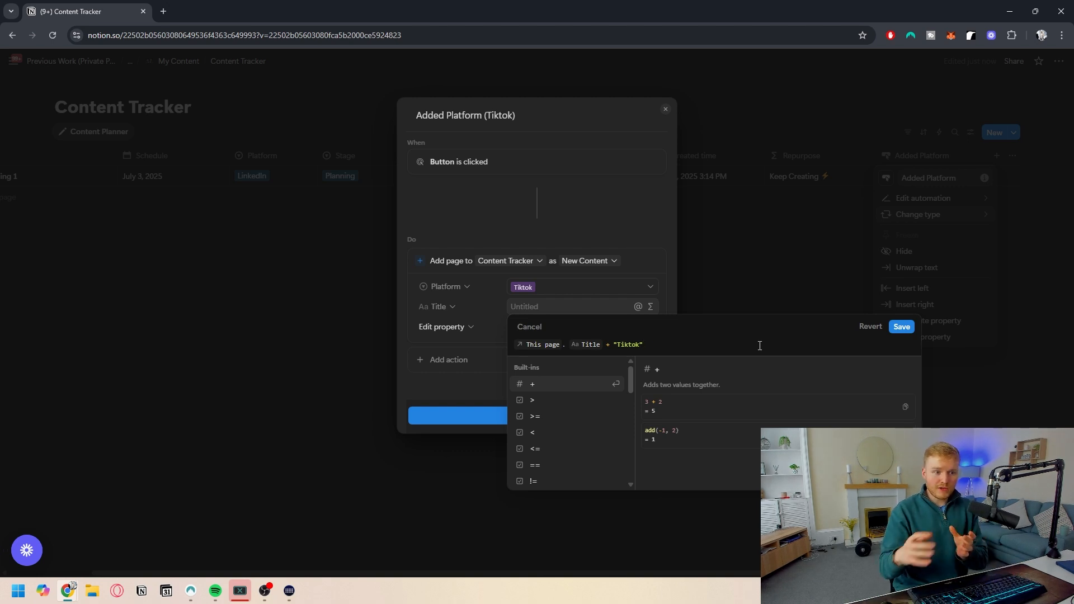
{"action": "left_click", "coordinate": [902, 327]}
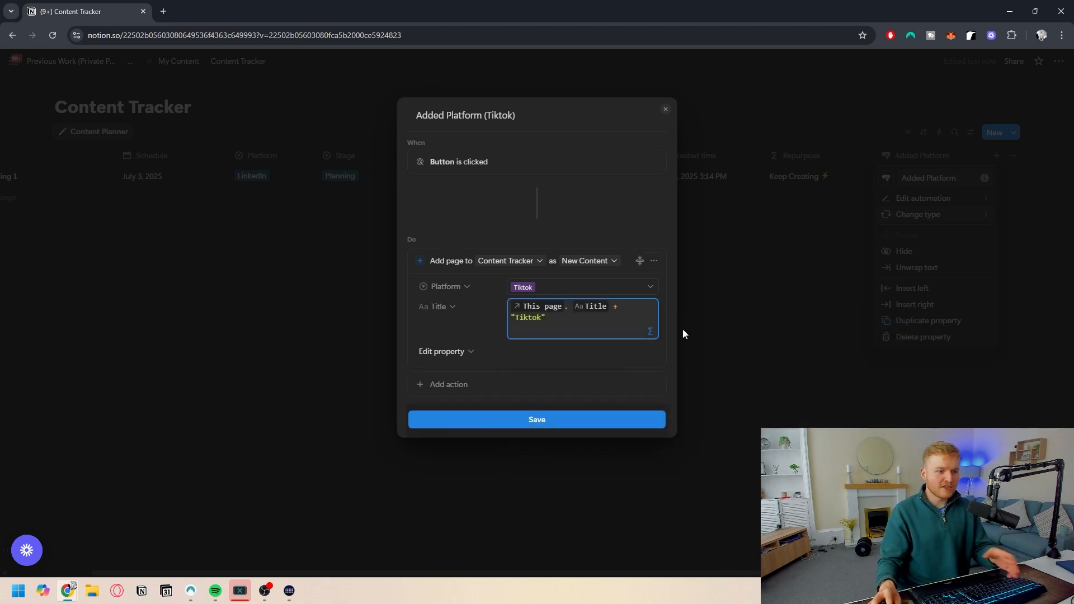
- Add the Schedule property to the automation and set it to Date triggered
{"action": "left_click", "coordinate": [454, 355]}
{"action": "left_click", "coordinate": [459, 383]}
{"action": "left_click", "coordinate": [547, 353]}
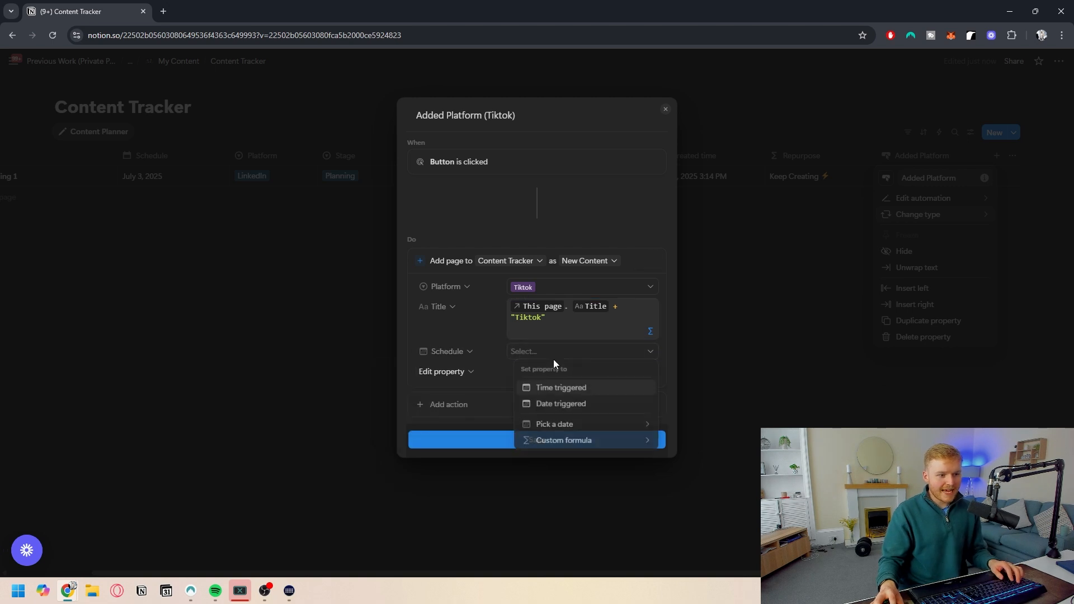
{"action": "left_click", "coordinate": [553, 403]}
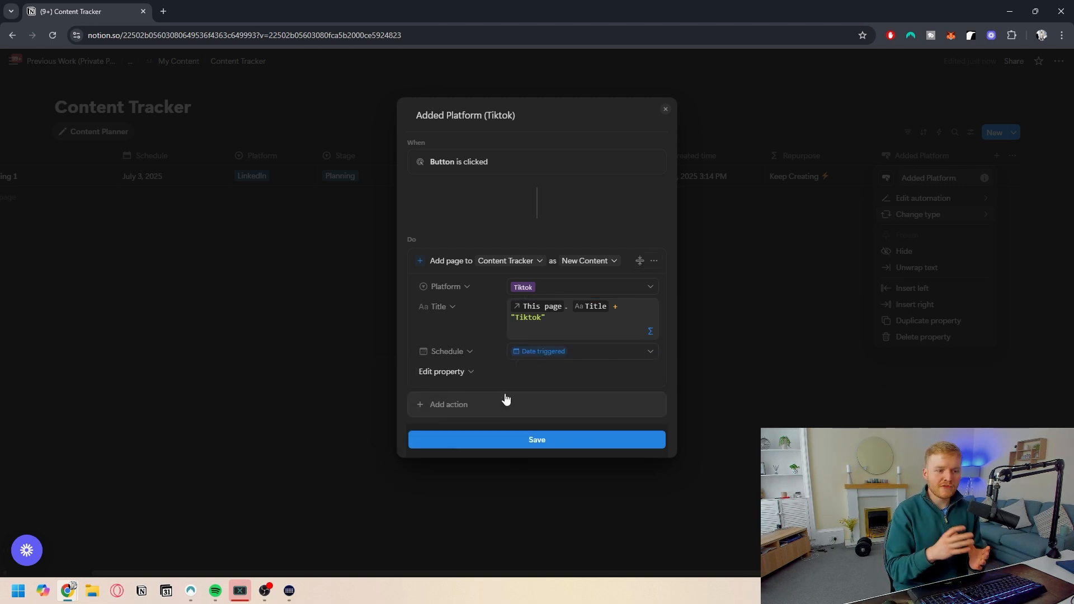
- Add the Stage property to the automation and set it to Ready to Post
{"action": "left_click", "coordinate": [455, 371]}
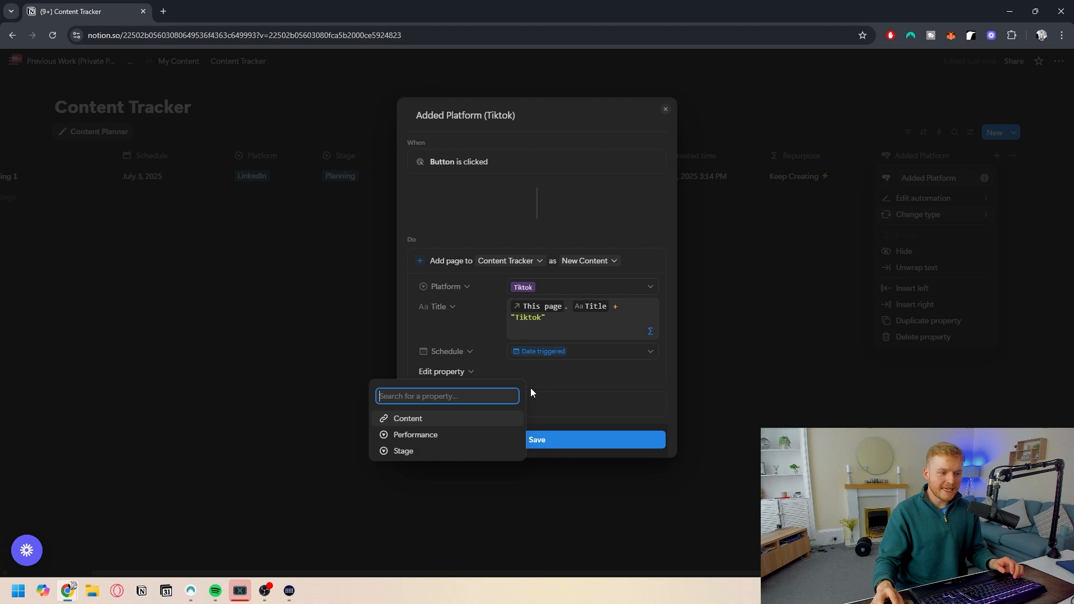
{"action": "left_click", "coordinate": [412, 447]}
{"action": "left_click", "coordinate": [583, 371]}
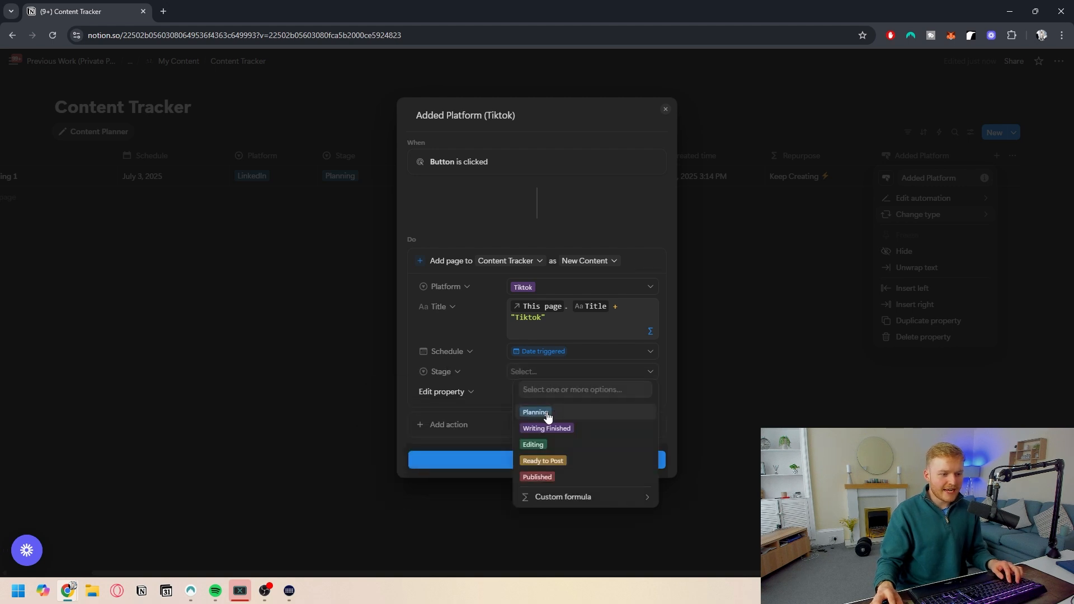
{"action": "left_click", "coordinate": [544, 460]}
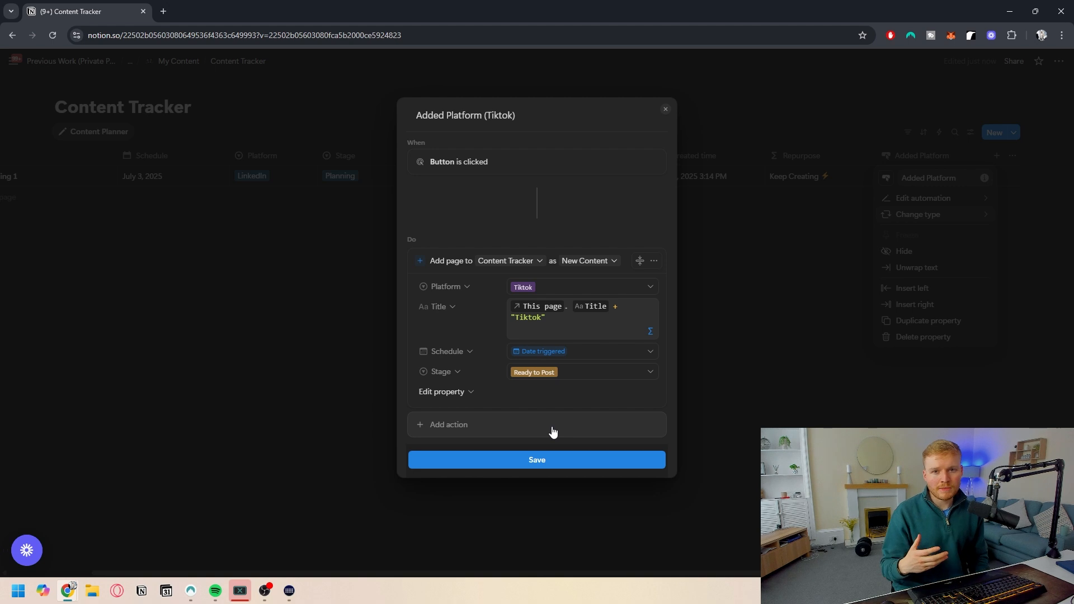
- Add an action that opens the page added in side peek, then close the automation editor
{"action": "left_click", "coordinate": [510, 435]}
{"action": "left_click", "coordinate": [456, 370]}
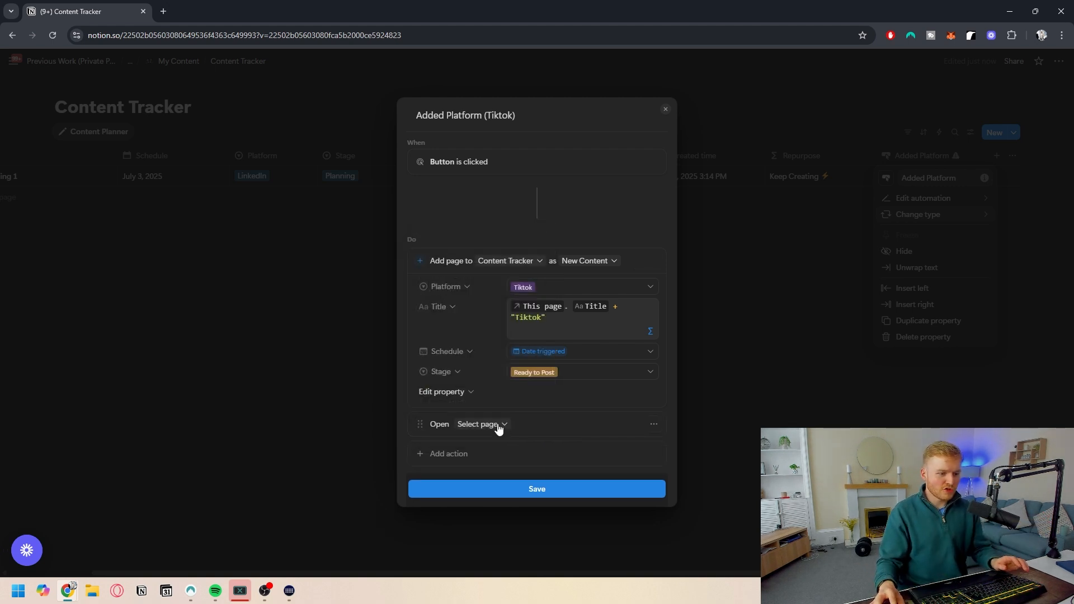
{"action": "left_click", "coordinate": [479, 428]}
{"action": "left_click", "coordinate": [690, 308]}
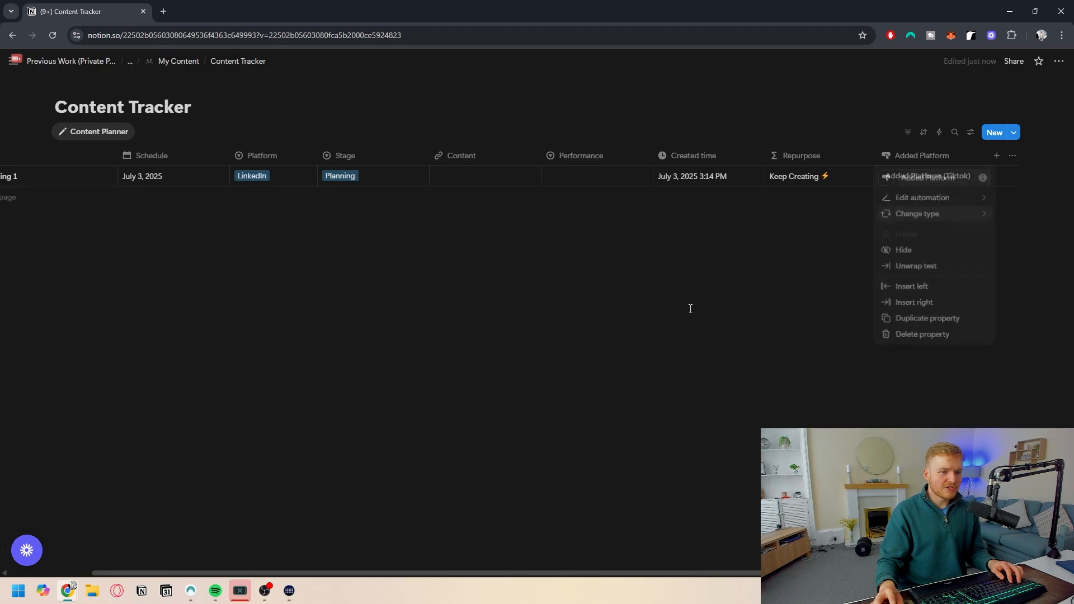
- Test the Added Platform (Tiktok) button on the Heading 1 row and close the opened page preview
{"action": "scroll", "coordinate": [628, 239], "scroll_direction": "left", "scroll_amount": 2}
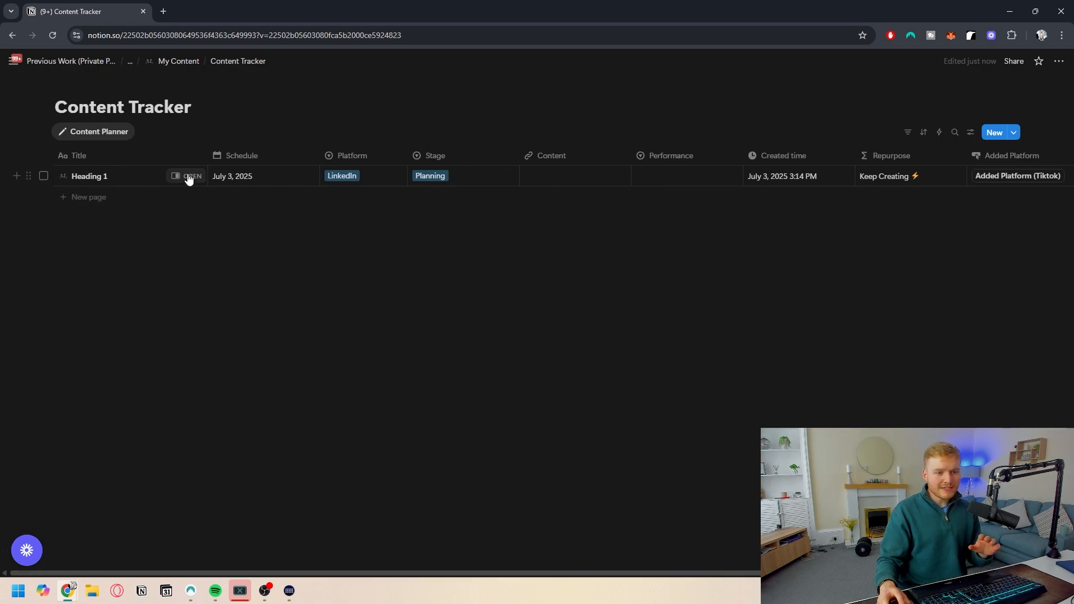
{"action": "scroll", "coordinate": [397, 179], "scroll_direction": "right", "scroll_amount": 2}
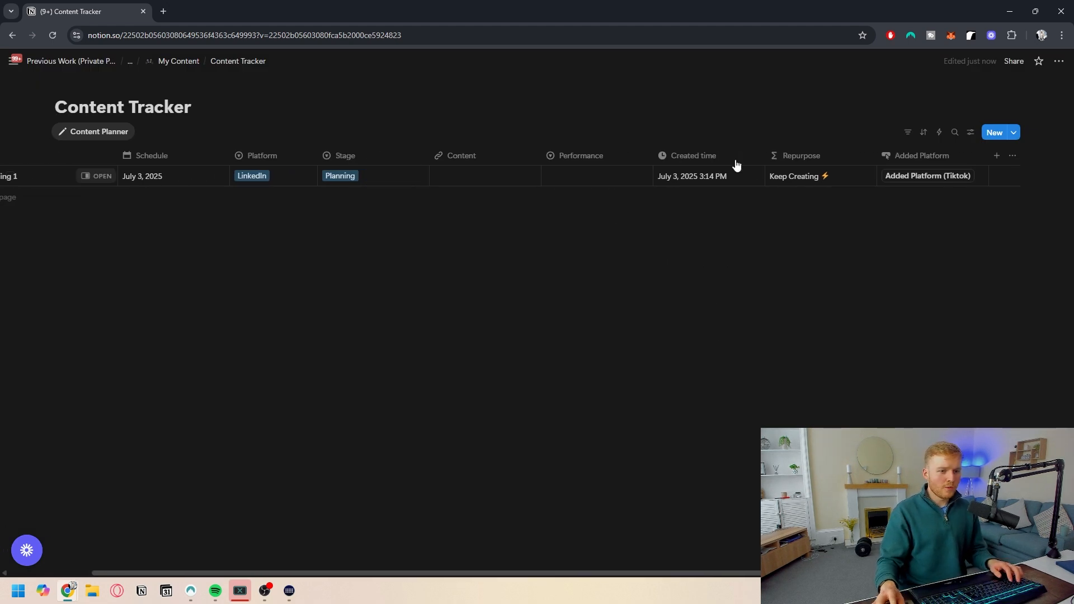
{"action": "left_click", "coordinate": [927, 177]}
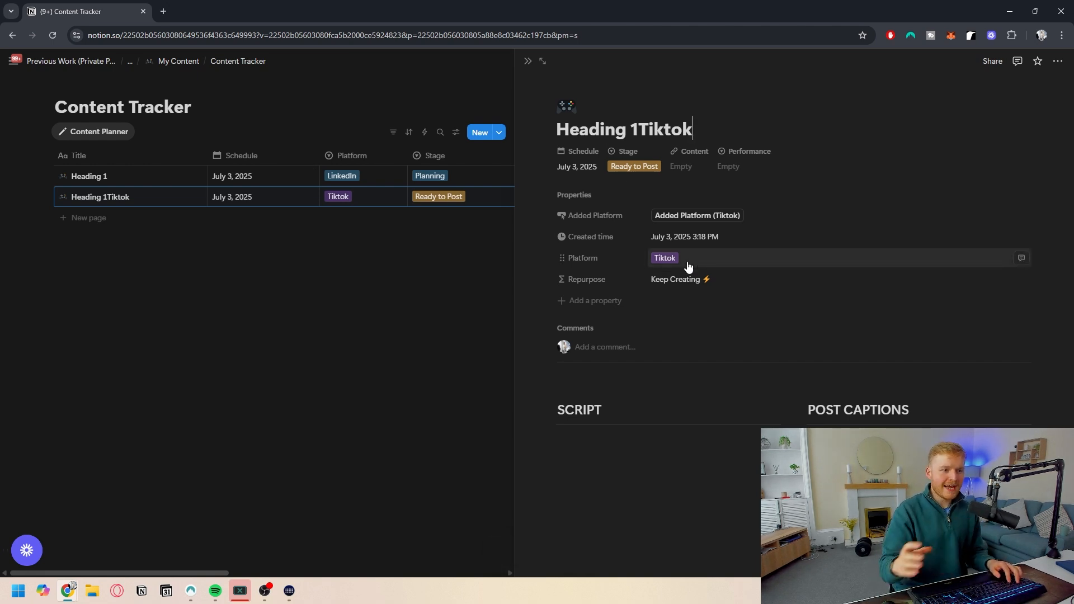
{"action": "left_click", "coordinate": [526, 62]}
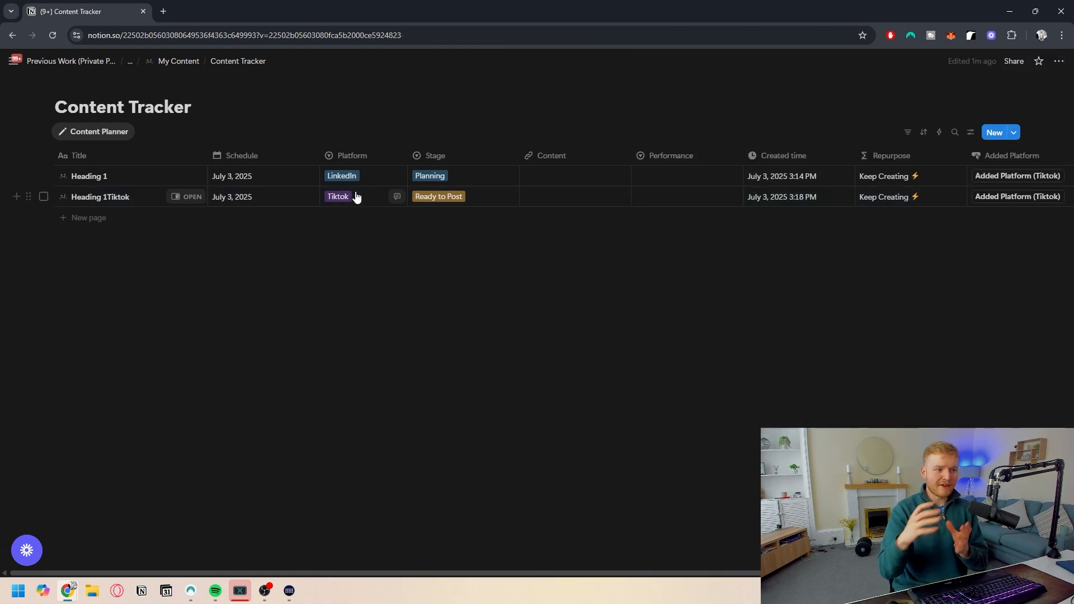
- Set Heading 1's Schedule date to May 15, 2025
{"action": "left_click", "coordinate": [253, 178]}
{"action": "left_click", "coordinate": [318, 221]}
{"action": "left_click", "coordinate": [318, 221]}
{"action": "left_click", "coordinate": [276, 289]}
{"action": "left_click", "coordinate": [484, 293]}
- Delete the Heading 1Tiktok test page
{"action": "left_click", "coordinate": [44, 197]}
{"action": "key", "text": "Delete"}
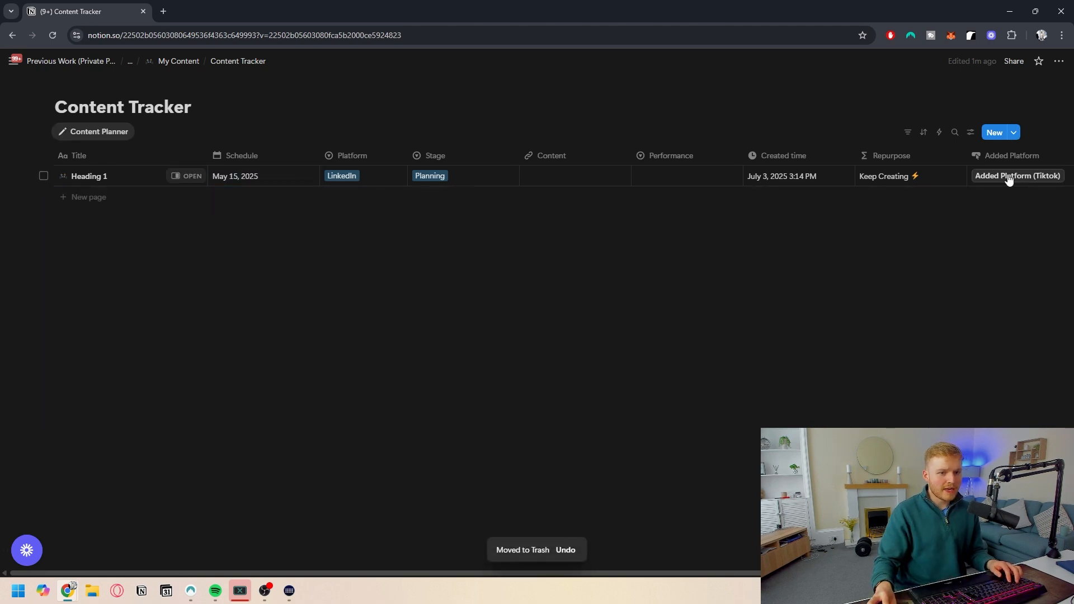
- Run the Added Platform (Tiktok) button again and reopen its automation to check and save the actions
{"action": "left_click", "coordinate": [984, 176]}
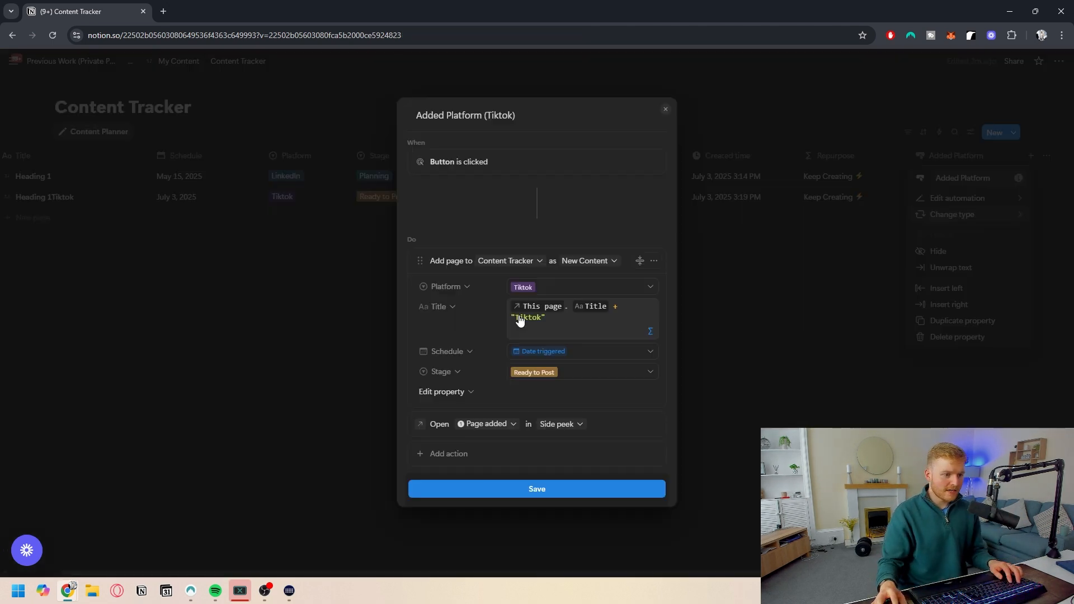
{"action": "left_click", "coordinate": [564, 332]}
{"action": "left_click", "coordinate": [616, 370]}
{"action": "left_click", "coordinate": [900, 351]}
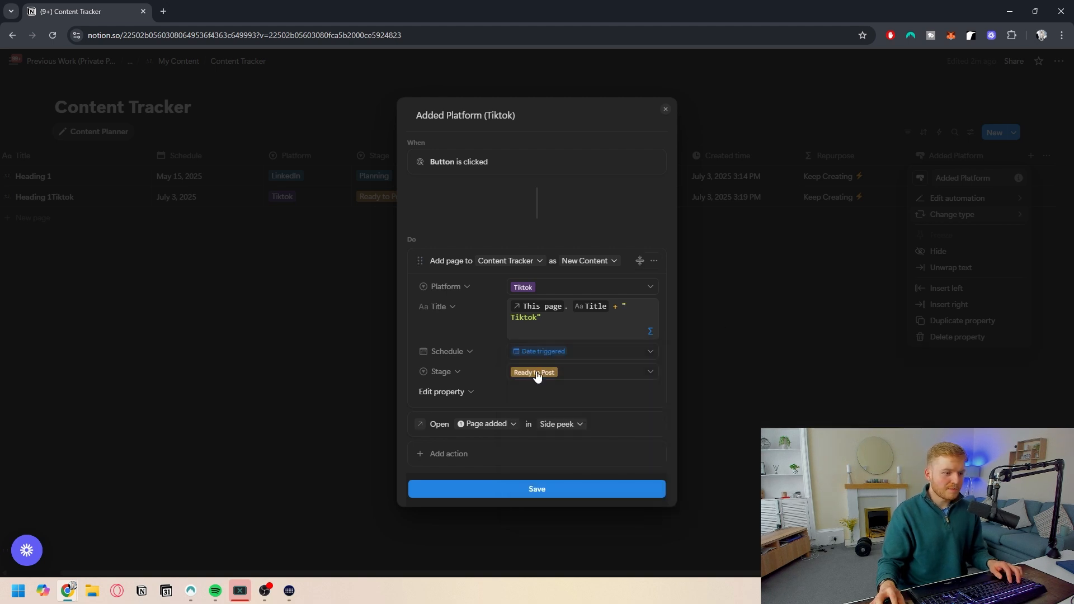
{"action": "left_click", "coordinate": [550, 491]}
- Delete the second Heading 1Tiktok test page
{"action": "left_click", "coordinate": [132, 246]}
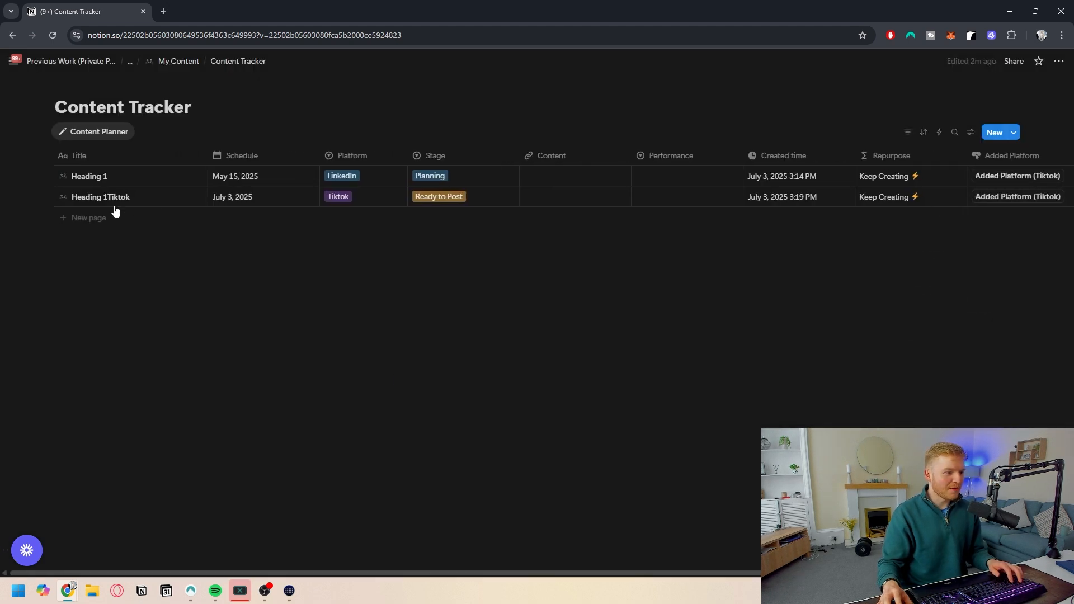
{"action": "left_click", "coordinate": [47, 198]}
{"action": "key", "text": "Delete"}
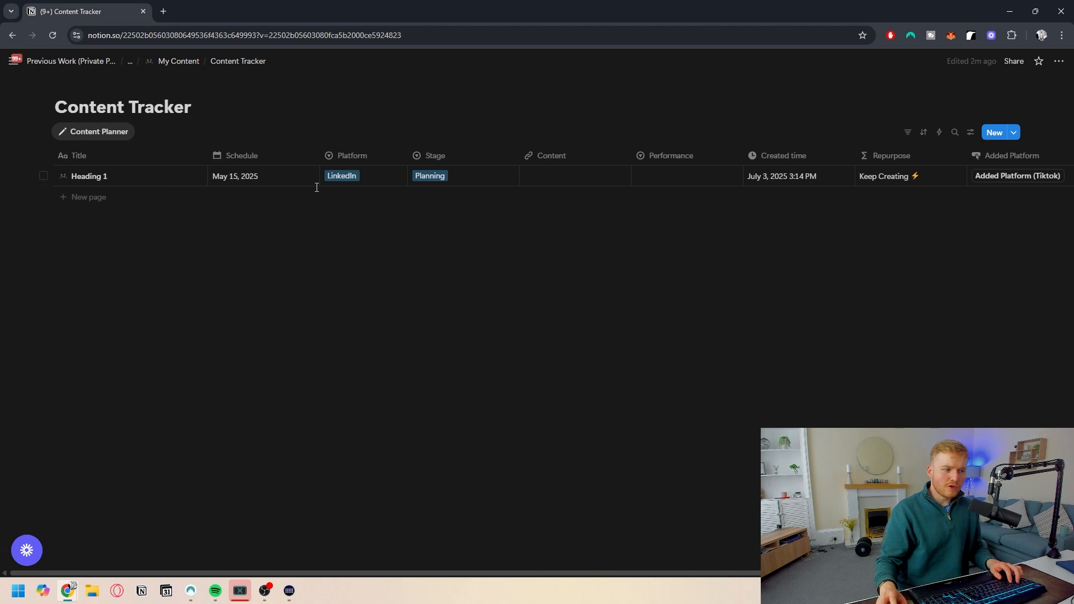
- Open Heading 1 in side peek to review its properties, then close it
{"action": "left_click", "coordinate": [186, 176]}
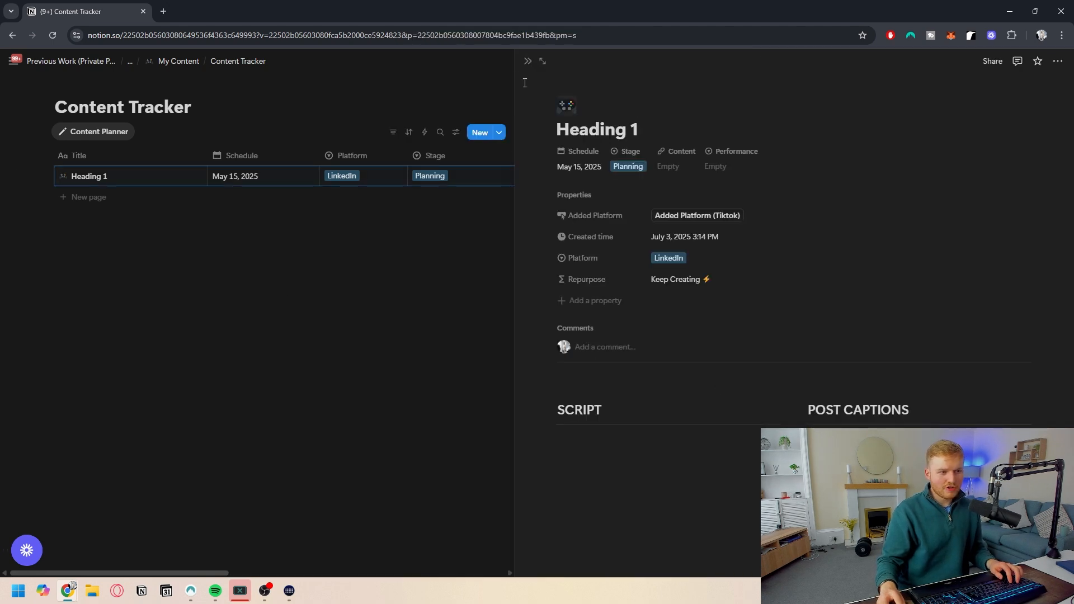
{"action": "left_click", "coordinate": [527, 61]}
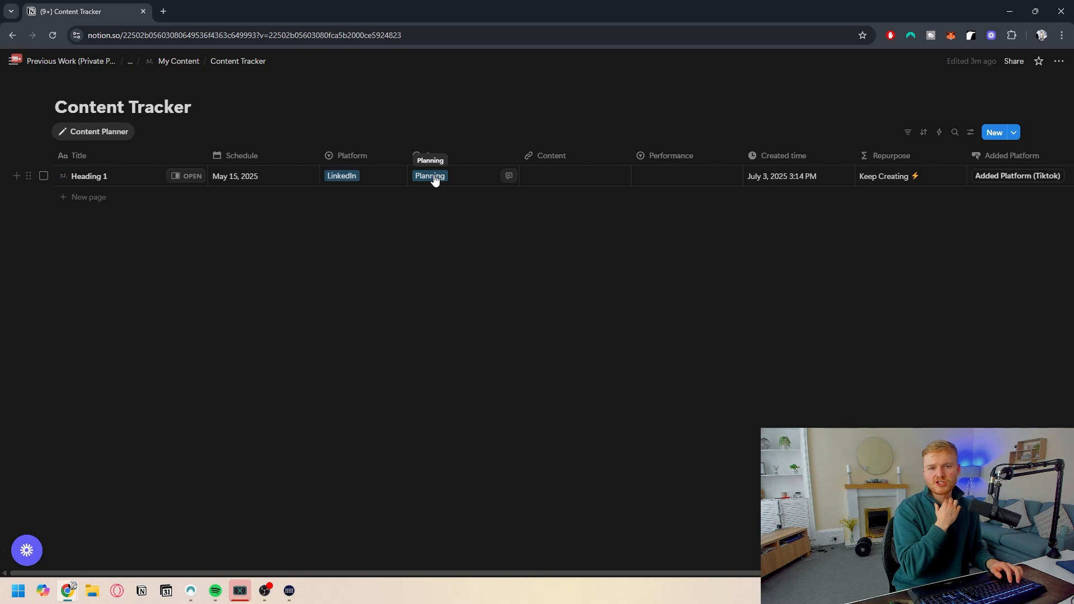
{"action": "left_click", "coordinate": [939, 132]}
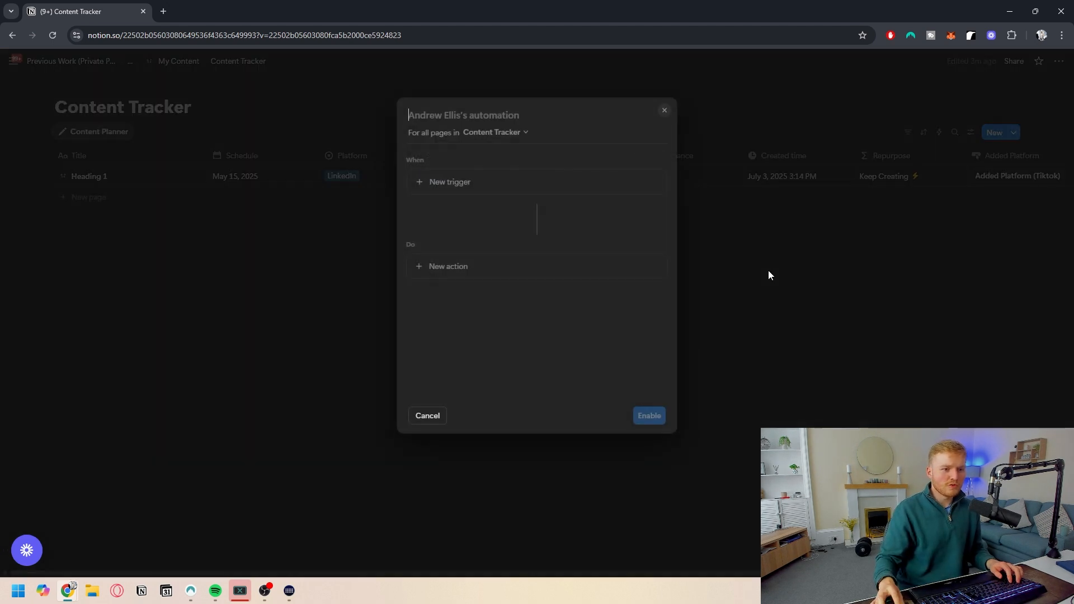
{"action": "left_click", "coordinate": [470, 181]}
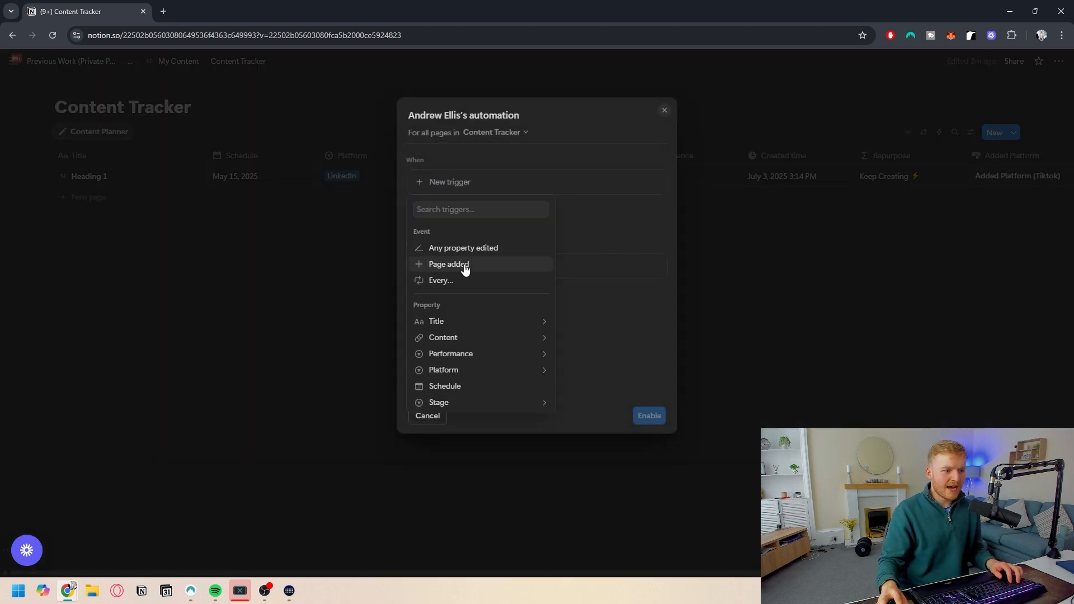
{"action": "left_click", "coordinate": [465, 268]}
{"action": "left_click", "coordinate": [487, 295]}
{"action": "left_click", "coordinate": [460, 347]}
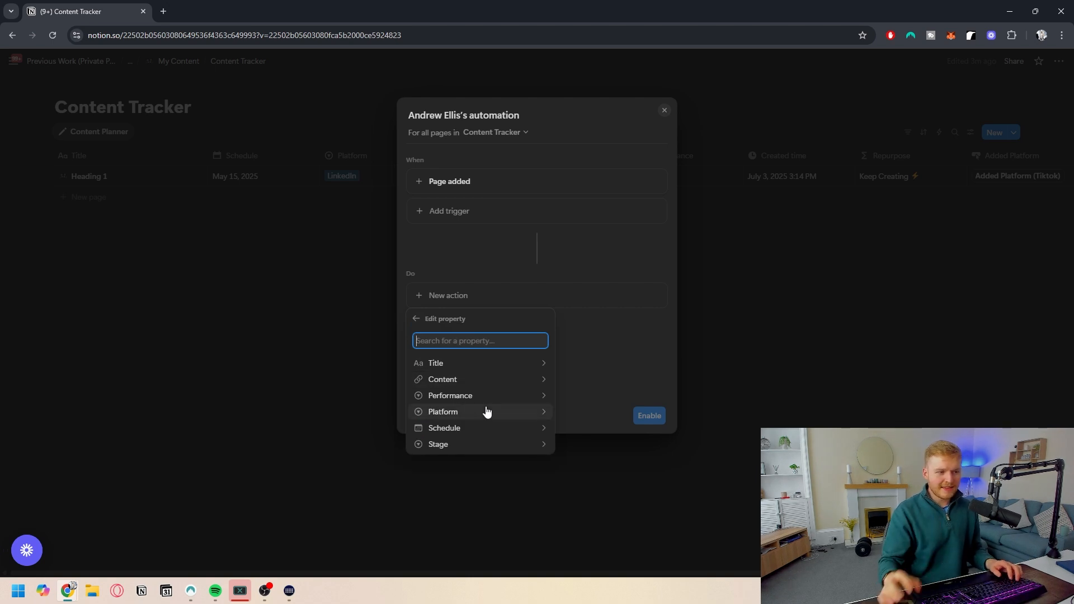
{"action": "key", "text": "Escape"}
{"action": "left_click", "coordinate": [436, 295]}
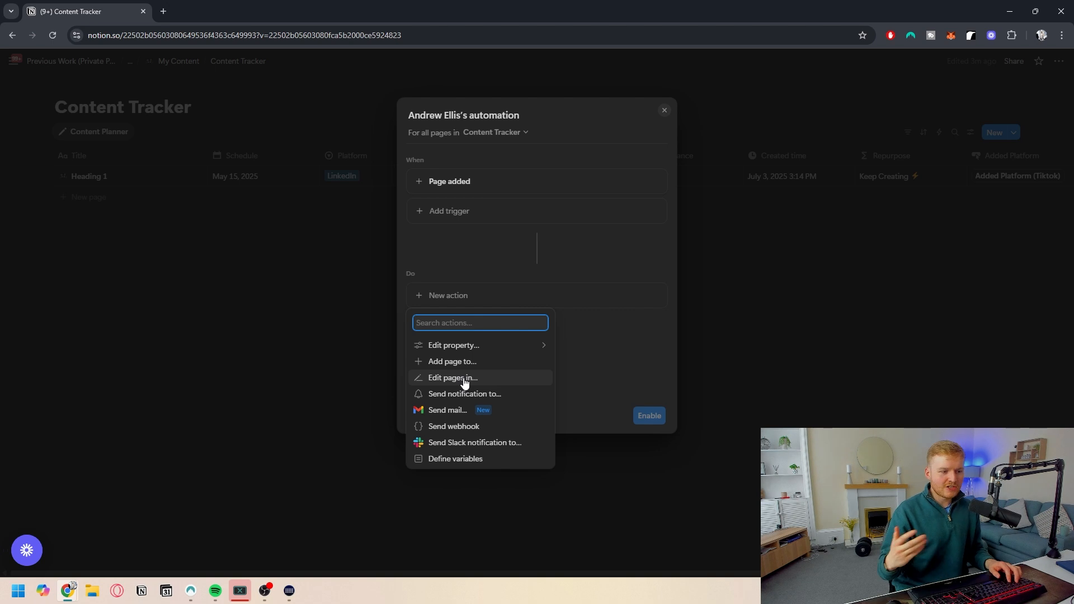
{"action": "left_click", "coordinate": [535, 345]}
{"action": "left_click", "coordinate": [643, 343]}
{"action": "left_click", "coordinate": [286, 364]}
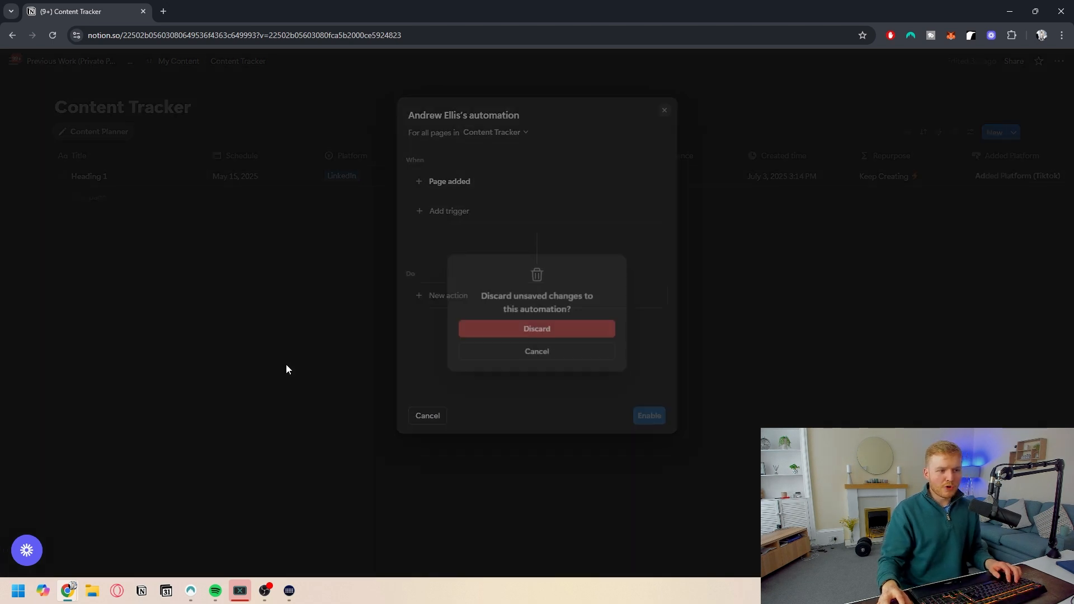
{"action": "left_click", "coordinate": [550, 330]}
{"action": "scroll", "coordinate": [625, 187], "scroll_direction": "right", "scroll_amount": 2}
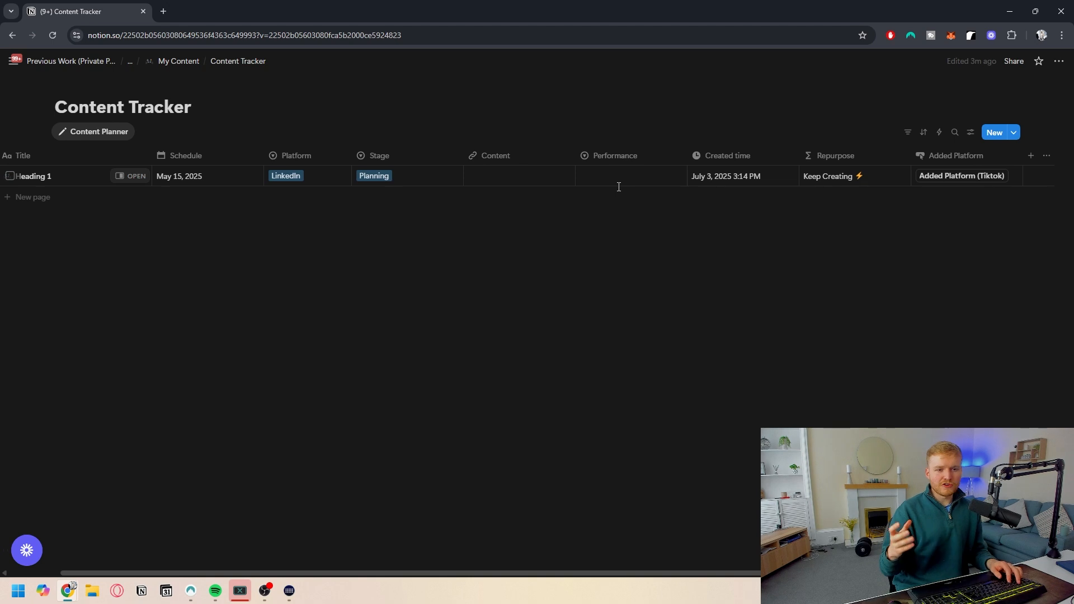
{"action": "scroll", "coordinate": [610, 183], "scroll_direction": "left", "scroll_amount": 2}
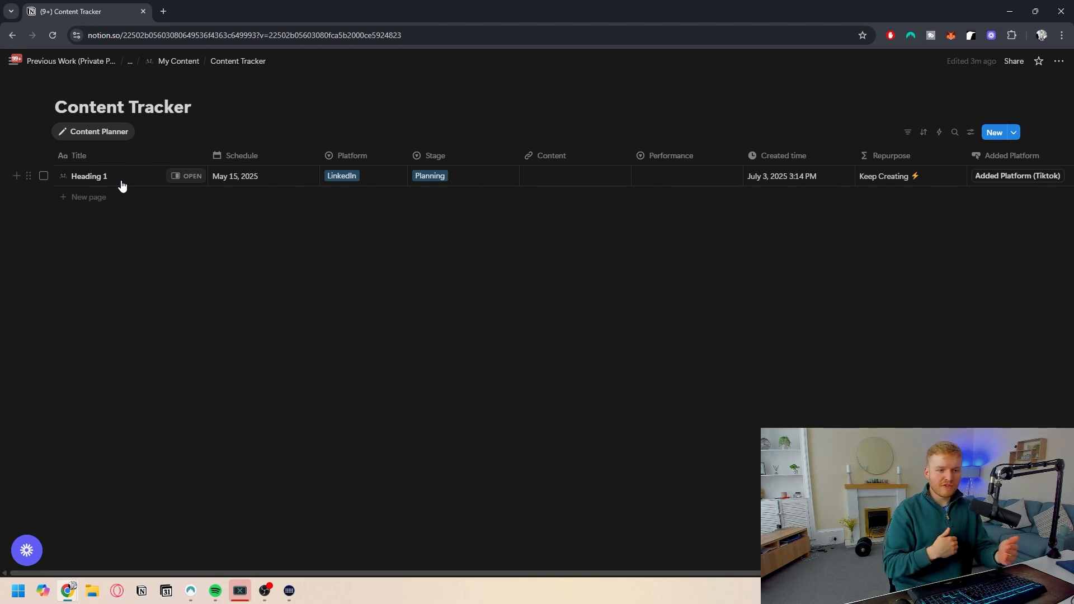
{"action": "left_click", "coordinate": [565, 178]}
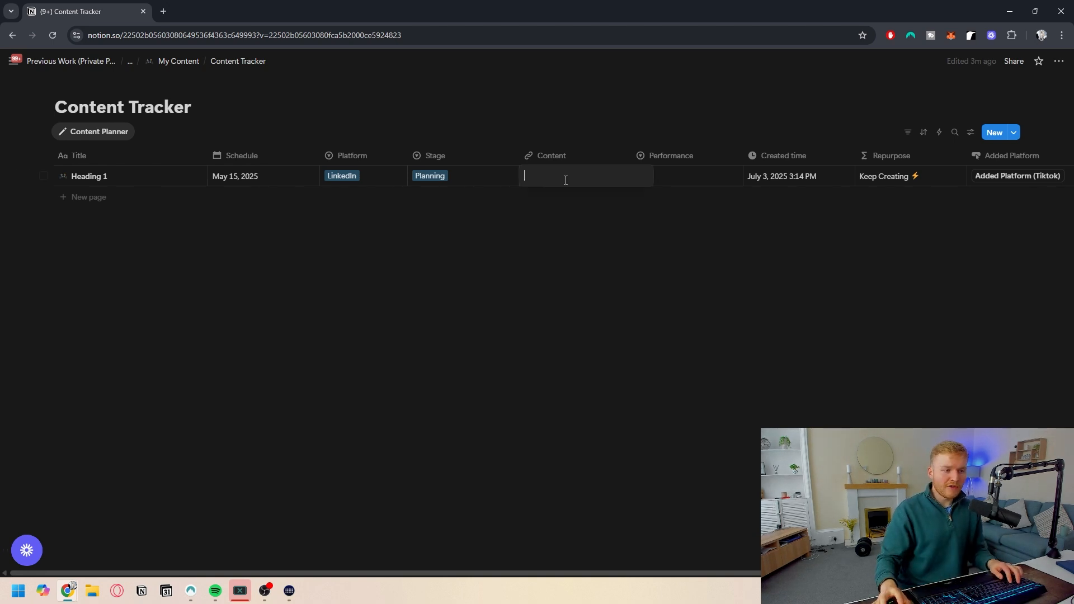
{"action": "key", "text": "Escape"}
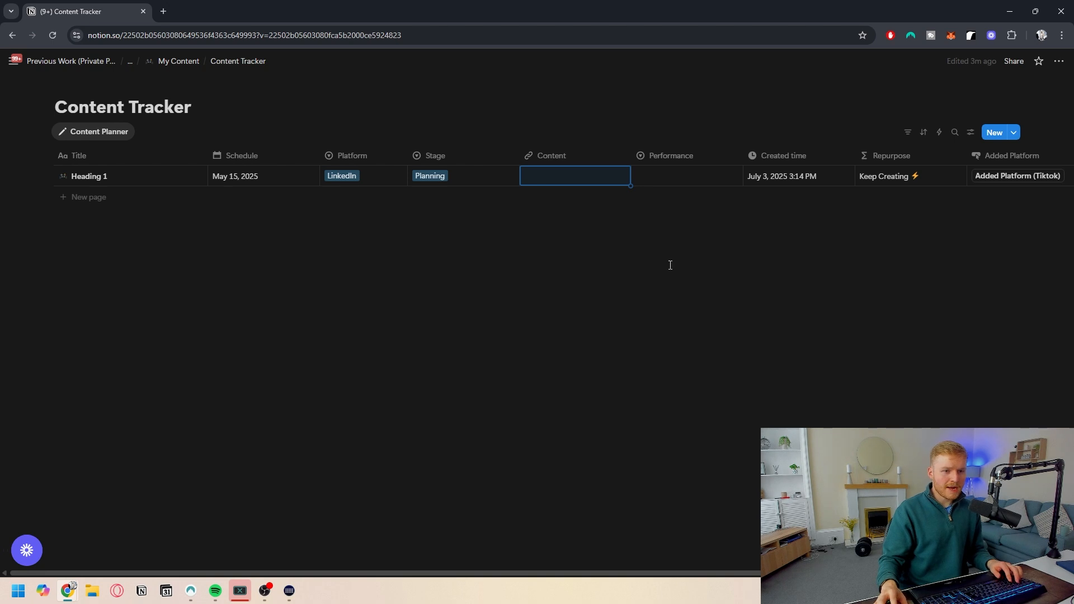
{"action": "scroll", "coordinate": [670, 265], "scroll_direction": "right", "scroll_amount": 3}
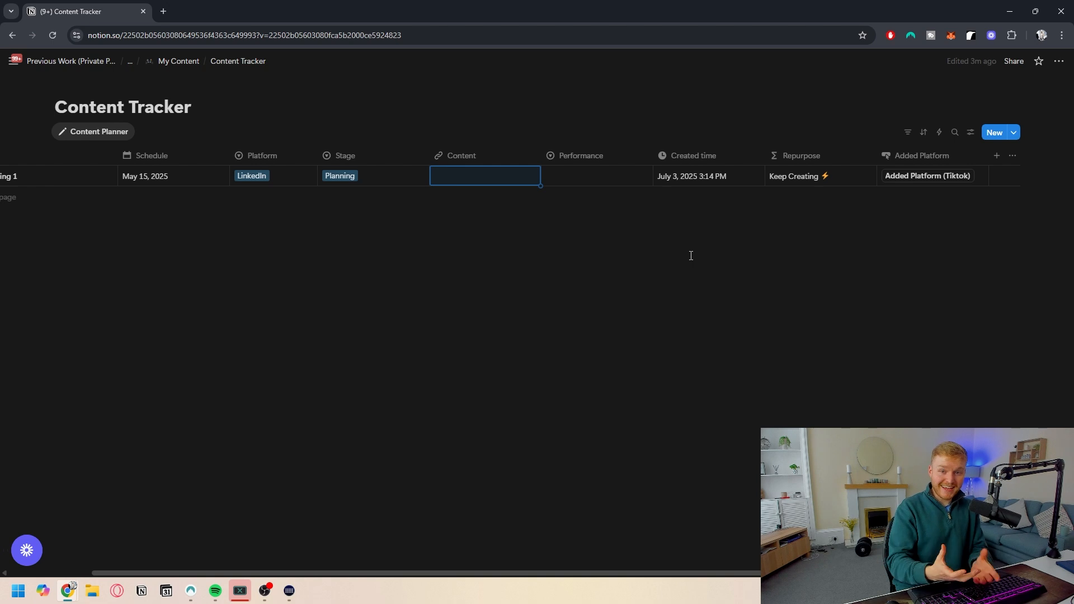
{"action": "scroll", "coordinate": [280, 186], "scroll_direction": "left", "scroll_amount": 3}
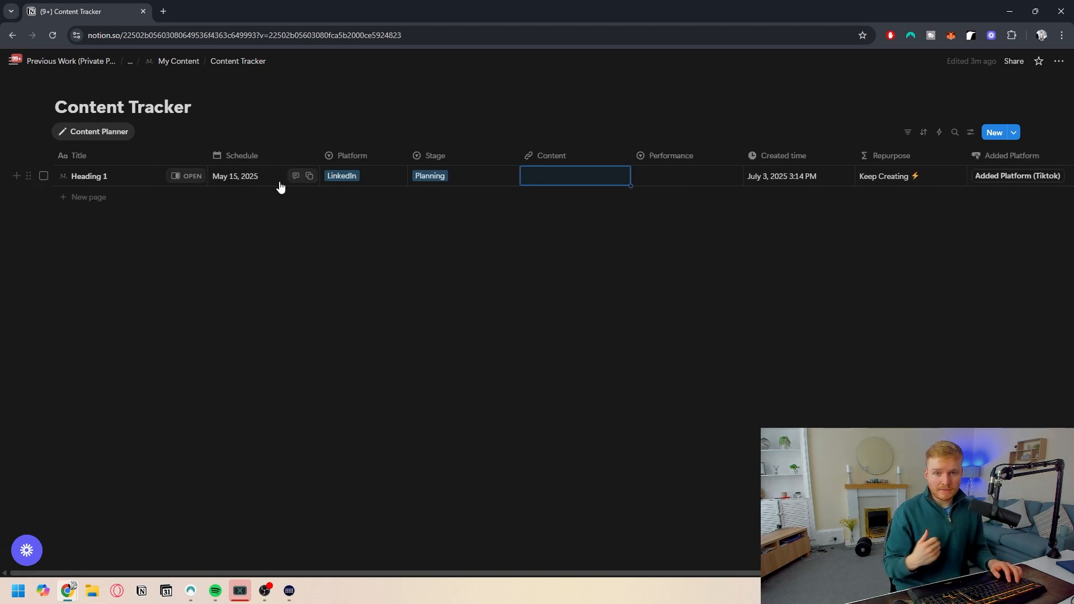
- Add a relation property named Related to Original Post linking to this same database, with two-way relation switched on
{"action": "scroll", "coordinate": [822, 184], "scroll_direction": "right", "scroll_amount": 3}
{"action": "left_click", "coordinate": [999, 157]}
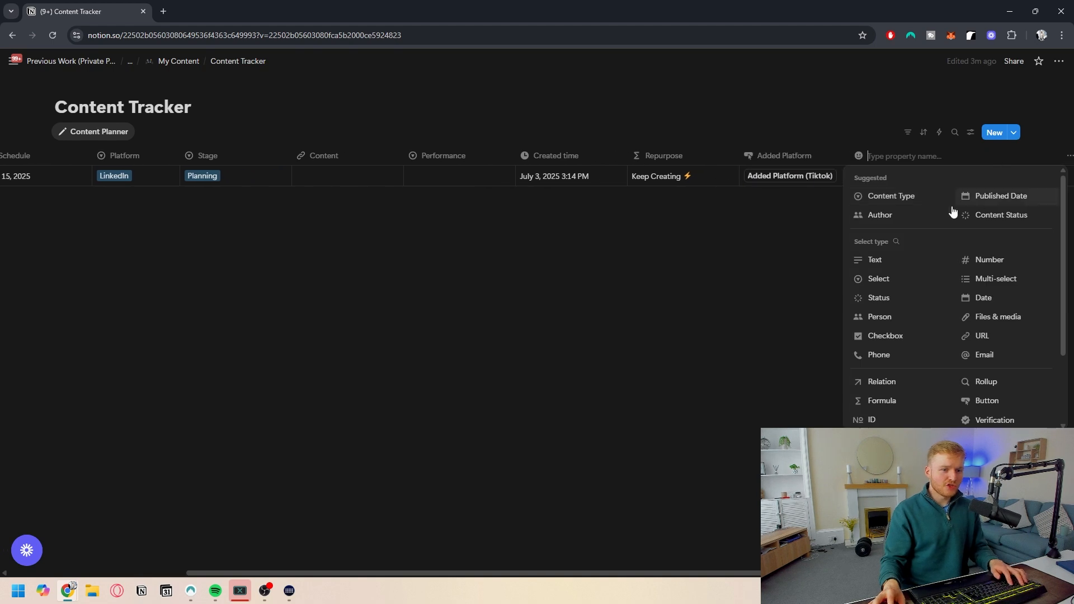
{"action": "type", "text": "Related to Original Post"}
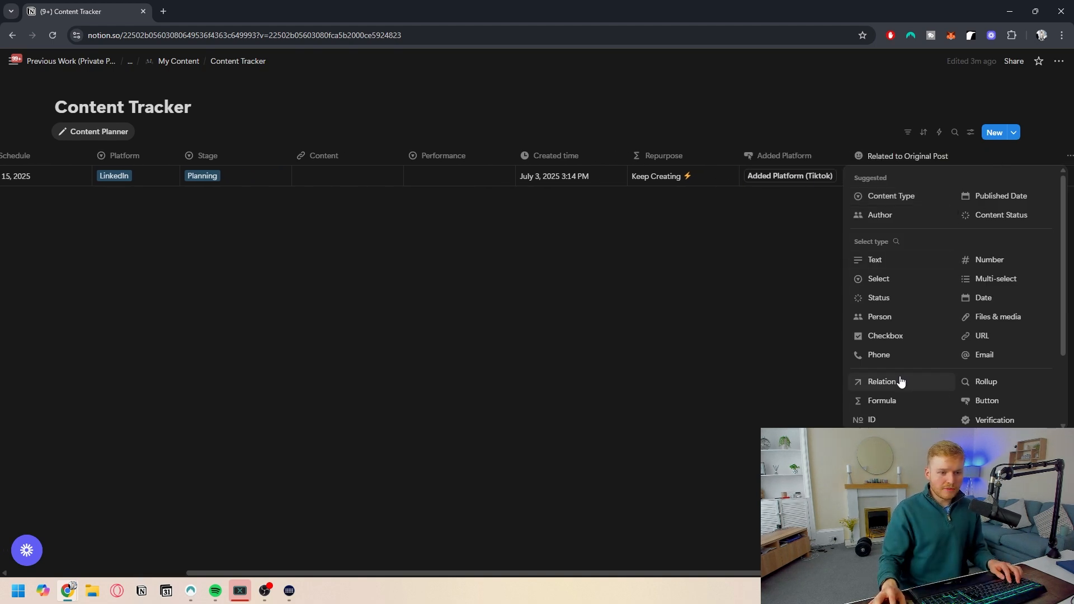
{"action": "left_click", "coordinate": [895, 381]}
{"action": "left_click", "coordinate": [927, 229]}
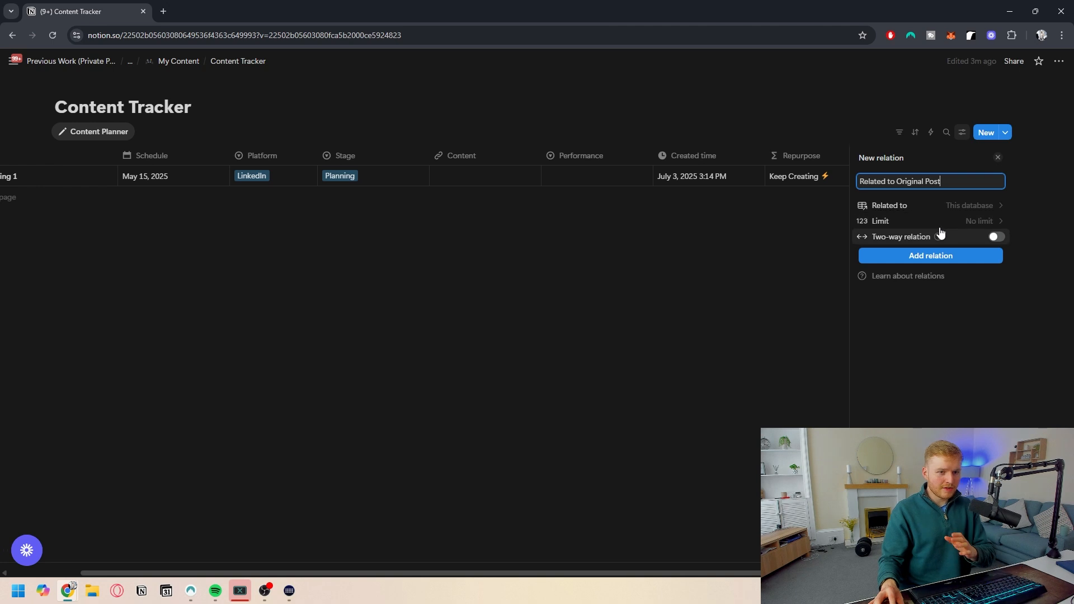
{"action": "left_click", "coordinate": [996, 237]}
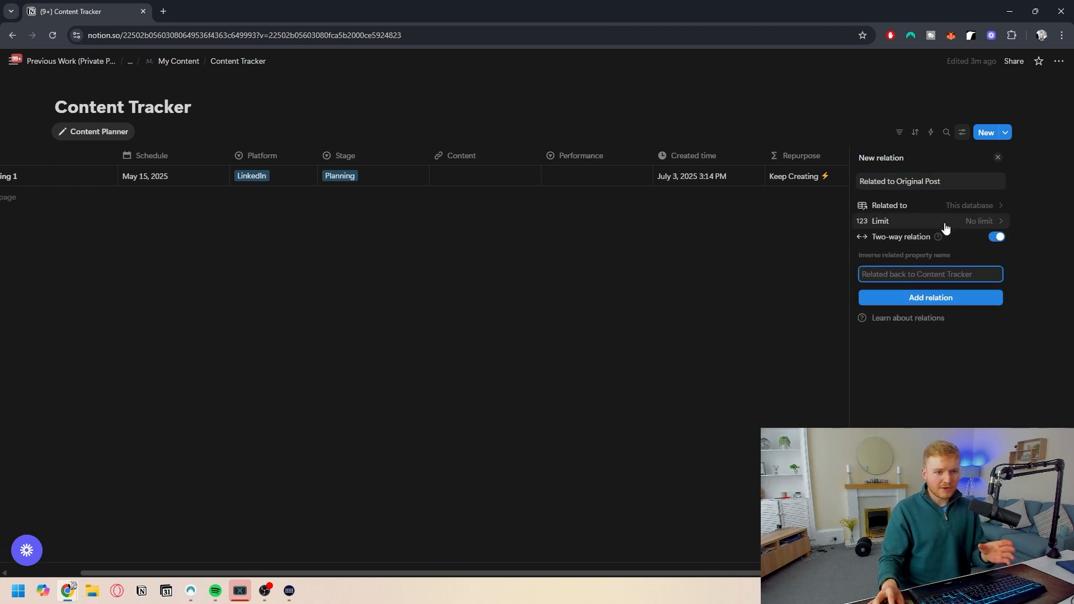
{"action": "left_click", "coordinate": [937, 297]}
{"action": "left_click", "coordinate": [721, 291]}
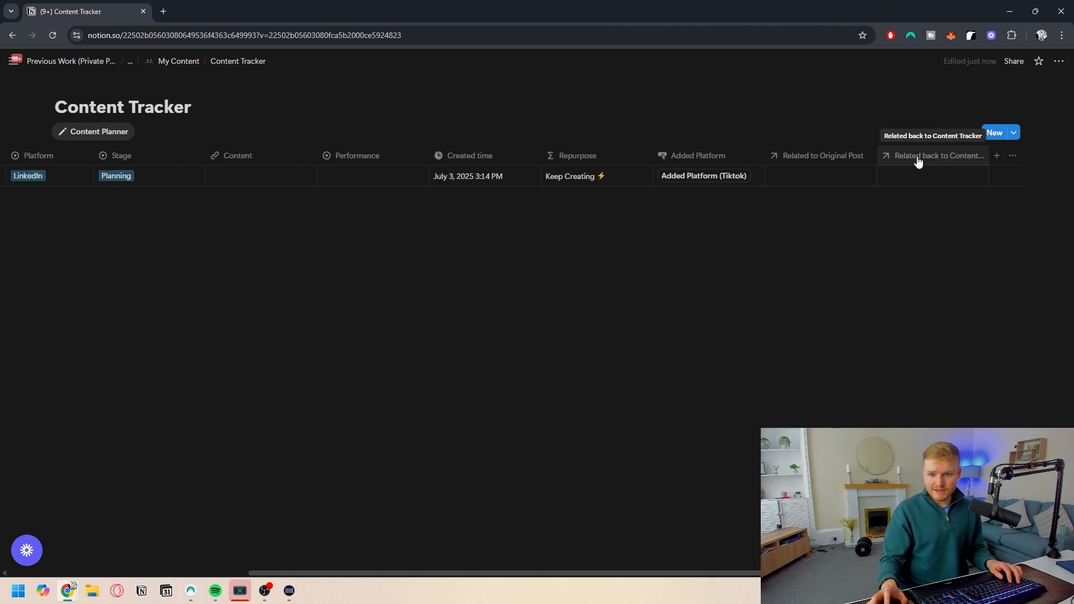
- Set the Related to Original Post property's icon to a two-way arrows icon found by searching arrow
{"action": "left_click", "coordinate": [819, 155]}
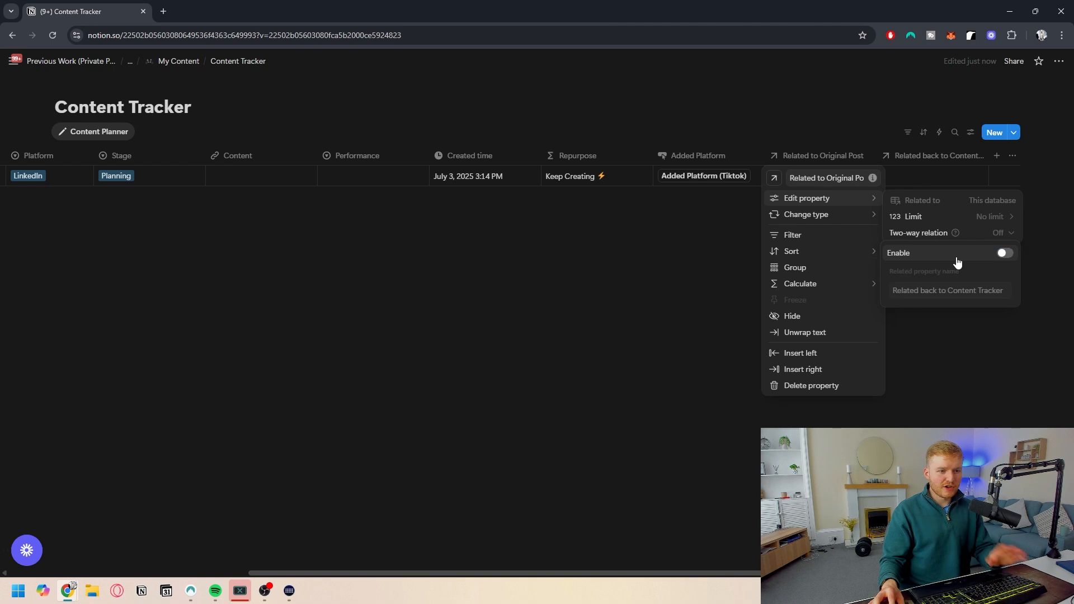
{"action": "scroll", "coordinate": [769, 240], "scroll_direction": "left", "scroll_amount": 2}
{"action": "left_click", "coordinate": [673, 272]}
{"action": "left_click", "coordinate": [923, 161]}
{"action": "left_click", "coordinate": [886, 178]}
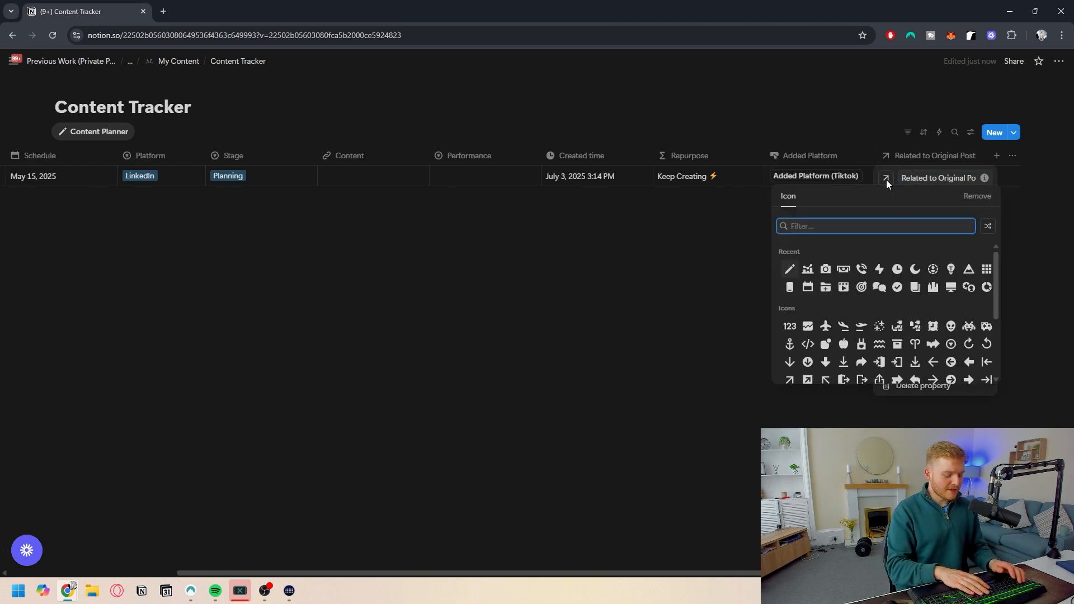
{"action": "type", "text": "arrow"}
{"action": "key", "text": "BackSpace"}
{"action": "key", "text": "BackSpace"}
{"action": "key", "text": "BackSpace"}
{"action": "key", "text": "BackSpace"}
{"action": "key", "text": "BackSpace"}
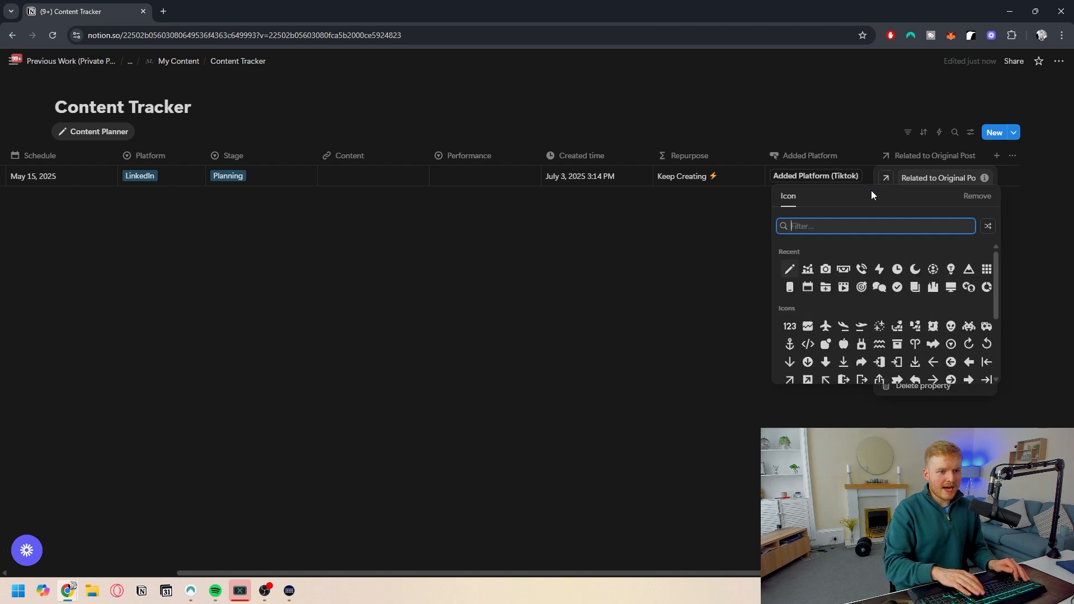
{"action": "type", "text": "arrow"}
{"action": "left_click", "coordinate": [845, 299]}
{"action": "left_click", "coordinate": [861, 168]}
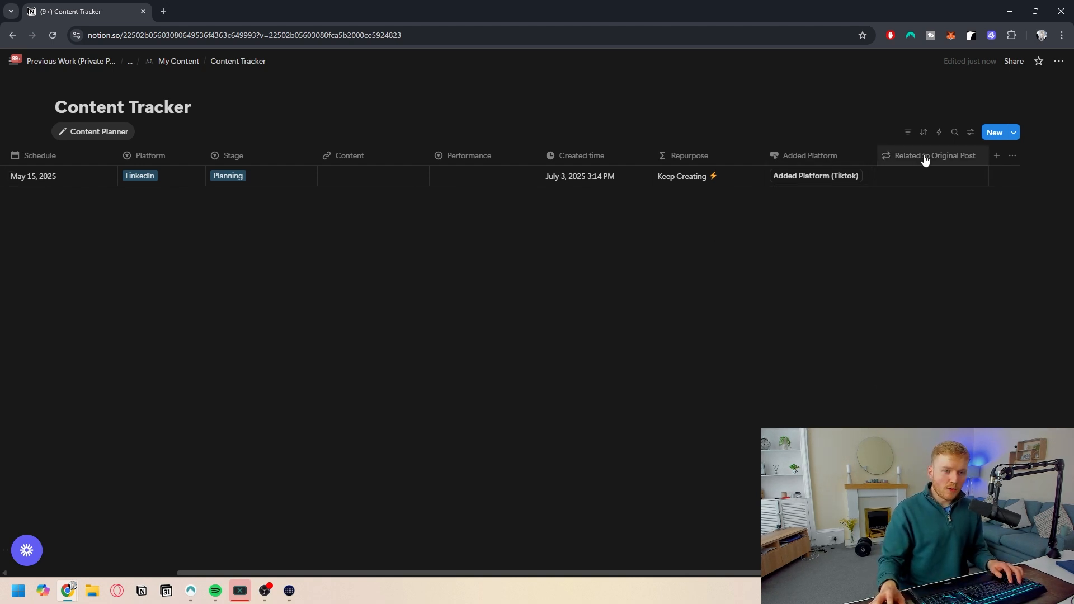
- Add a rollup property named Original Content that shows the Content property through Related to Original Post
{"action": "scroll", "coordinate": [142, 188], "scroll_direction": "left", "scroll_amount": 4}
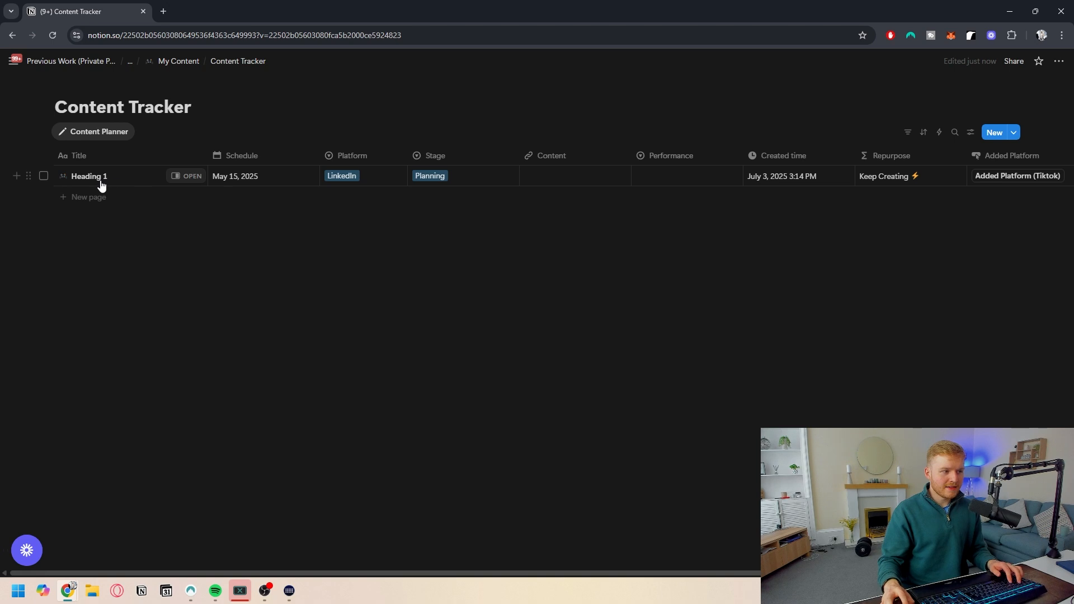
{"action": "scroll", "coordinate": [101, 185], "scroll_direction": "right", "scroll_amount": 4}
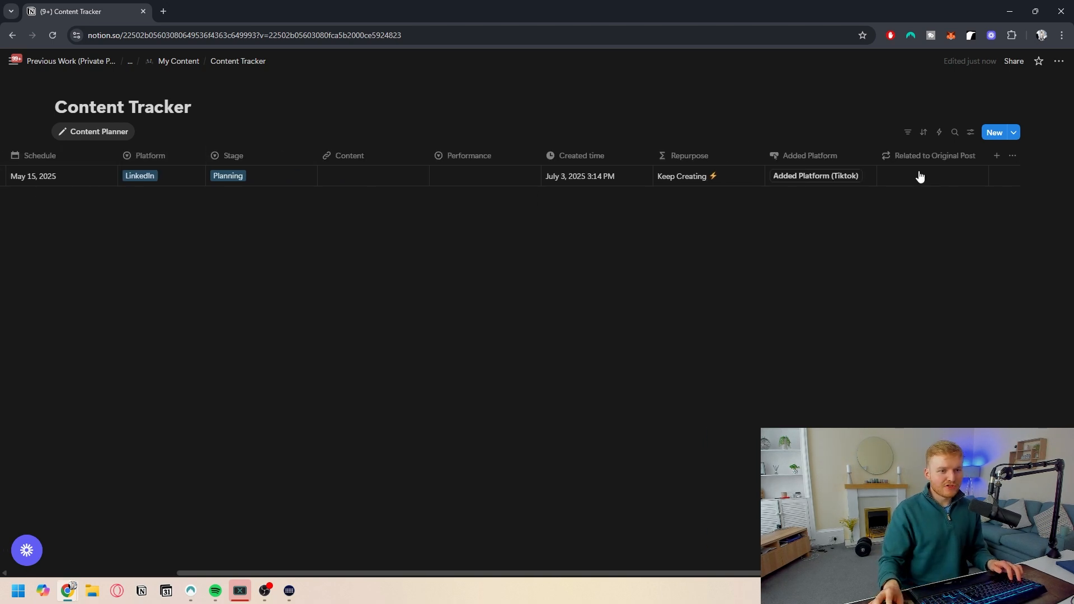
{"action": "left_click", "coordinate": [996, 157]}
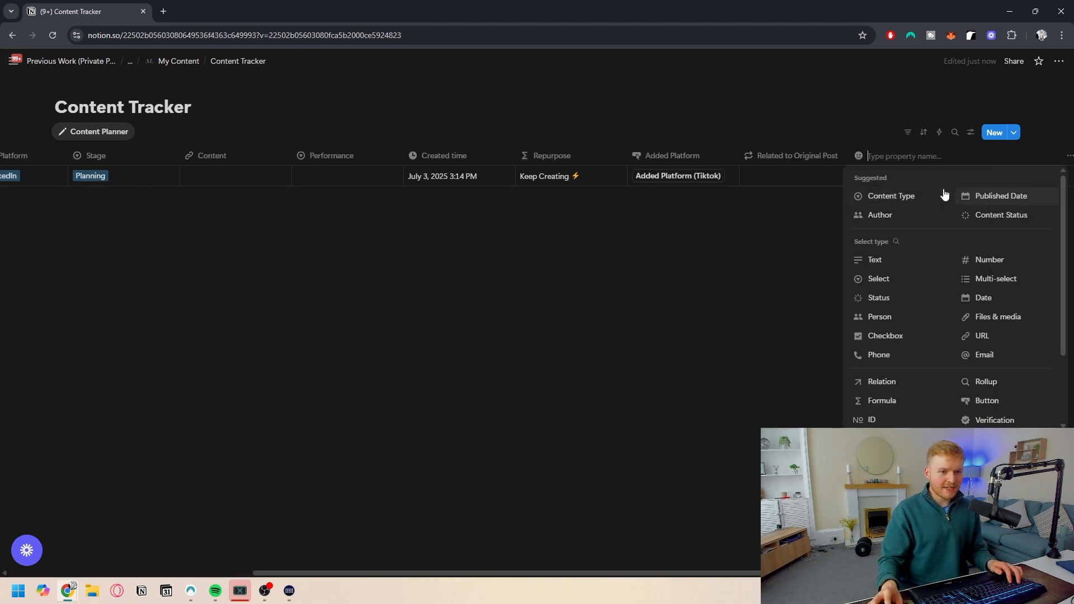
{"action": "type", "text": "Original Content"}
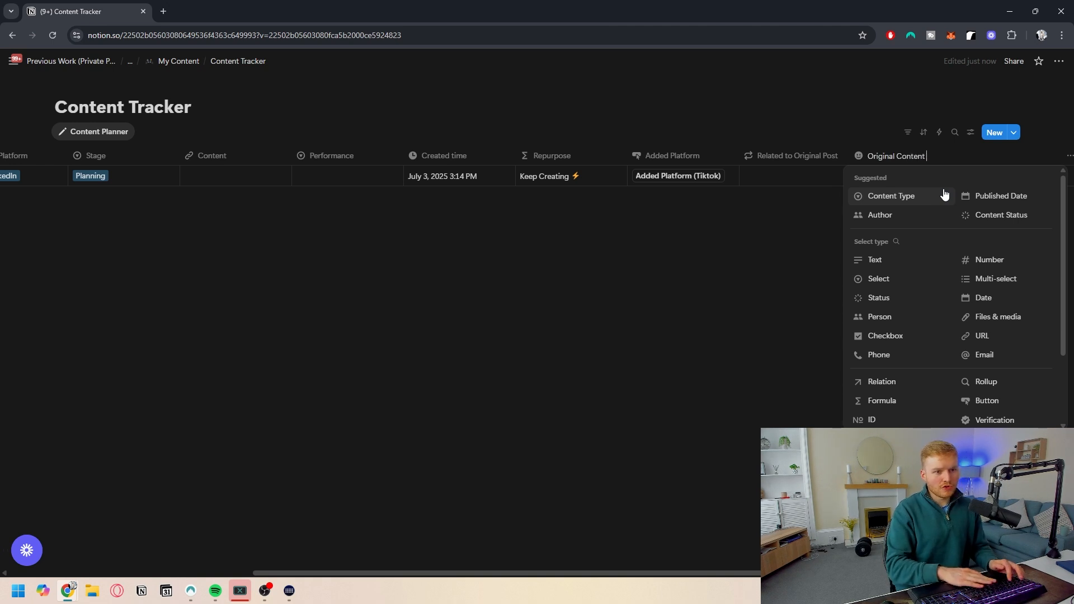
{"action": "left_click", "coordinate": [994, 385]}
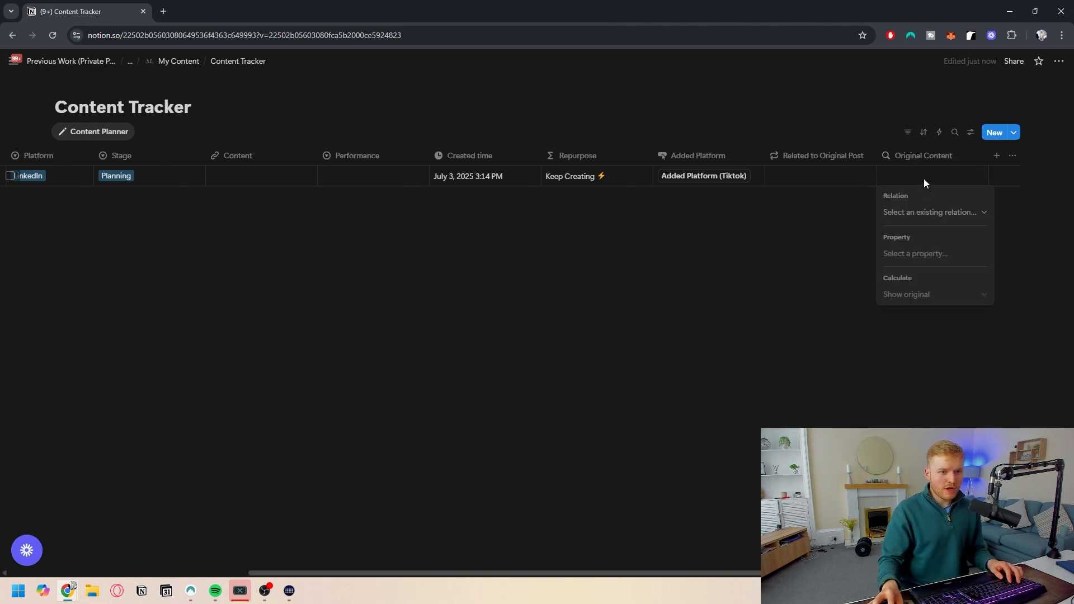
{"action": "left_click", "coordinate": [913, 213]}
{"action": "left_click", "coordinate": [932, 228]}
{"action": "left_click", "coordinate": [924, 253]}
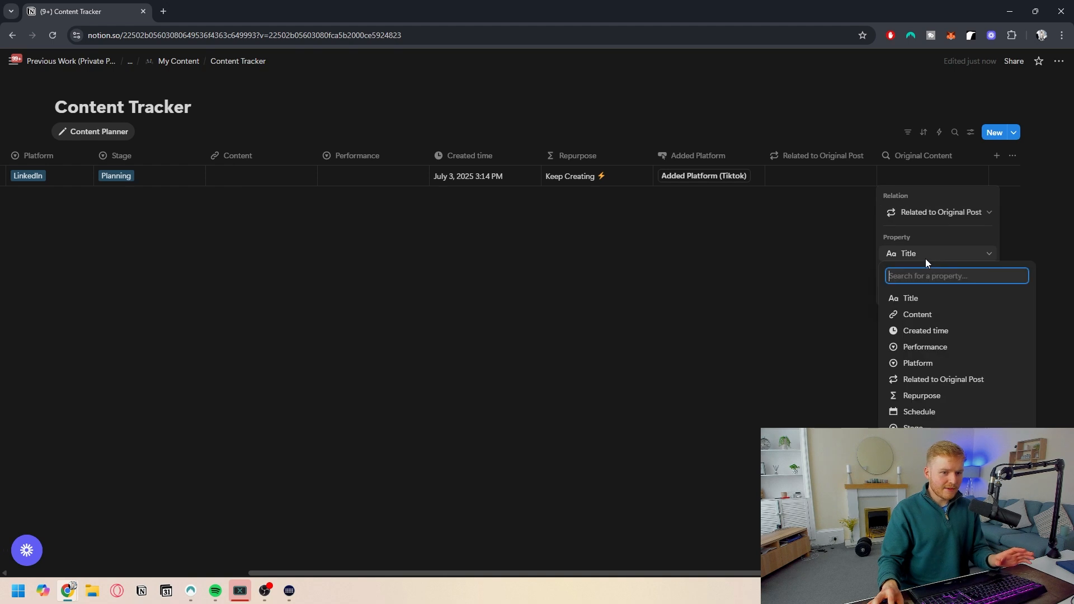
{"action": "left_click", "coordinate": [927, 317]}
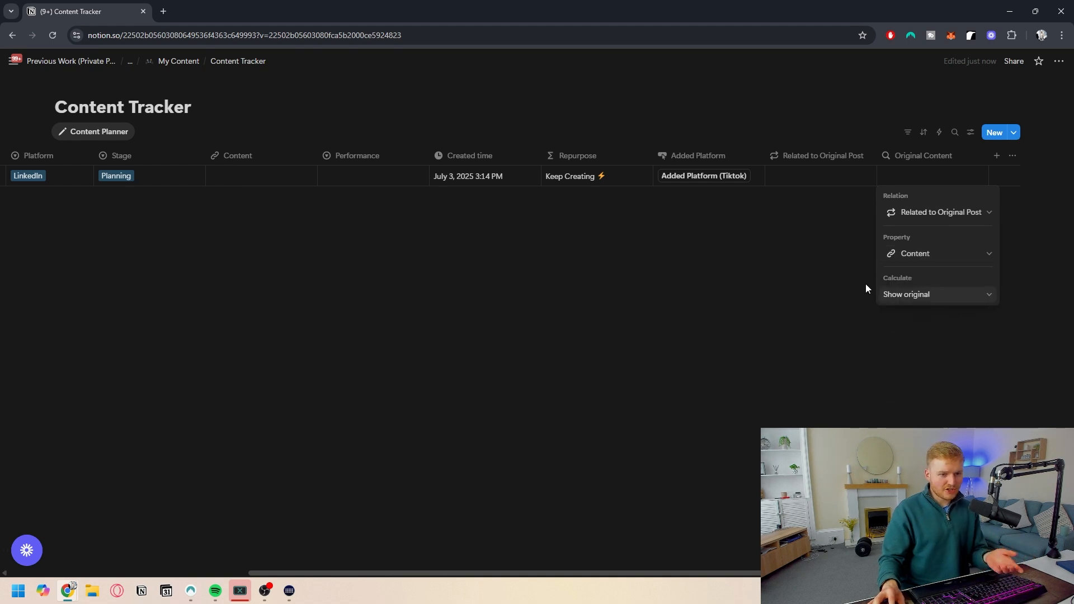
{"action": "key", "text": "Escape"}
- Set the Original Content property's icon to a camera icon
{"action": "left_click", "coordinate": [895, 156]}
{"action": "left_click", "coordinate": [887, 178]}
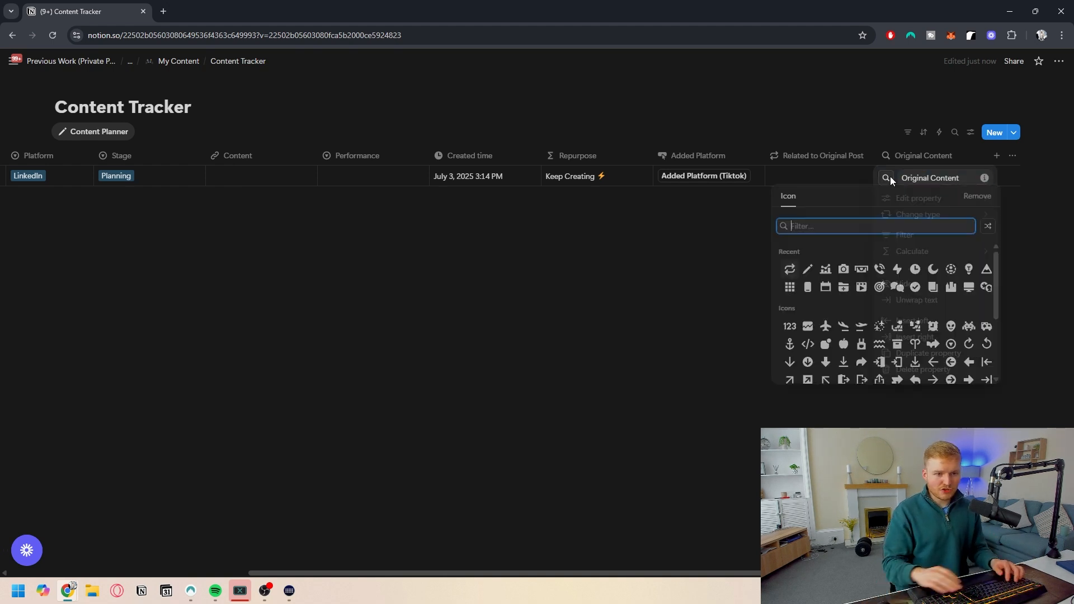
{"action": "type", "text": "camera"}
{"action": "left_click", "coordinate": [794, 249]}
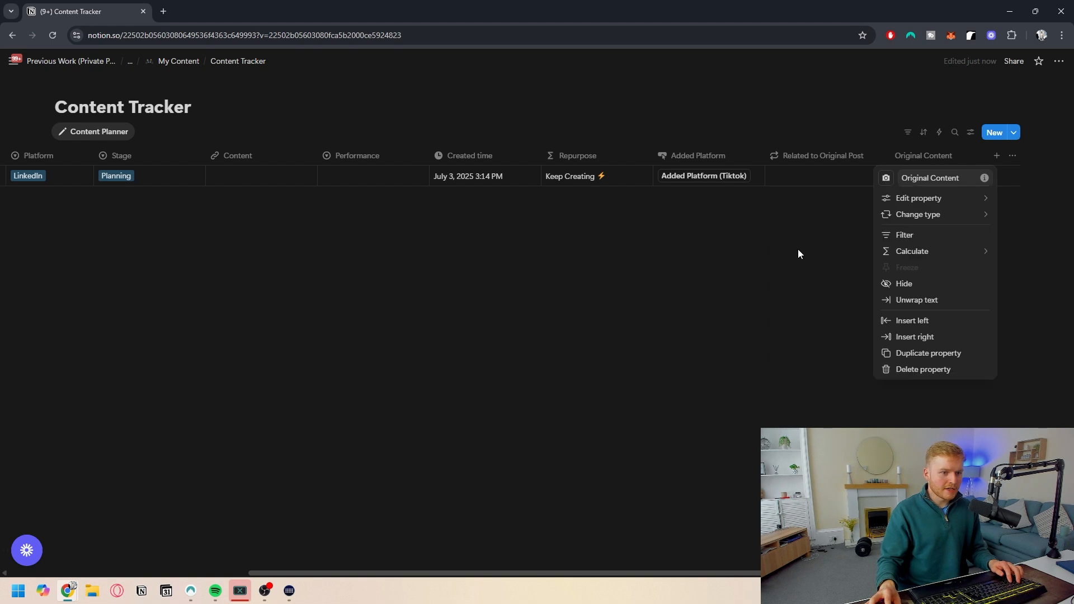
{"action": "left_click", "coordinate": [1002, 169]}
- Open the New Content template for editing and start customizing its page layout
{"action": "left_click", "coordinate": [1014, 133]}
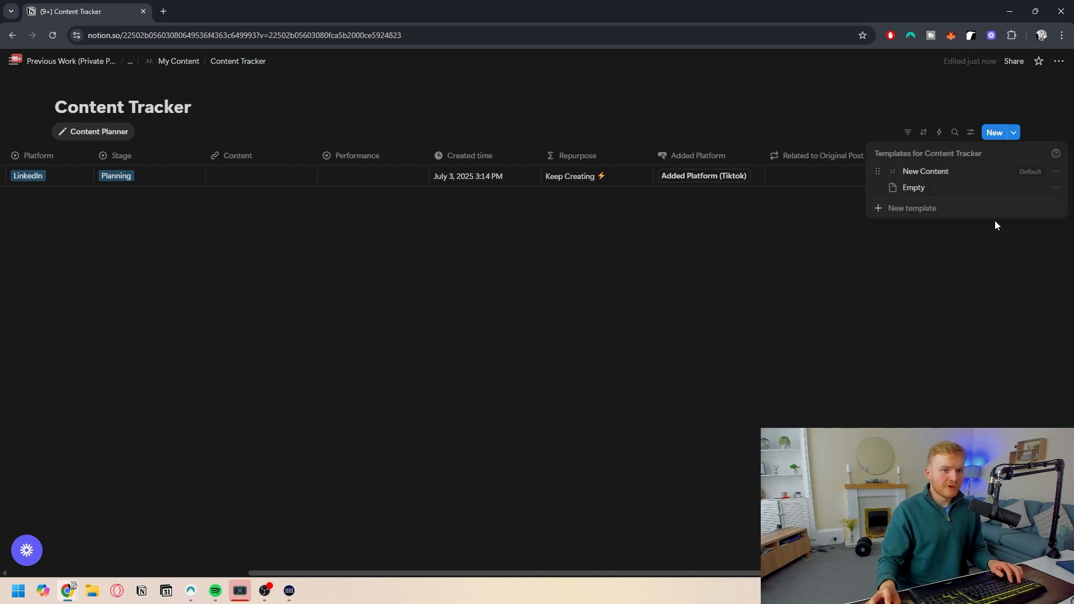
{"action": "left_click", "coordinate": [1055, 171]}
{"action": "left_click", "coordinate": [943, 208]}
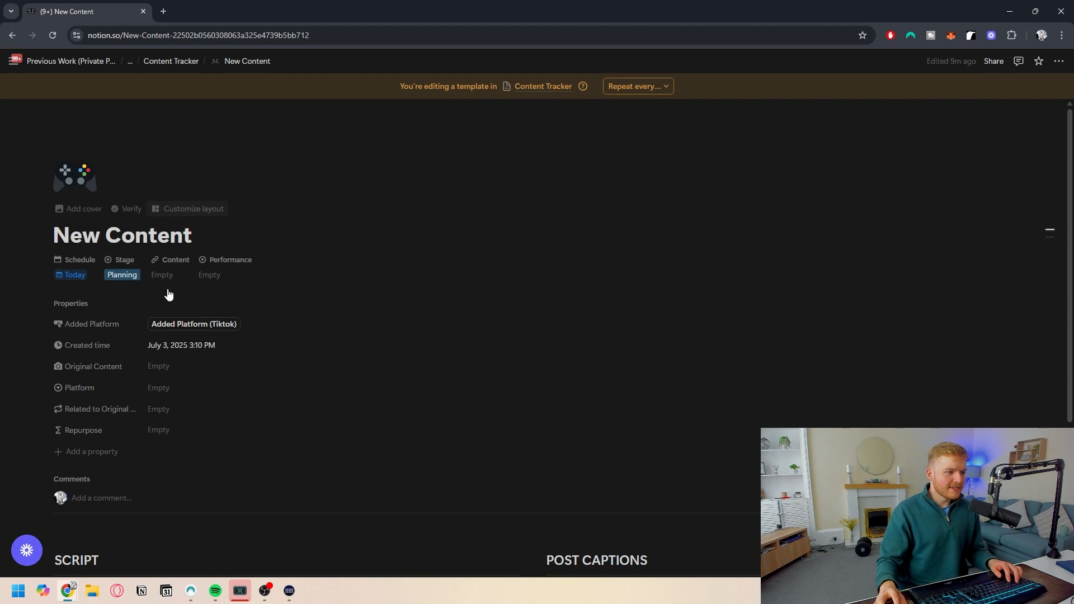
{"action": "left_click", "coordinate": [185, 229]}
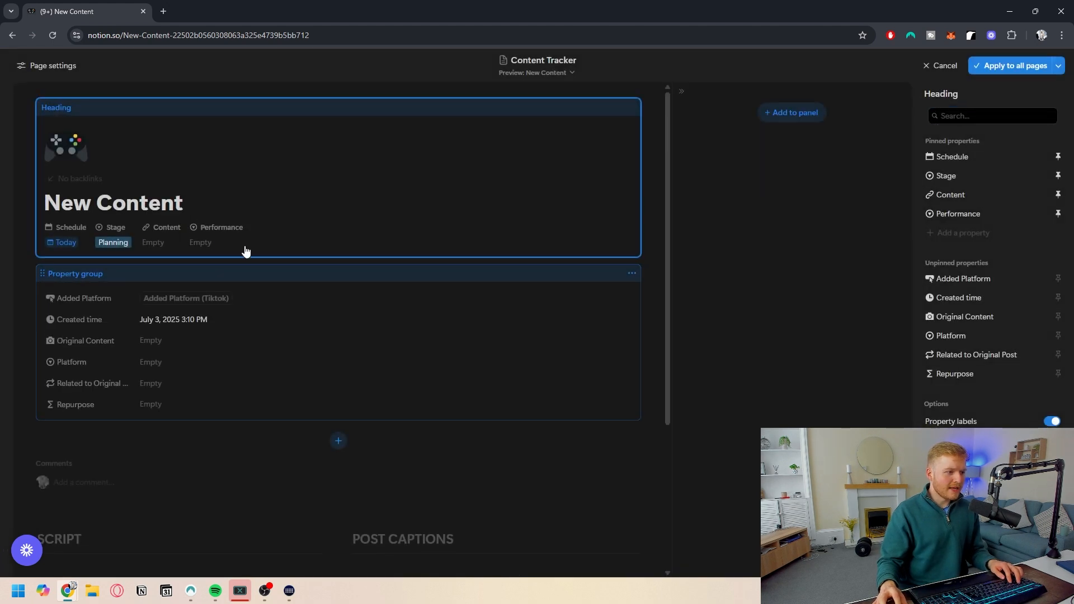
- Unpin Performance from the heading and pin Platform there, placing it before Content
{"action": "left_click", "coordinate": [1054, 214]}
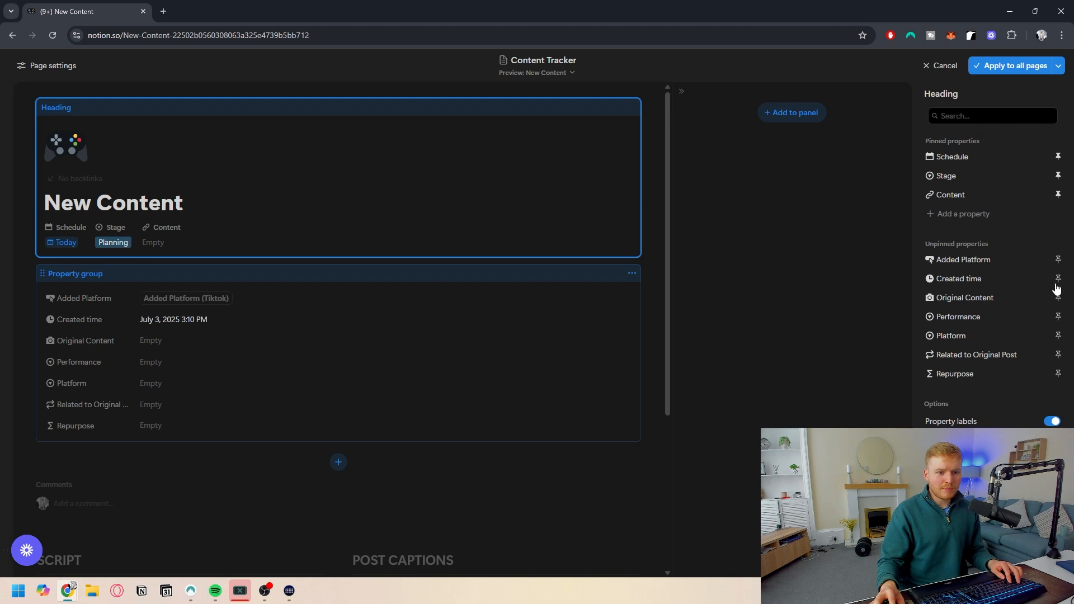
{"action": "left_click", "coordinate": [1057, 336]}
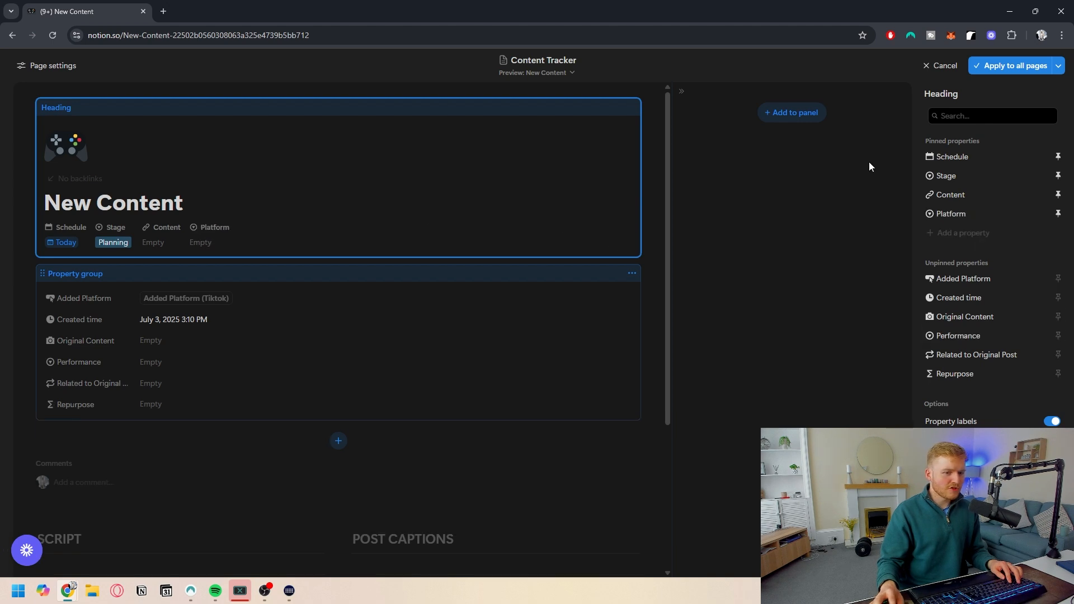
{"action": "left_click_drag", "start_coordinate": [929, 214], "coordinate": [931, 196]}
- Move the property group out of the main layout into the side panel
{"action": "left_click", "coordinate": [301, 318]}
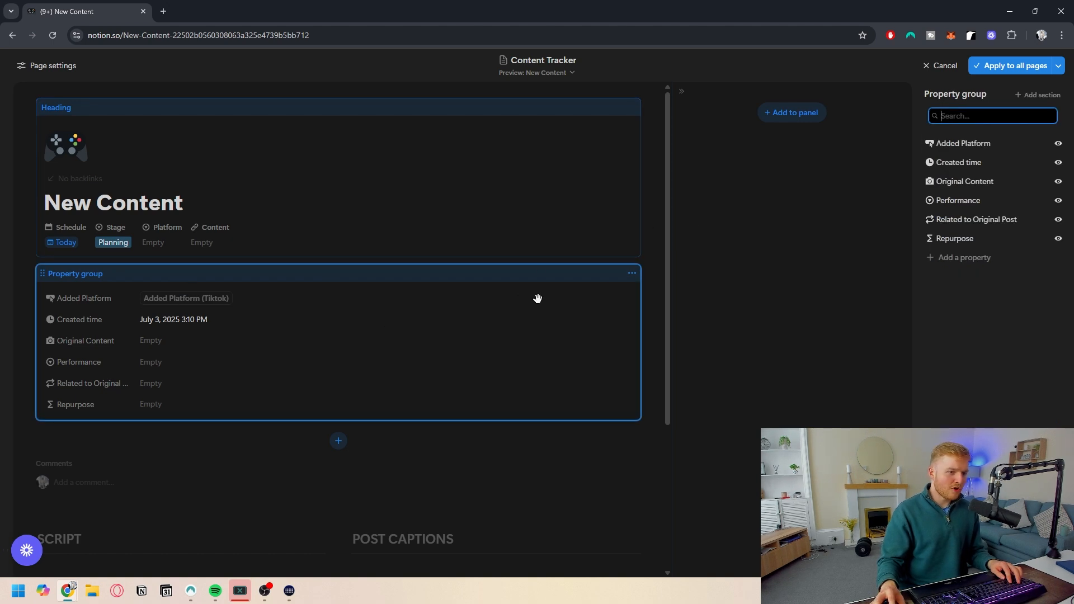
{"action": "left_click", "coordinate": [633, 277]}
{"action": "left_click", "coordinate": [581, 290]}
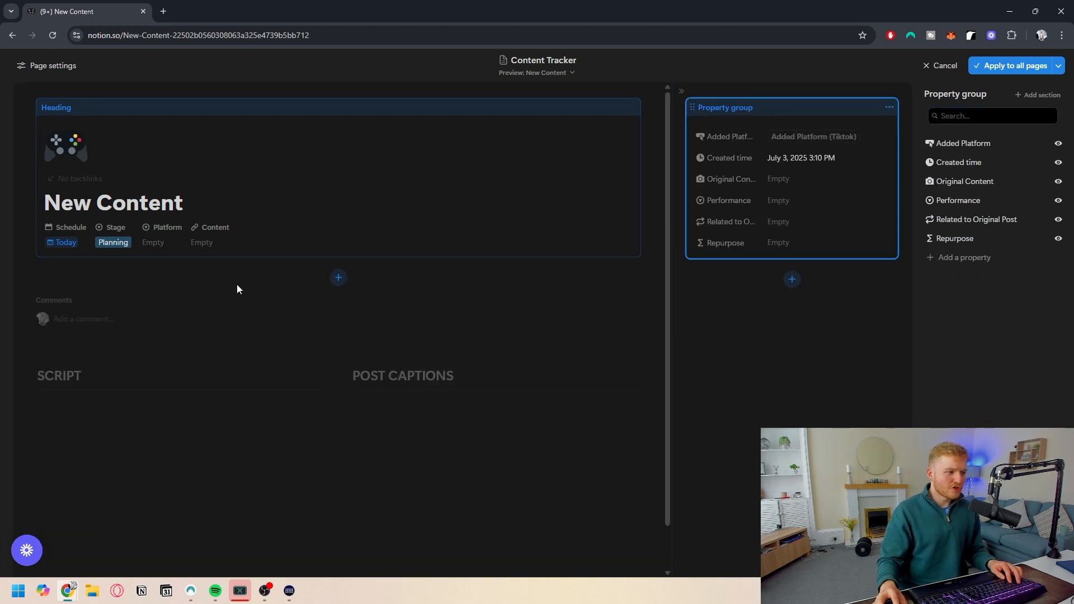
- Add the Added Platform button as its own section below the heading
{"action": "left_click", "coordinate": [338, 278]}
{"action": "type", "text": "add"}
{"action": "left_click", "coordinate": [995, 179]}
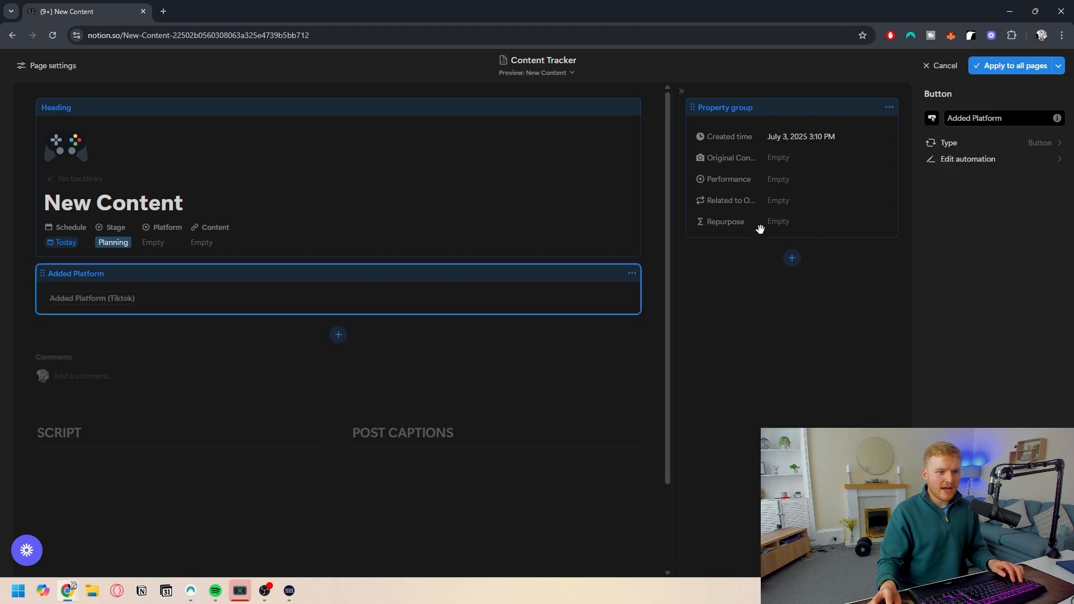
{"action": "left_click", "coordinate": [697, 233]}
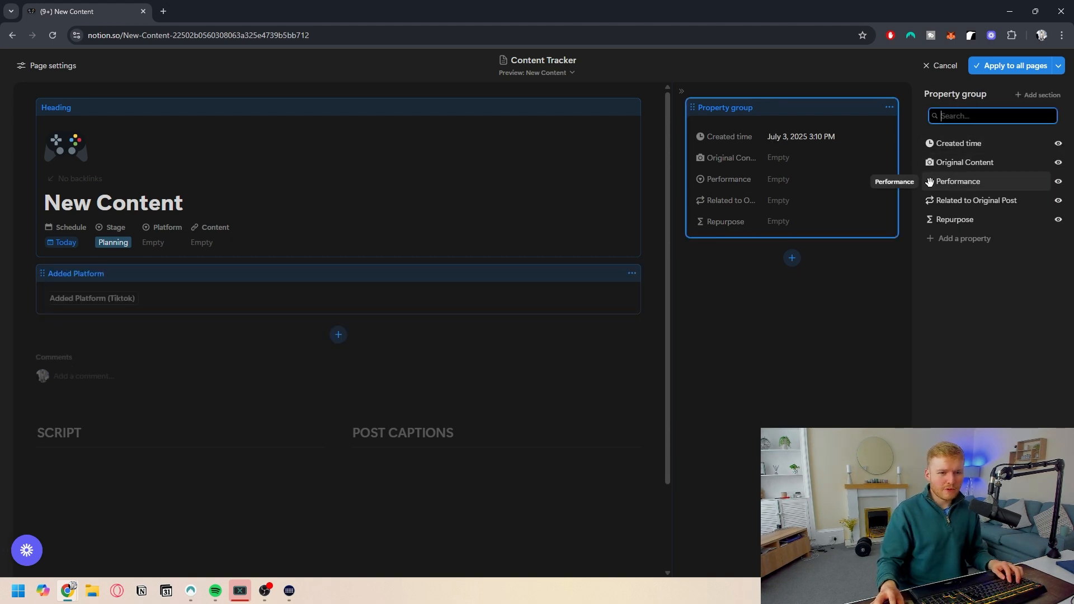
- Add Performance as a separate section below the button and apply the layout to all pages
{"action": "left_click", "coordinate": [338, 334]}
{"action": "type", "text": "perf"}
{"action": "left_click", "coordinate": [906, 171]}
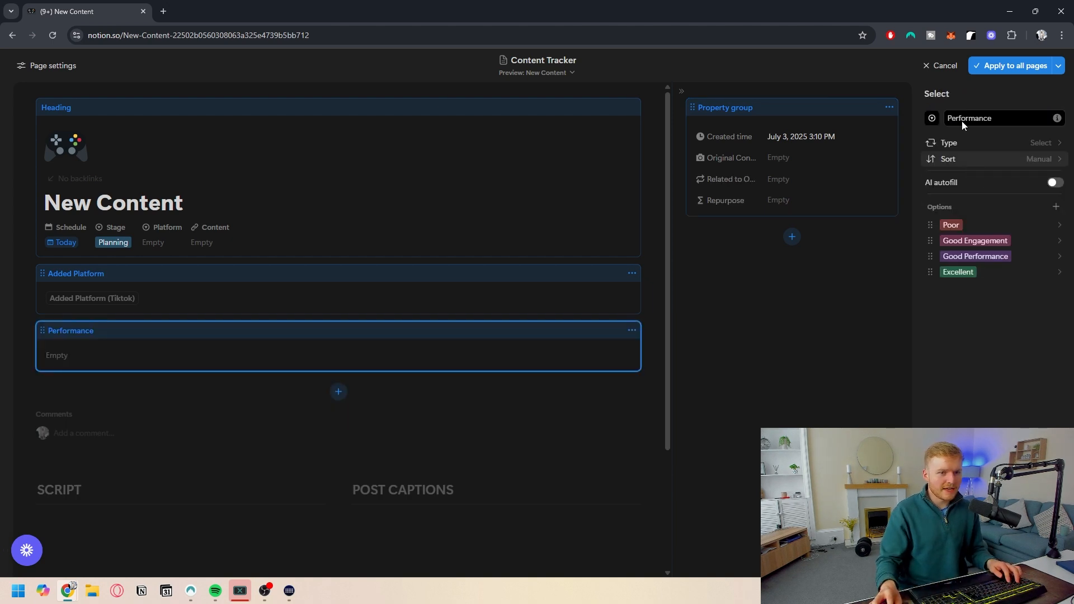
{"action": "left_click", "coordinate": [997, 66]}
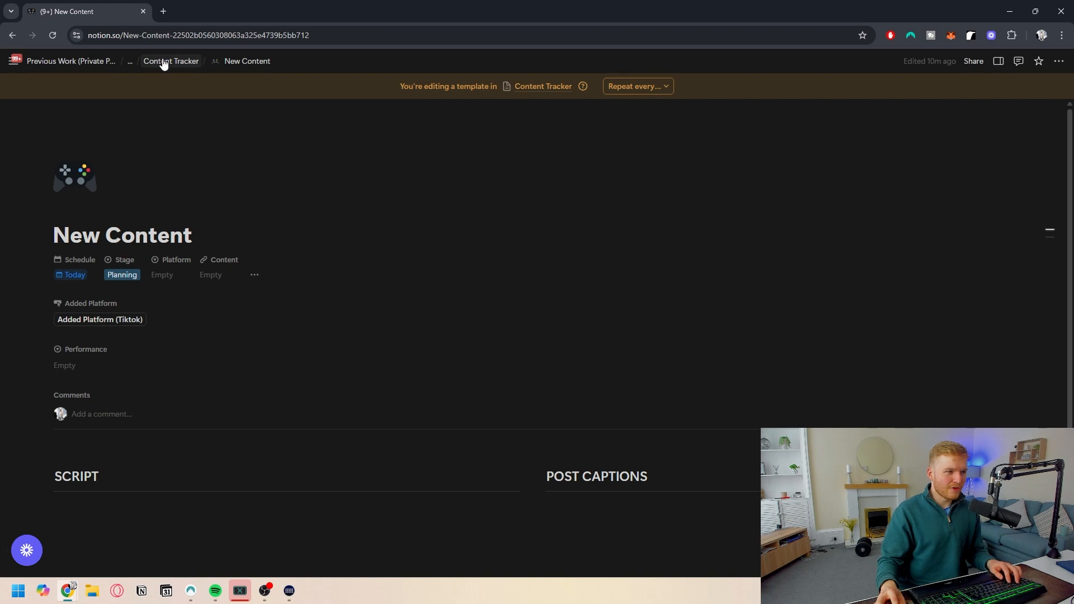
- Edit the Added Platform button's automation so the new page's Related to Original Post is set to This page, and save
{"action": "left_click", "coordinate": [163, 62]}
{"action": "scroll", "coordinate": [412, 201], "scroll_direction": "right", "scroll_amount": 5}
{"action": "left_click", "coordinate": [702, 155]}
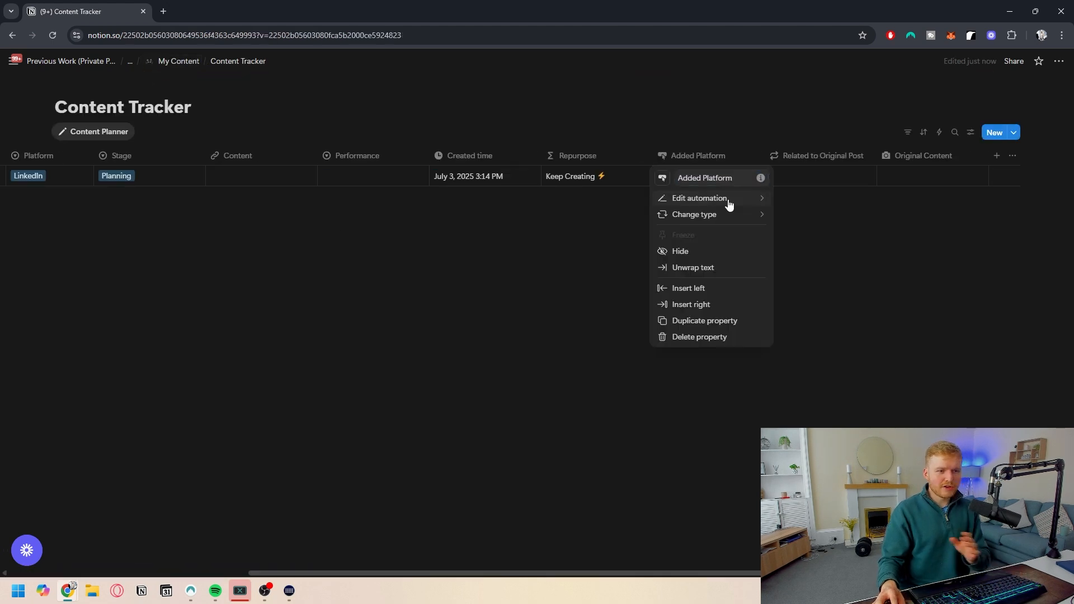
{"action": "left_click", "coordinate": [727, 198]}
{"action": "left_click", "coordinate": [448, 392]}
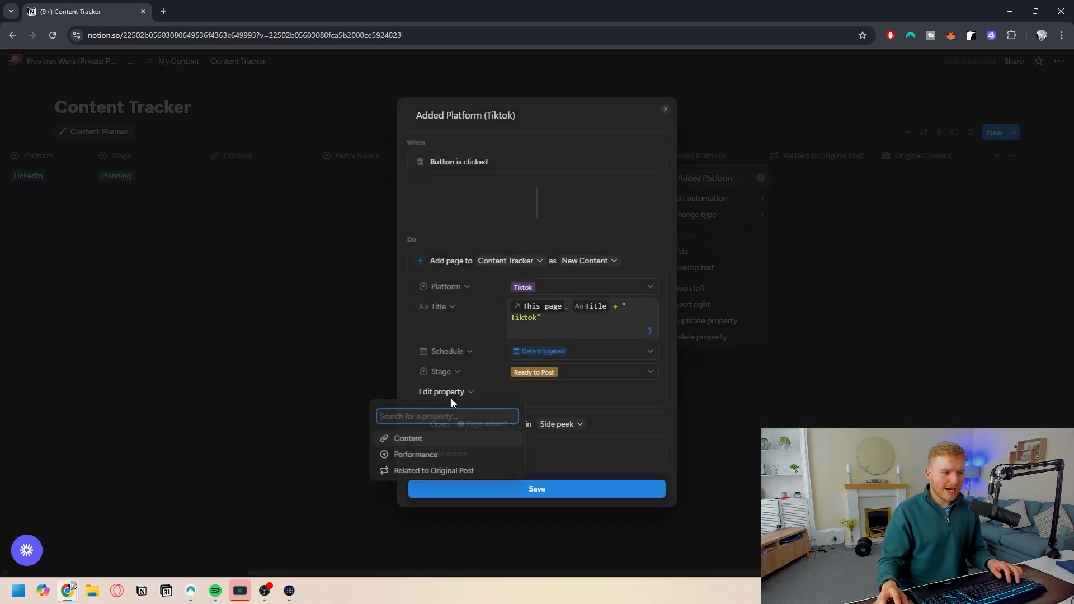
{"action": "left_click", "coordinate": [428, 472]}
{"action": "left_click", "coordinate": [548, 398]}
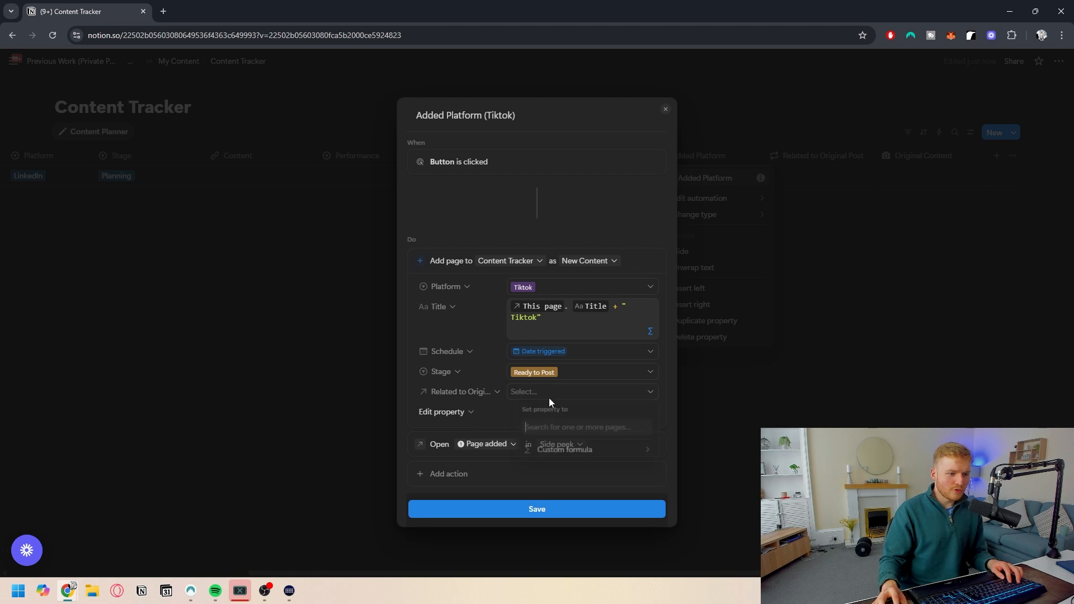
{"action": "left_click", "coordinate": [552, 450]}
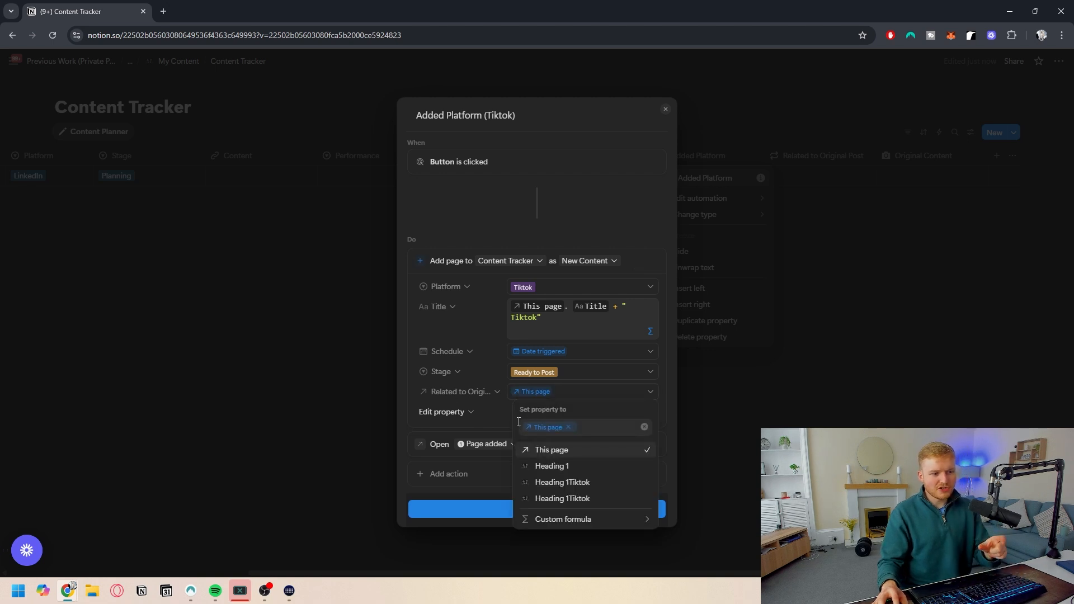
{"action": "left_click", "coordinate": [454, 359]}
{"action": "left_click", "coordinate": [582, 512]}
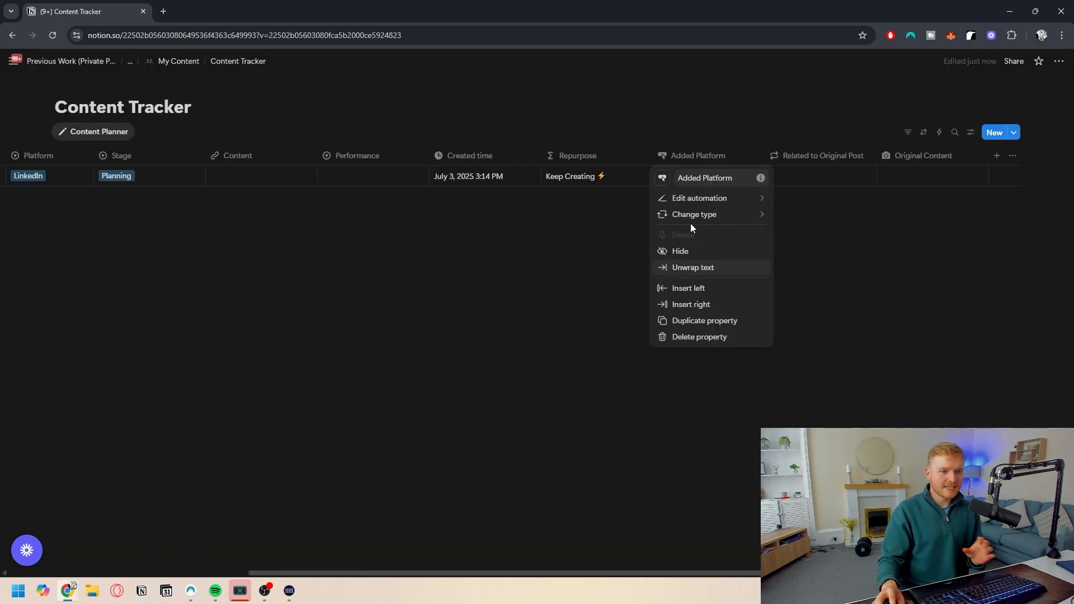
{"action": "left_click", "coordinate": [518, 223]}
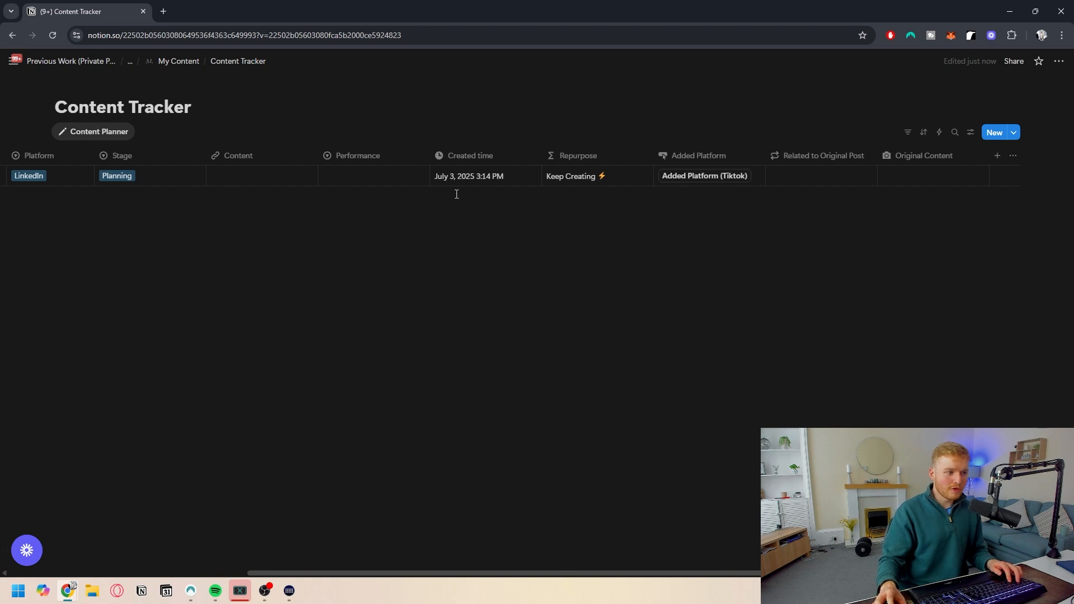
- Title the database entry "How to post on Youtube"
{"action": "scroll", "coordinate": [453, 195], "scroll_direction": "left", "scroll_amount": 5}
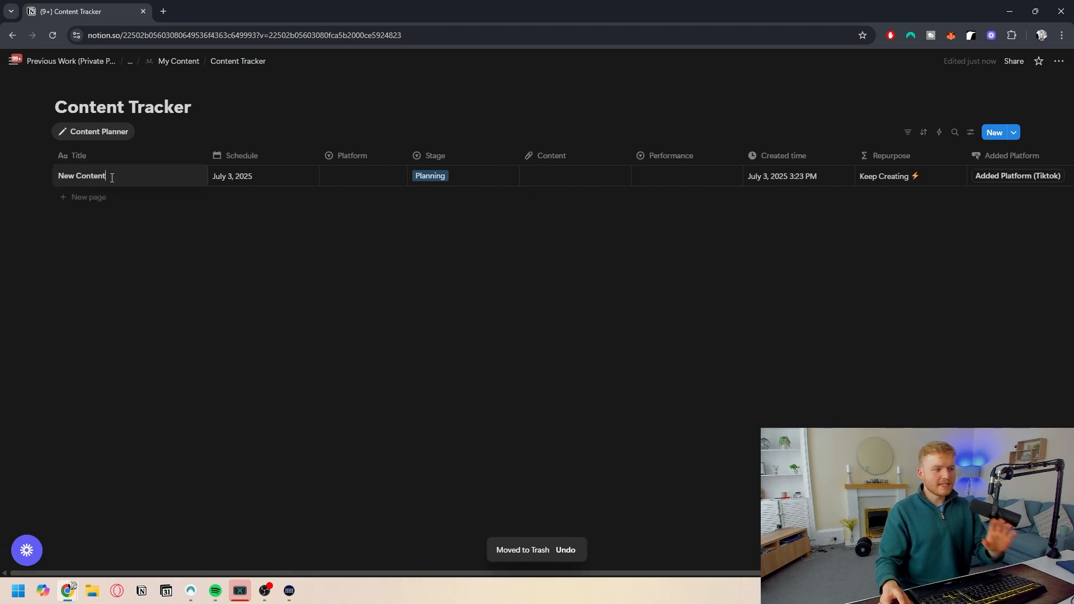
{"action": "key", "text": "ctrl+a"}
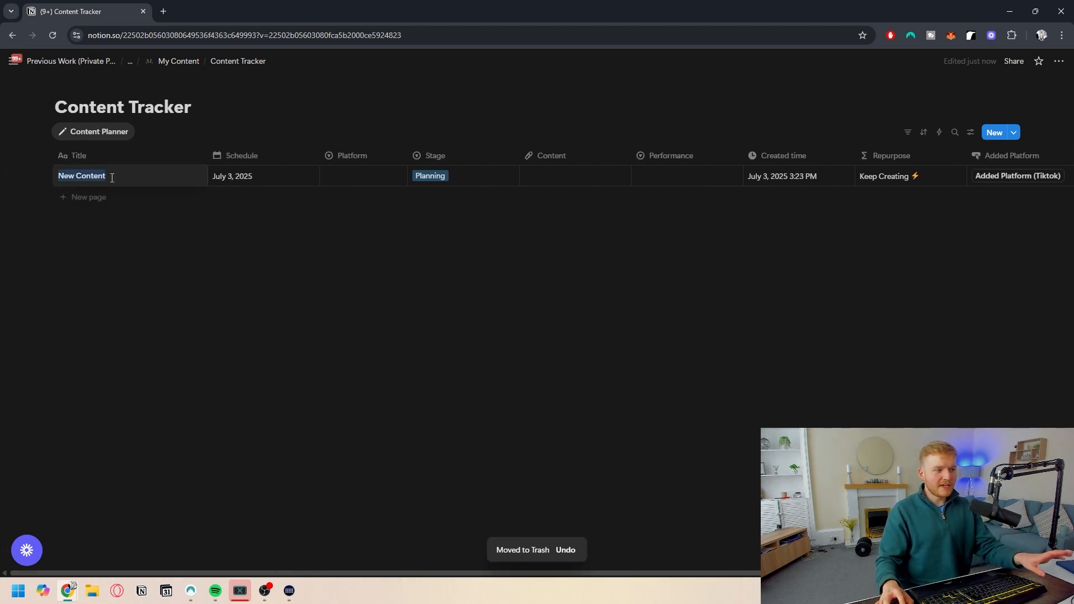
{"action": "type", "text": "How to post on Youtub"}
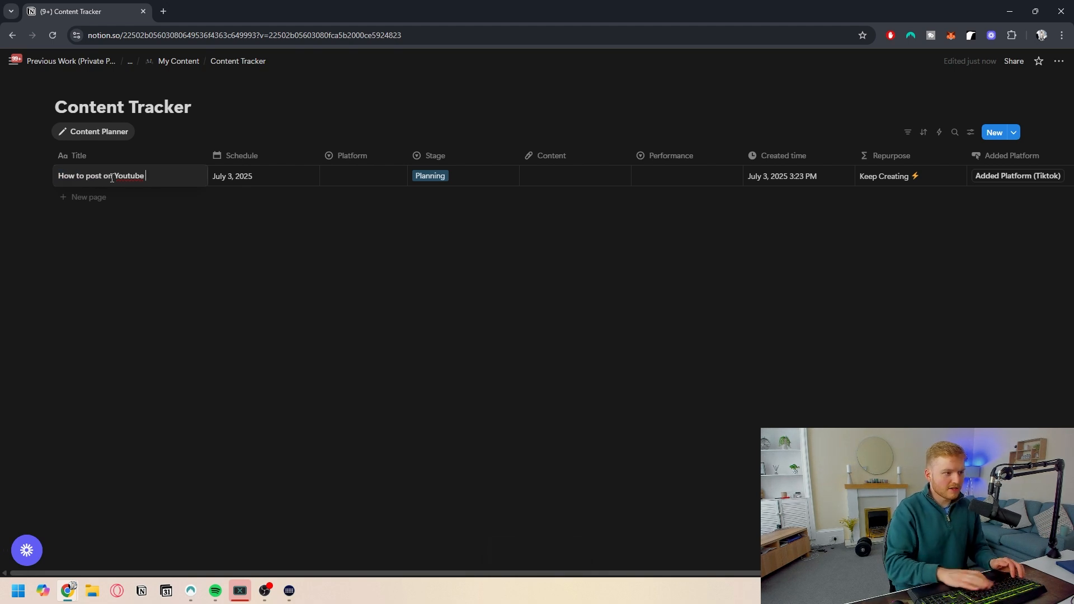
{"action": "key", "text": "Return"}
- Set the Youtube entry's Platform to LinkedIn
{"action": "left_click", "coordinate": [459, 176]}
{"action": "left_click", "coordinate": [366, 178]}
{"action": "left_click", "coordinate": [365, 180]}
{"action": "left_click", "coordinate": [358, 241]}
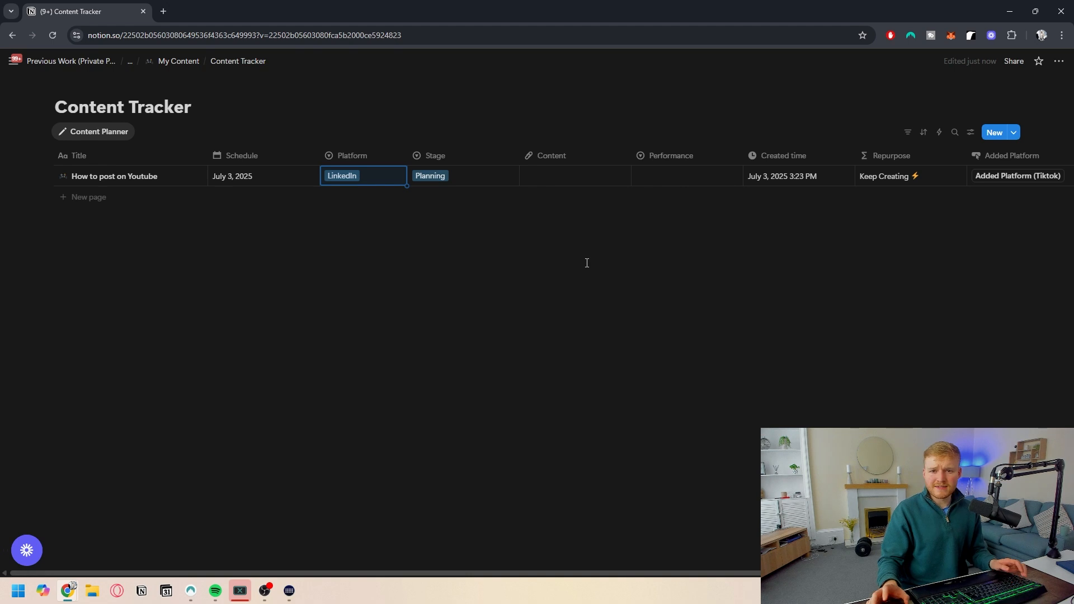
- Add a video to the entry's Content property and open it to preview
{"action": "left_click", "coordinate": [636, 293]}
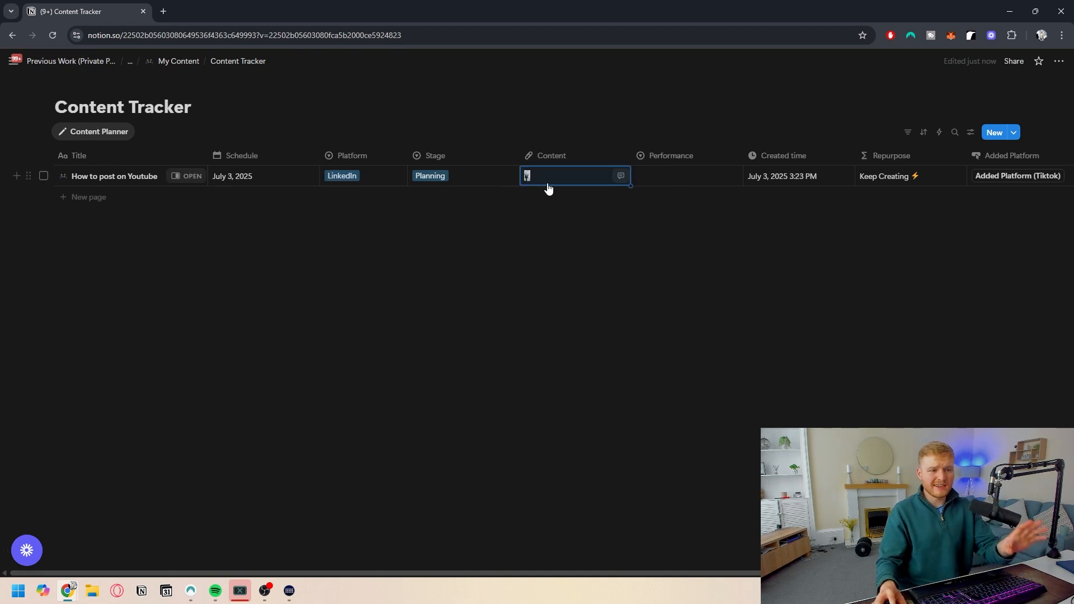
{"action": "left_click", "coordinate": [537, 157]}
{"action": "left_click", "coordinate": [489, 159]}
{"action": "left_click", "coordinate": [522, 155]}
{"action": "key", "text": "Escape"}
{"action": "left_click", "coordinate": [526, 176]}
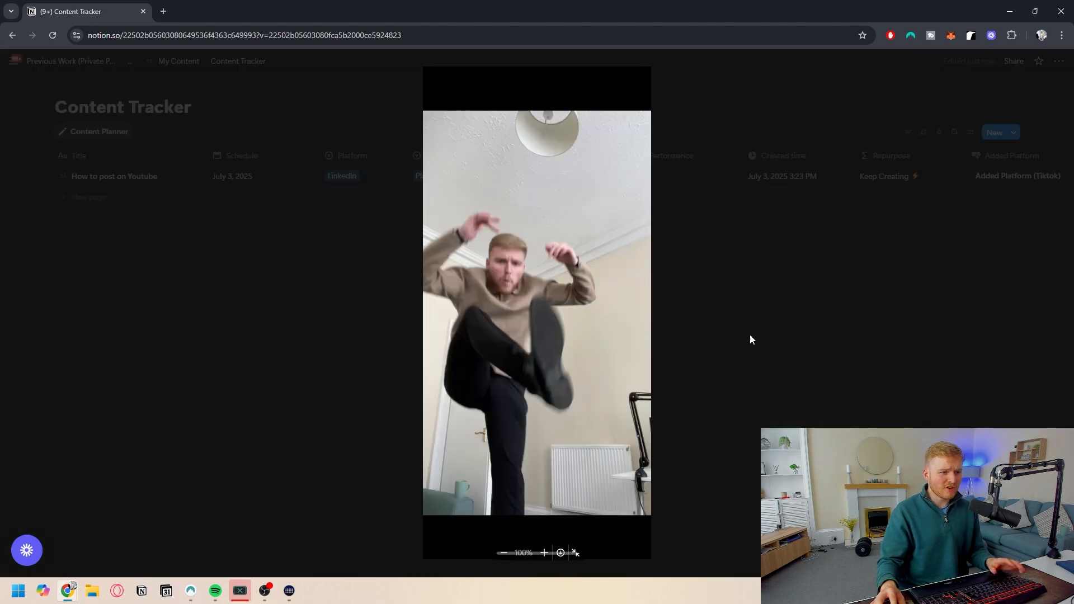
{"action": "left_click", "coordinate": [793, 358]}
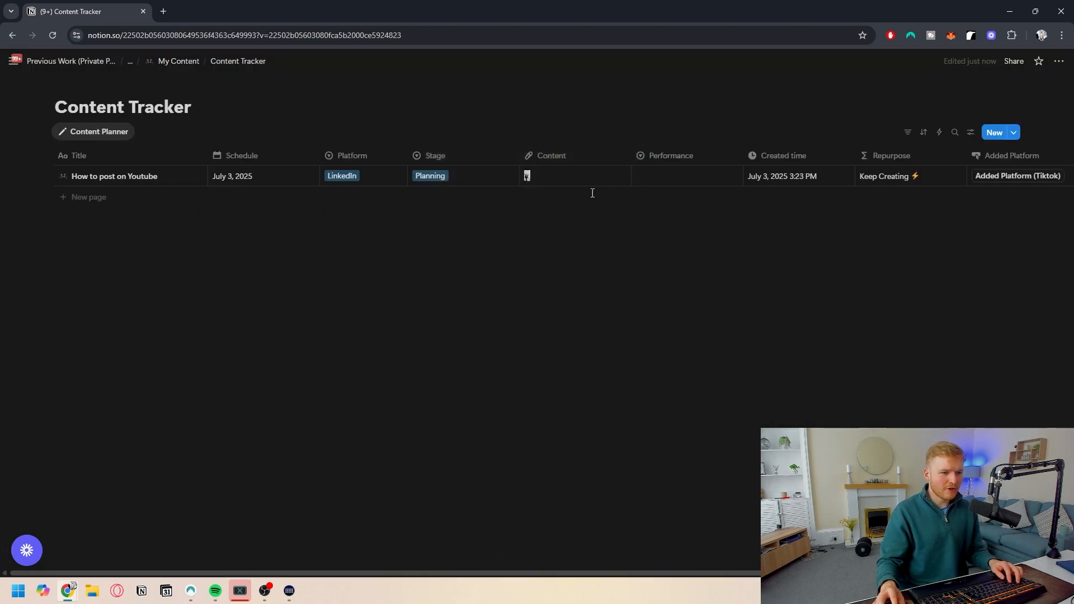
- Set the entry's Performance to Good Performance
{"action": "left_click", "coordinate": [664, 177]}
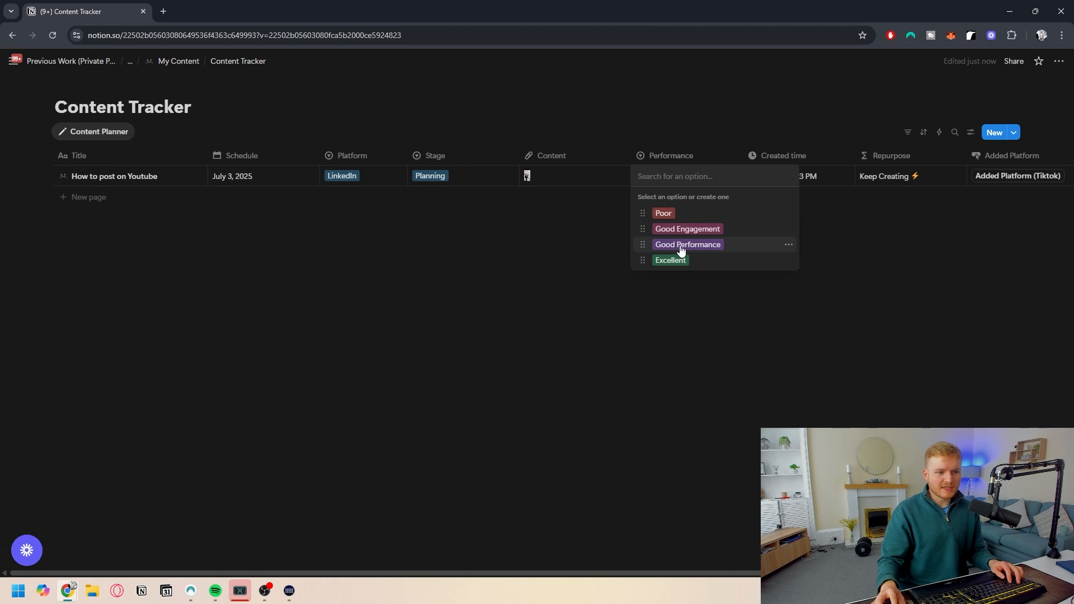
{"action": "left_click", "coordinate": [679, 243]}
- Set the entry's Schedule date to April 8, 2025
{"action": "scroll", "coordinate": [778, 181], "scroll_direction": "right", "scroll_amount": 5}
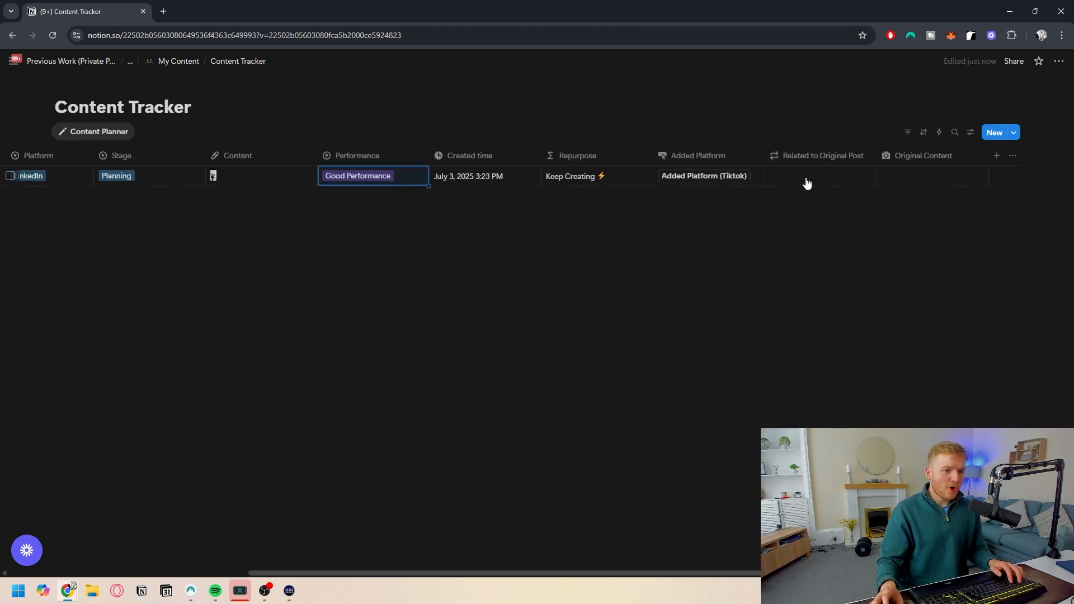
{"action": "scroll", "coordinate": [388, 167], "scroll_direction": "left", "scroll_amount": 5}
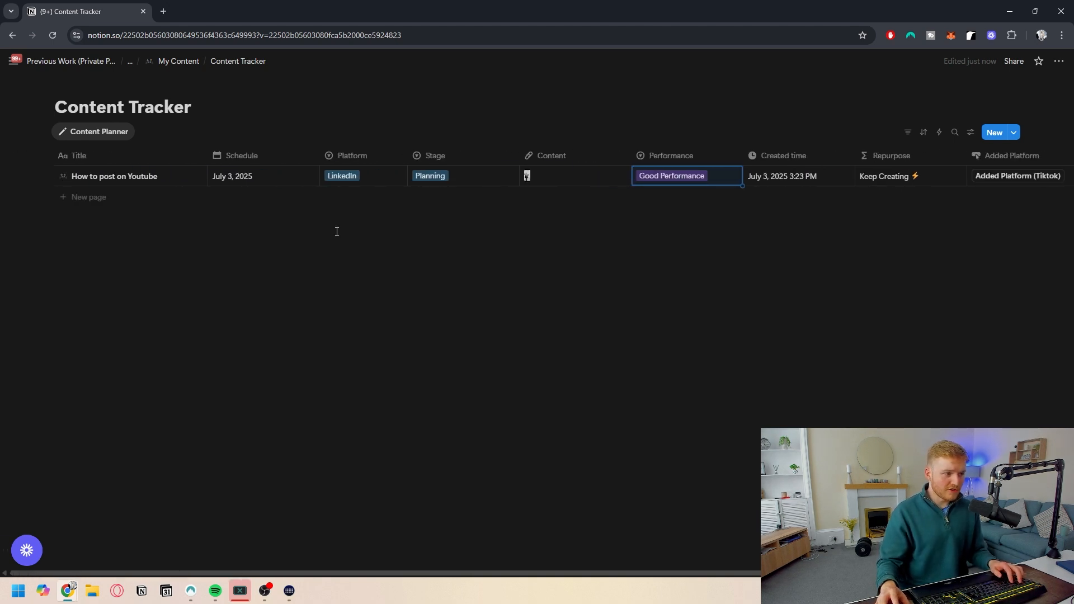
{"action": "left_click", "coordinate": [267, 176]}
{"action": "left_click", "coordinate": [316, 220]}
{"action": "left_click", "coordinate": [317, 220]}
{"action": "left_click", "coordinate": [239, 273]}
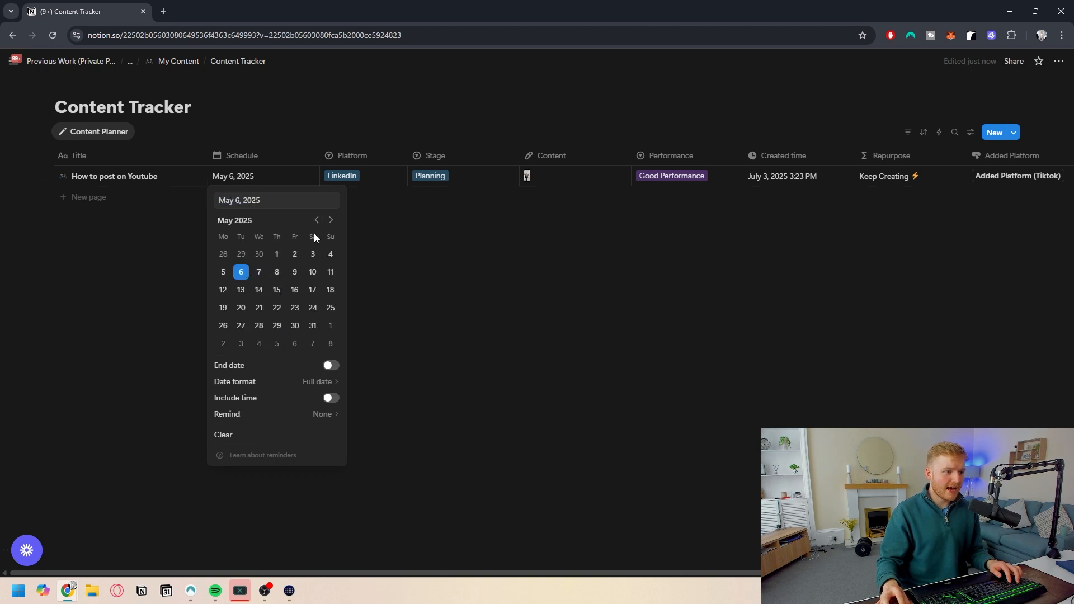
{"action": "left_click", "coordinate": [316, 220]}
{"action": "left_click", "coordinate": [241, 272]}
{"action": "key", "text": "Escape"}
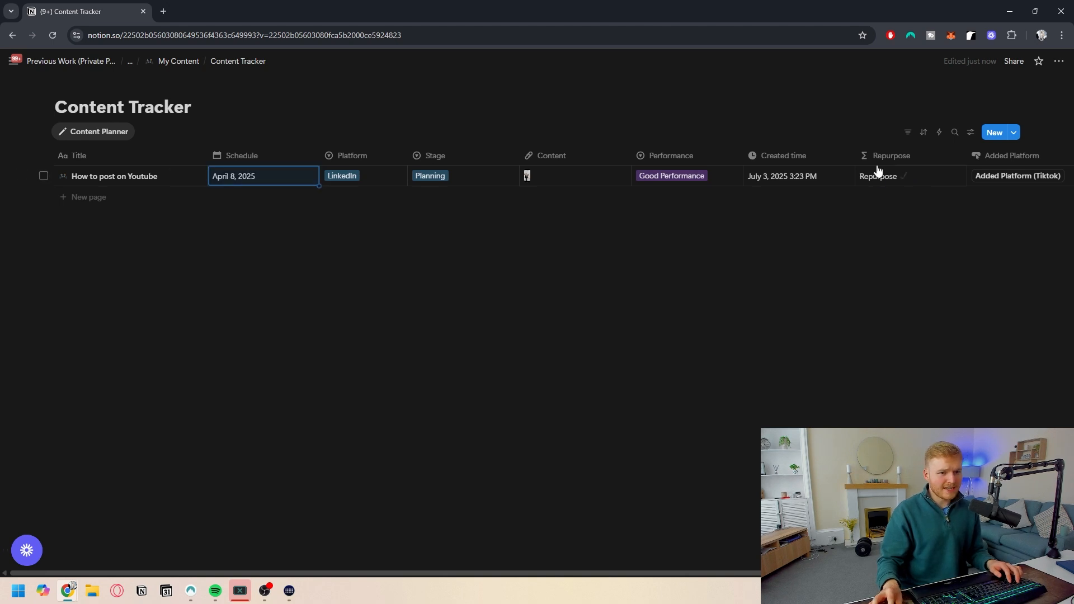
- Run the Added Platform (Tiktok) button on the Youtube entry and inspect the created page's properties
{"action": "scroll", "coordinate": [917, 180], "scroll_direction": "right", "scroll_amount": 3}
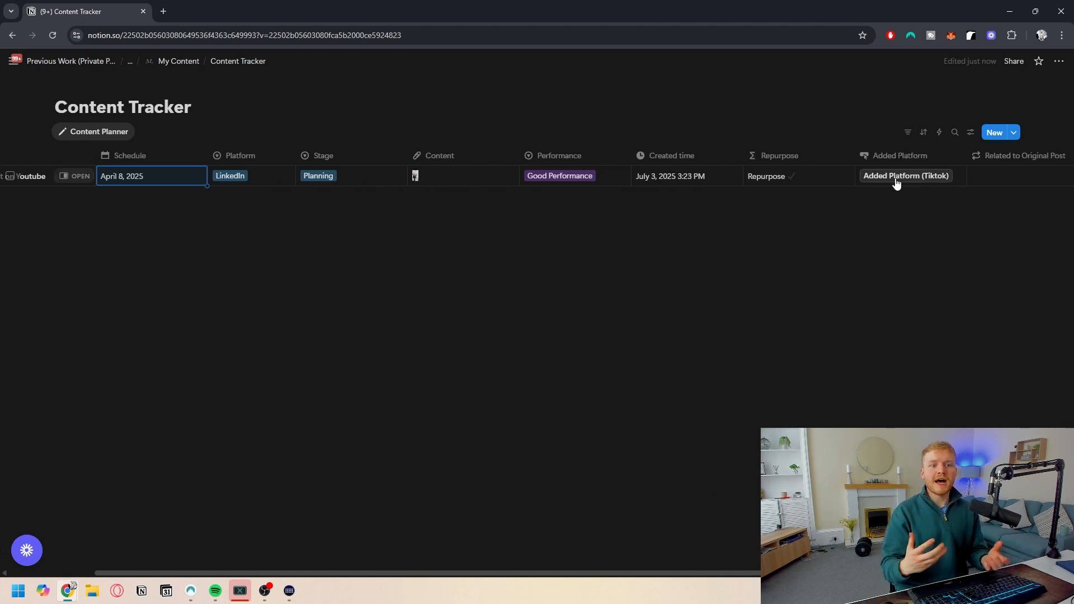
{"action": "left_click", "coordinate": [896, 178]}
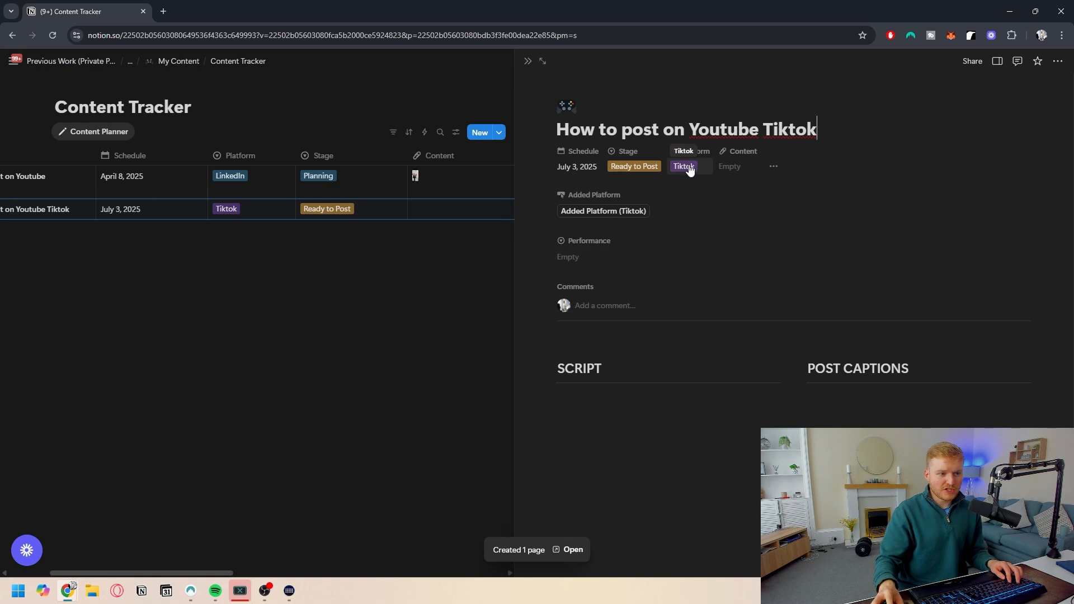
{"action": "left_click", "coordinate": [998, 62]}
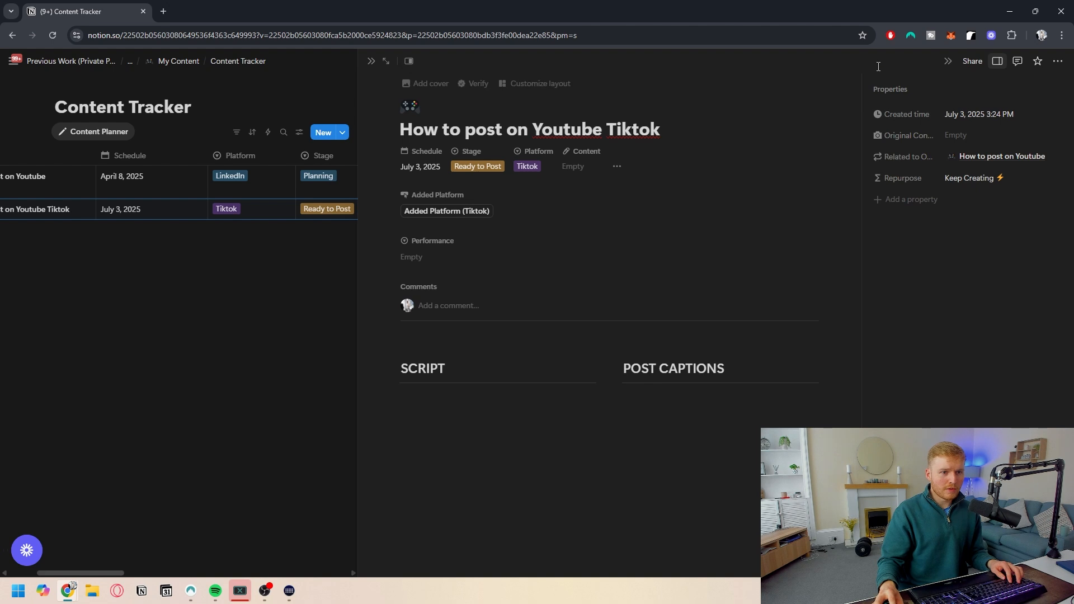
{"action": "left_click", "coordinate": [947, 62]}
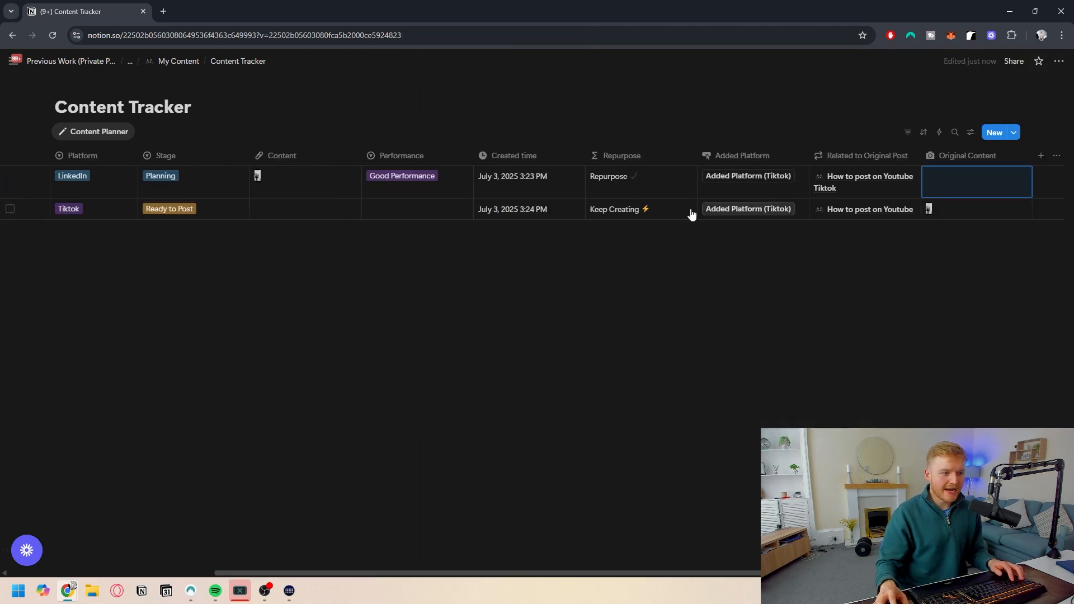
- Examine the Related to Original Post and Original Content values of both entries
{"action": "scroll", "coordinate": [733, 198], "scroll_direction": "right", "scroll_amount": 6}
{"action": "left_click", "coordinate": [910, 211]}
{"action": "key", "text": "Escape"}
{"action": "left_click", "coordinate": [884, 208]}
{"action": "left_click", "coordinate": [750, 277]}
{"action": "scroll", "coordinate": [699, 282], "scroll_direction": "left", "scroll_amount": 6}
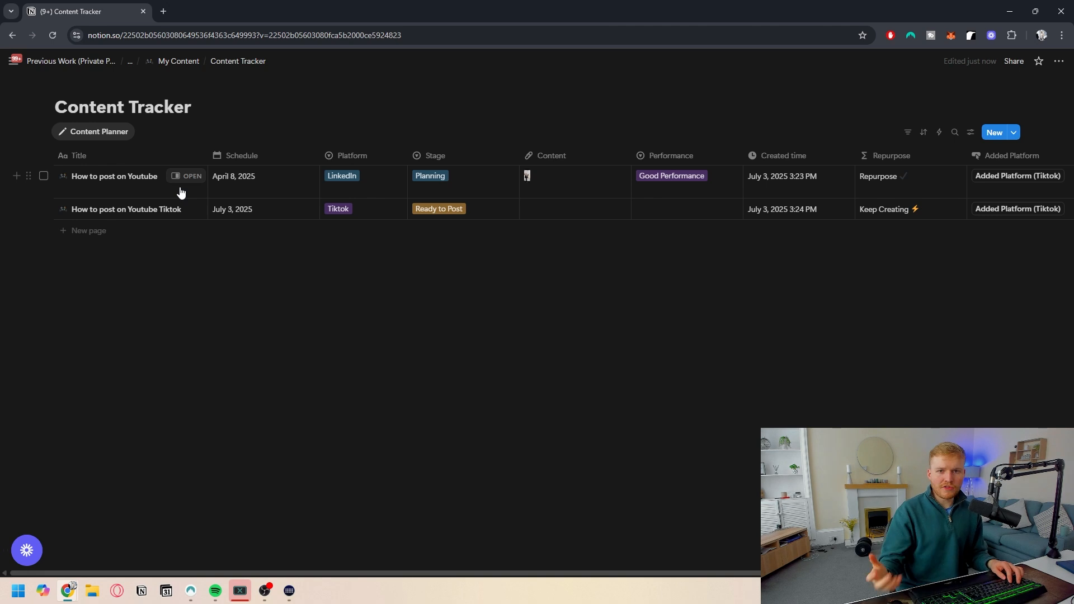
{"action": "scroll", "coordinate": [185, 193], "scroll_direction": "right", "scroll_amount": 6}
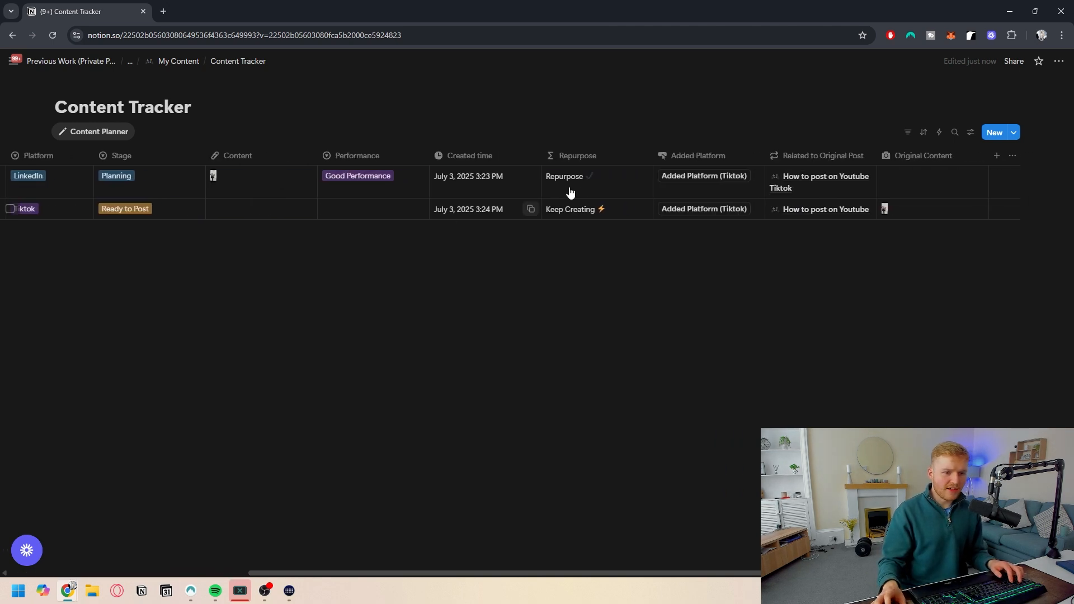
{"action": "scroll", "coordinate": [41, 176], "scroll_direction": "left", "scroll_amount": 6}
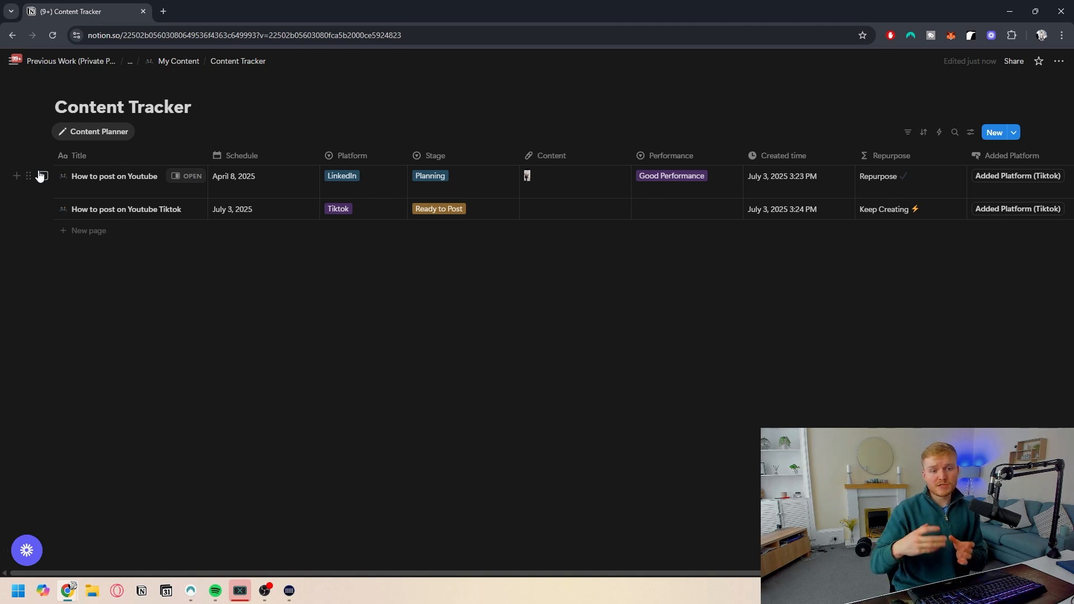
{"action": "scroll", "coordinate": [671, 187], "scroll_direction": "right", "scroll_amount": 5}
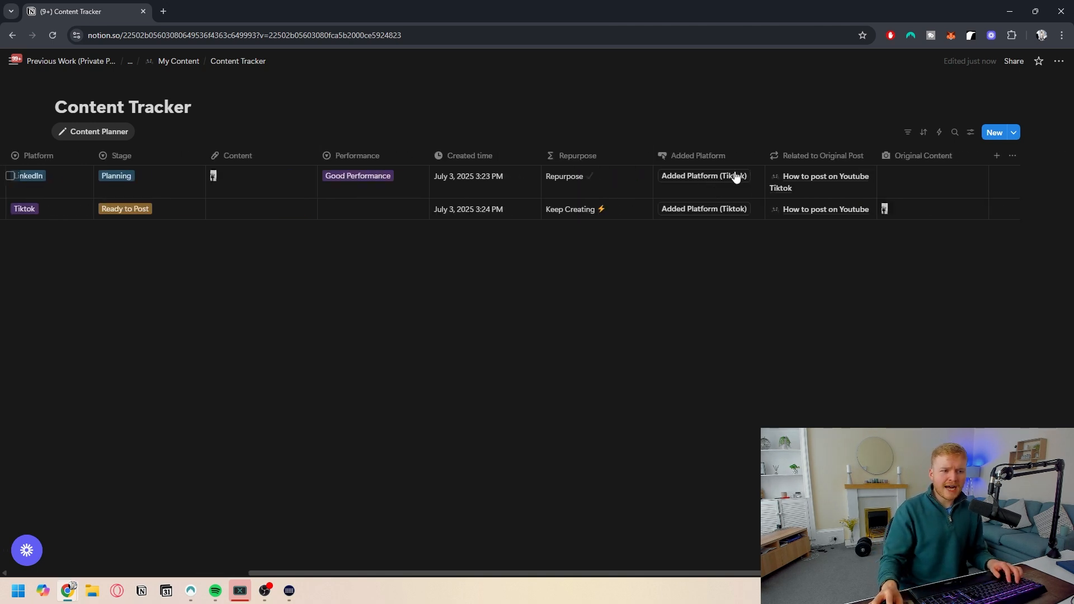
- Review the Added Platform button's automation settings for Platform and Stage without changing them
{"action": "left_click", "coordinate": [694, 156]}
{"action": "left_click", "coordinate": [699, 198]}
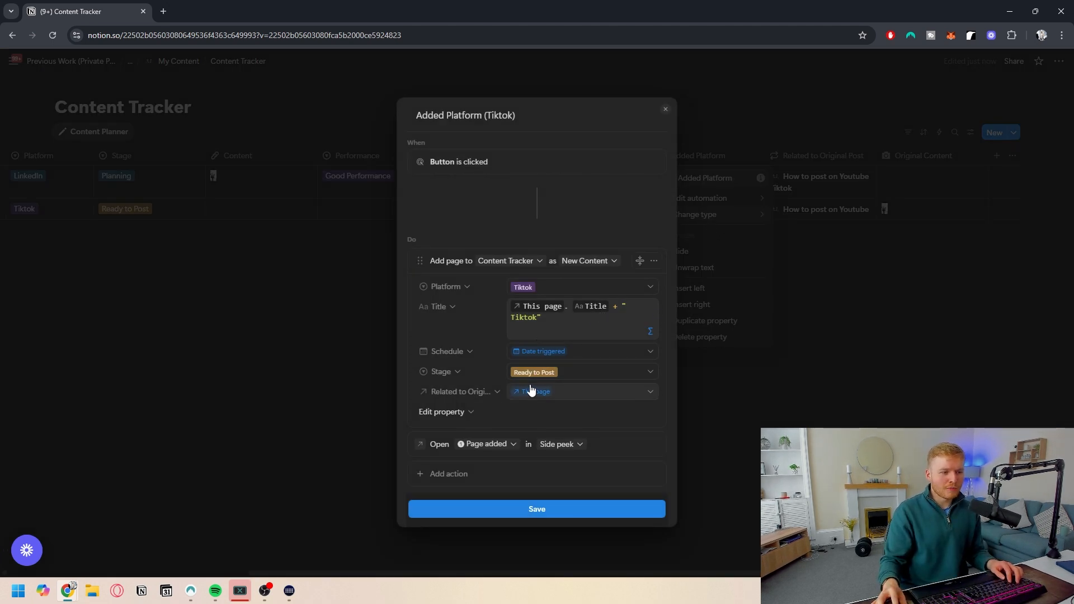
{"action": "left_click", "coordinate": [538, 290]}
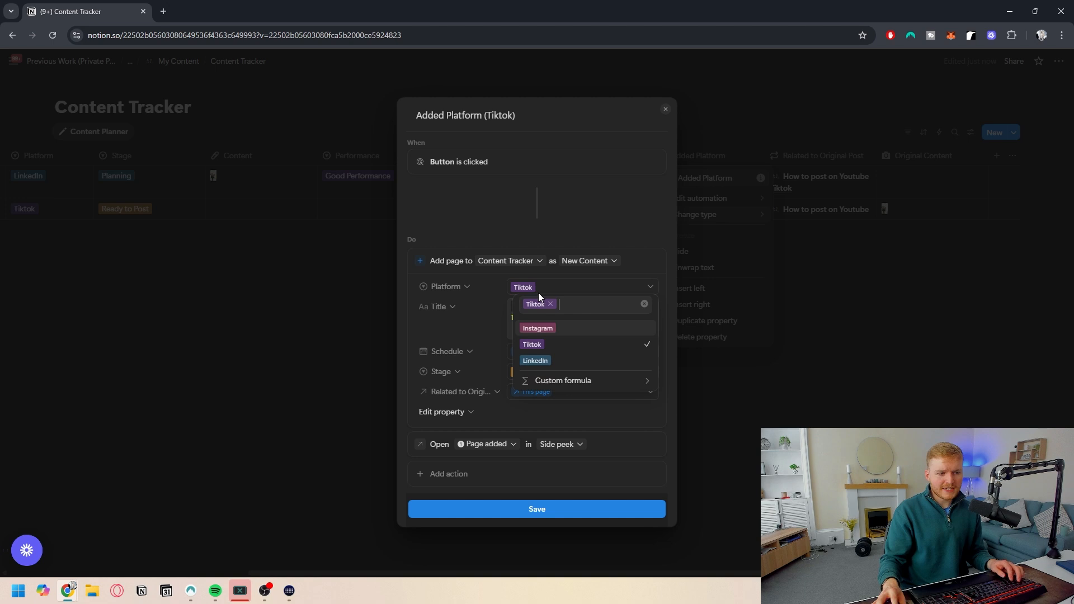
{"action": "left_click", "coordinate": [462, 284]}
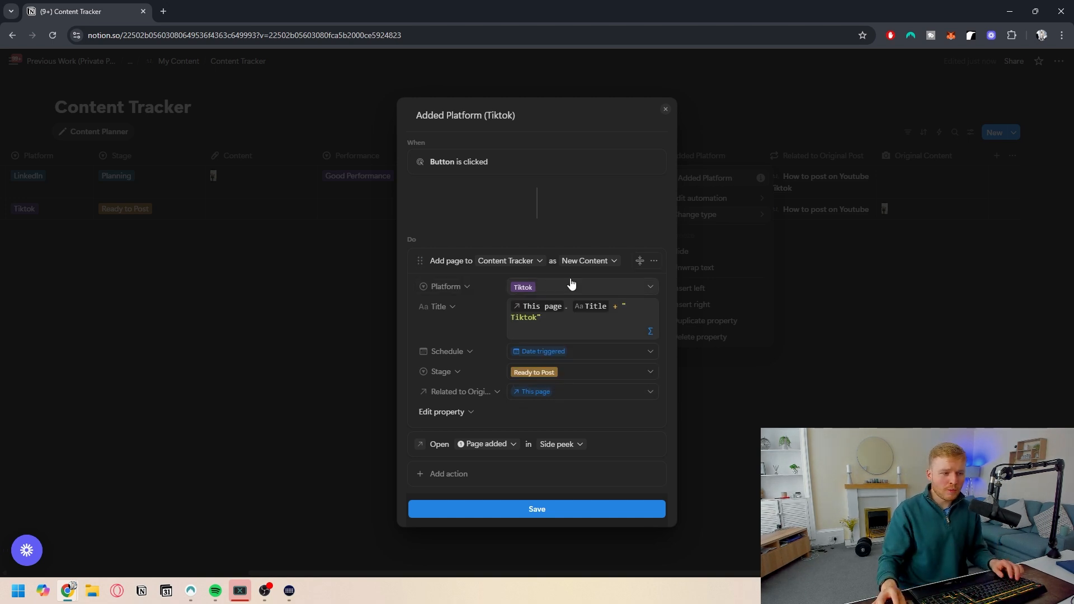
{"action": "left_click", "coordinate": [548, 291]}
{"action": "left_click", "coordinate": [468, 325]}
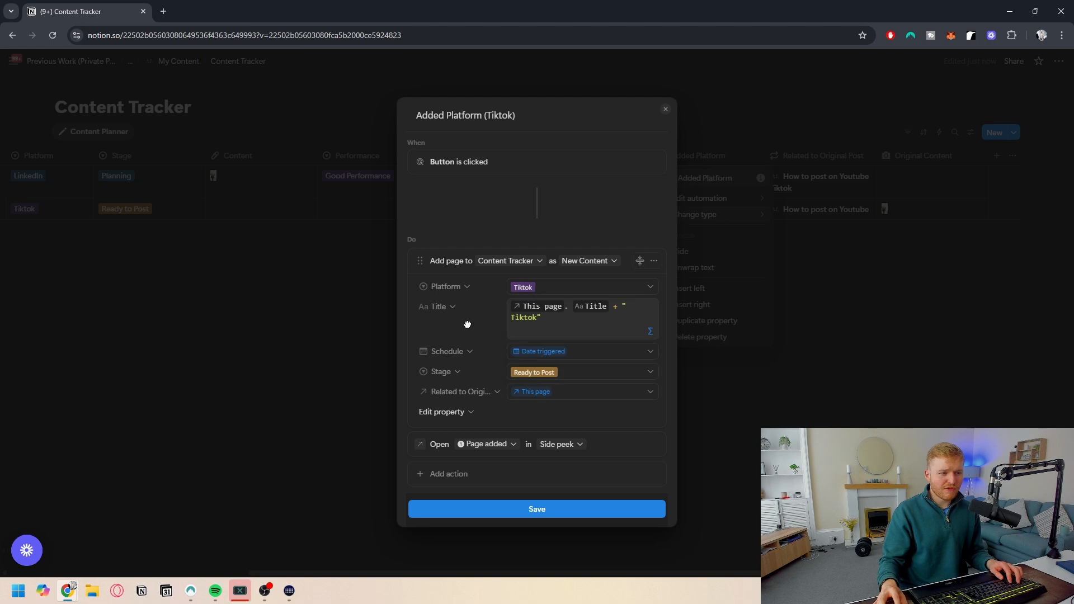
{"action": "left_click", "coordinate": [539, 373]}
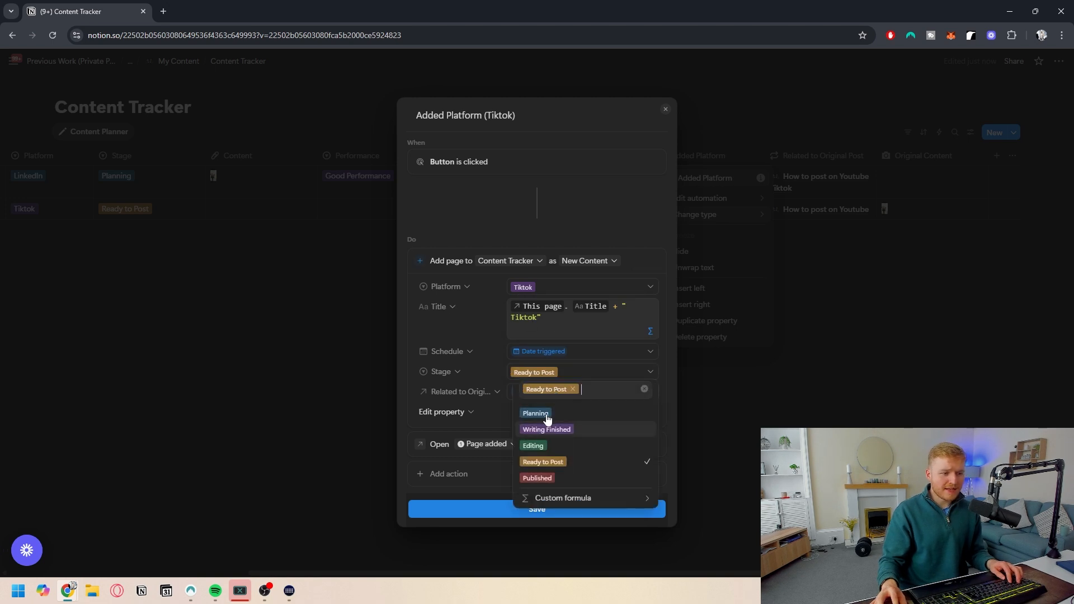
{"action": "left_click", "coordinate": [468, 328]}
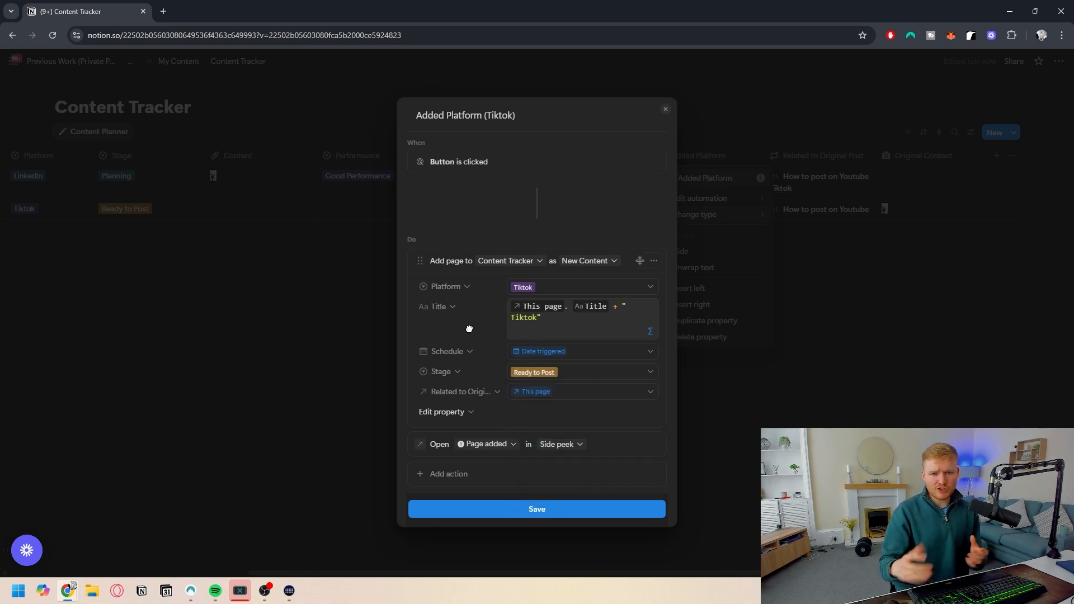
{"action": "left_click", "coordinate": [800, 404]}
{"action": "left_click", "coordinate": [779, 394]}
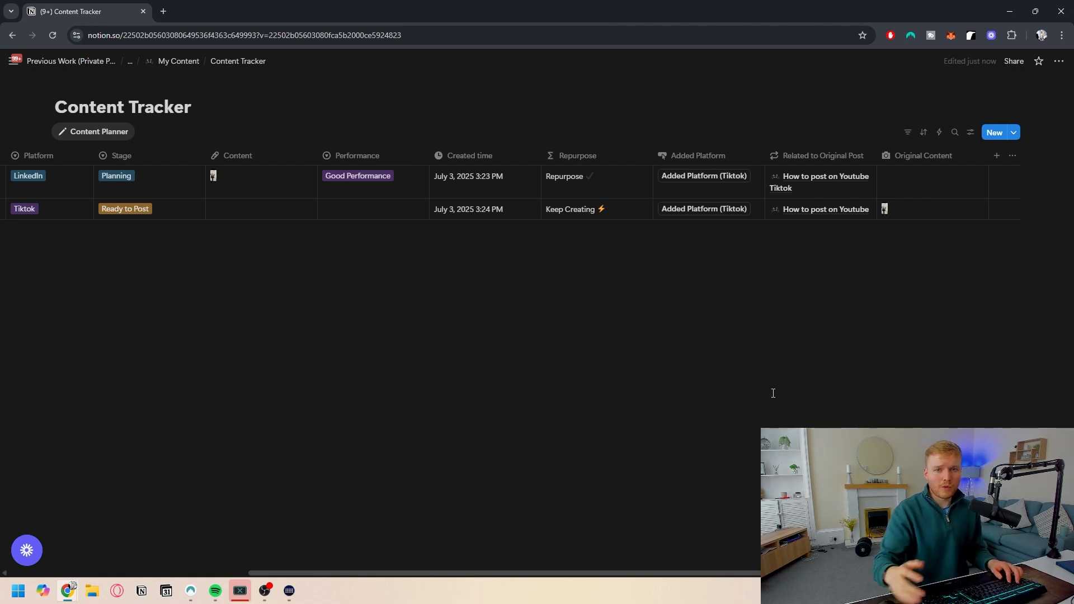
- Add a new calendar view to the database named "Calendar for Content"
{"action": "scroll", "coordinate": [541, 288], "scroll_direction": "left", "scroll_amount": 5}
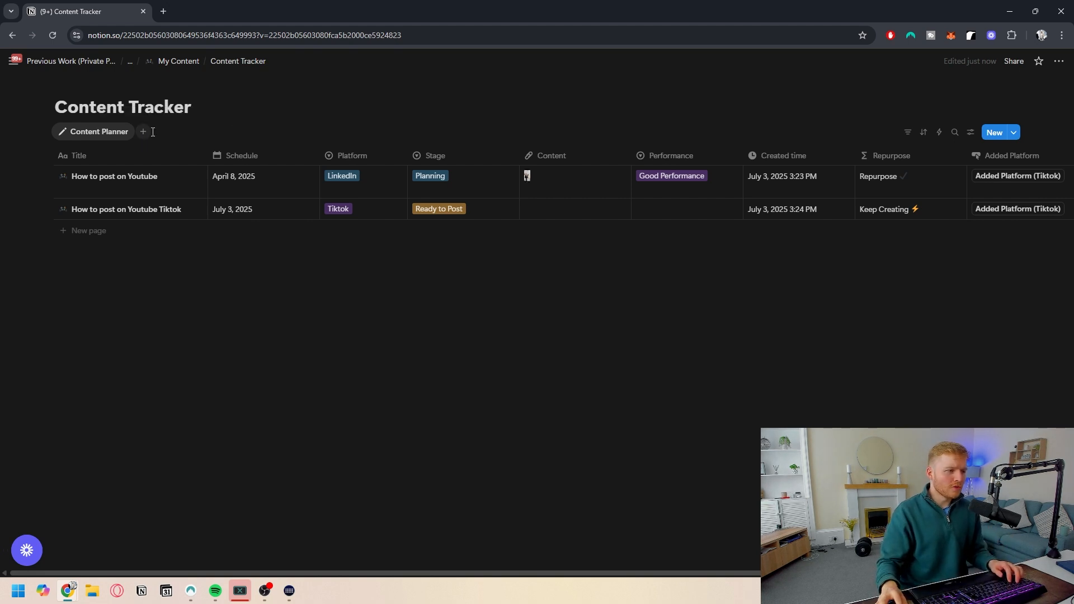
{"action": "left_click", "coordinate": [143, 131]}
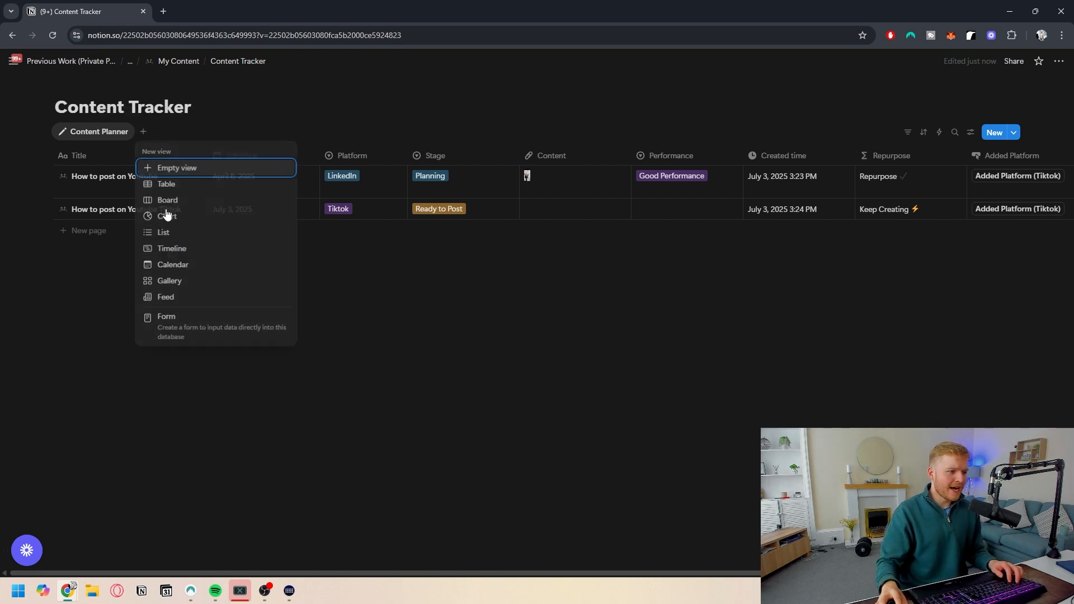
{"action": "left_click", "coordinate": [201, 266]}
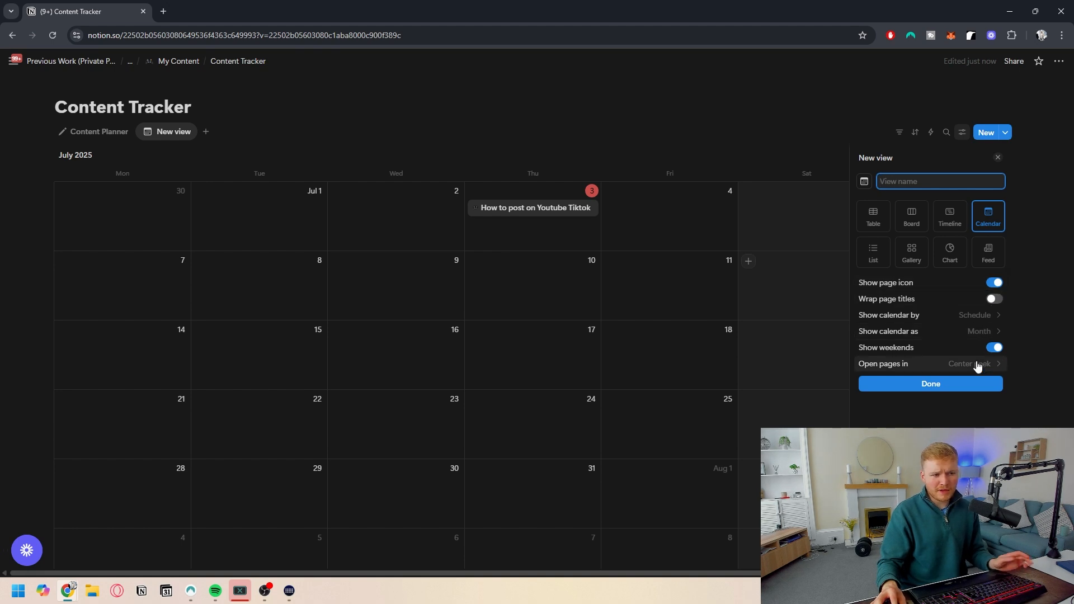
{"action": "type", "text": "Calendar for Content"}
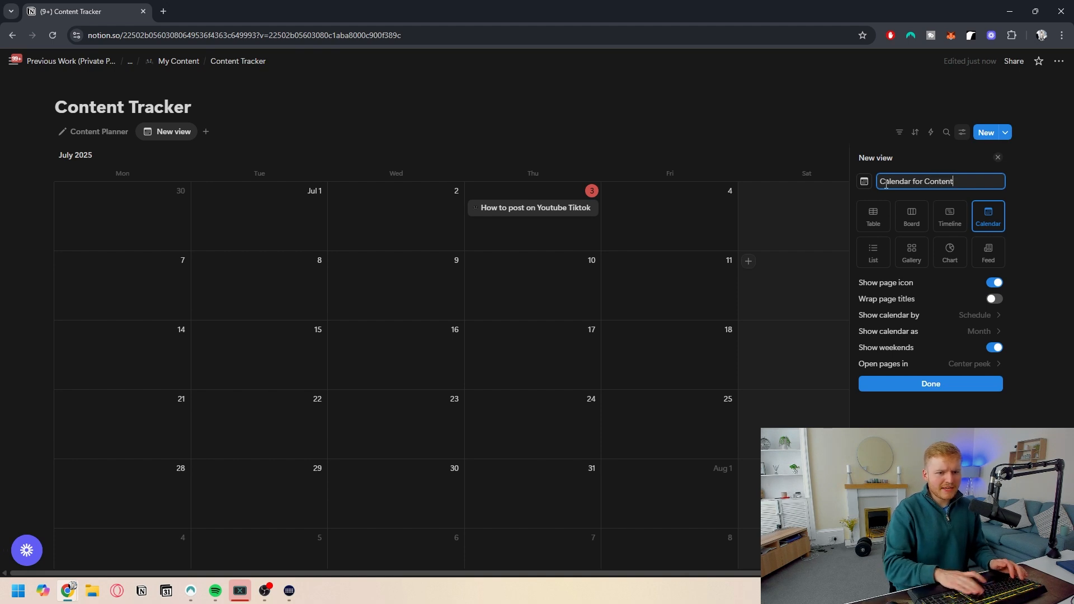
{"action": "key", "text": "Return"}
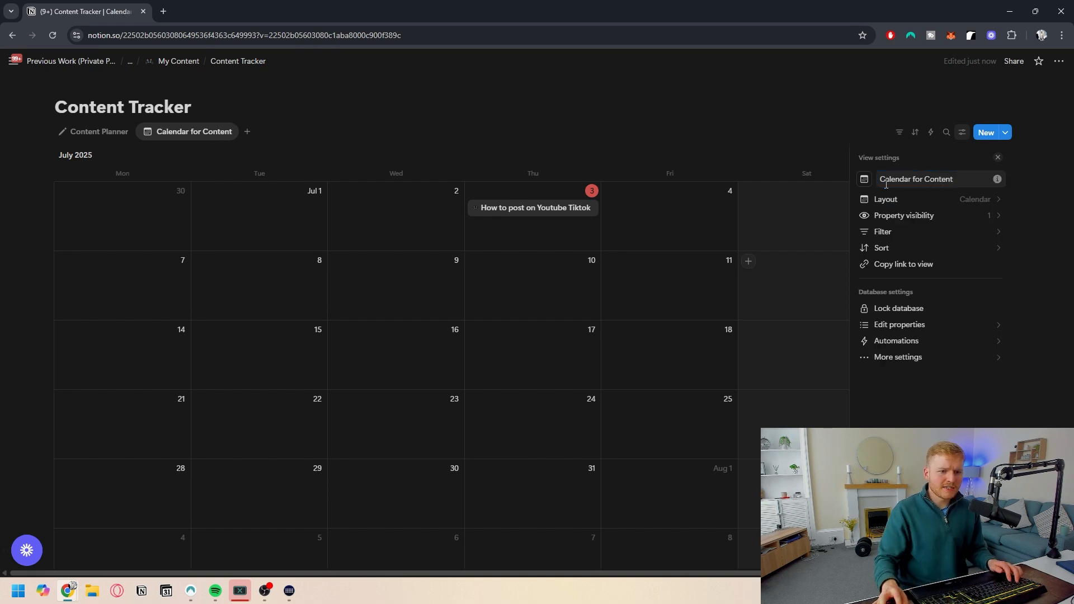
- Show the Platform, Stage and Added Platform properties on the calendar view's cards
{"action": "left_click", "coordinate": [950, 217]}
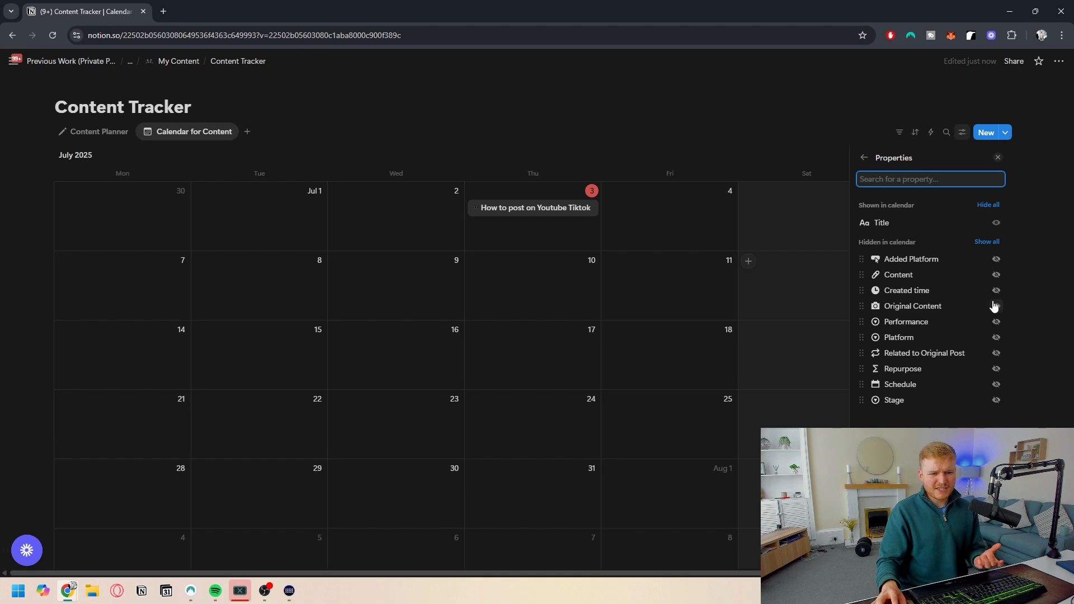
{"action": "left_click", "coordinate": [996, 337]}
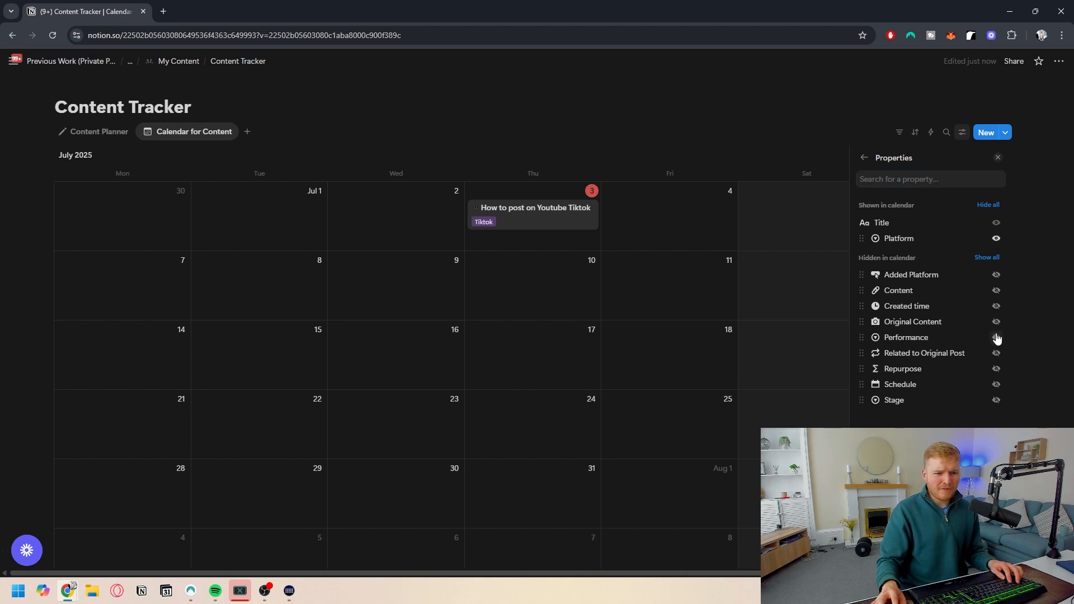
{"action": "left_click", "coordinate": [996, 401]}
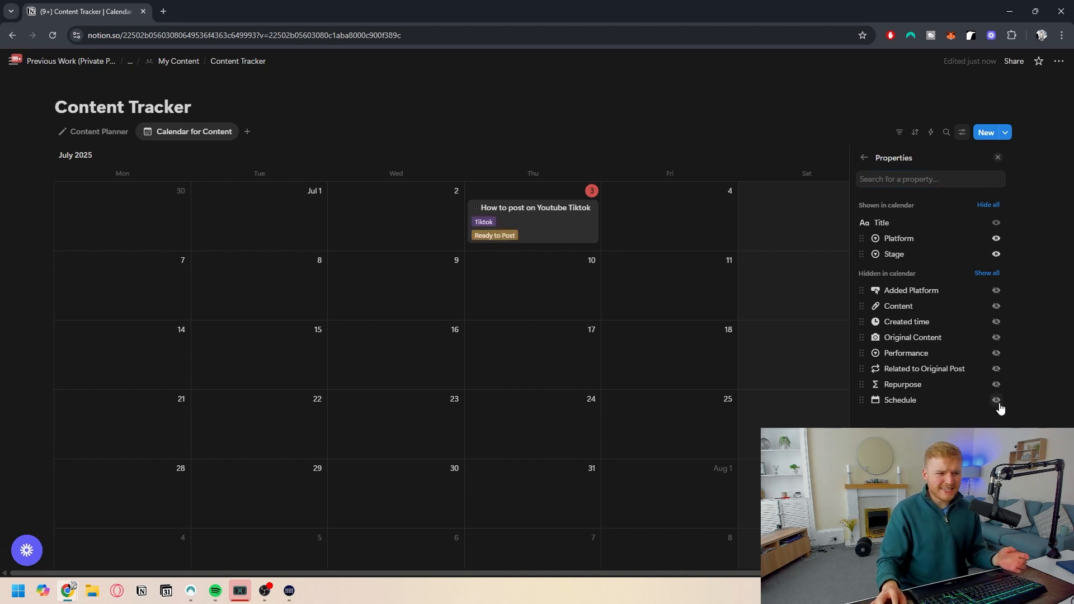
{"action": "left_click", "coordinate": [996, 291]}
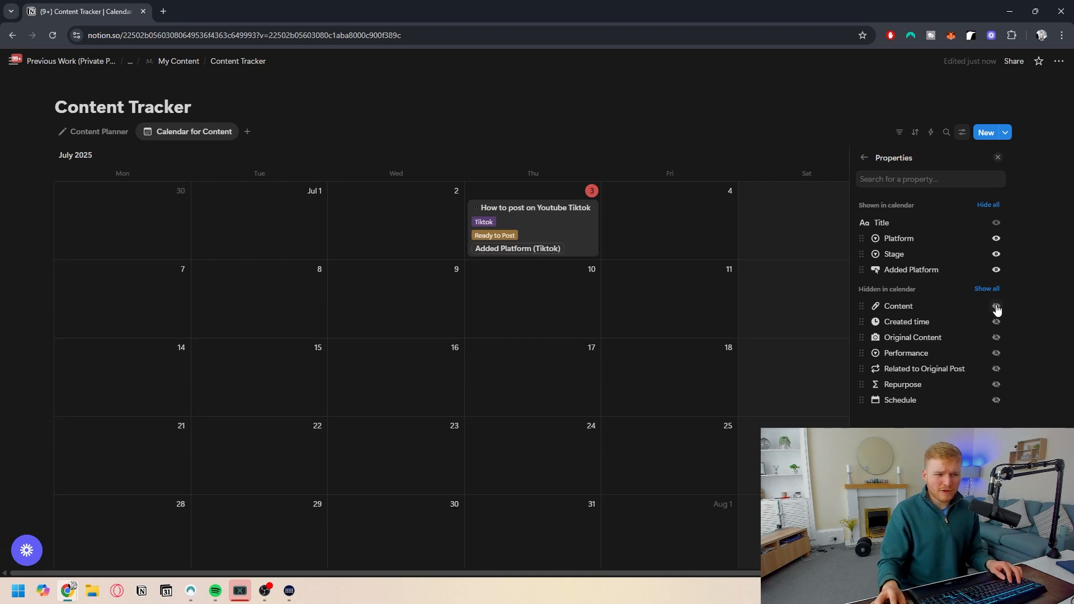
{"action": "left_click", "coordinate": [996, 306]}
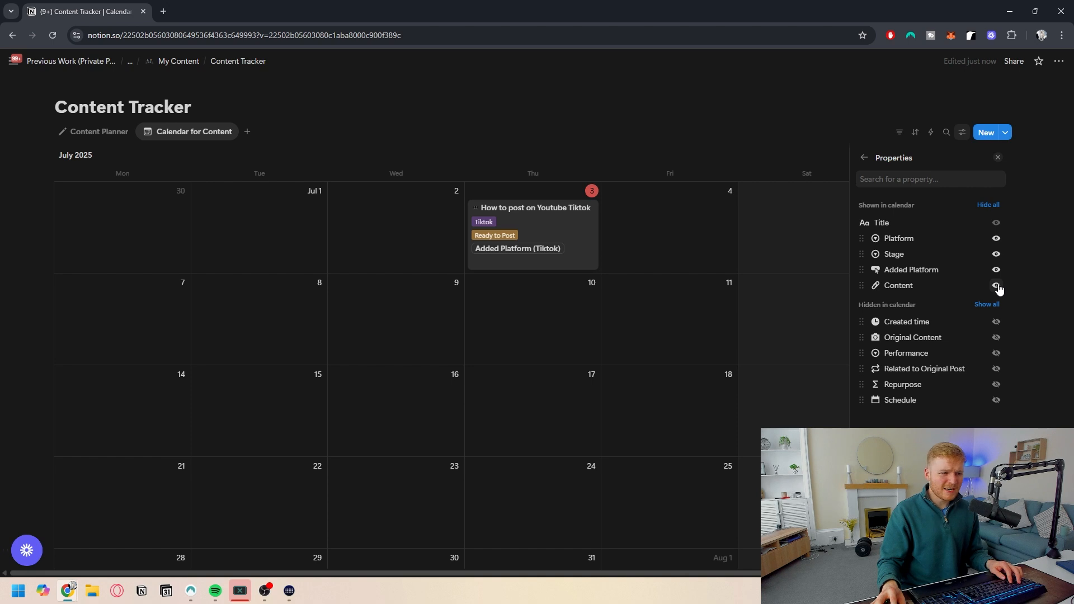
{"action": "left_click", "coordinate": [997, 286]}
{"action": "left_click", "coordinate": [995, 351]}
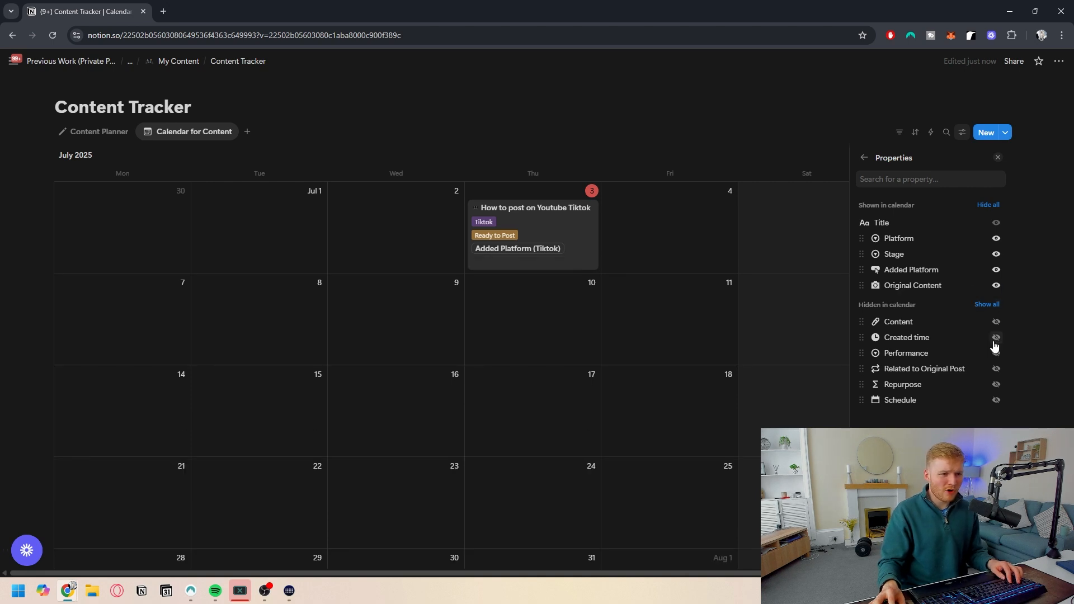
{"action": "left_click", "coordinate": [995, 285]}
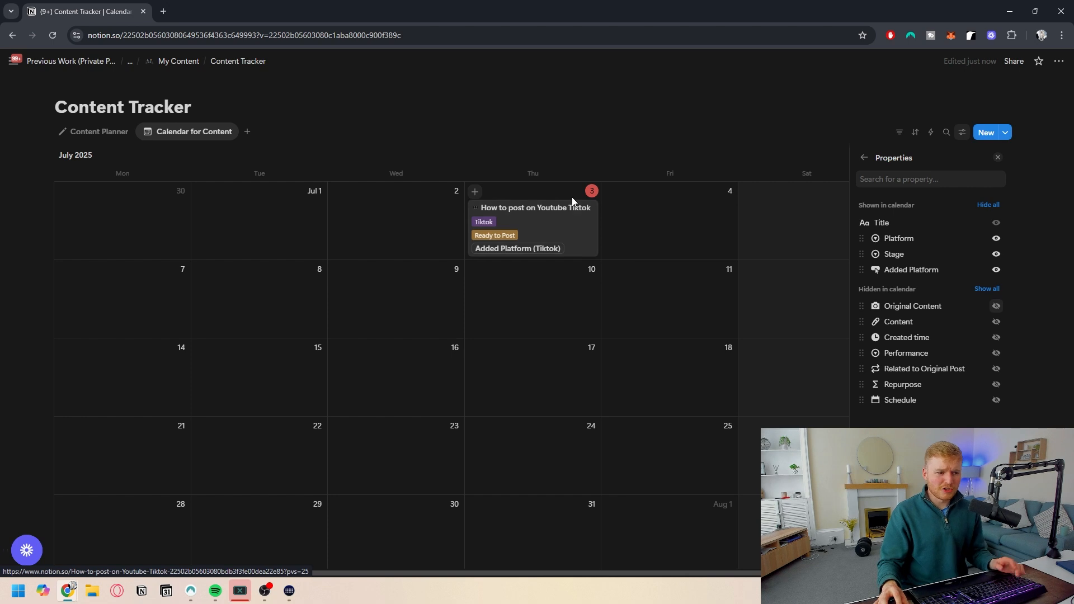
{"action": "left_click", "coordinate": [864, 157]}
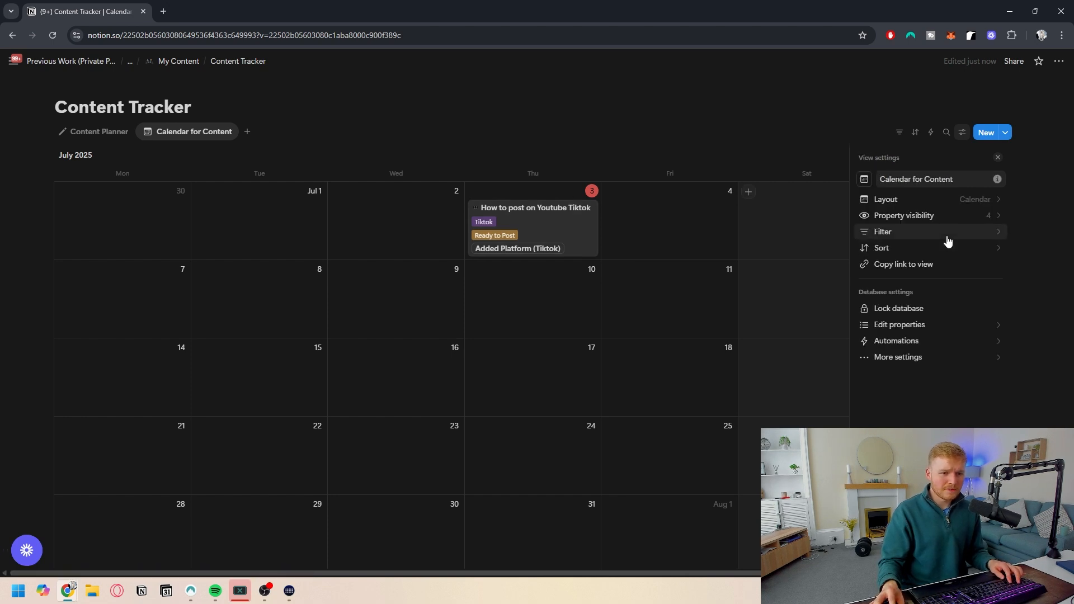
- Add another table view named "by platform"
{"action": "left_click", "coordinate": [247, 131]}
{"action": "left_click", "coordinate": [288, 184]}
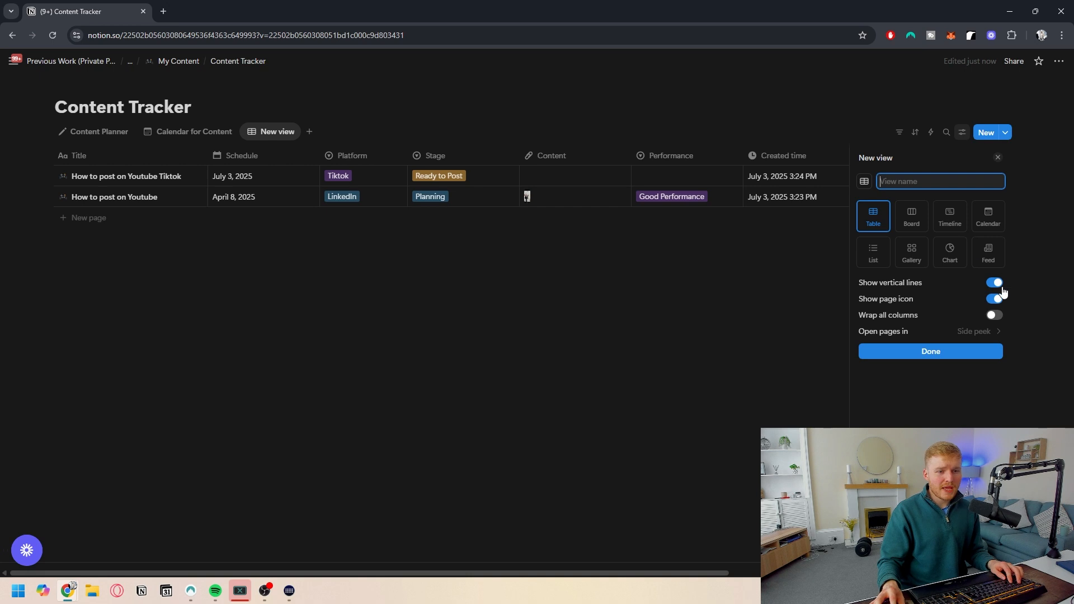
{"action": "type", "text": "by"}
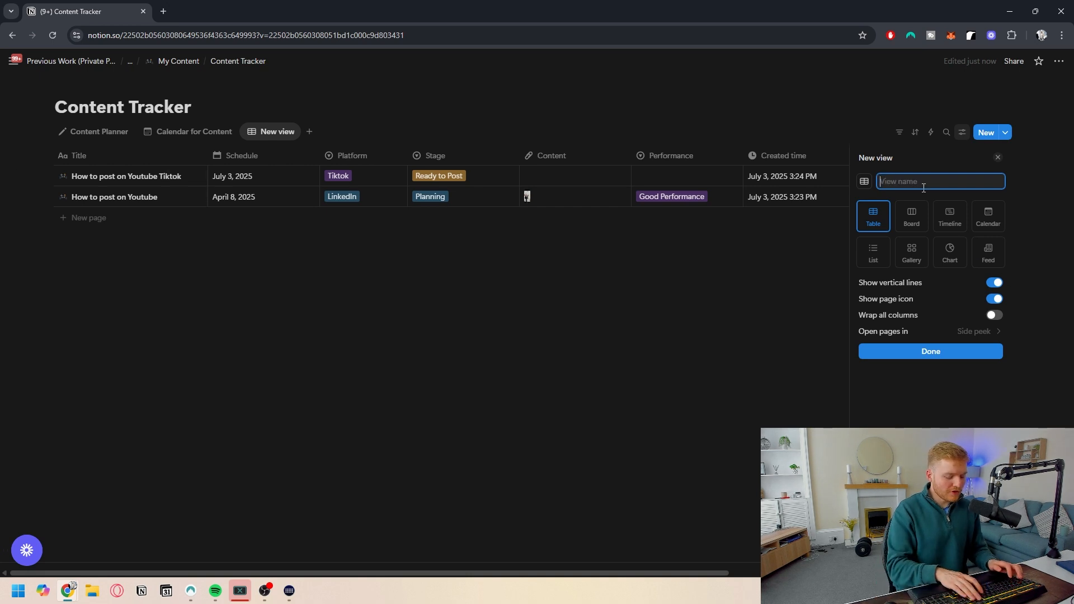
{"action": "type", "text": " platform"}
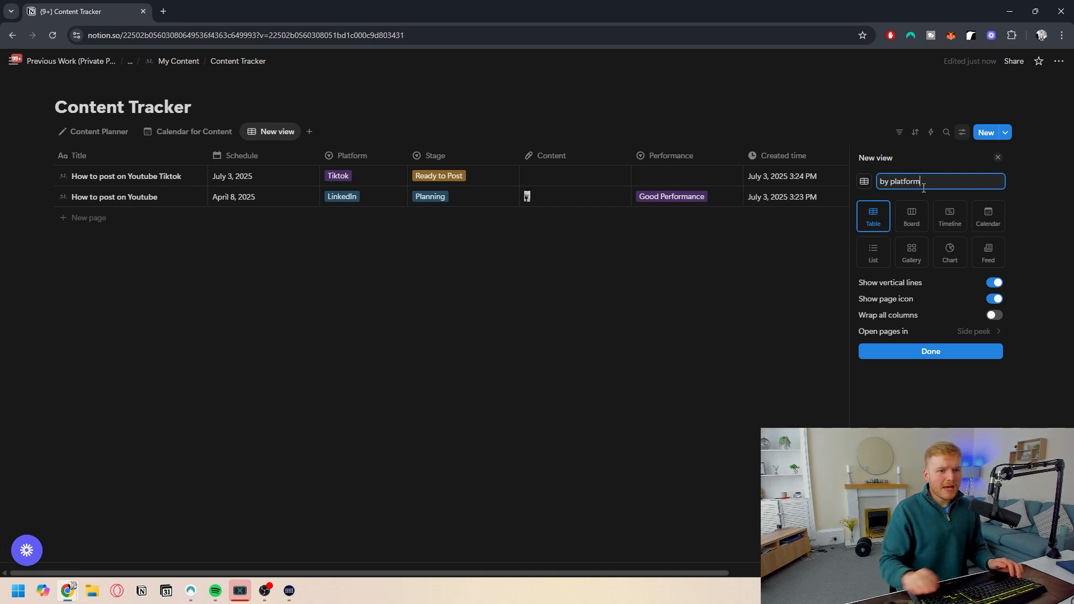
{"action": "left_click", "coordinate": [940, 351]}
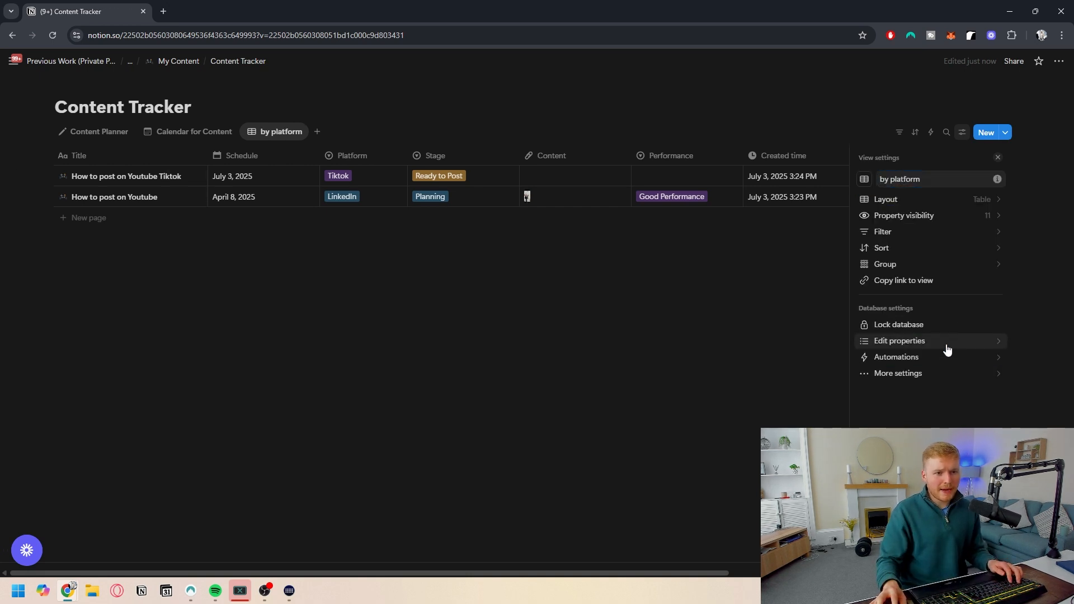
- Group the by platform view by Platform and unhide the empty Instagram group
{"action": "left_click", "coordinate": [921, 264]}
{"action": "left_click", "coordinate": [896, 268]}
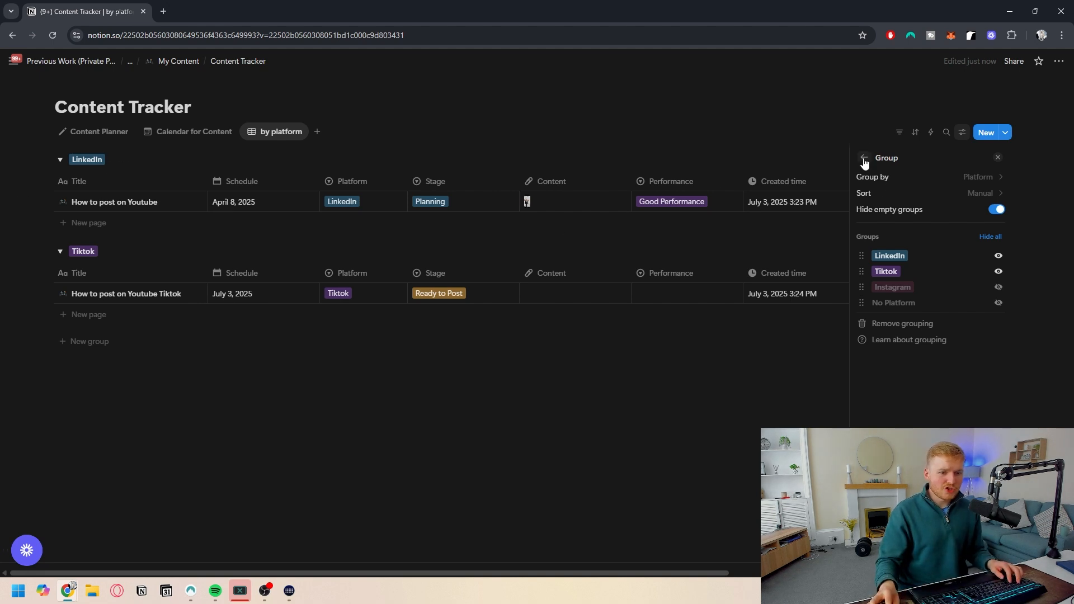
{"action": "left_click", "coordinate": [998, 287]}
{"action": "left_click", "coordinate": [864, 157]}
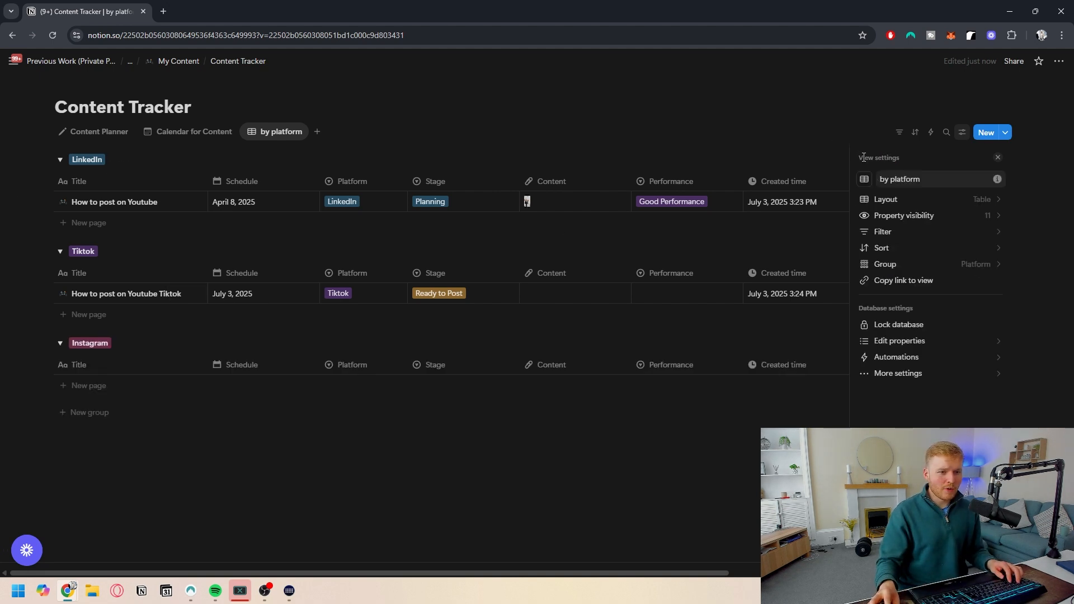
- Sort the by platform view by Schedule in descending order
{"action": "left_click", "coordinate": [946, 250]}
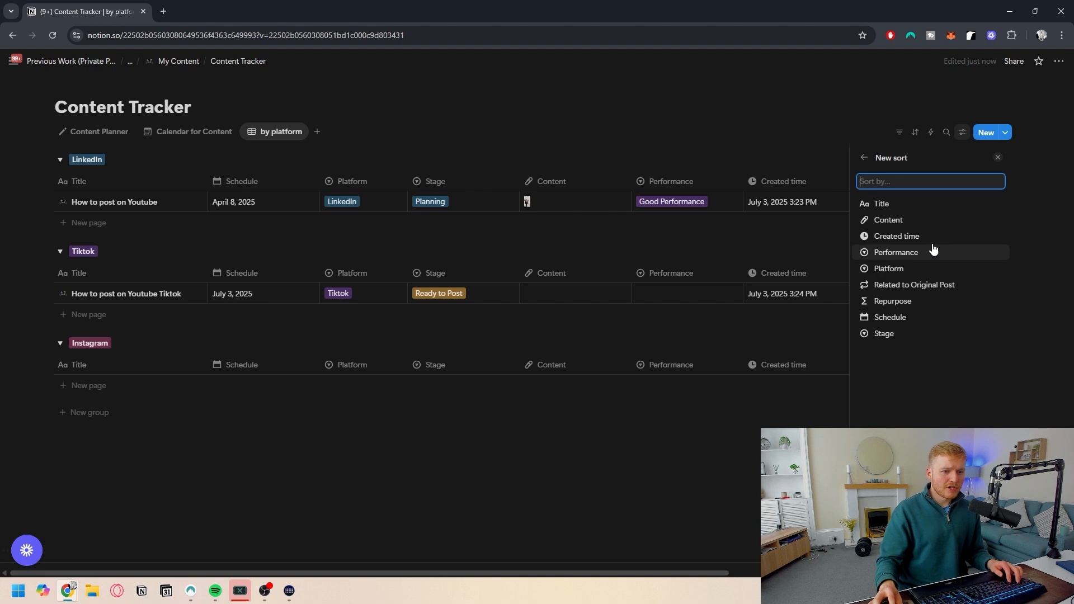
{"action": "left_click", "coordinate": [913, 318]}
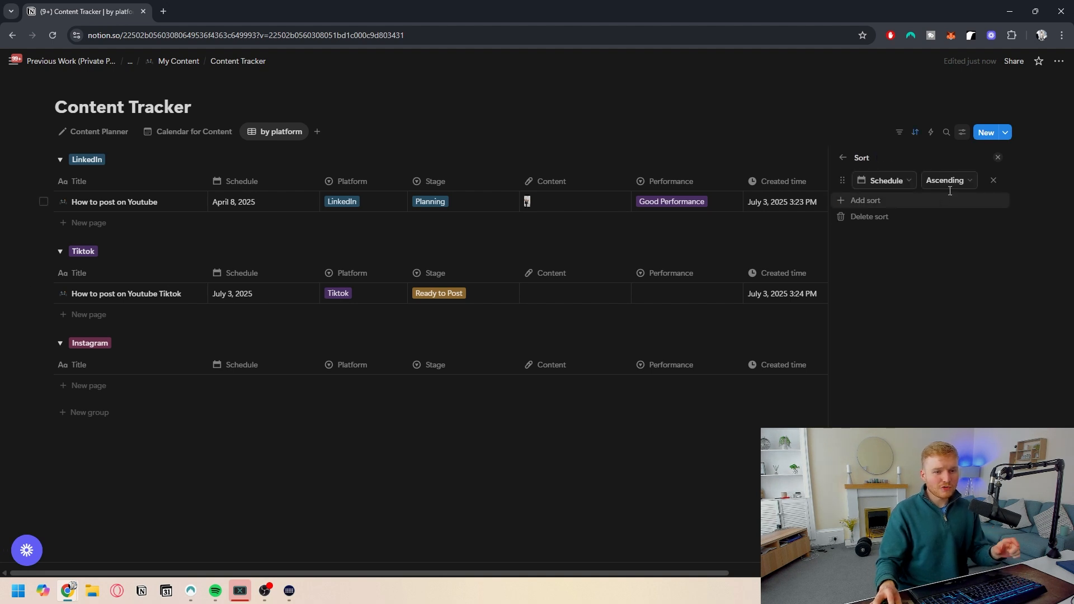
{"action": "left_click", "coordinate": [953, 180]}
{"action": "left_click", "coordinate": [948, 216]}
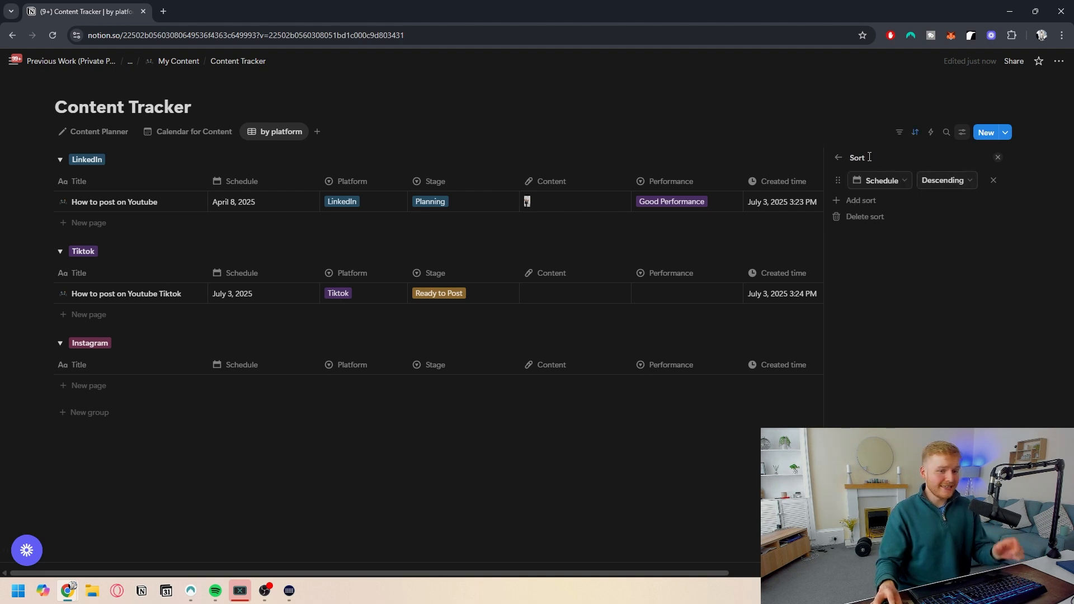
{"action": "left_click", "coordinate": [838, 158]}
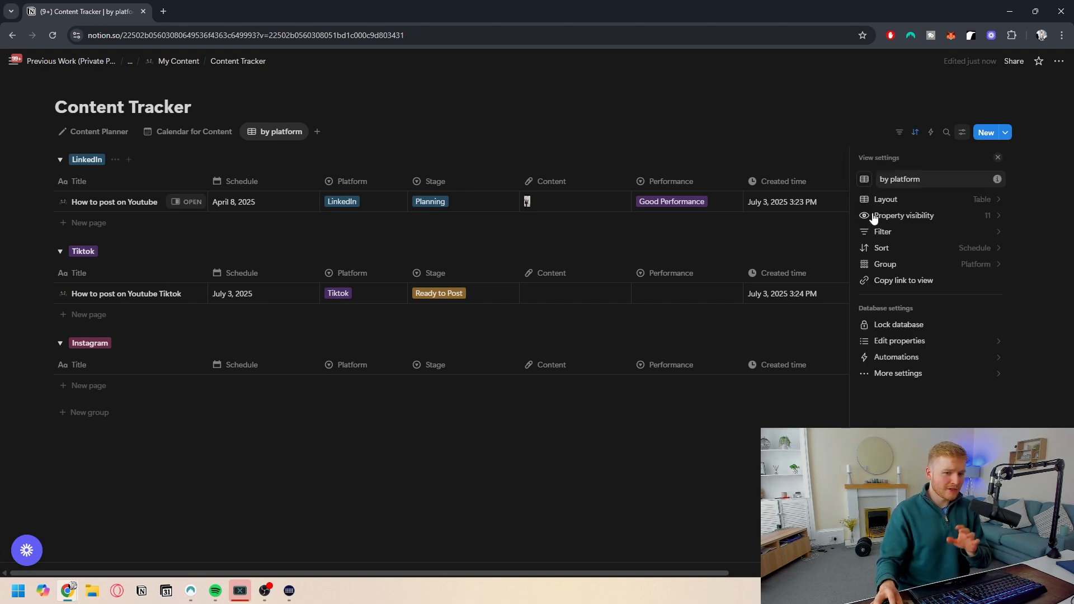
- Filter the by platform view to entries whose Stage is not Published
{"action": "left_click", "coordinate": [947, 238]}
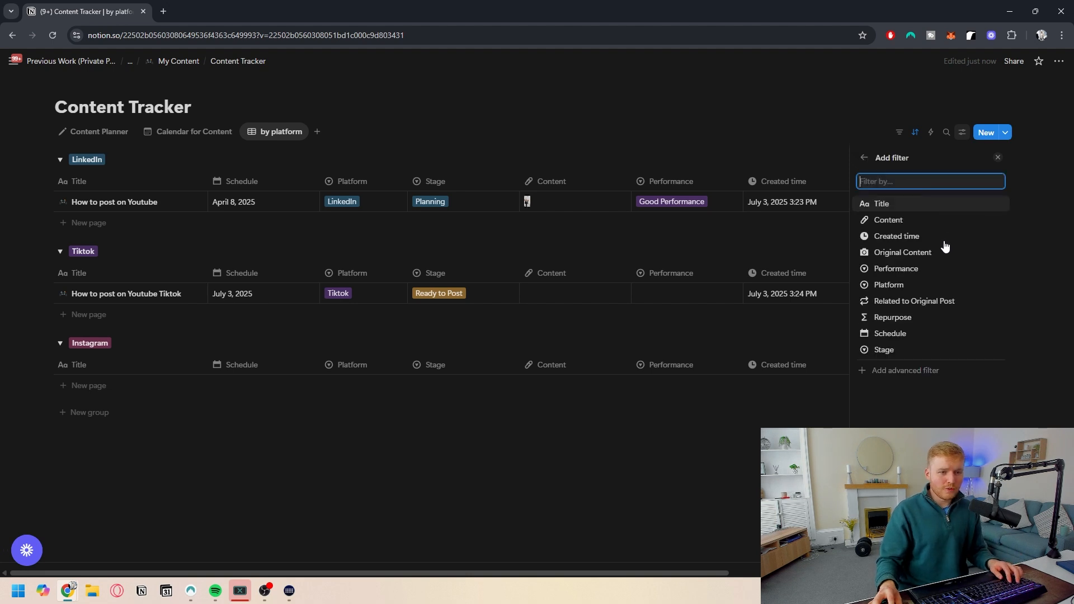
{"action": "left_click", "coordinate": [908, 349]}
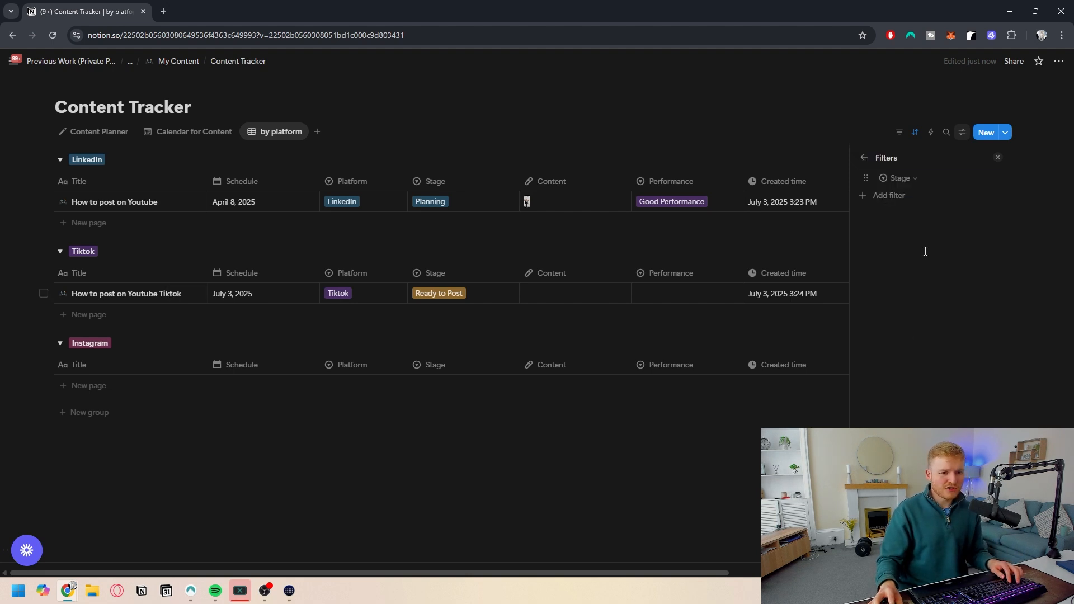
{"action": "left_click", "coordinate": [902, 179]}
{"action": "left_click", "coordinate": [906, 198]}
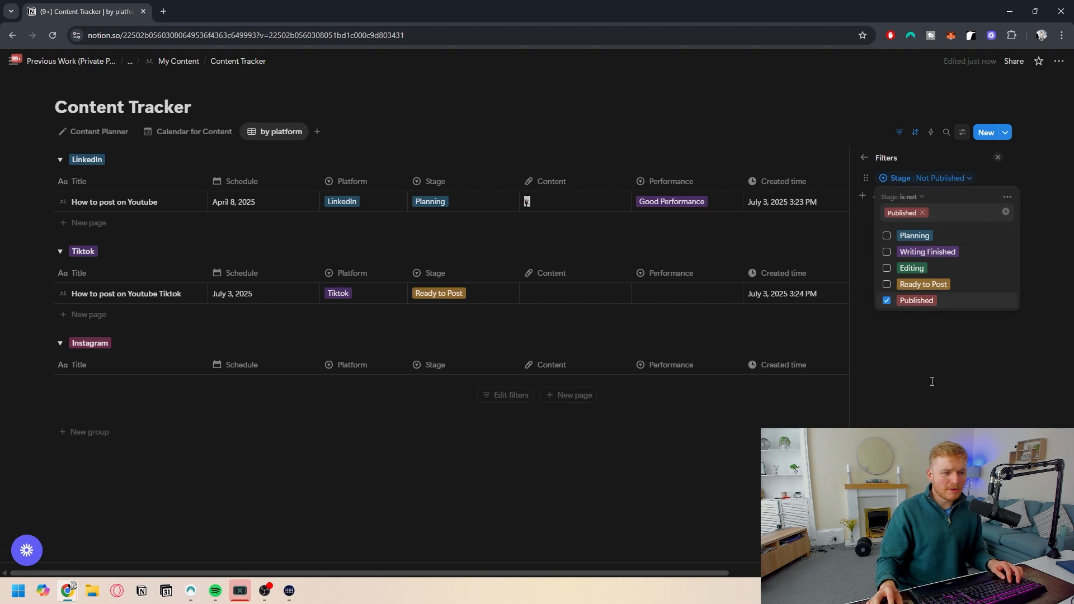
{"action": "left_click", "coordinate": [937, 406]}
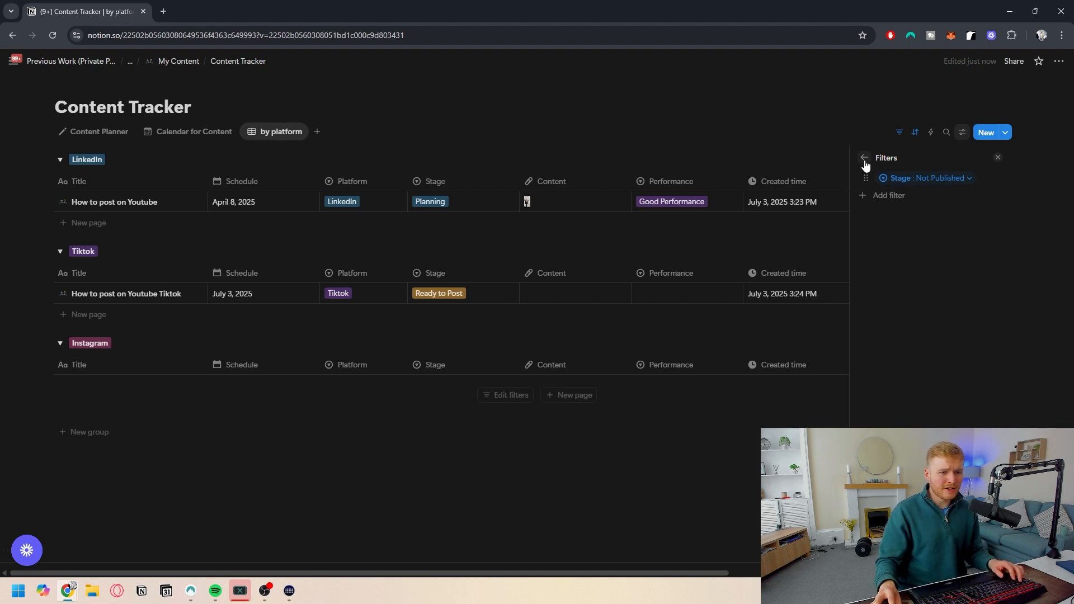
{"action": "left_click", "coordinate": [864, 157]}
- Hide the Created time, Repurpose, Added Platform, Related to Original Post and Original Content columns in this view
{"action": "left_click", "coordinate": [905, 216]}
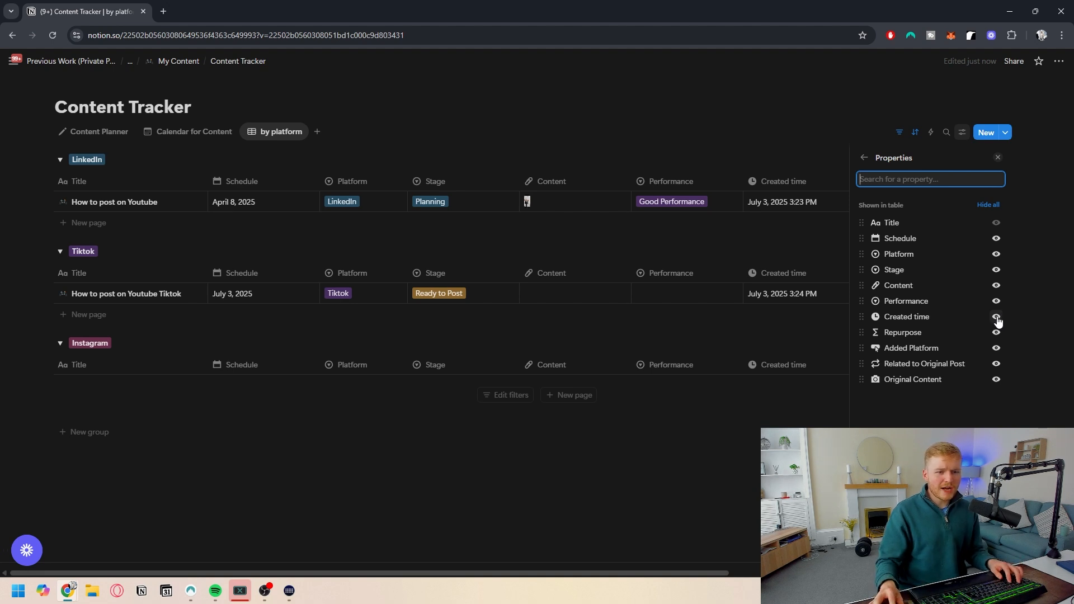
{"action": "left_click", "coordinate": [996, 317]}
{"action": "left_click", "coordinate": [996, 317]}
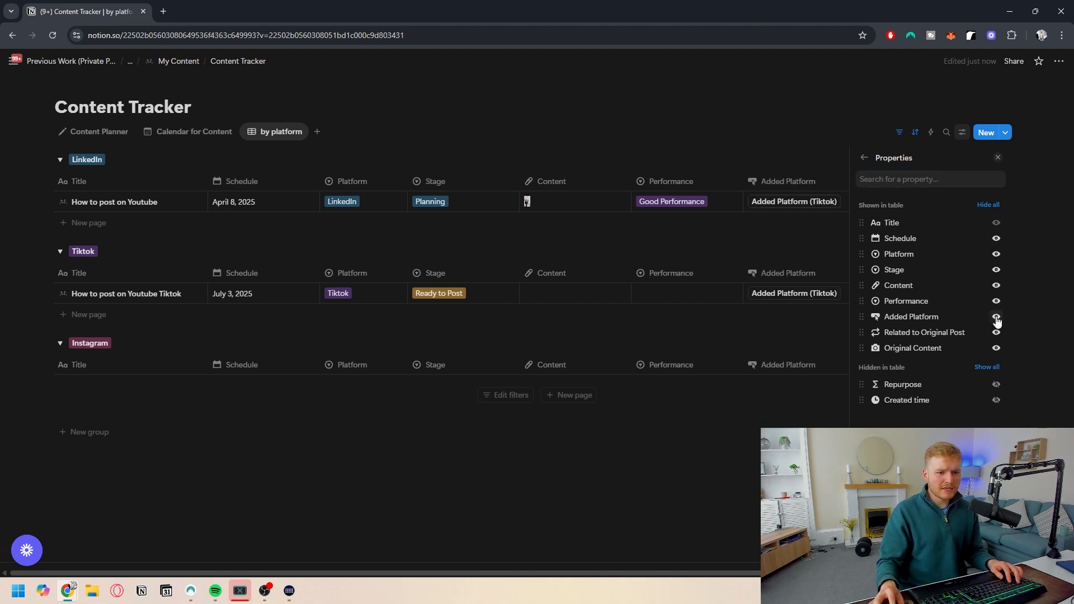
{"action": "left_click", "coordinate": [996, 317]}
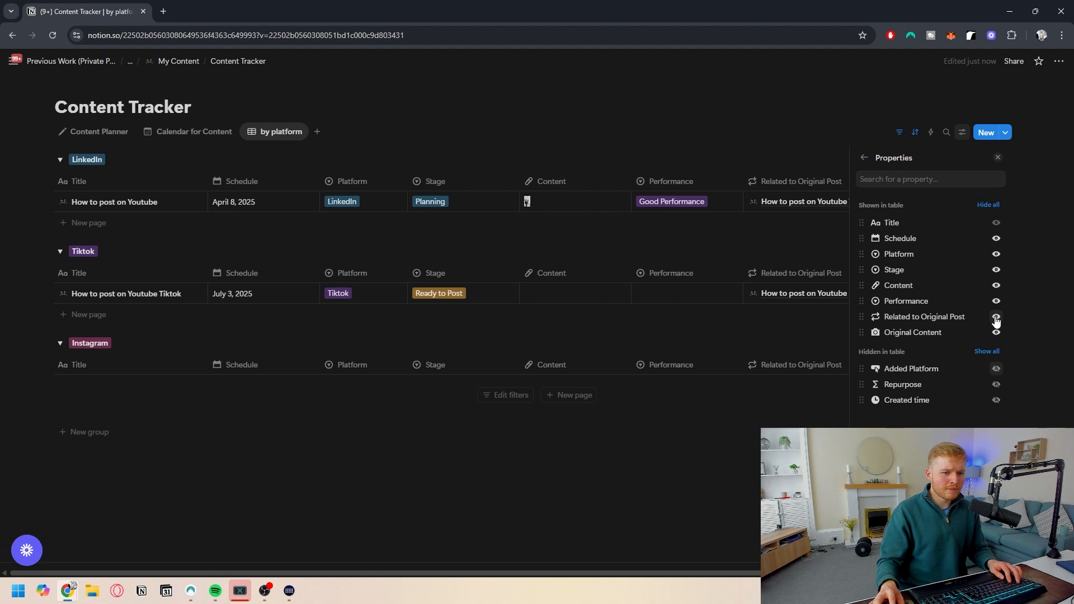
{"action": "left_click", "coordinate": [996, 317]}
{"action": "left_click", "coordinate": [996, 318]}
{"action": "left_click", "coordinate": [630, 477]}
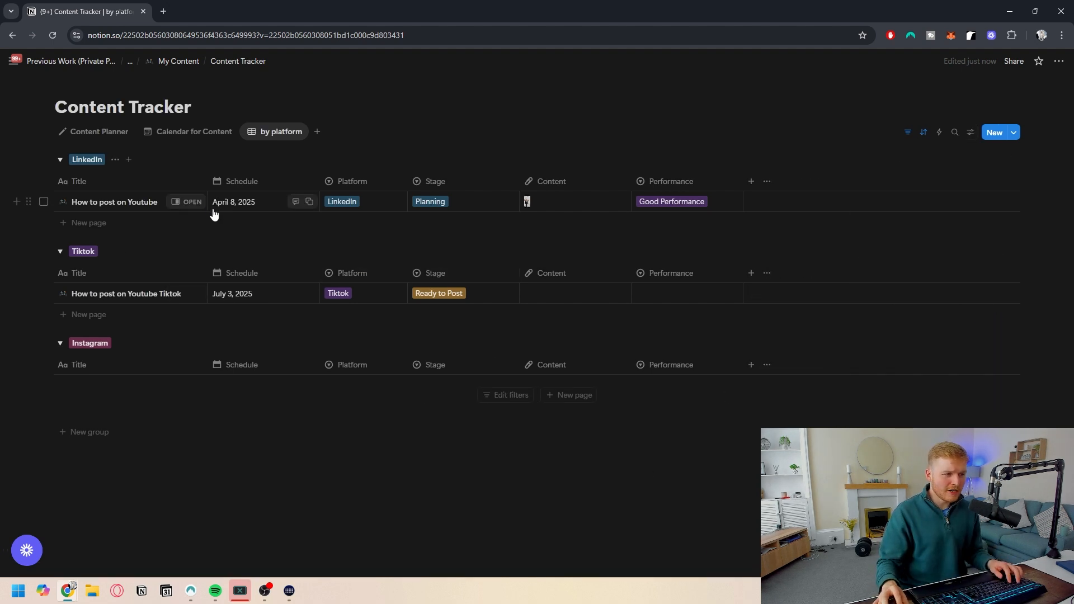
- Turn on group aggregation and set it to count values in Stage
{"action": "left_click", "coordinate": [115, 159]}
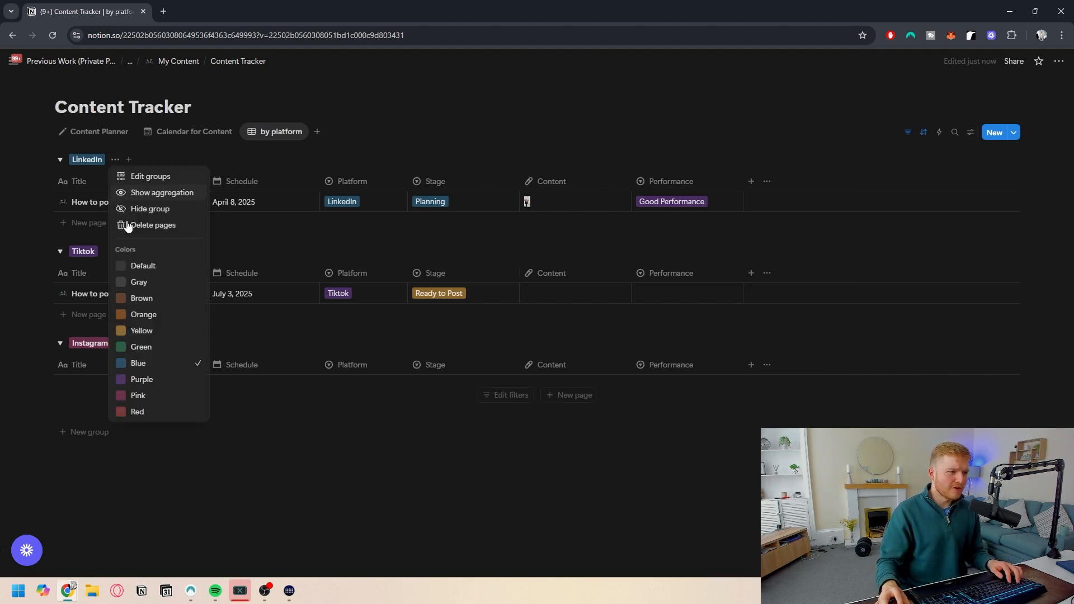
{"action": "left_click", "coordinate": [158, 198]}
{"action": "left_click", "coordinate": [115, 160]}
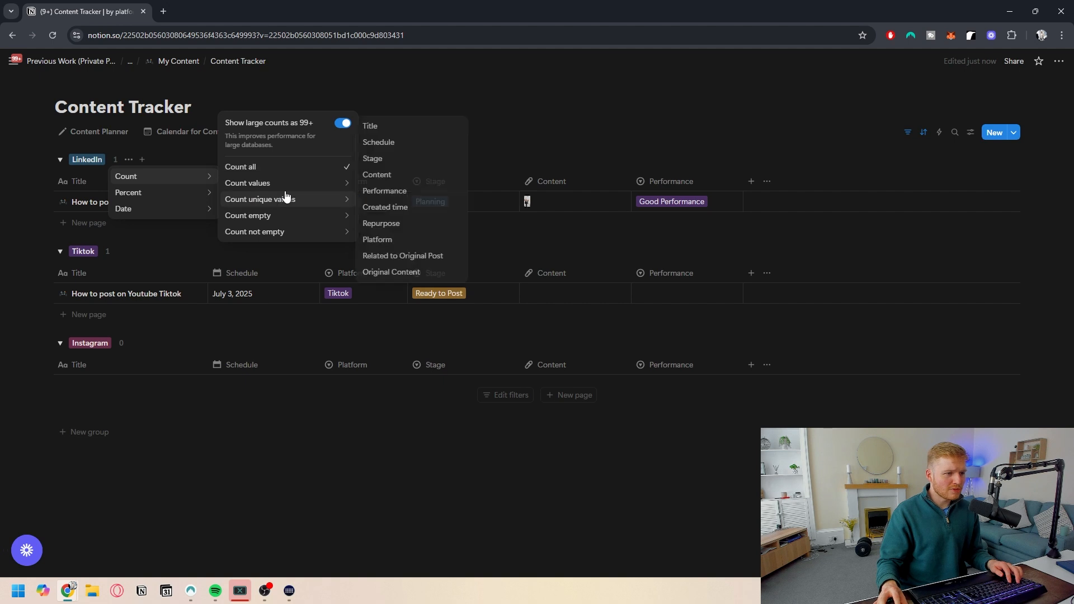
{"action": "mouse_move", "coordinate": [283, 189]}
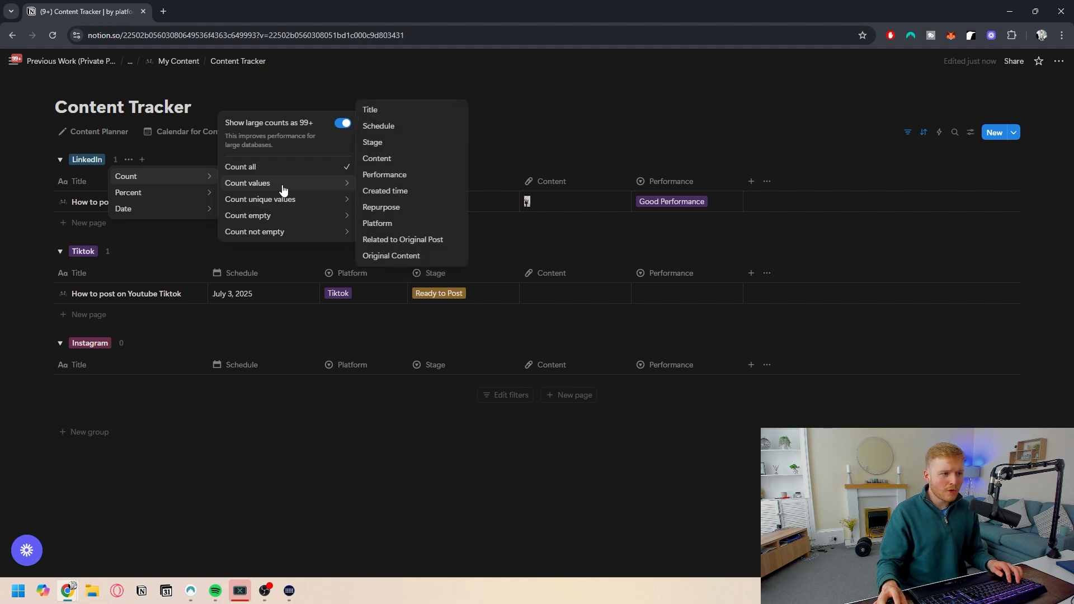
{"action": "left_click", "coordinate": [407, 143]}
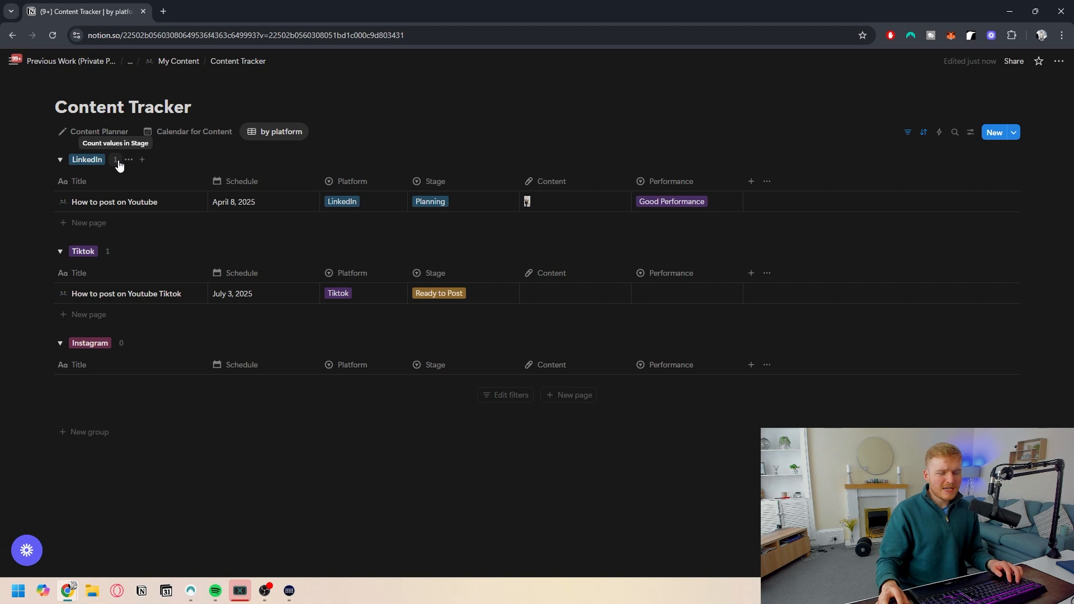
{"action": "left_click", "coordinate": [116, 161]}
{"action": "mouse_move", "coordinate": [124, 175]}
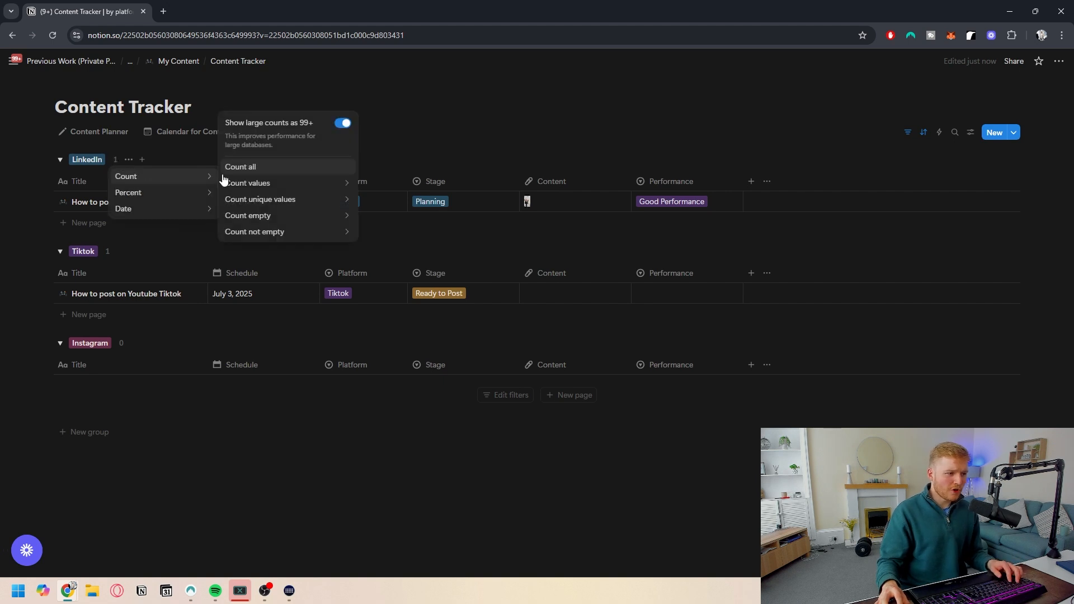
{"action": "left_click", "coordinate": [535, 138]}
- Add a new table view named This Weeks Content
{"action": "left_click", "coordinate": [317, 131]}
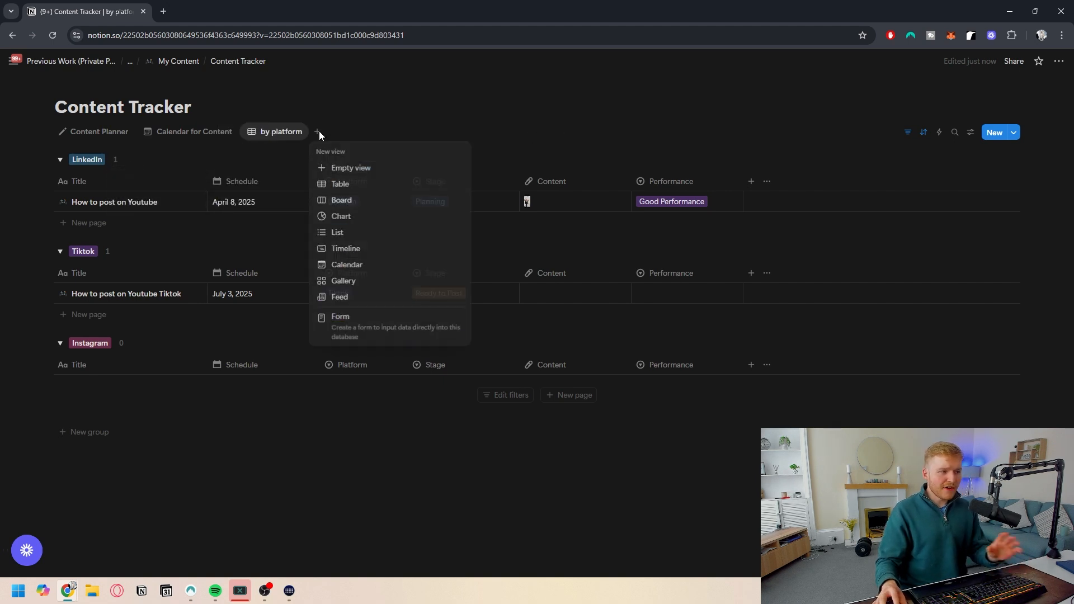
{"action": "left_click", "coordinate": [367, 184]}
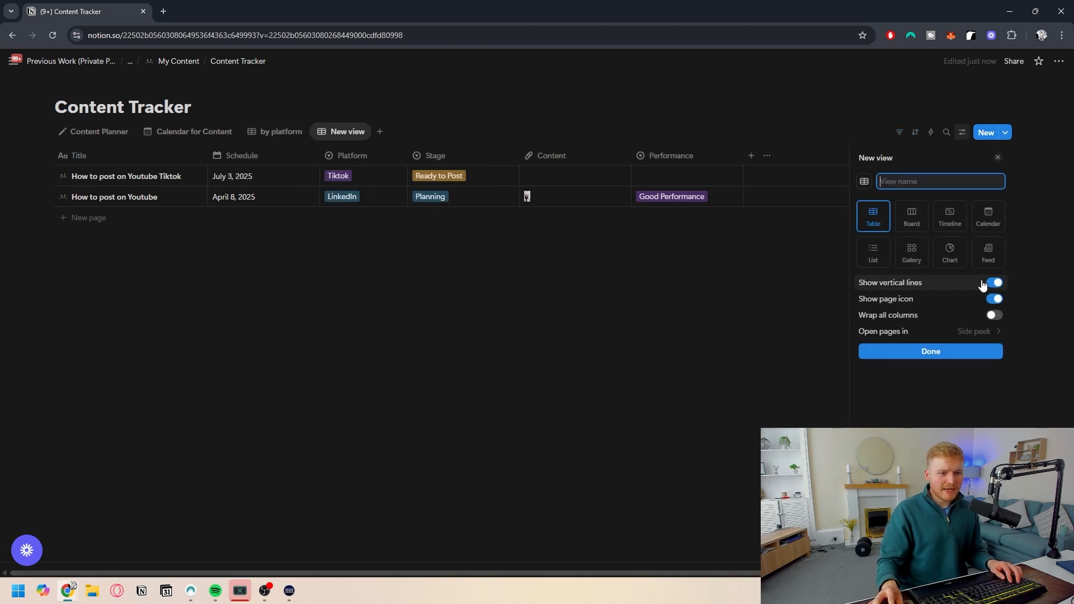
{"action": "type", "text": "This We"}
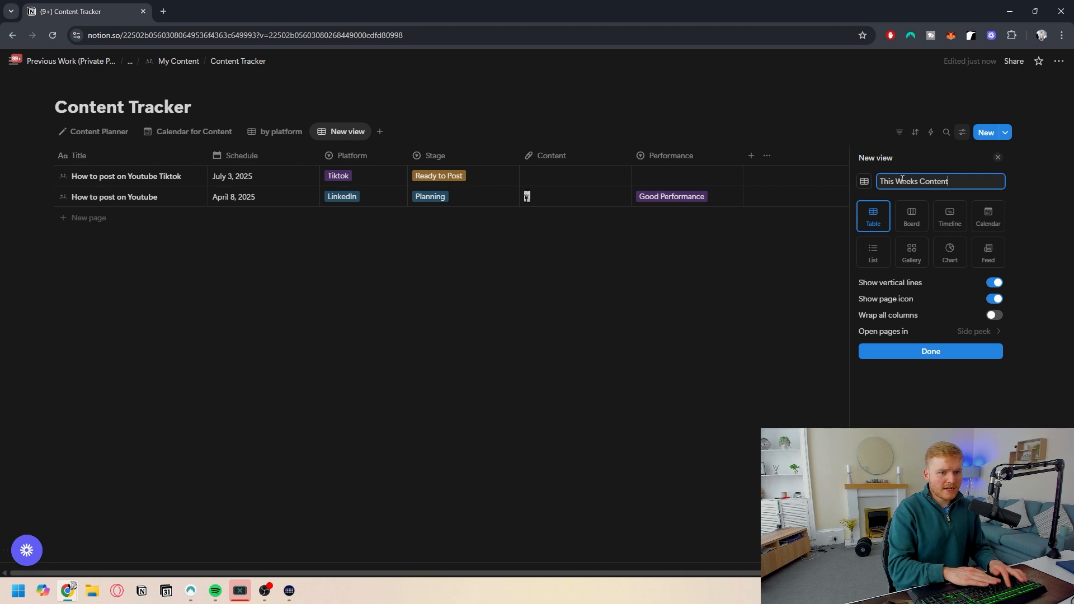
{"action": "type", "text": "eks Content"}
{"action": "left_click", "coordinate": [894, 353]}
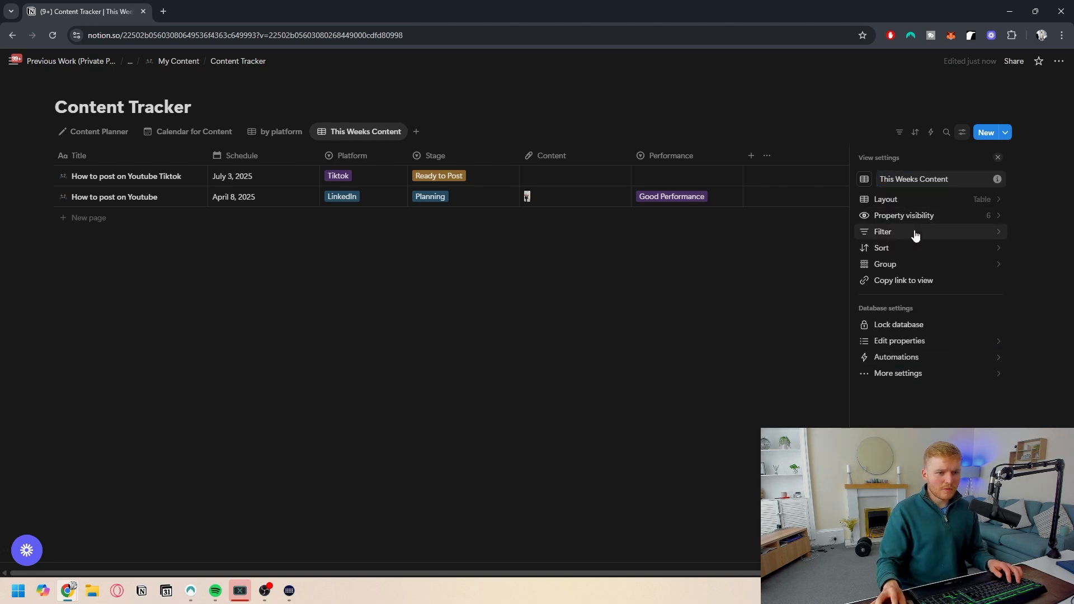
- Filter the This Weeks Content view to entries whose Schedule is this week
{"action": "left_click", "coordinate": [914, 235]}
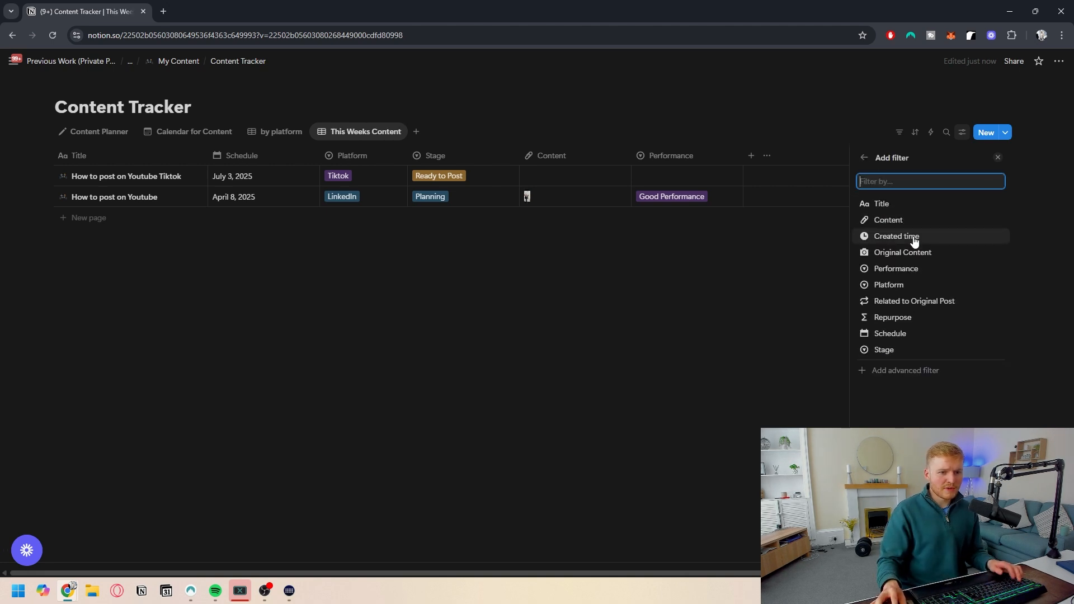
{"action": "left_click", "coordinate": [918, 335]}
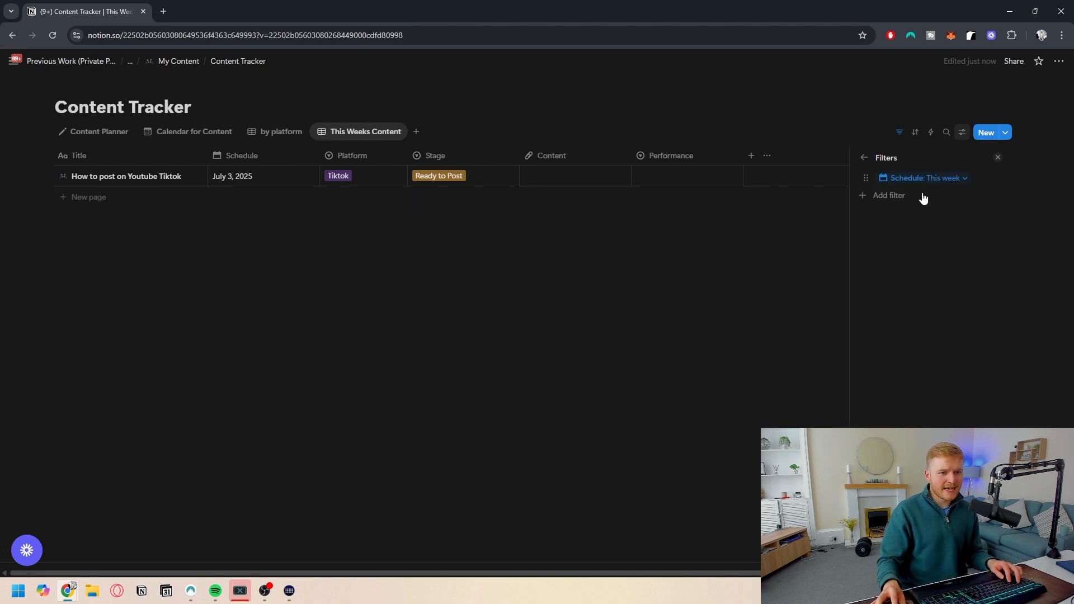
{"action": "left_click", "coordinate": [865, 160]}
- Sort the This Weeks Content view by Schedule and review its visible properties
{"action": "left_click", "coordinate": [918, 247]}
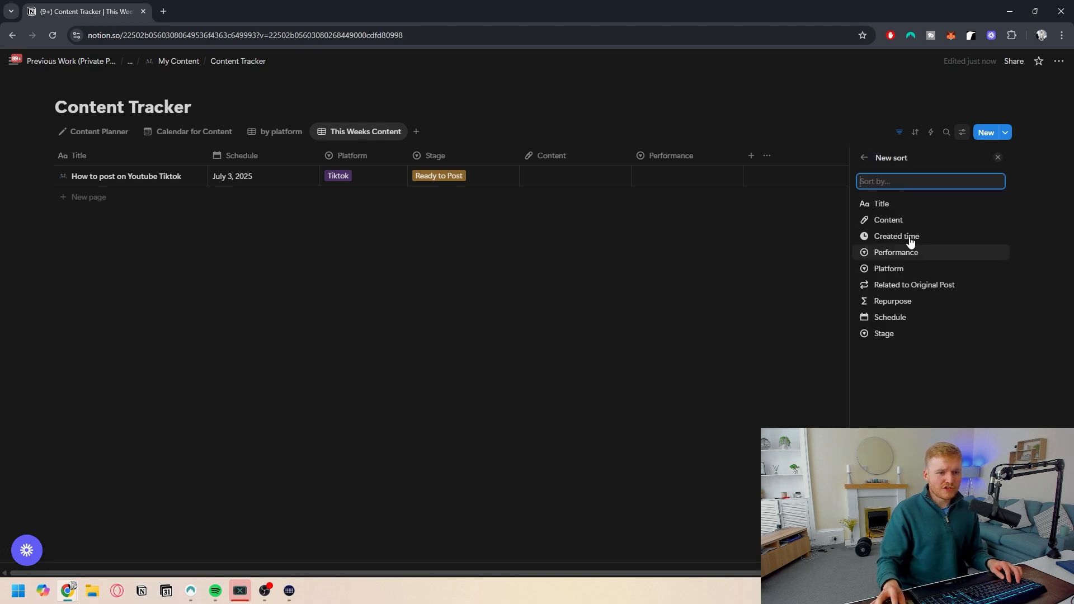
{"action": "left_click", "coordinate": [902, 319]}
{"action": "left_click", "coordinate": [945, 179]}
{"action": "left_click", "coordinate": [937, 220]}
{"action": "left_click", "coordinate": [843, 158]}
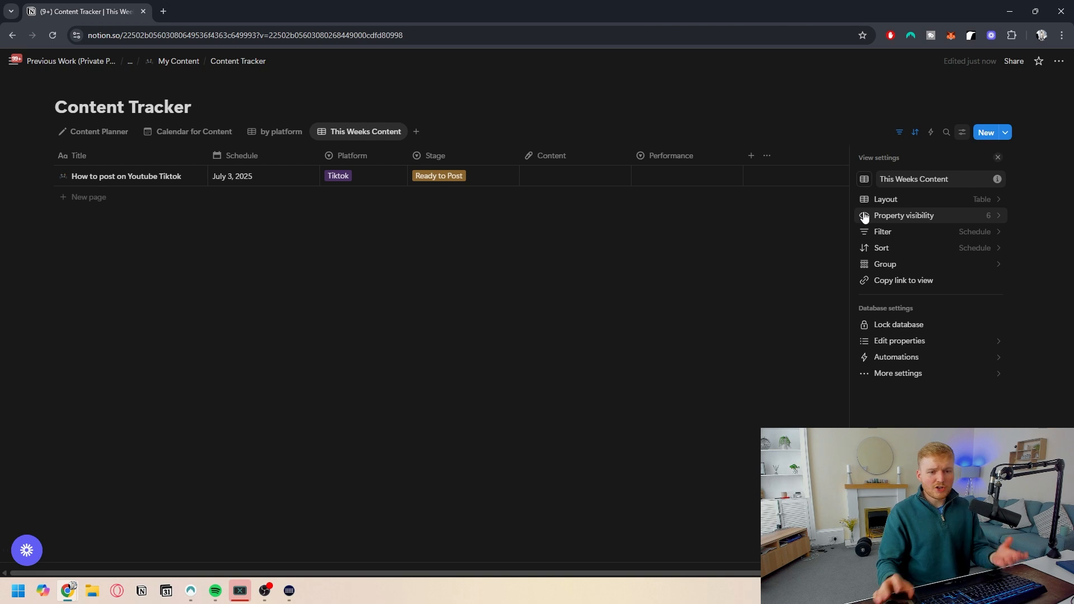
{"action": "left_click", "coordinate": [976, 223]}
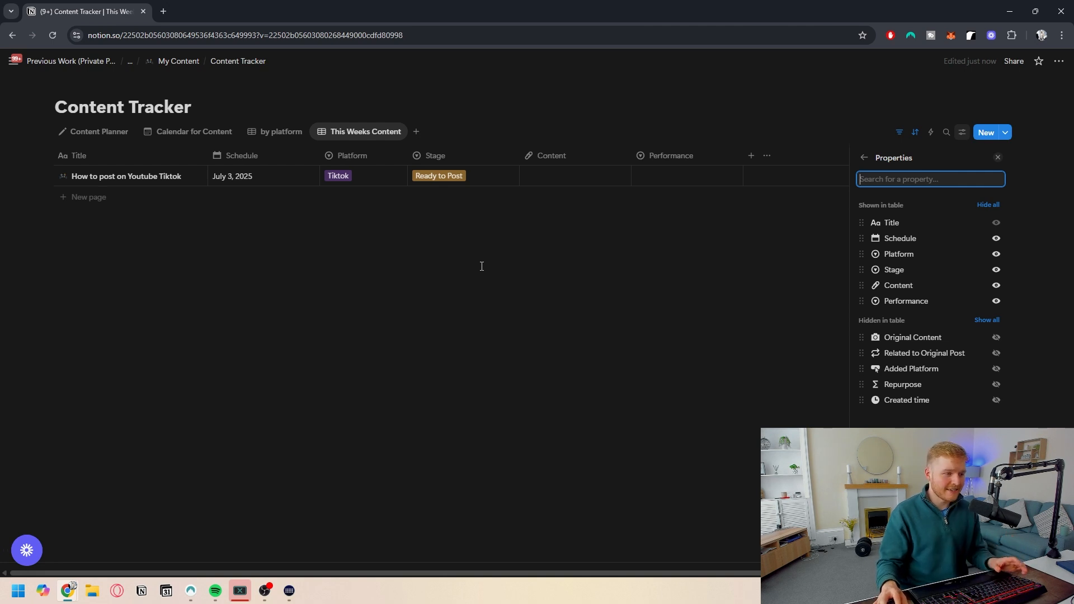
{"action": "key", "text": "Escape"}
- Add another table view named Repurposed
{"action": "left_click", "coordinate": [416, 131]}
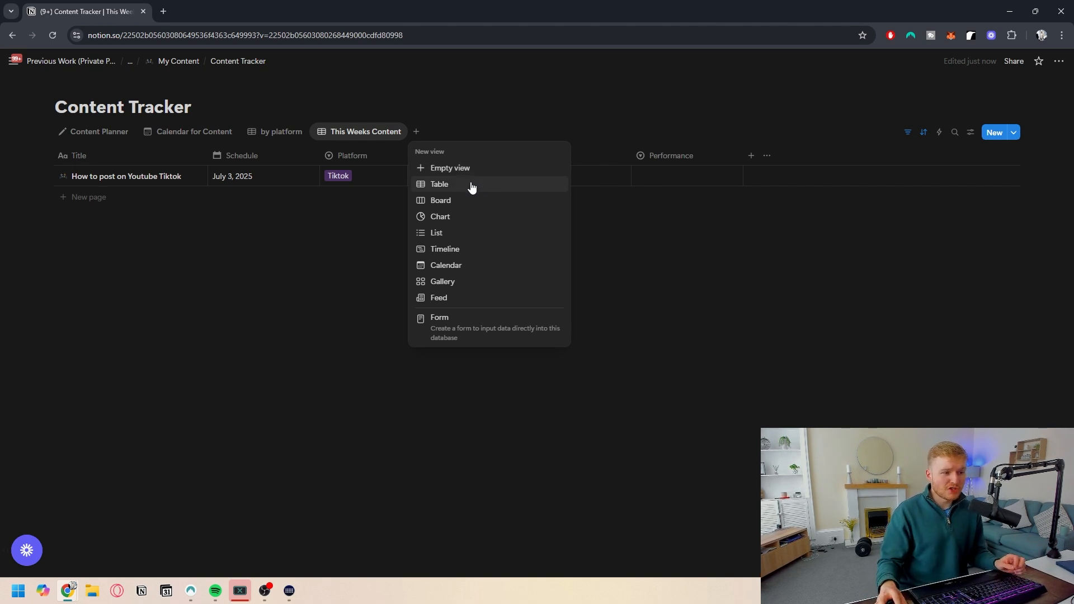
{"action": "left_click", "coordinate": [471, 186]}
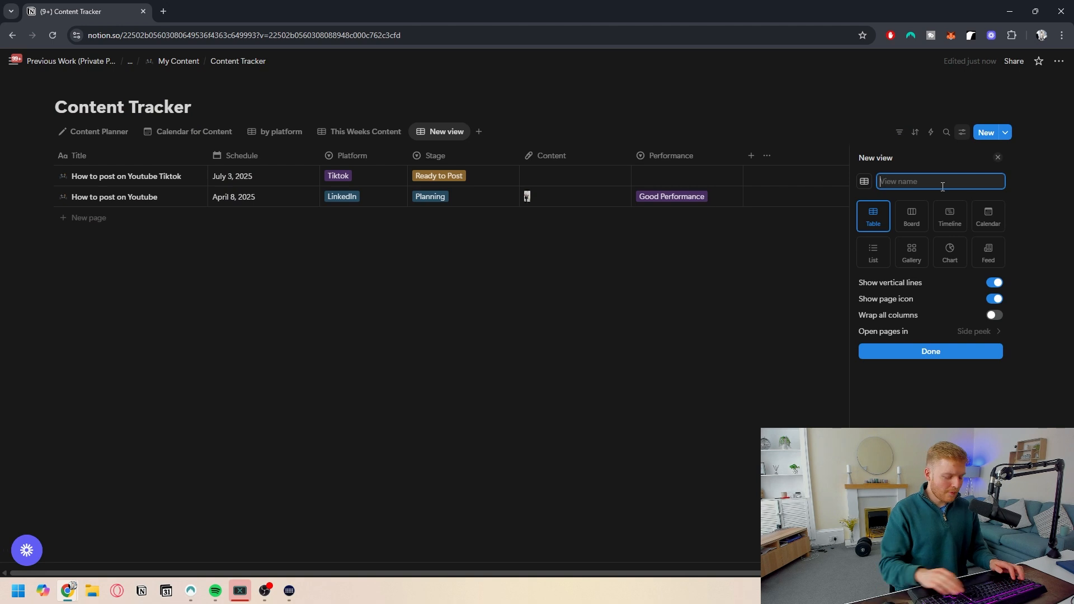
{"action": "type", "text": "Repurporsed"}
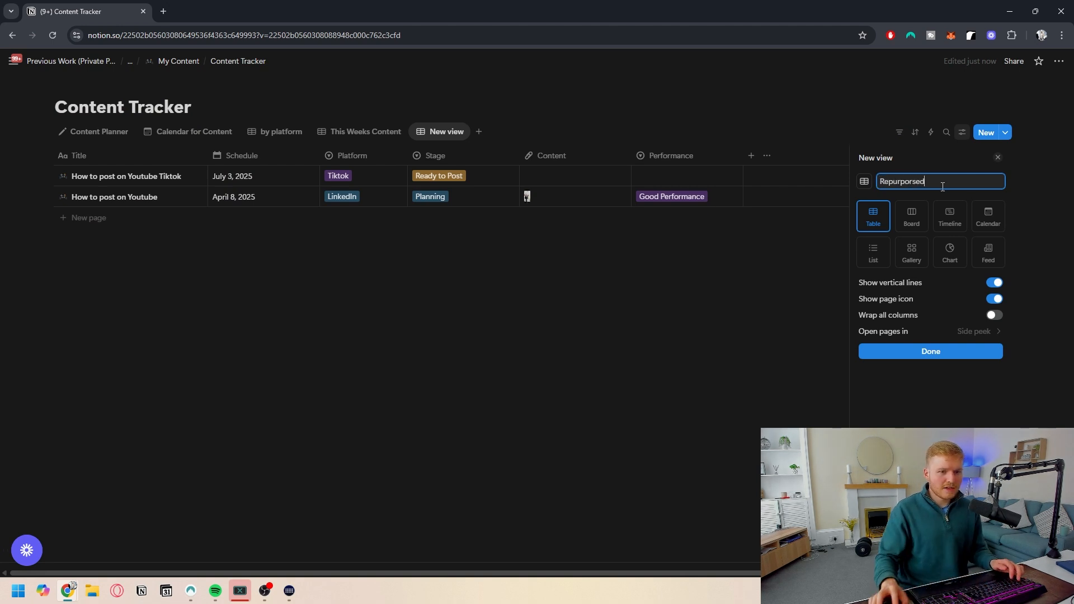
{"action": "left_click", "coordinate": [896, 353]}
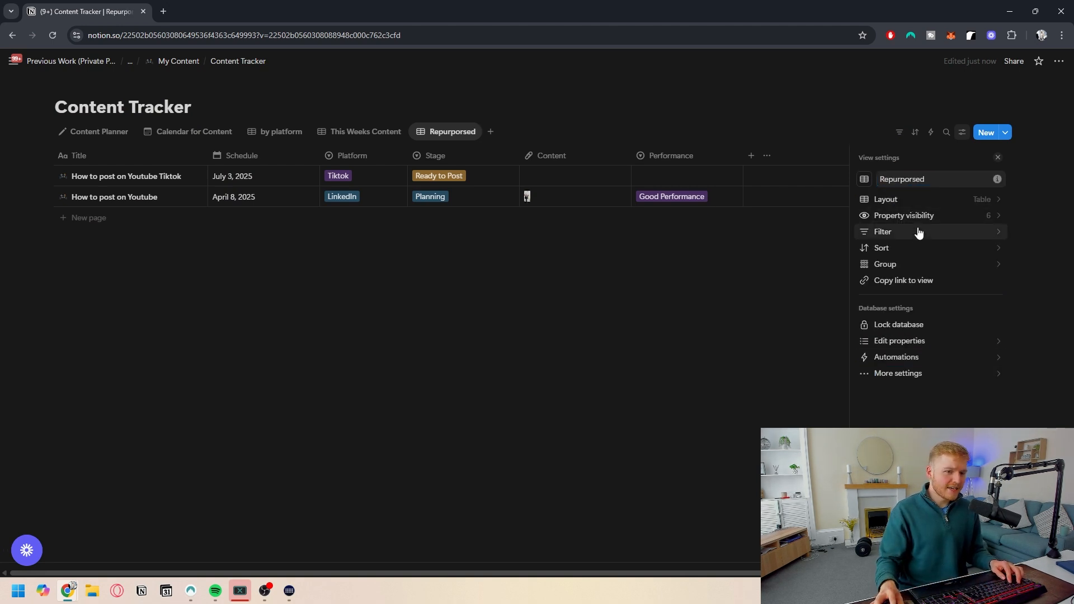
- Filter the Repurposed view to Performance of Good Engagement, Good Performance or Excellent
{"action": "left_click", "coordinate": [918, 232]}
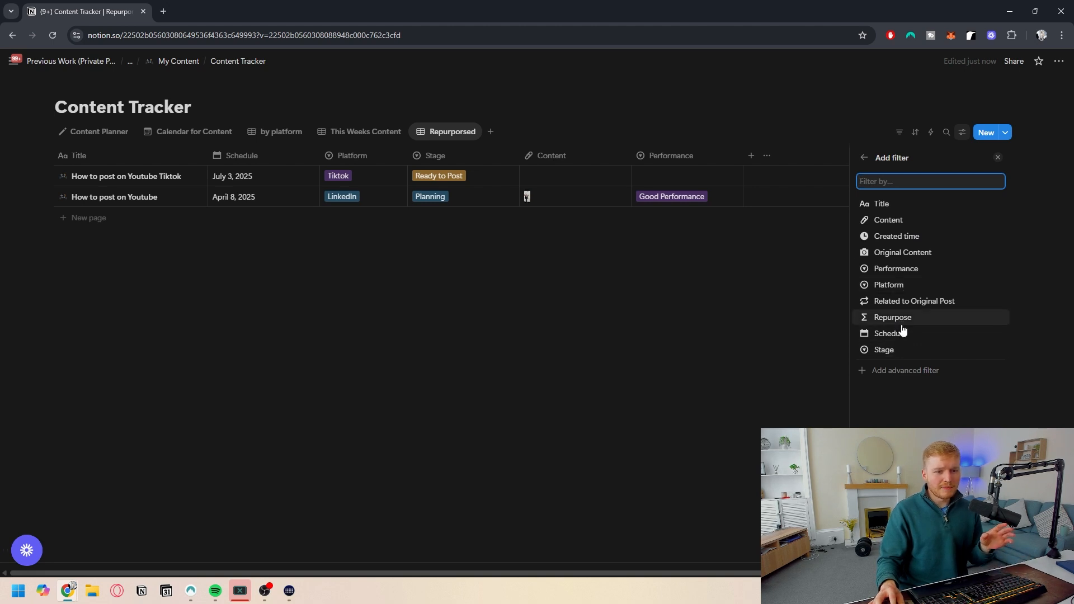
{"action": "left_click", "coordinate": [900, 269]}
{"action": "left_click", "coordinate": [908, 182]}
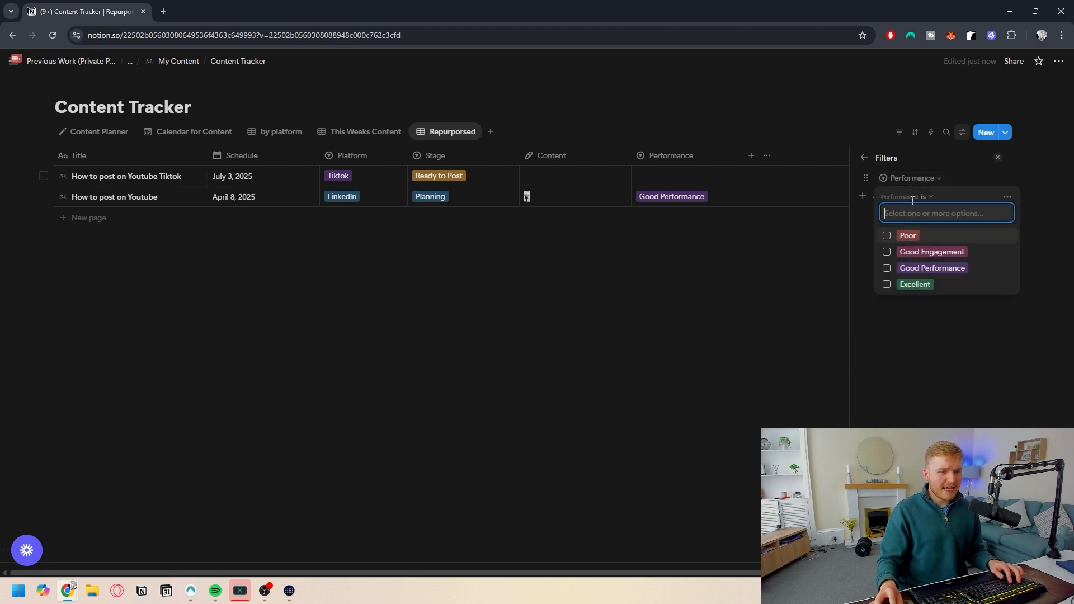
{"action": "left_click", "coordinate": [886, 251]}
{"action": "left_click", "coordinate": [886, 268]}
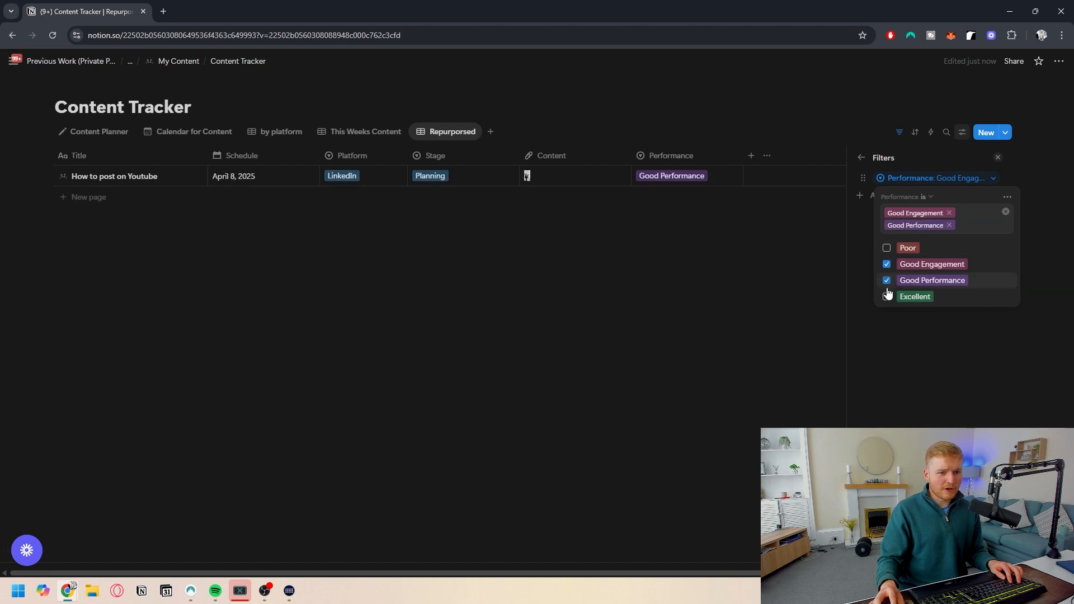
{"action": "left_click", "coordinate": [887, 296]}
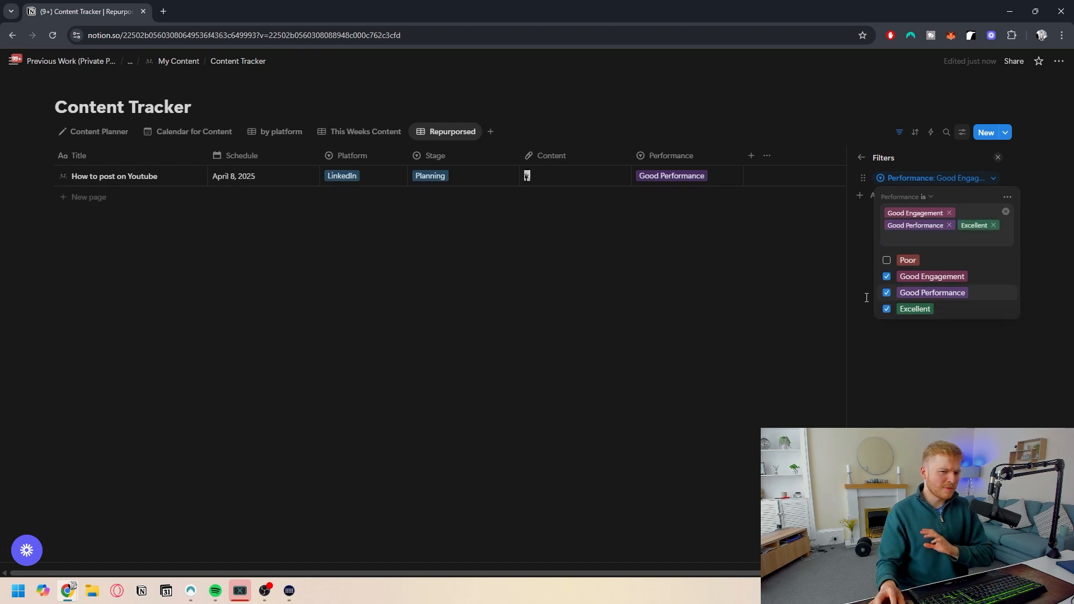
{"action": "left_click", "coordinate": [815, 266]}
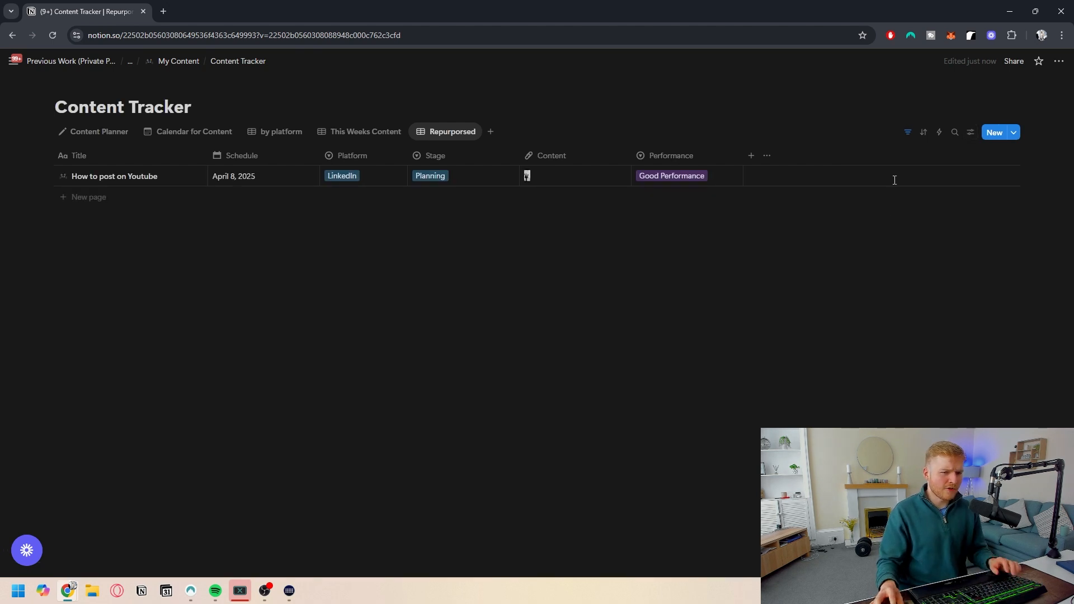
- Add a second filter where Repurpose contains "Repurpose"
{"action": "left_click", "coordinate": [906, 135]}
{"action": "left_click", "coordinate": [205, 160]}
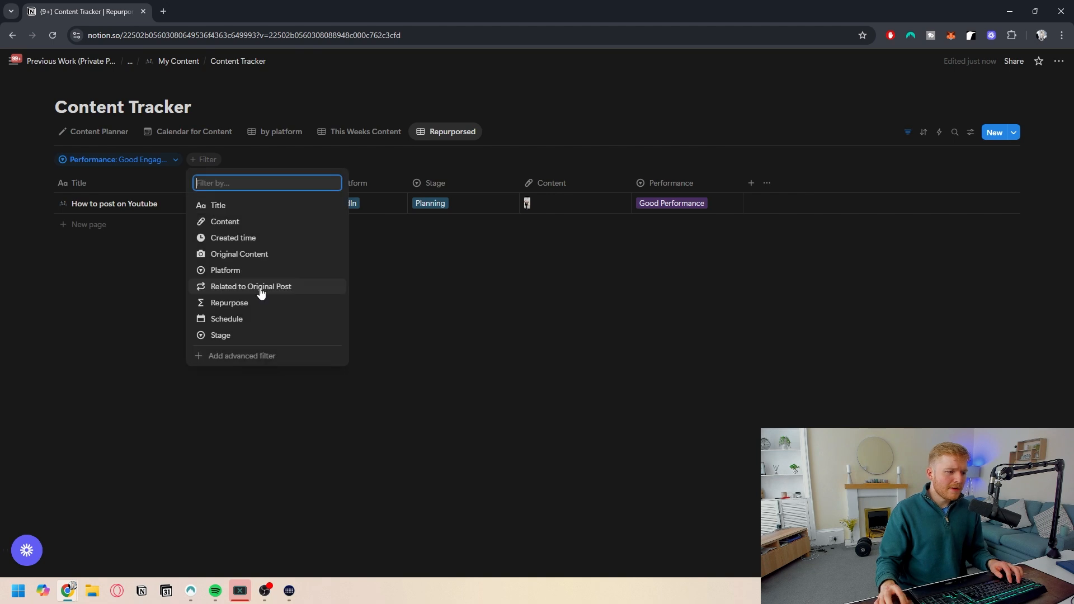
{"action": "left_click", "coordinate": [246, 303]}
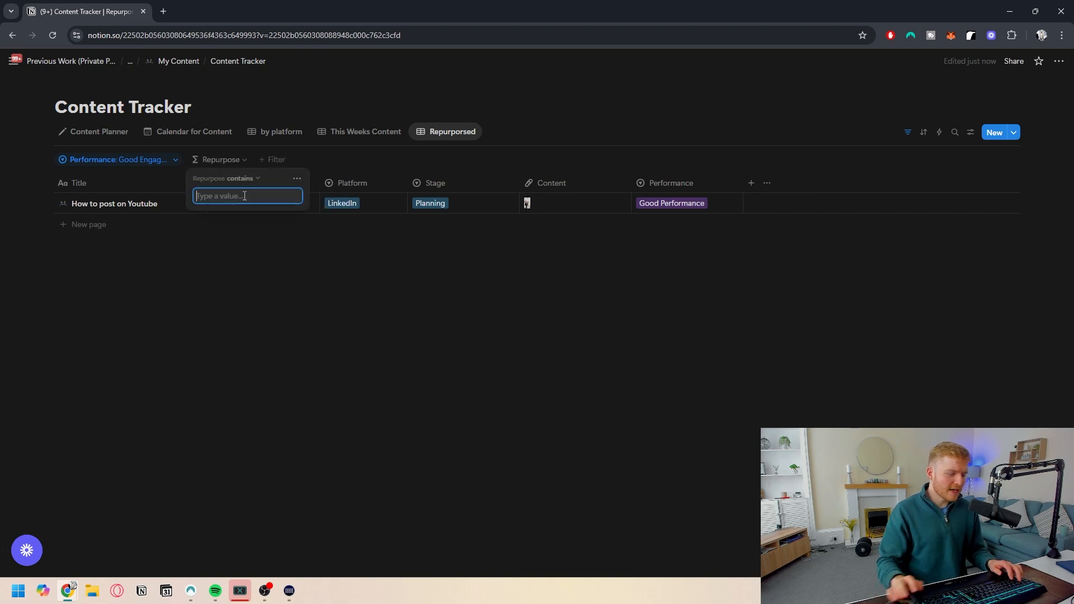
{"action": "type", "text": "Repurpose"}
{"action": "left_click", "coordinate": [227, 297]}
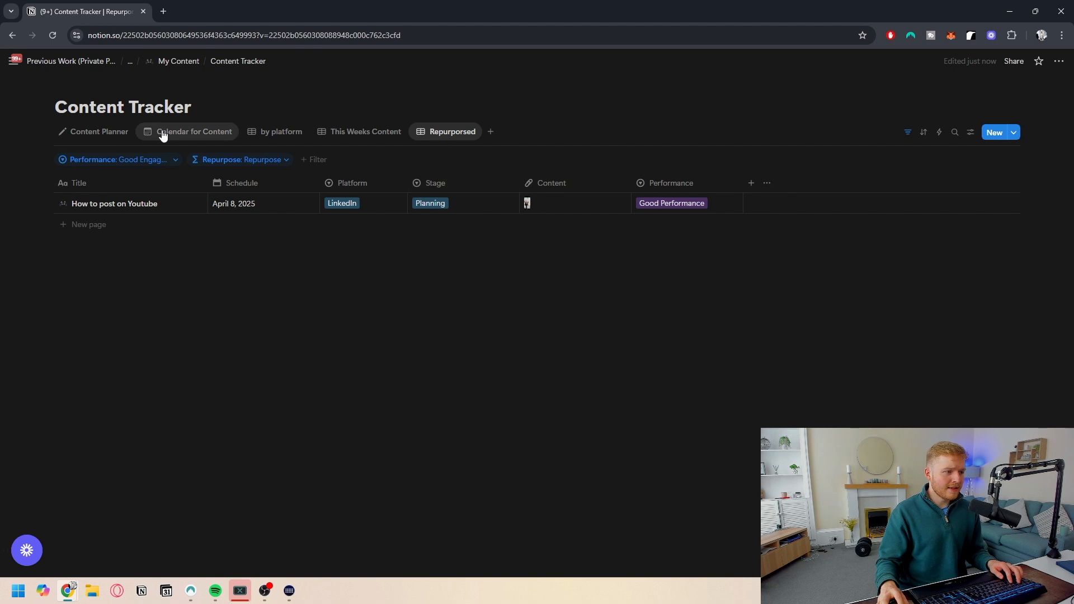
- Compare the Repurpose values in the Content Planner view with the Repurposed view
{"action": "left_click", "coordinate": [62, 133]}
{"action": "scroll", "coordinate": [731, 208], "scroll_direction": "right", "scroll_amount": 3}
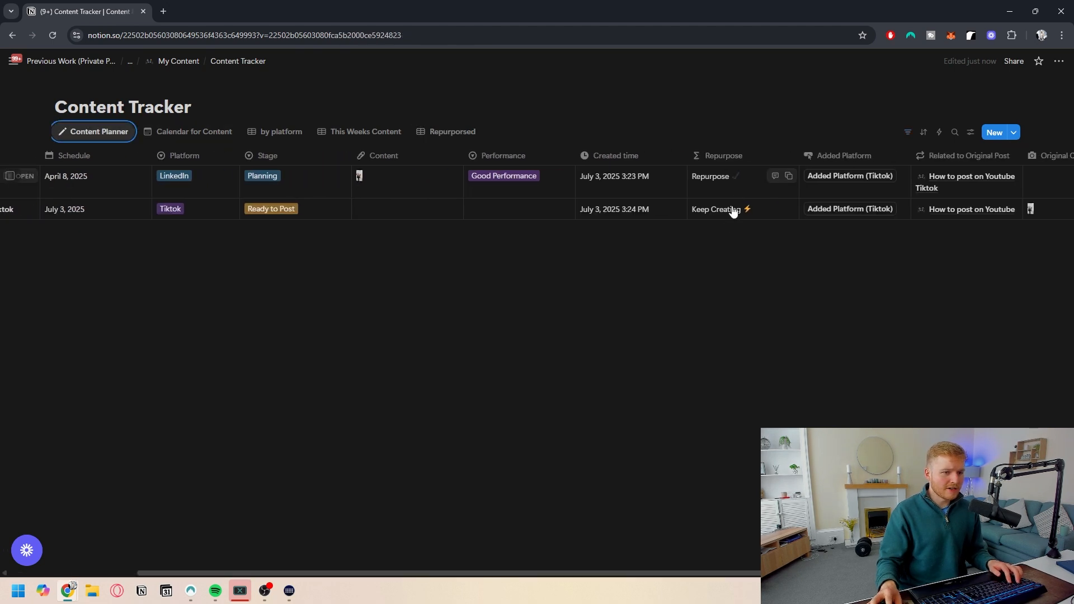
{"action": "scroll", "coordinate": [728, 211], "scroll_direction": "left", "scroll_amount": 3}
{"action": "left_click", "coordinate": [434, 129]}
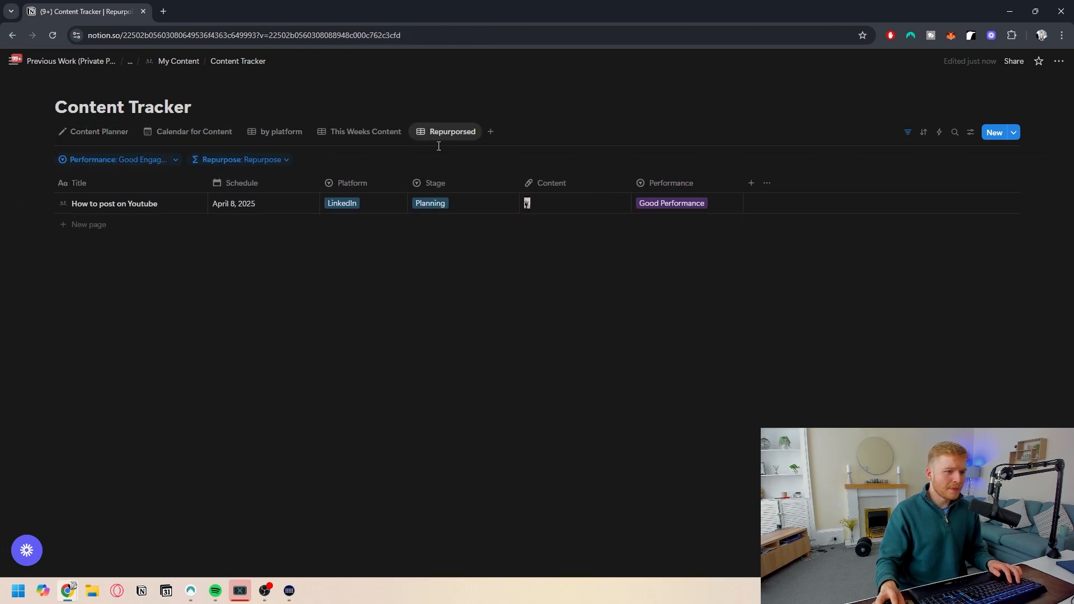
- Change the How to post on Youtube entry's Schedule date to June 6, 2025
{"action": "left_click", "coordinate": [277, 208]}
{"action": "left_click", "coordinate": [331, 247]}
{"action": "left_click", "coordinate": [331, 247]}
{"action": "left_click", "coordinate": [295, 299]}
{"action": "left_click", "coordinate": [497, 328]}
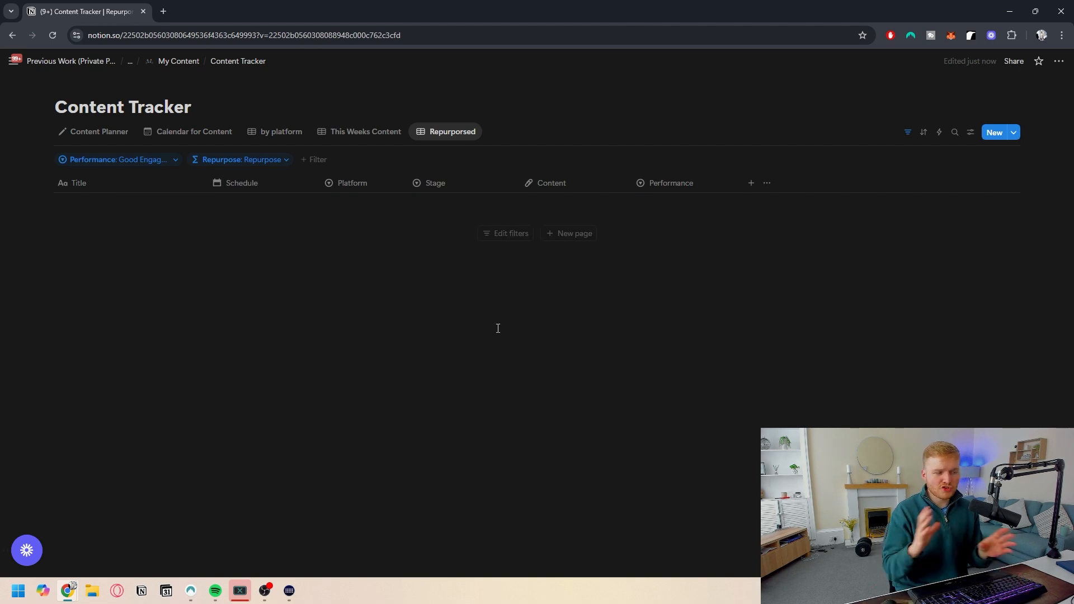
- In Content Planner, set the How to post on Youtube Schedule date to February 6, 2025
{"action": "left_click", "coordinate": [95, 133]}
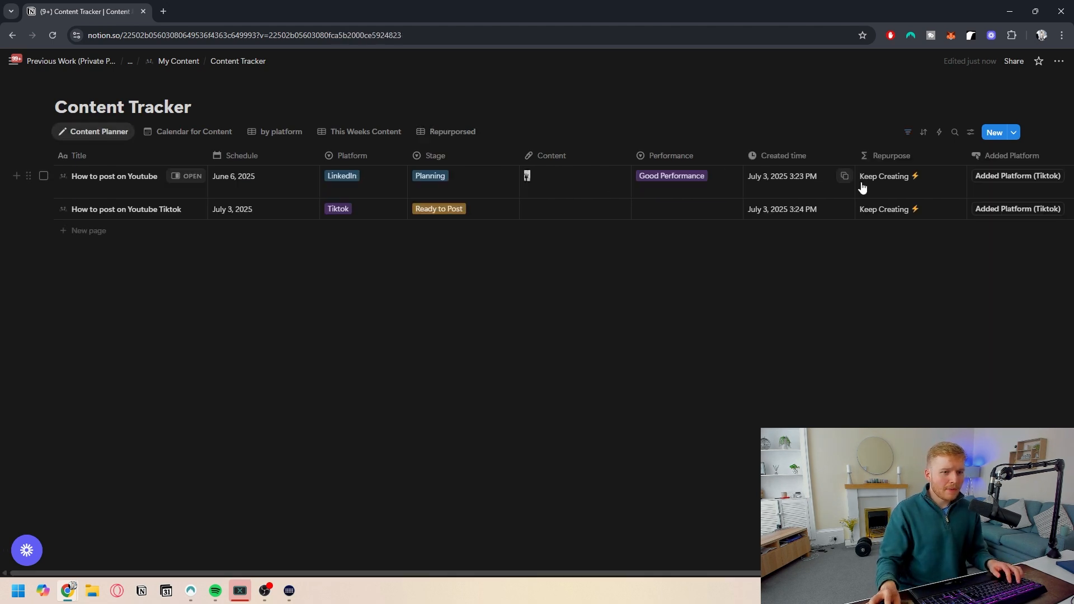
{"action": "left_click", "coordinate": [300, 185]}
{"action": "left_click", "coordinate": [318, 232]}
{"action": "left_click", "coordinate": [318, 232]}
{"action": "left_click", "coordinate": [319, 232]}
{"action": "left_click", "coordinate": [319, 232]}
{"action": "left_click", "coordinate": [277, 284]}
{"action": "left_click", "coordinate": [390, 312]}
{"action": "left_click", "coordinate": [425, 134]}
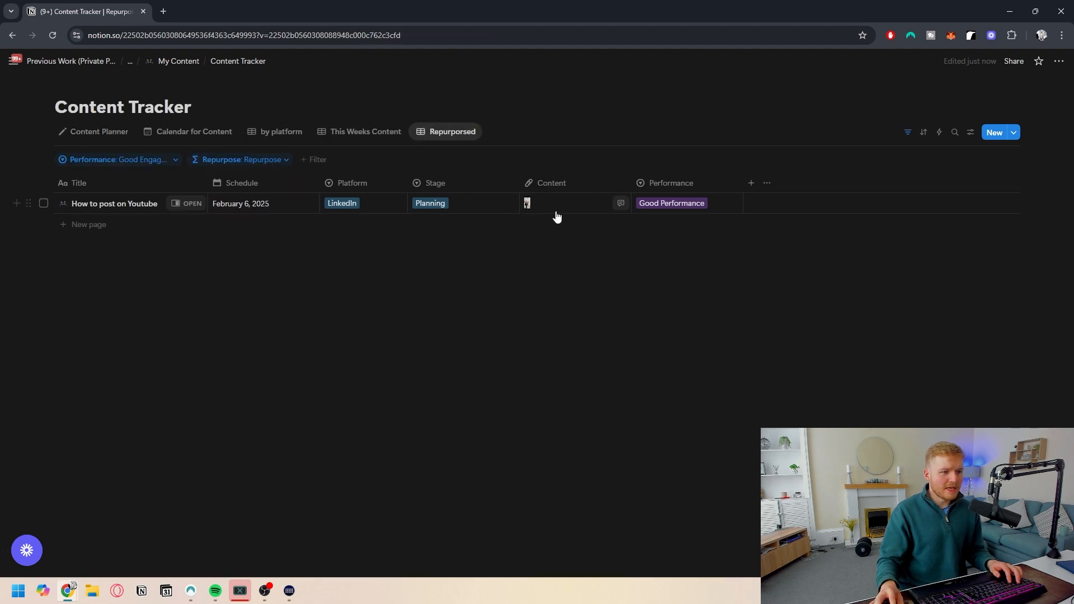
- Group the Repurposed view by Platform and show the Instagram and Tiktok groups
{"action": "left_click", "coordinate": [970, 132]}
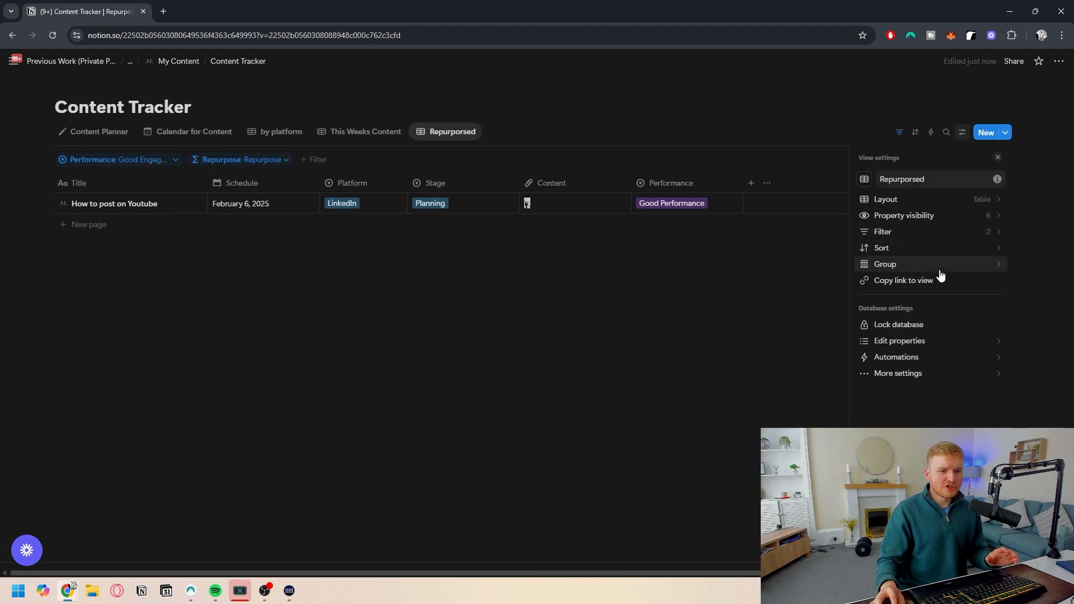
{"action": "left_click", "coordinate": [939, 267]}
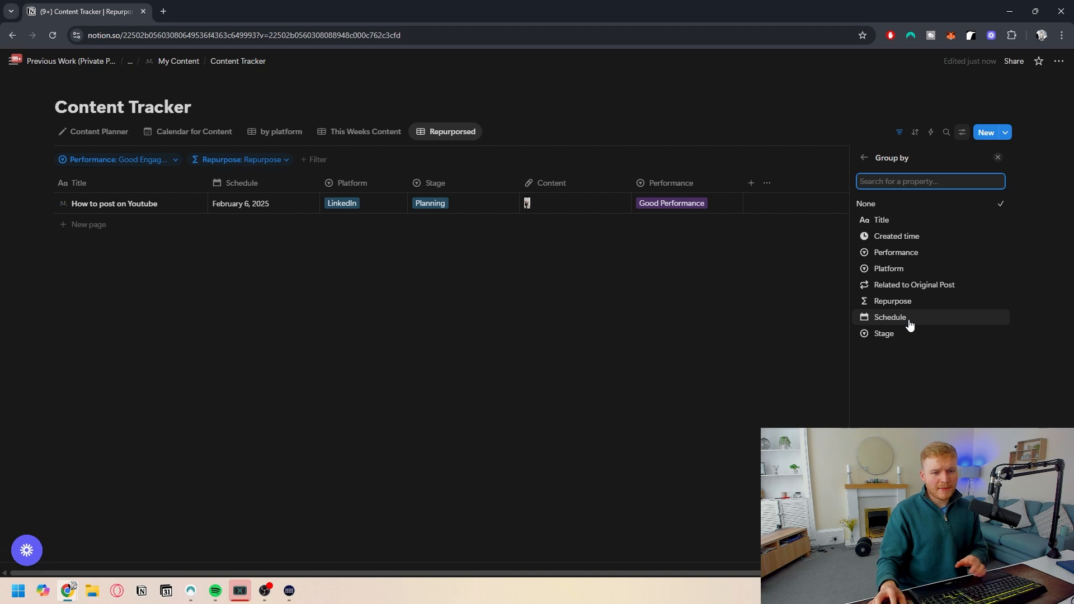
{"action": "left_click", "coordinate": [912, 269]}
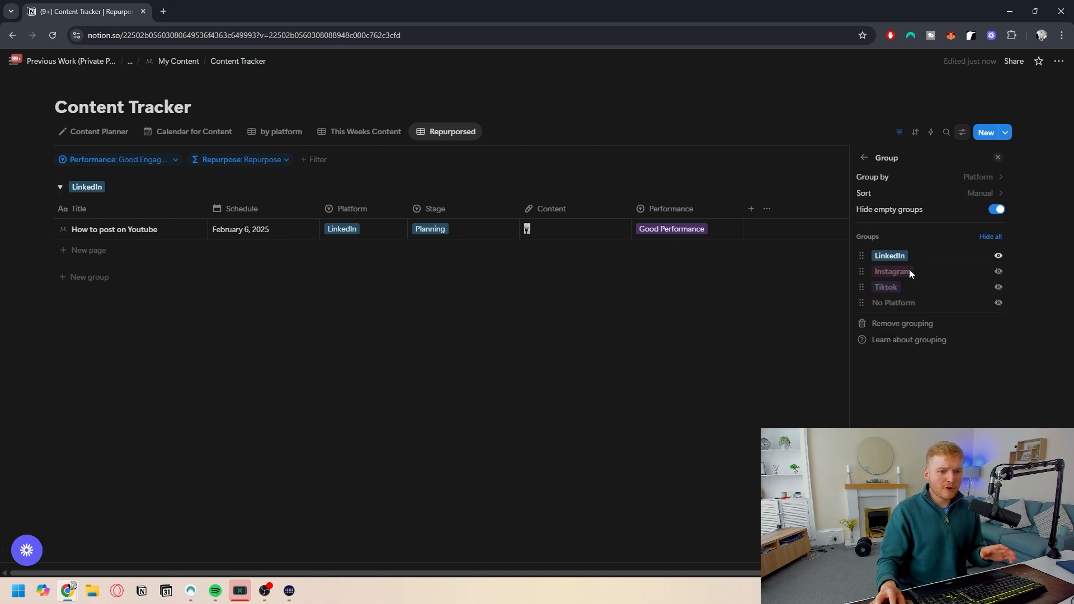
{"action": "left_click", "coordinate": [999, 271]}
{"action": "left_click", "coordinate": [999, 287]}
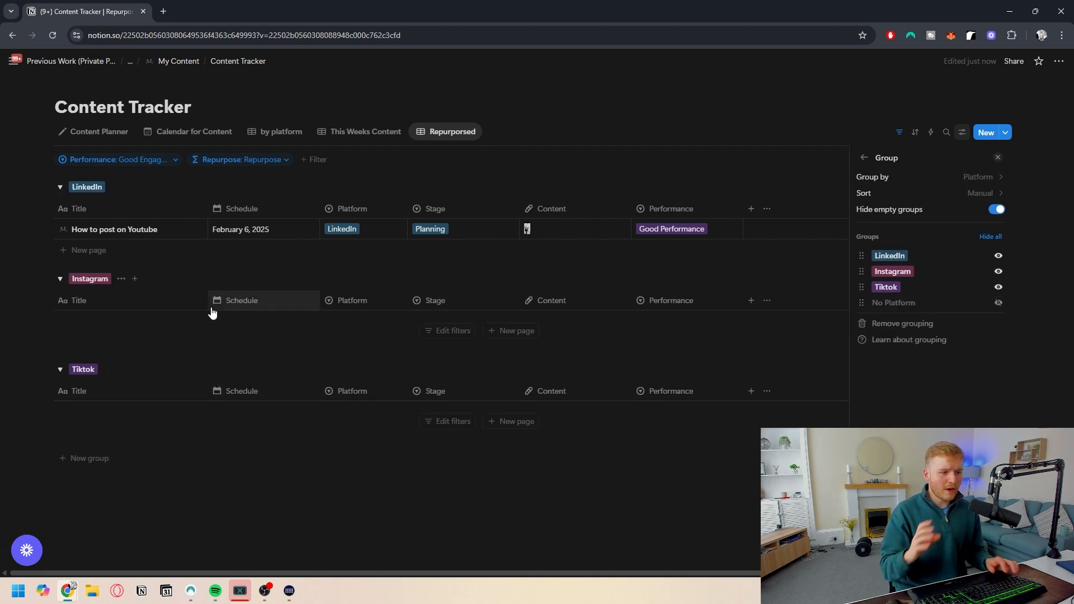
- Show the Added Platform, Related to Original Post and Original Content properties in the Repurposed view
{"action": "left_click", "coordinate": [864, 158]}
{"action": "left_click", "coordinate": [957, 216]}
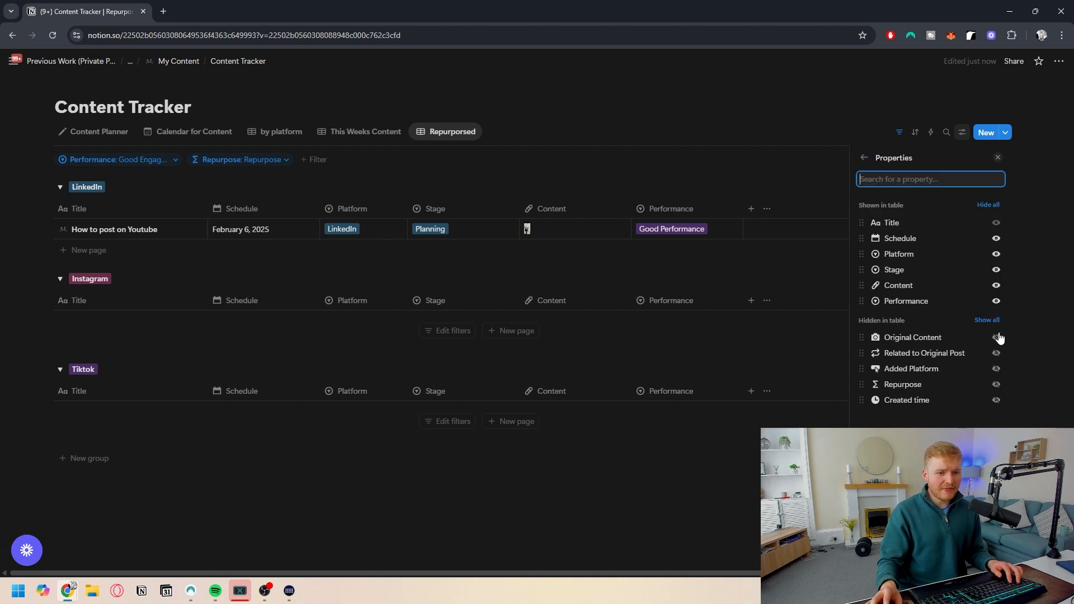
{"action": "left_click", "coordinate": [996, 370]}
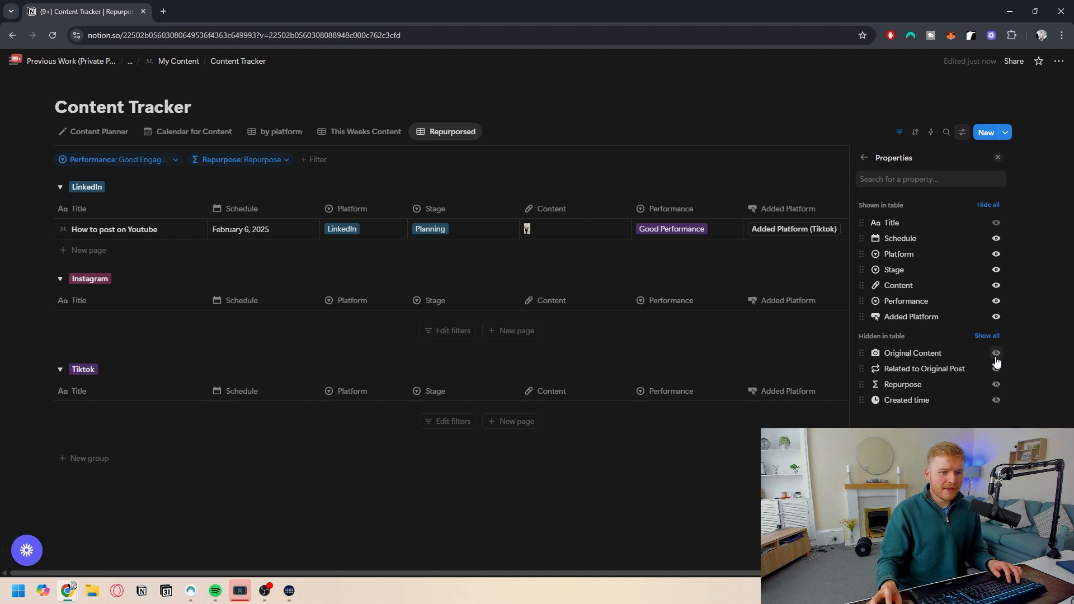
{"action": "left_click", "coordinate": [997, 369]}
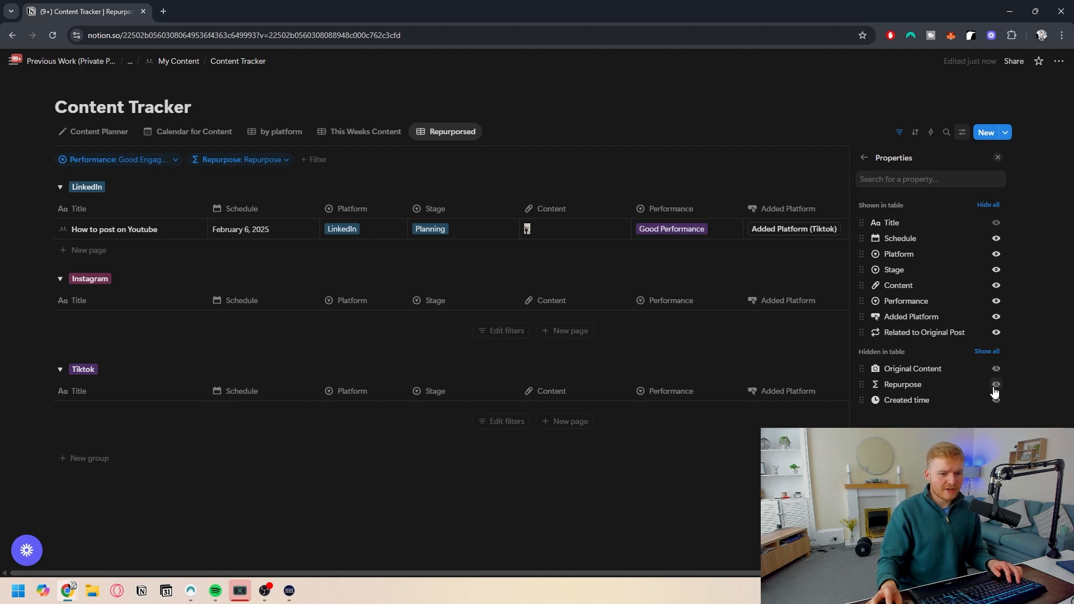
{"action": "left_click", "coordinate": [996, 368]}
{"action": "left_click", "coordinate": [546, 187]}
- Narrow the Content and Performance columns in the Repurposed view
{"action": "left_click_drag", "start_coordinate": [630, 209], "coordinate": [592, 209]}
{"action": "left_click_drag", "start_coordinate": [706, 208], "coordinate": [692, 209]}
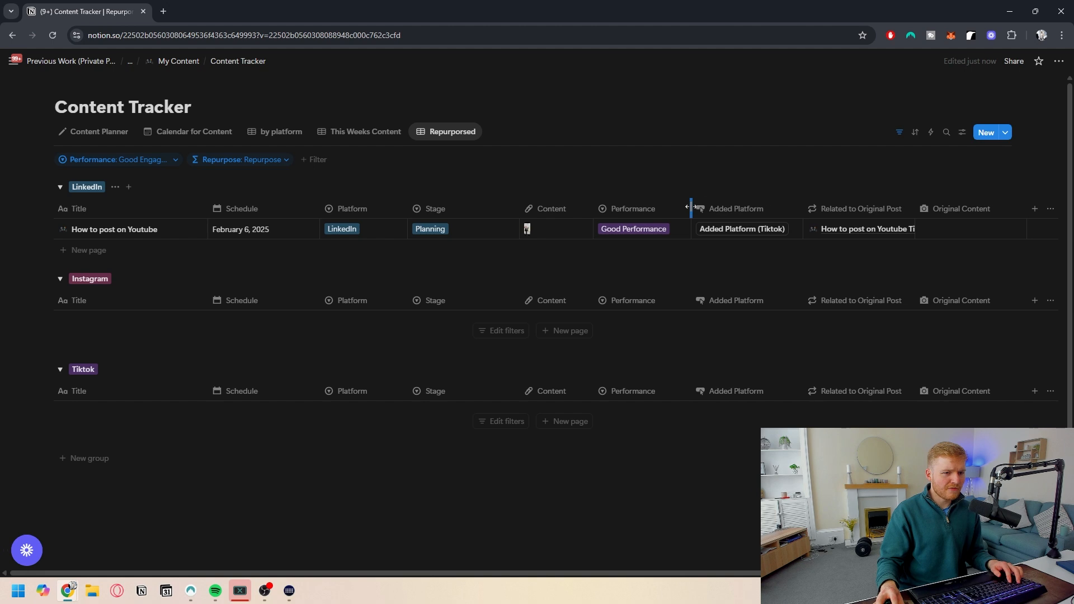
- Wrap the text of the Related to Original Post column and narrow the Title and Schedule columns in the Repurposed view
{"action": "left_click", "coordinate": [900, 209]}
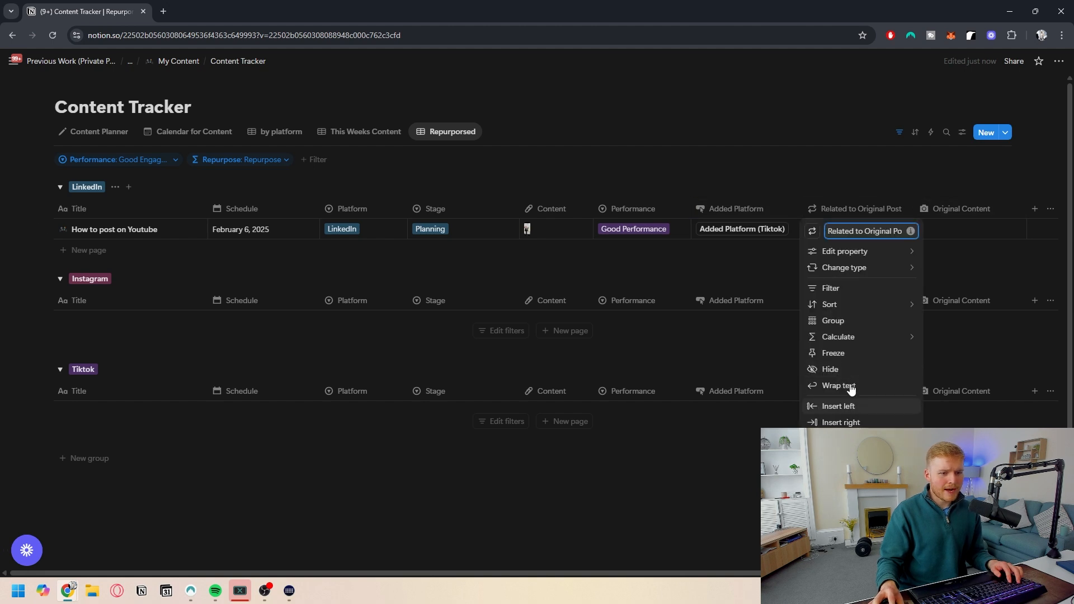
{"action": "left_click", "coordinate": [850, 387]}
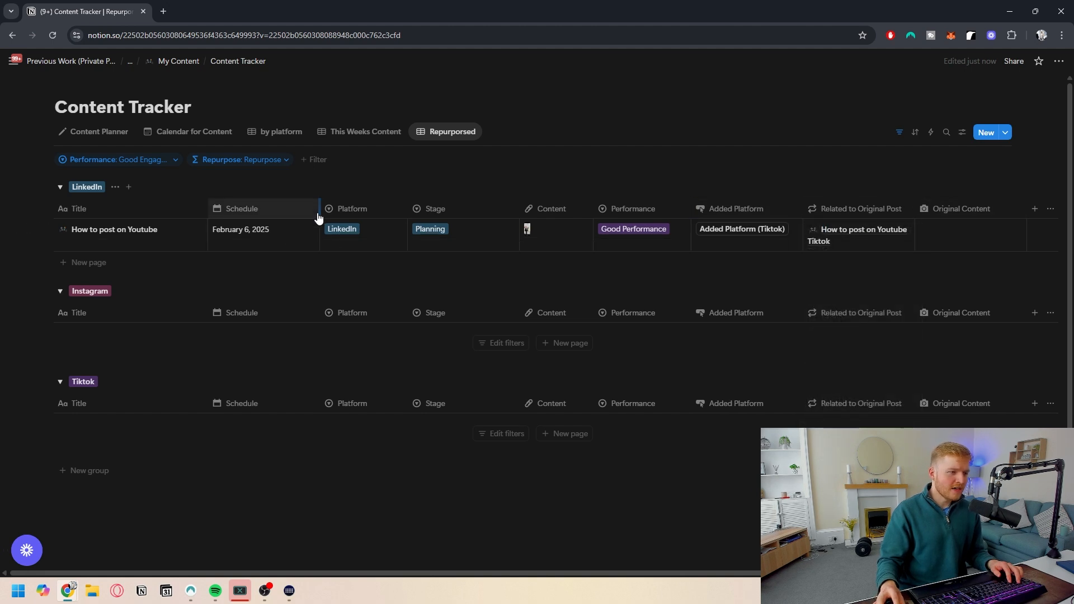
{"action": "left_click_drag", "start_coordinate": [319, 207], "coordinate": [306, 207]}
{"action": "left_click_drag", "start_coordinate": [207, 207], "coordinate": [190, 207]}
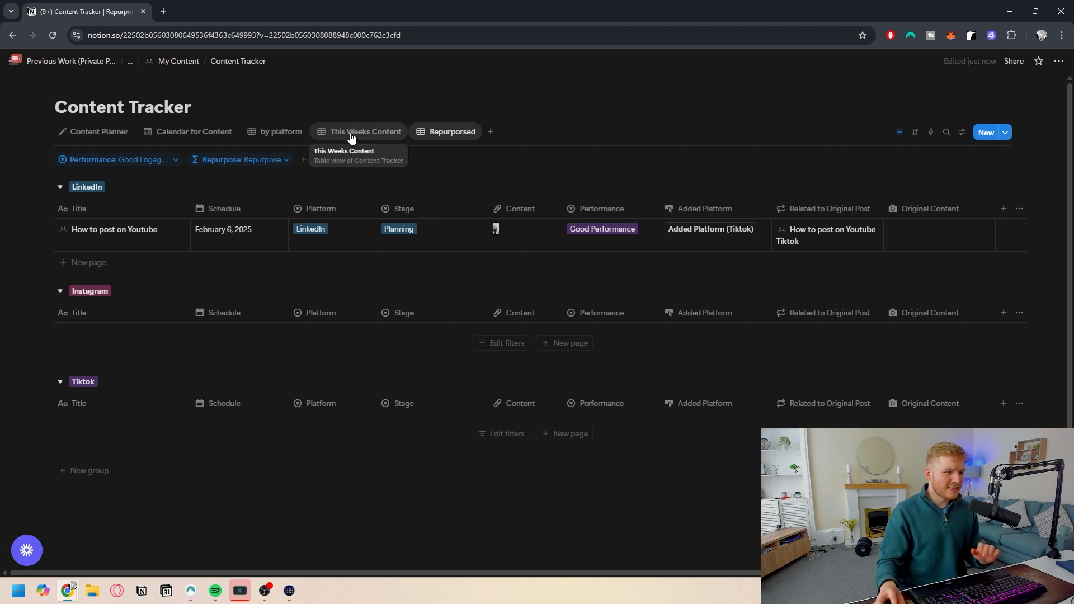
- Review each of the Content Tracker's views, ending back on the Repurposed view
{"action": "left_click", "coordinate": [115, 133]}
{"action": "left_click", "coordinate": [156, 138]}
{"action": "left_click", "coordinate": [286, 136]}
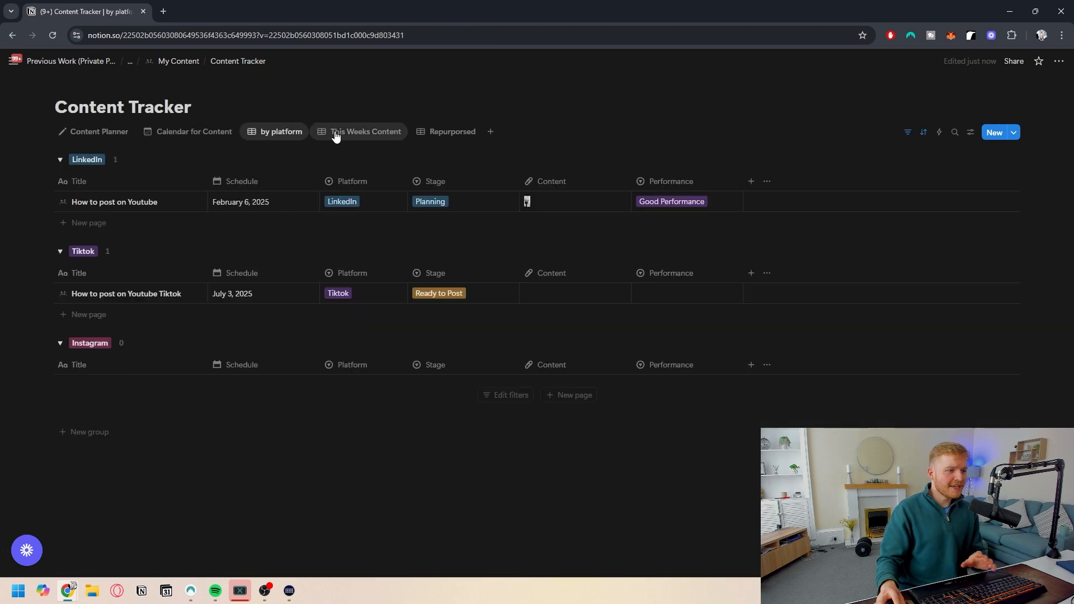
{"action": "left_click", "coordinate": [338, 136]}
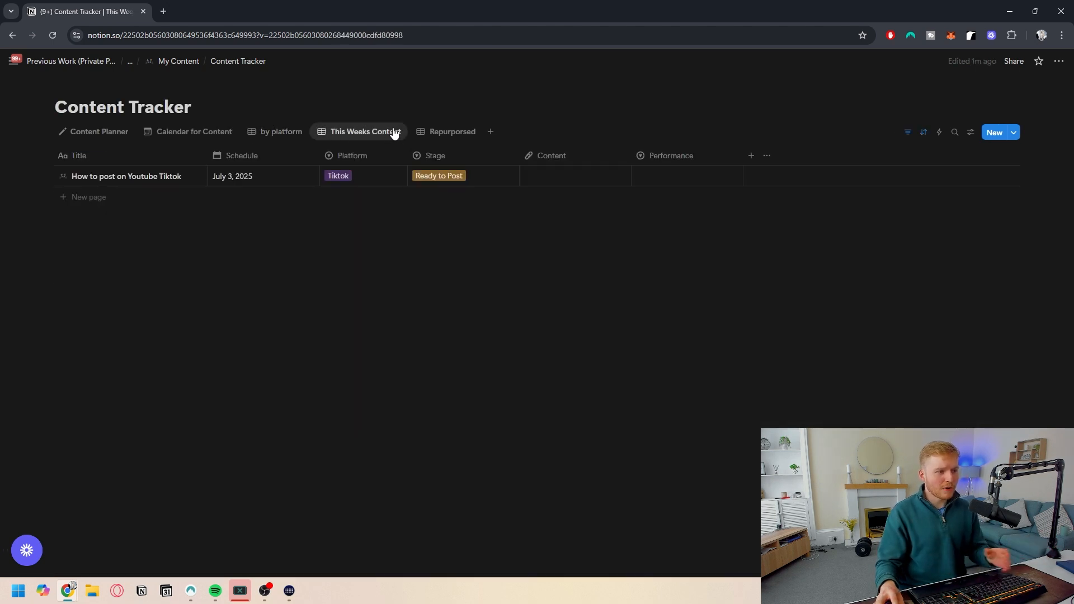
{"action": "left_click", "coordinate": [439, 137]}
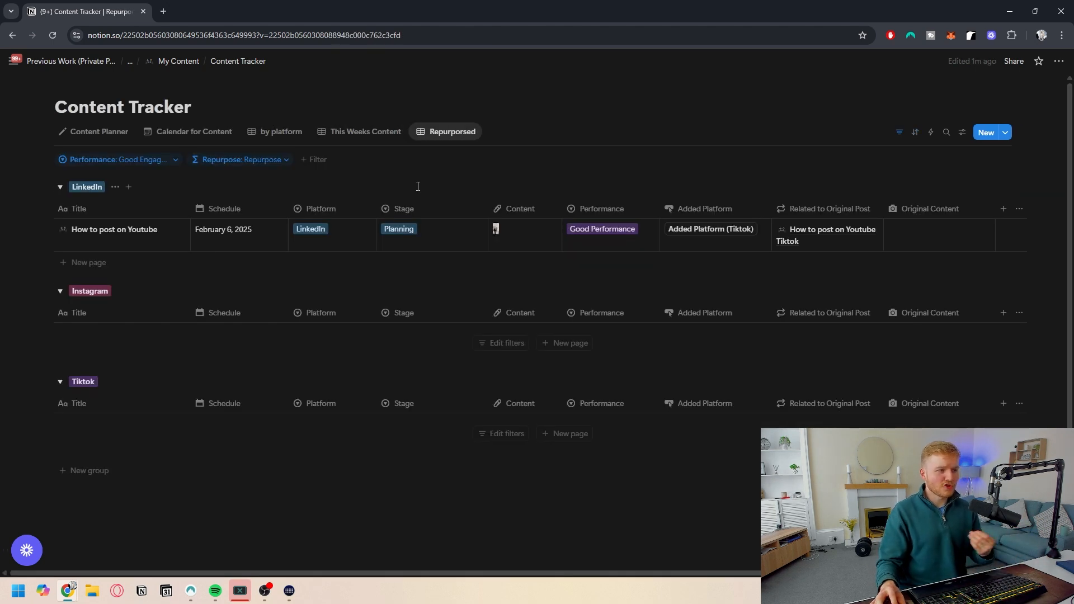
- Go back to the My Content page and insert a new inline database below Content Tracker
{"action": "key", "text": "alt+Left"}
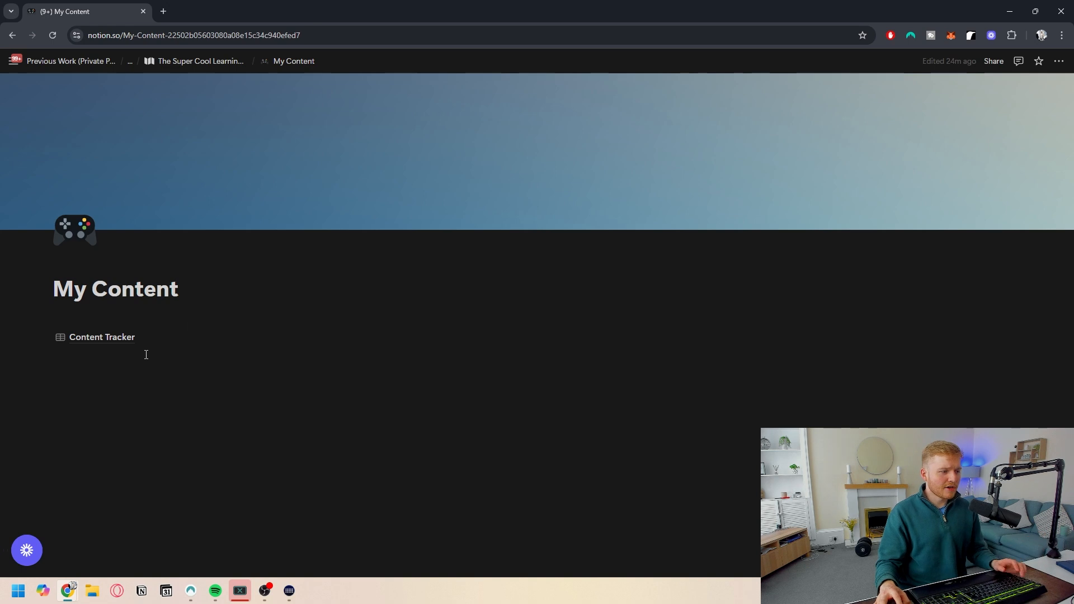
{"action": "left_click", "coordinate": [124, 352]}
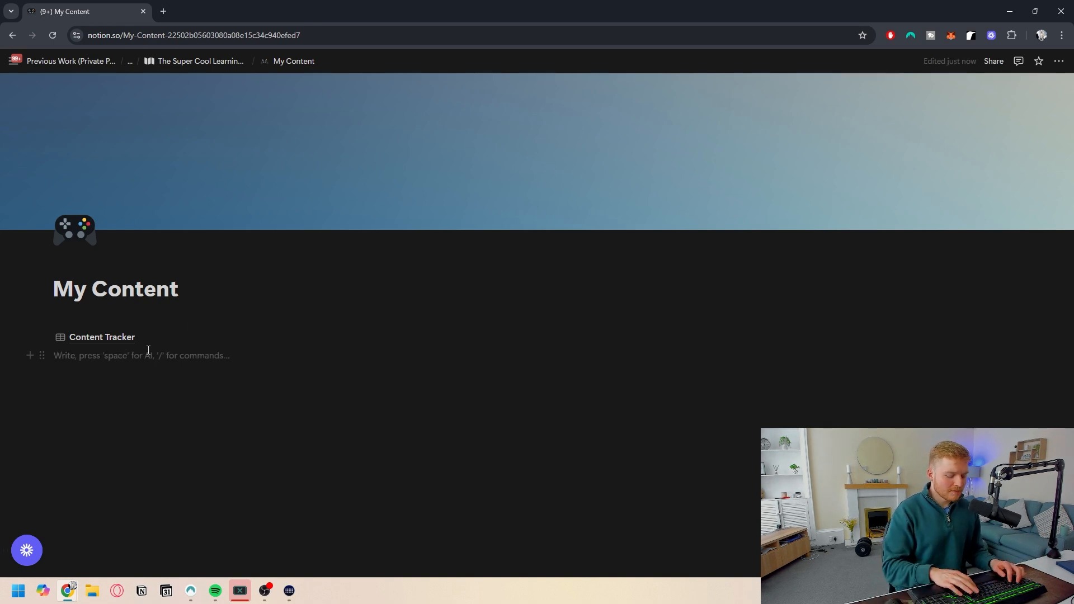
{"action": "type", "text": "/data"}
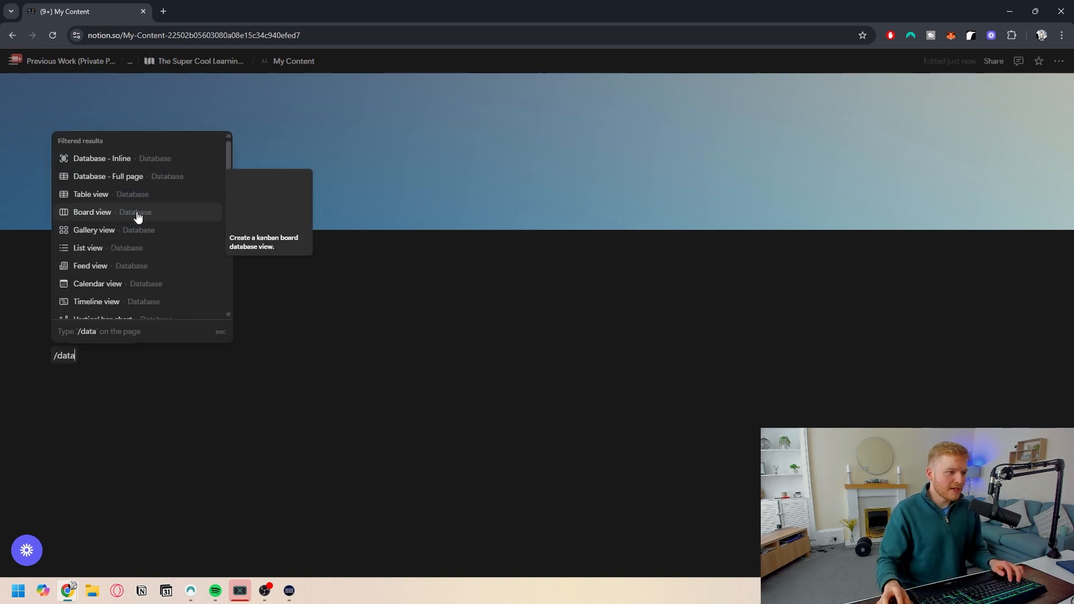
{"action": "left_click", "coordinate": [127, 179]}
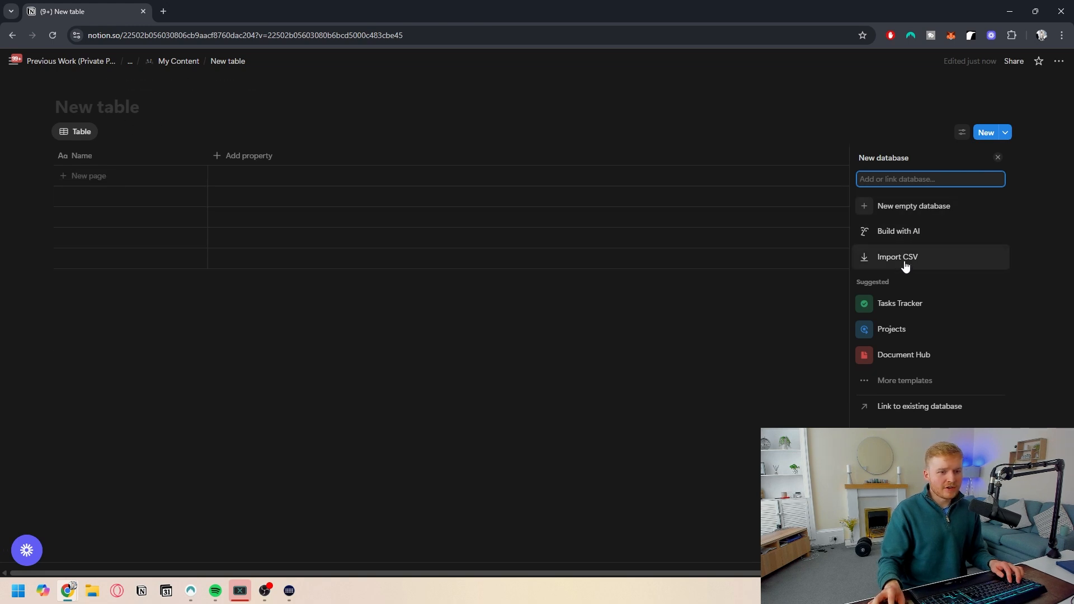
- Use Build with AI to request an ideas tracker for my content, from which the best ideas will be taken and added on
{"action": "left_click", "coordinate": [910, 240]}
{"action": "type", "text": "c"}
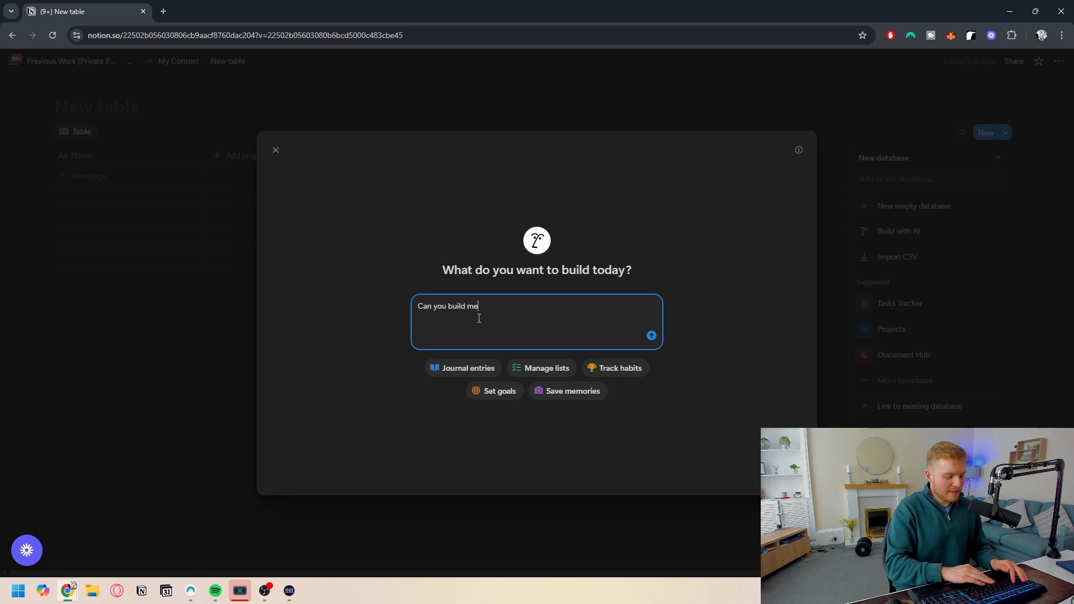
{"action": "type", "text": "an you build me an ideas tracker for my content"}
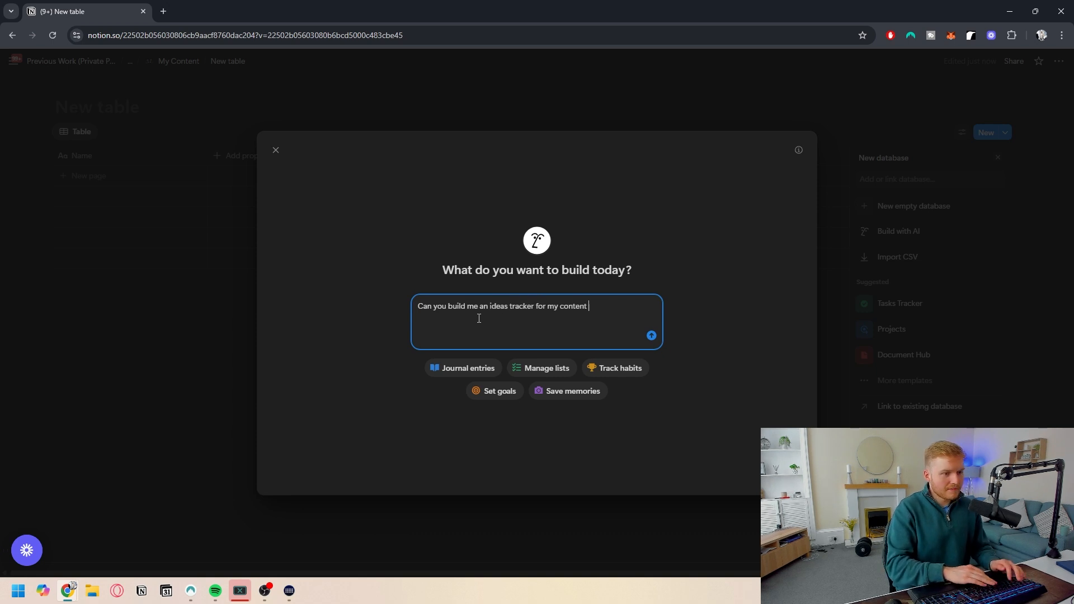
{"action": "type", "text": " that I will take the best ones and add to my content calend"}
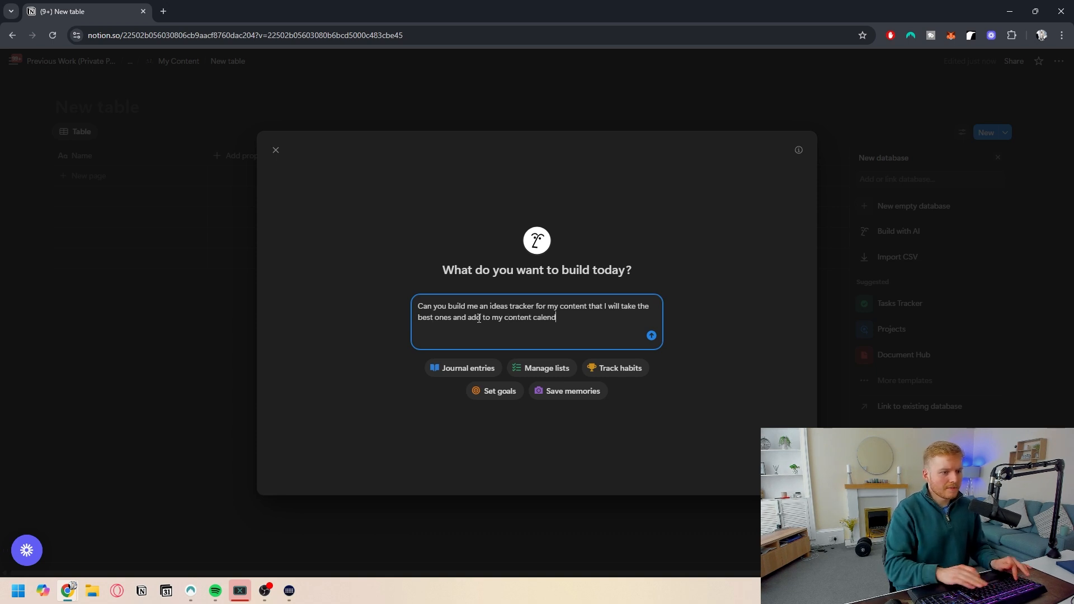
{"action": "key", "text": "Return"}
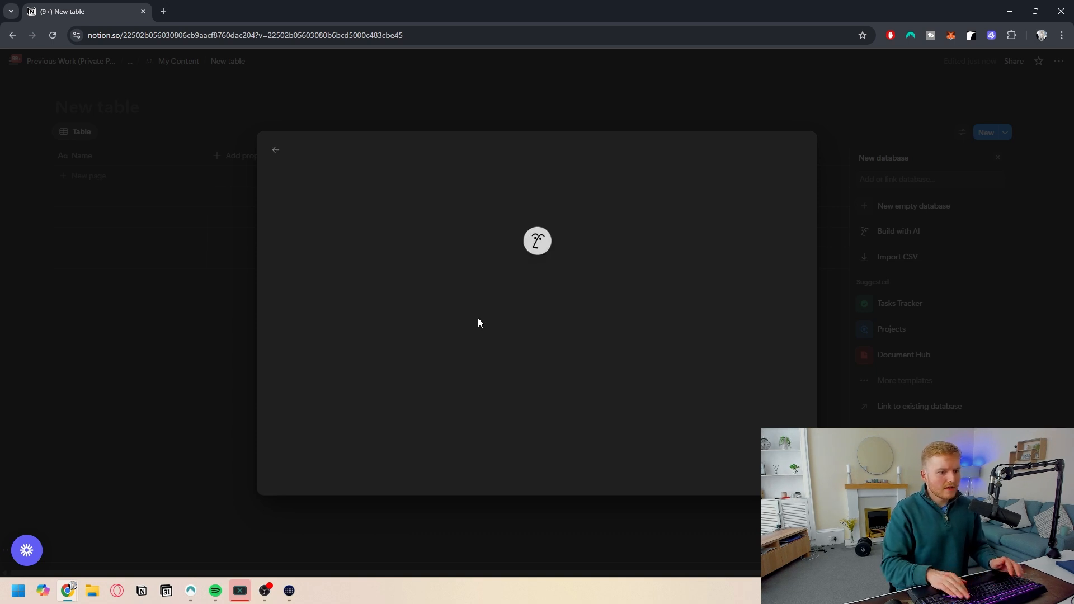
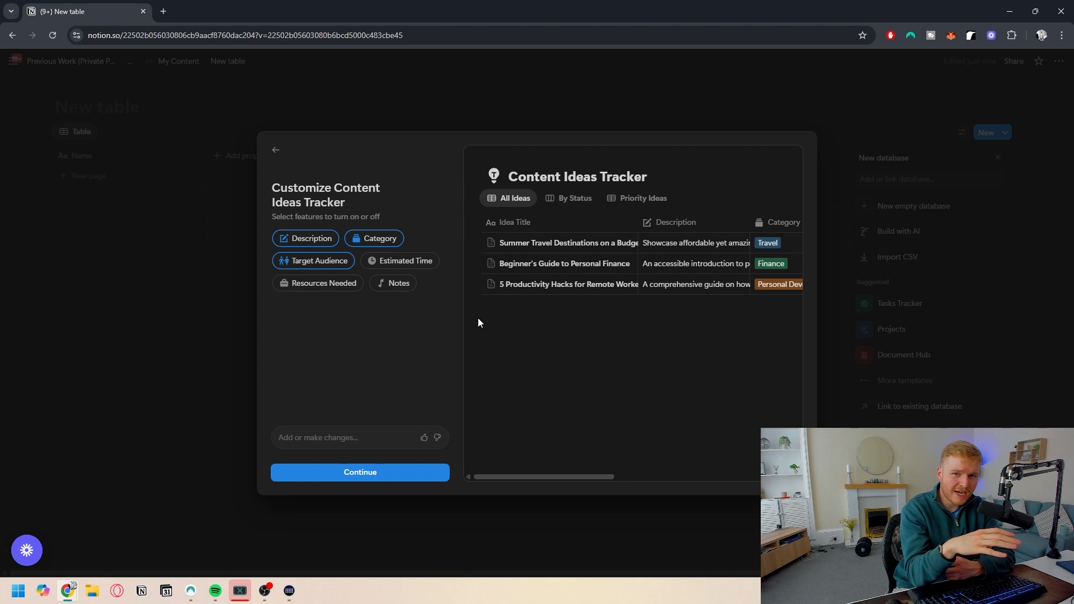
- Accept the AI-suggested features and views to create the Content Ideas Tracker database
{"action": "left_click", "coordinate": [367, 473]}
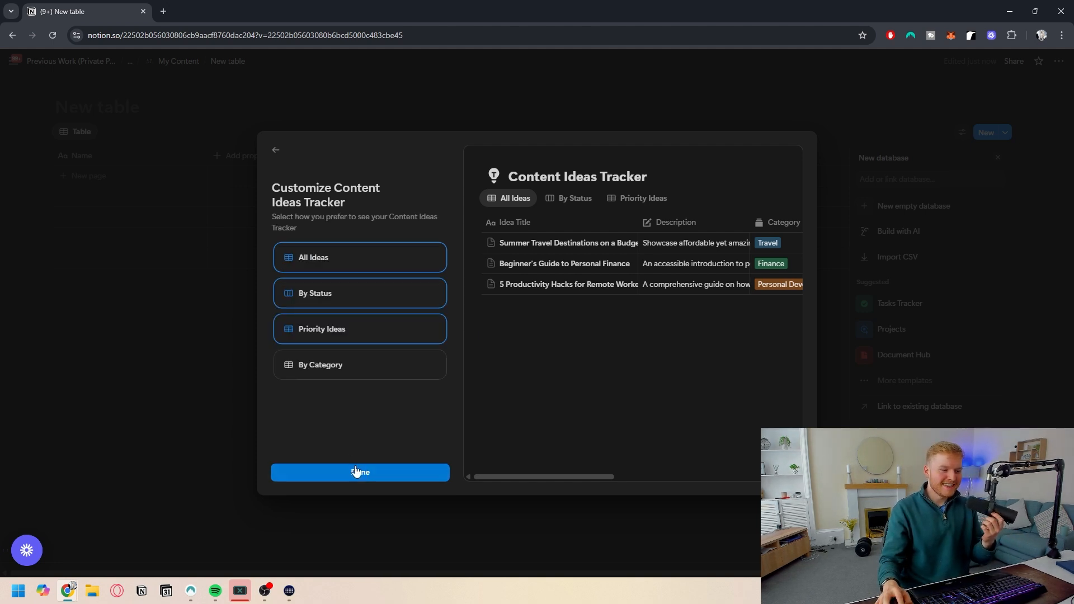
{"action": "left_click", "coordinate": [355, 470]}
- Delete the Target Audience property from the Content Ideas Tracker
{"action": "left_click", "coordinate": [744, 155]}
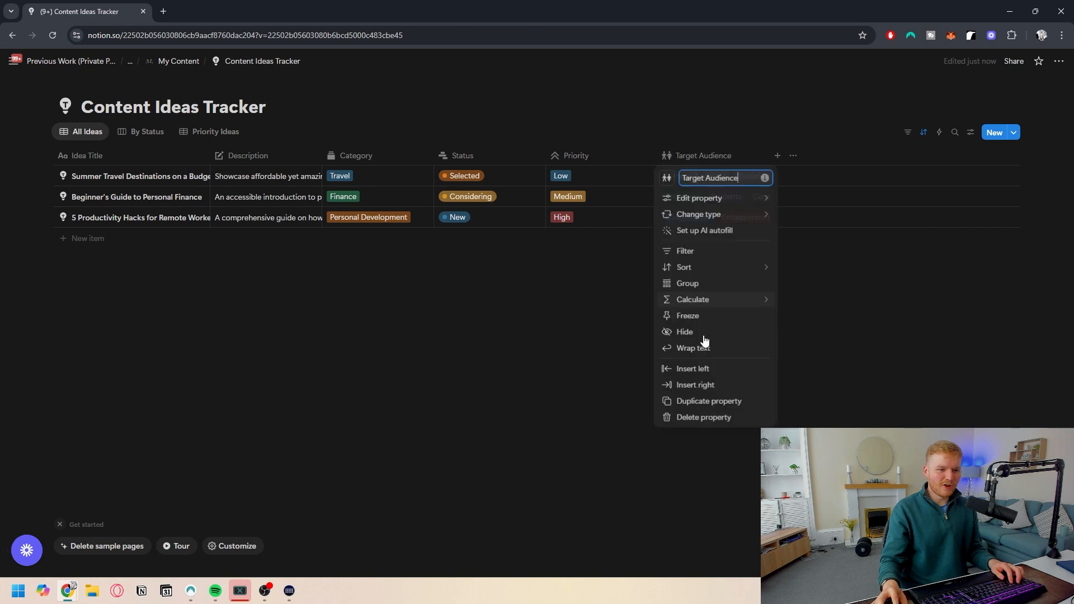
{"action": "left_click", "coordinate": [610, 356]}
{"action": "left_click", "coordinate": [704, 155]}
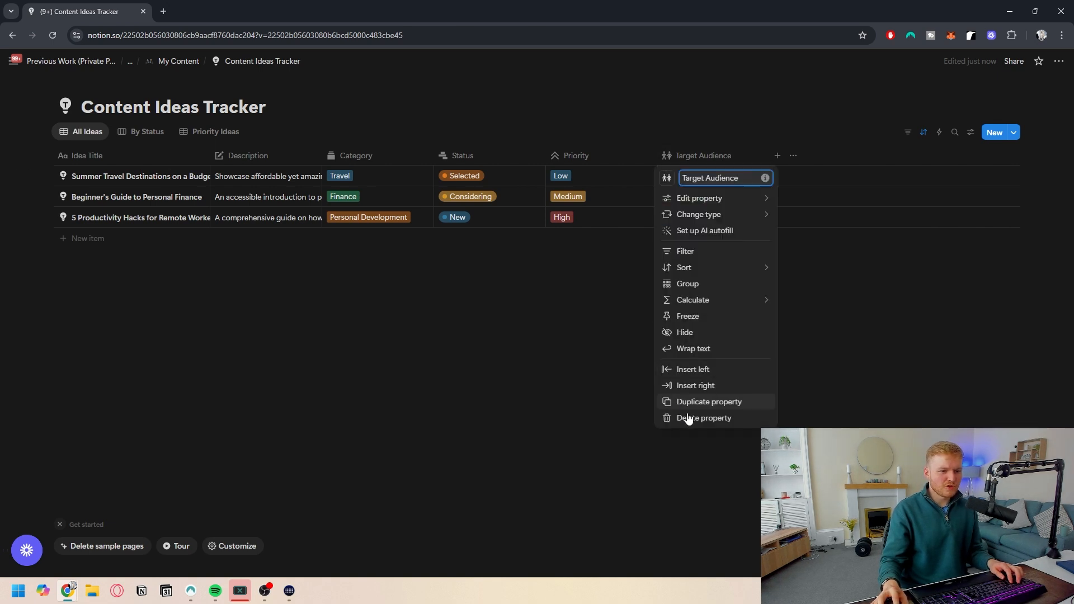
{"action": "left_click", "coordinate": [686, 418]}
{"action": "left_click", "coordinate": [519, 317]}
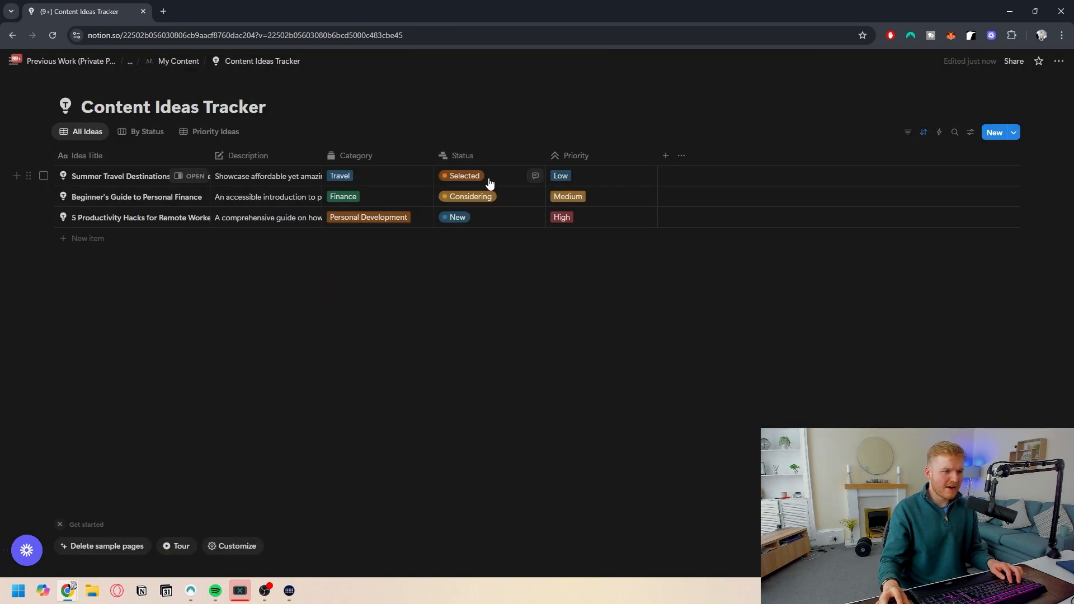
{"action": "left_click", "coordinate": [479, 180]}
{"action": "key", "text": "Escape"}
{"action": "left_click", "coordinate": [378, 178]}
{"action": "key", "text": "Escape"}
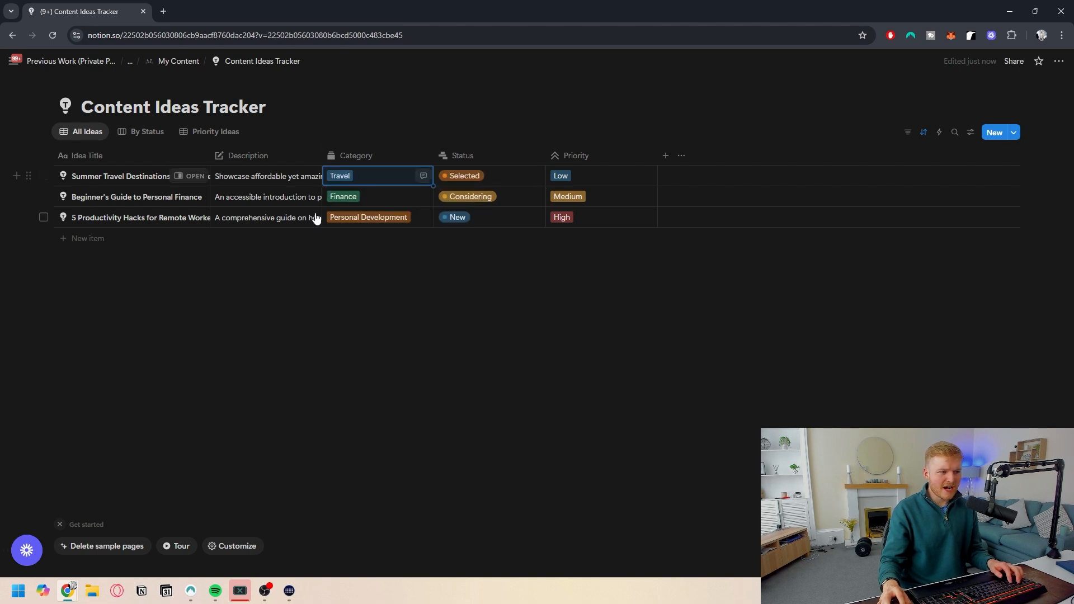
- Turn on text wrapping for the Description column
{"action": "left_click", "coordinate": [302, 156]}
{"action": "left_click", "coordinate": [267, 332]}
{"action": "key", "text": "Escape"}
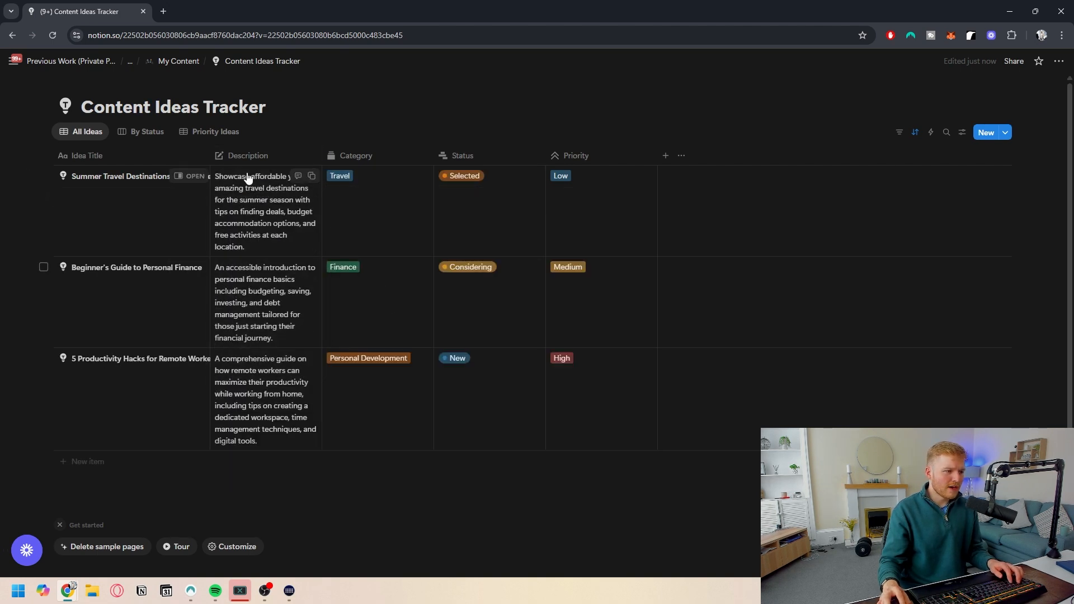
- Wrap the Idea Title column's text and widen the Idea Title and Description columns
{"action": "left_click", "coordinate": [87, 156]}
{"action": "left_click", "coordinate": [112, 302]}
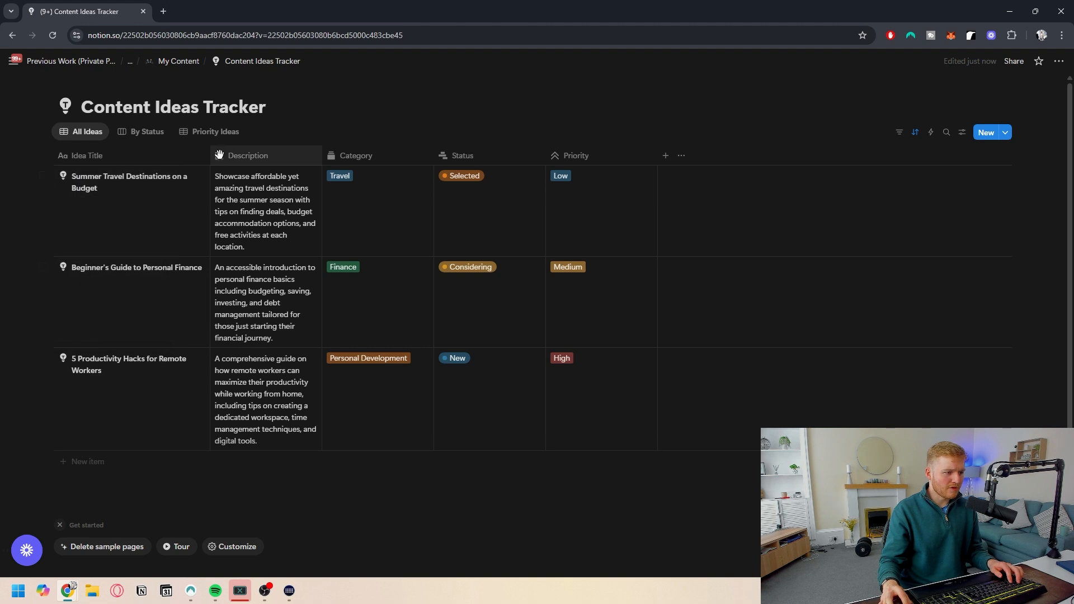
{"action": "left_click_drag", "start_coordinate": [210, 155], "coordinate": [228, 155]}
{"action": "left_click_drag", "start_coordinate": [338, 152], "coordinate": [426, 154]}
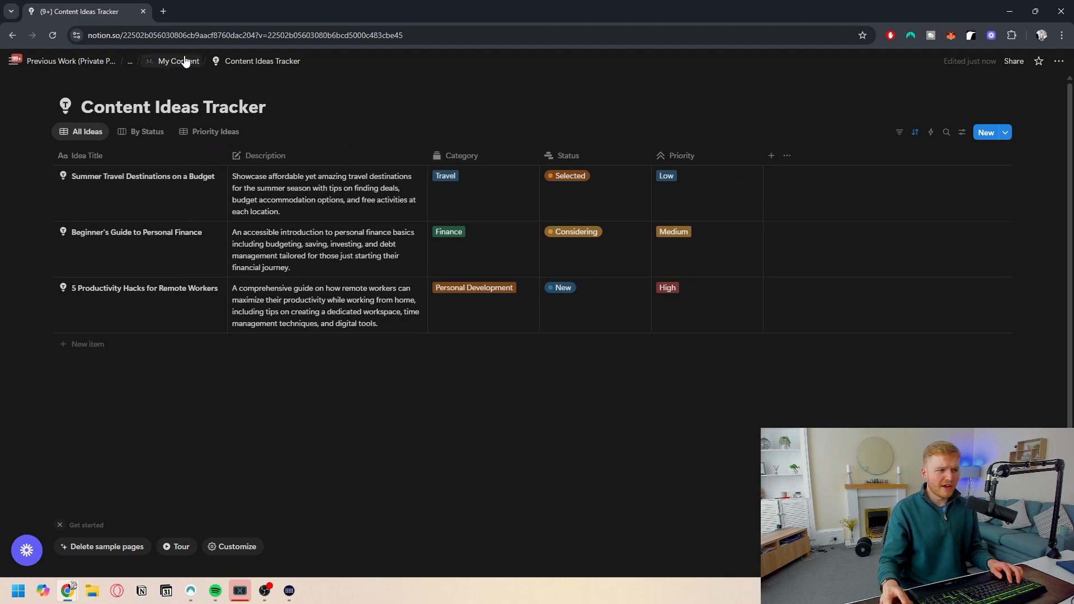
- Add a two-way Relation property linking the ideas tracker to the Content Tracker database
{"action": "left_click", "coordinate": [771, 156]}
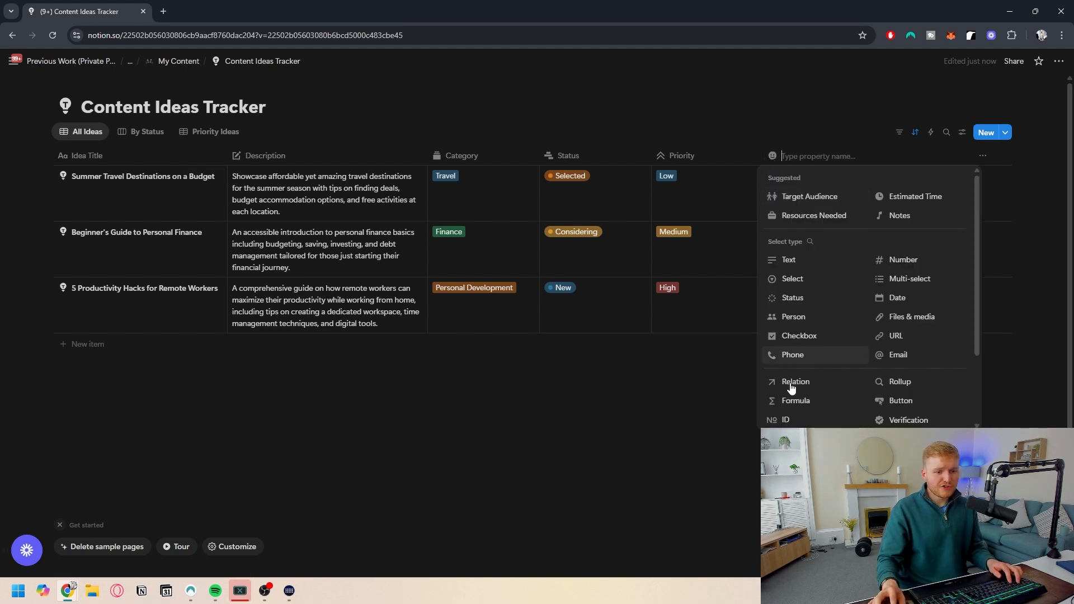
{"action": "left_click", "coordinate": [814, 385]}
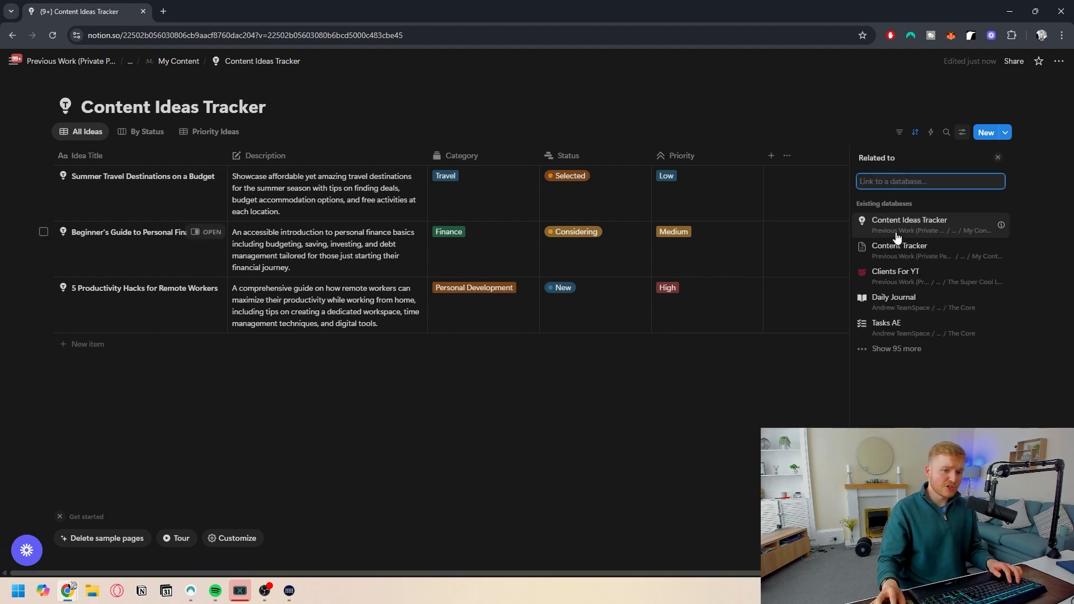
{"action": "left_click", "coordinate": [918, 250]}
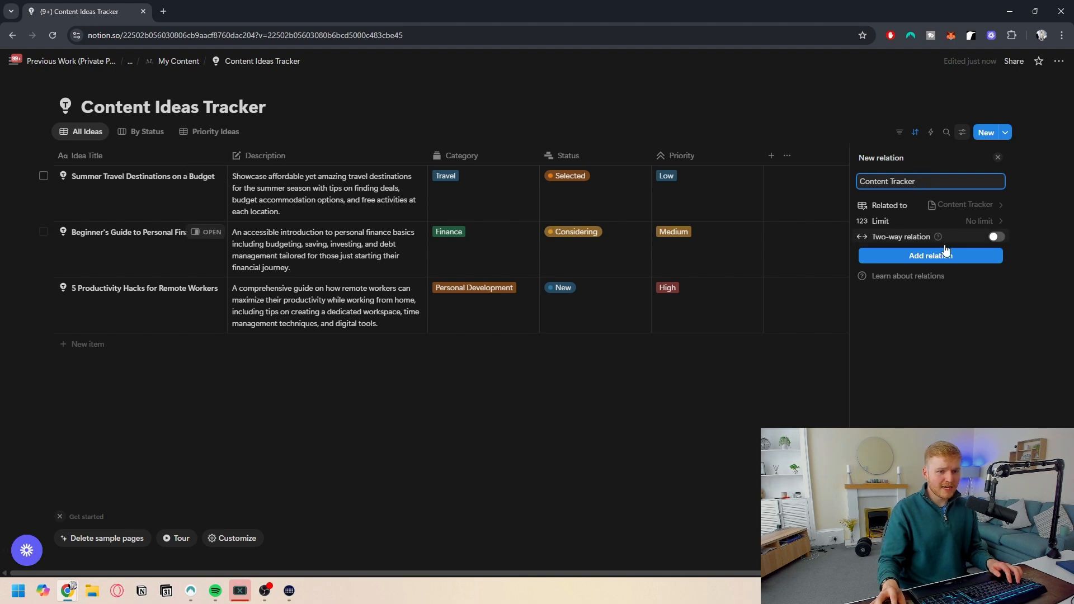
{"action": "left_click", "coordinate": [996, 237]}
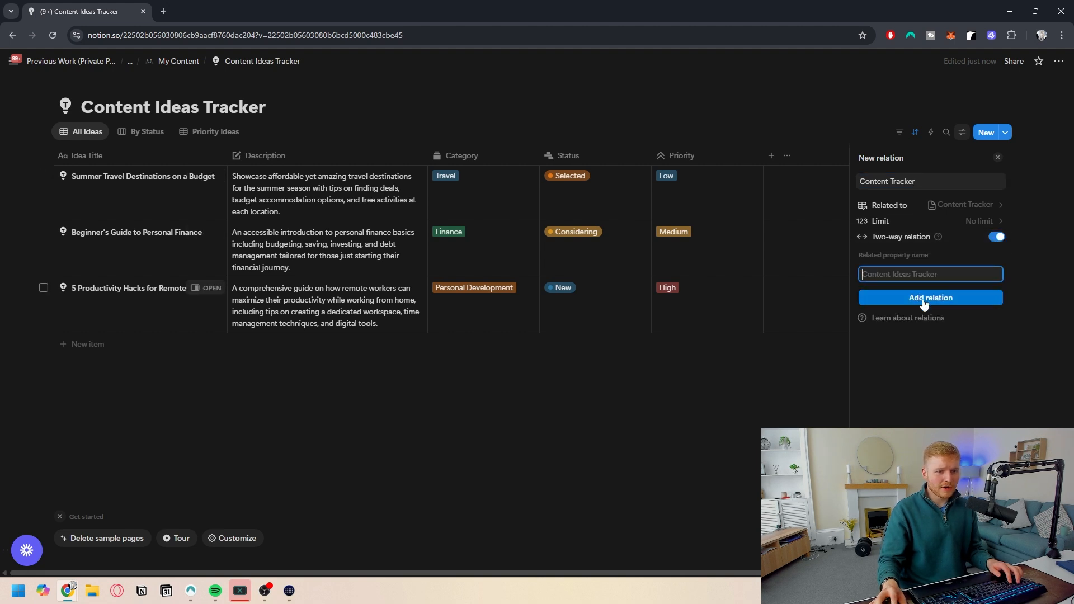
{"action": "left_click", "coordinate": [900, 300]}
{"action": "left_click", "coordinate": [656, 427]}
- Open a Content Tracker relation cell to view the pages available for linking
{"action": "left_click", "coordinate": [795, 190]}
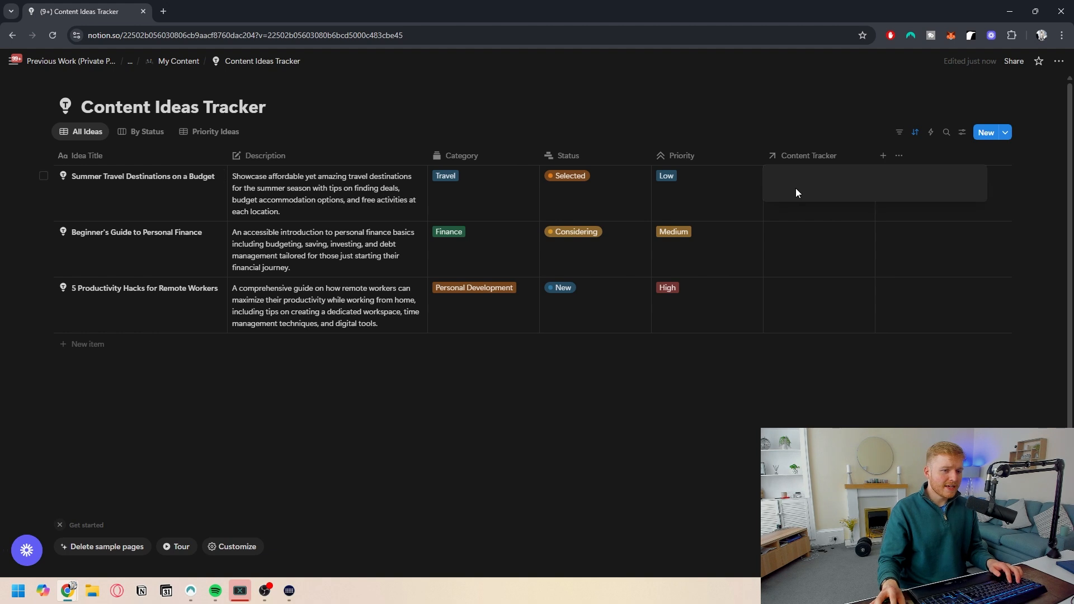
{"action": "key", "text": "Escape"}
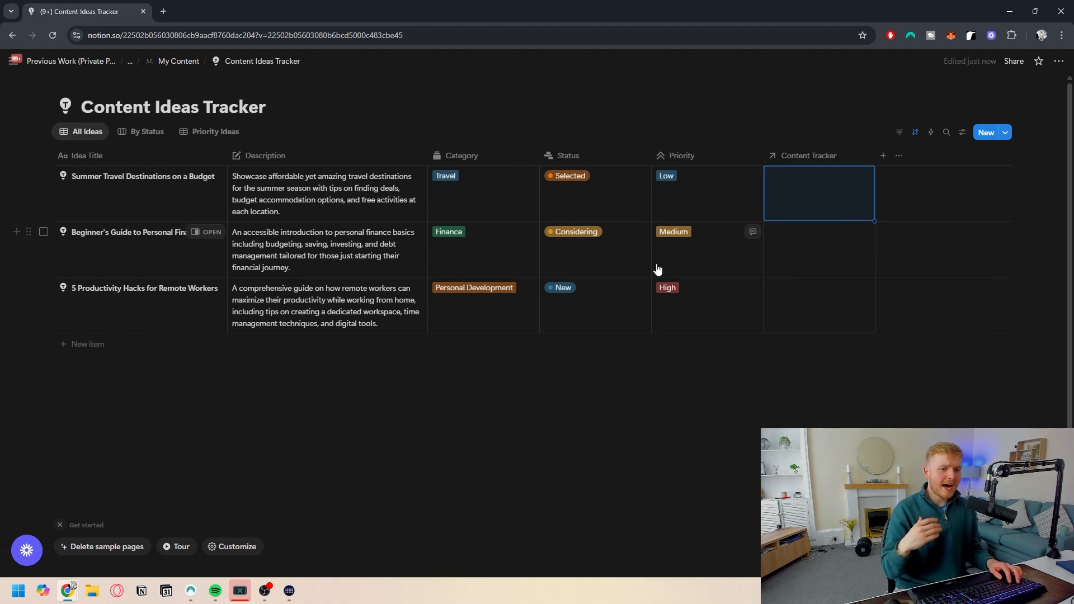
{"action": "left_click", "coordinate": [830, 178]}
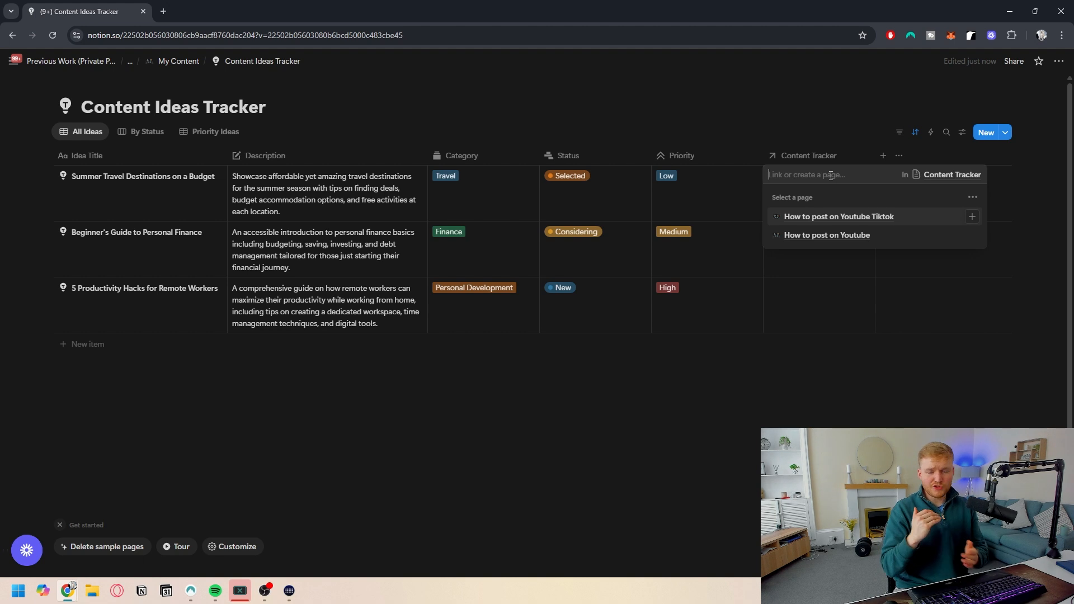
{"action": "key", "text": "Escape"}
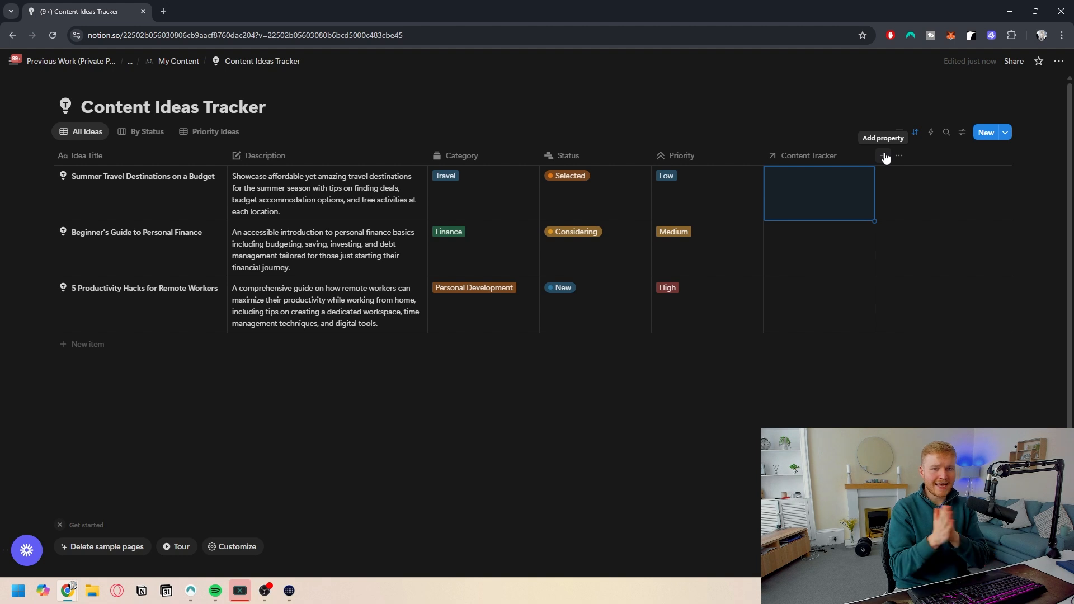
- Open the Content Tracker from My Content to check its new Content Ideas Tracker relation column, then return to the ideas tab
{"action": "left_click", "coordinate": [163, 66], "text": "ctrl"}
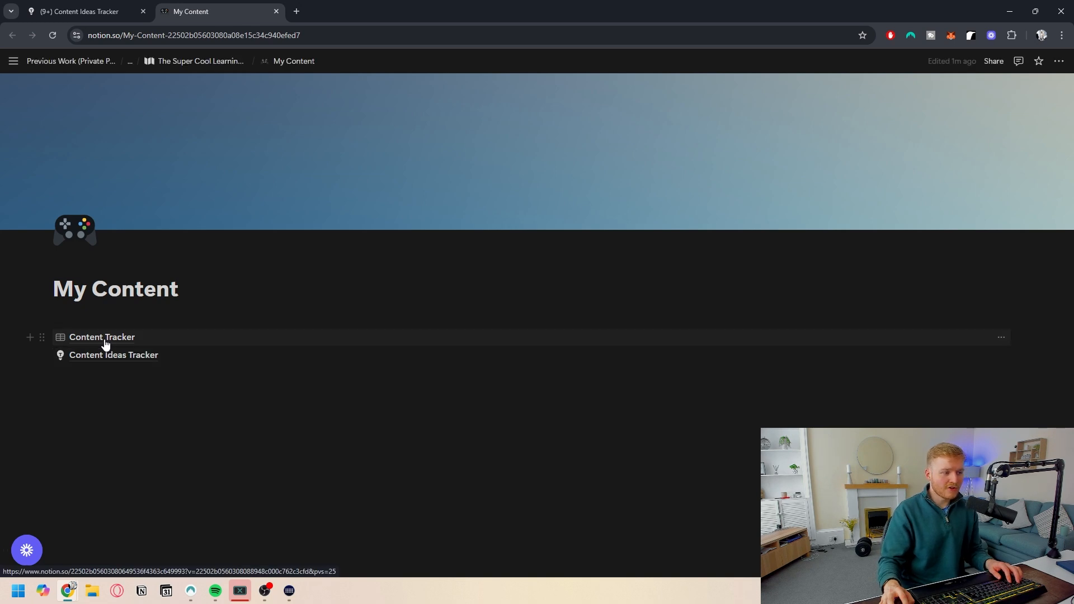
{"action": "left_click", "coordinate": [104, 342]}
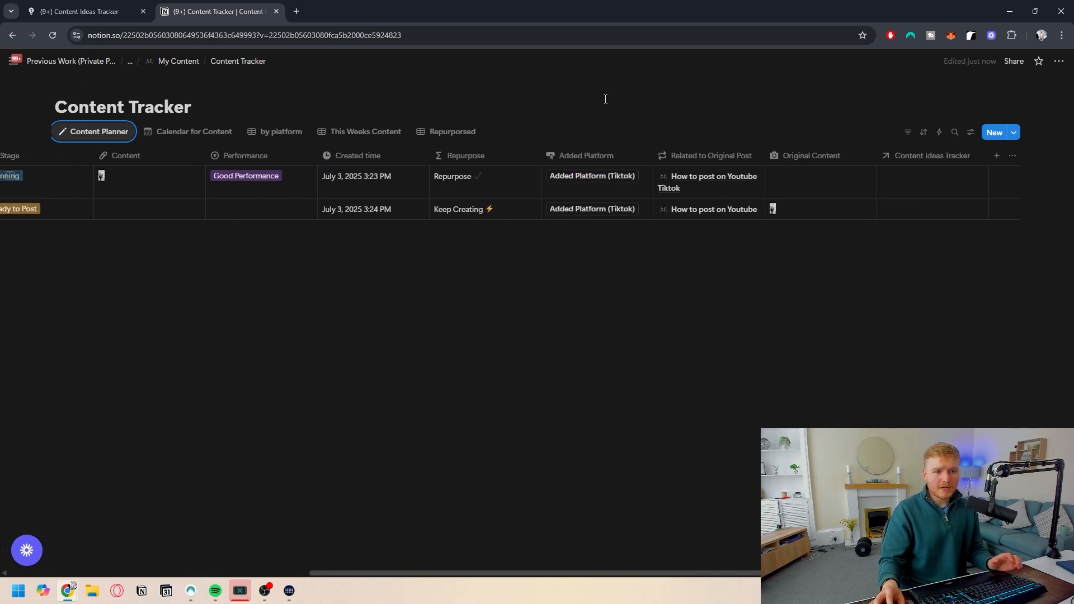
{"action": "left_click", "coordinate": [84, 12]}
- Add a Button property with an action that adds a page to the Content Tracker database
{"action": "left_click", "coordinate": [884, 157]}
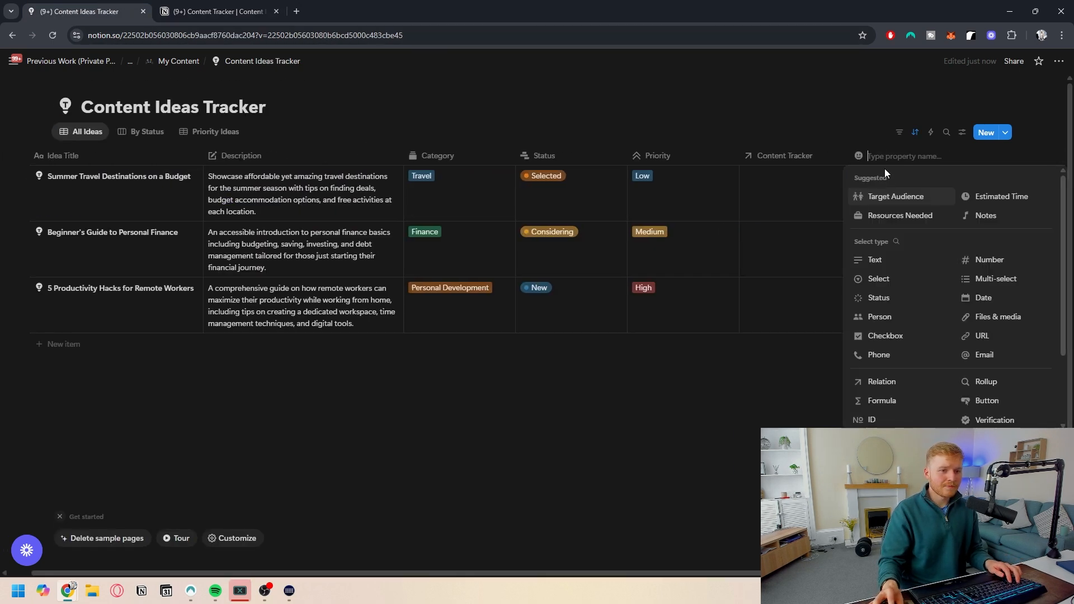
{"action": "left_click", "coordinate": [979, 402]}
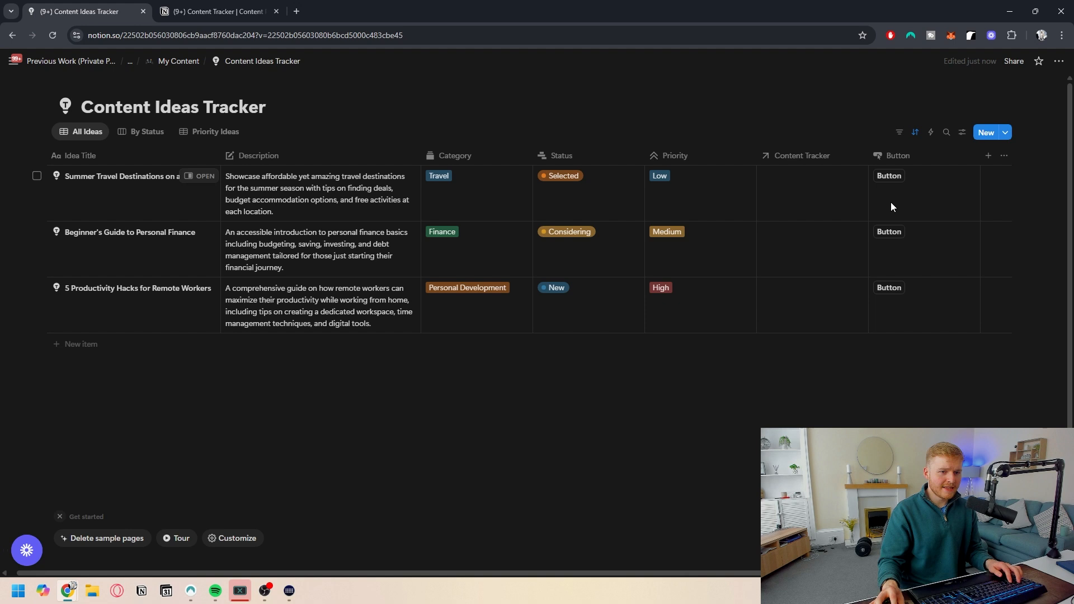
{"action": "left_click", "coordinate": [921, 158]}
{"action": "left_click", "coordinate": [923, 199]}
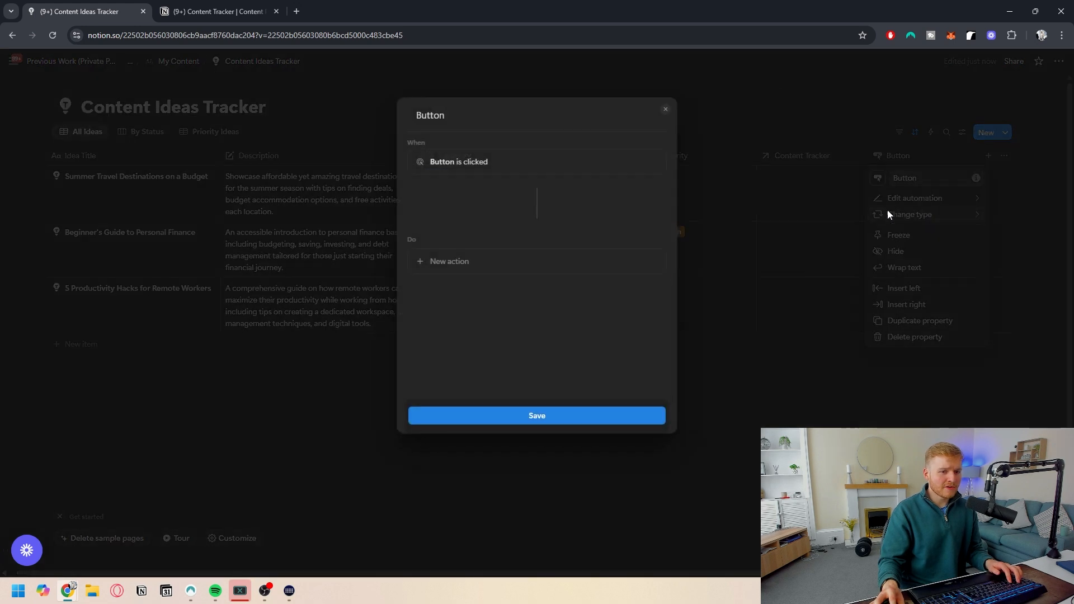
{"action": "left_click", "coordinate": [477, 262]}
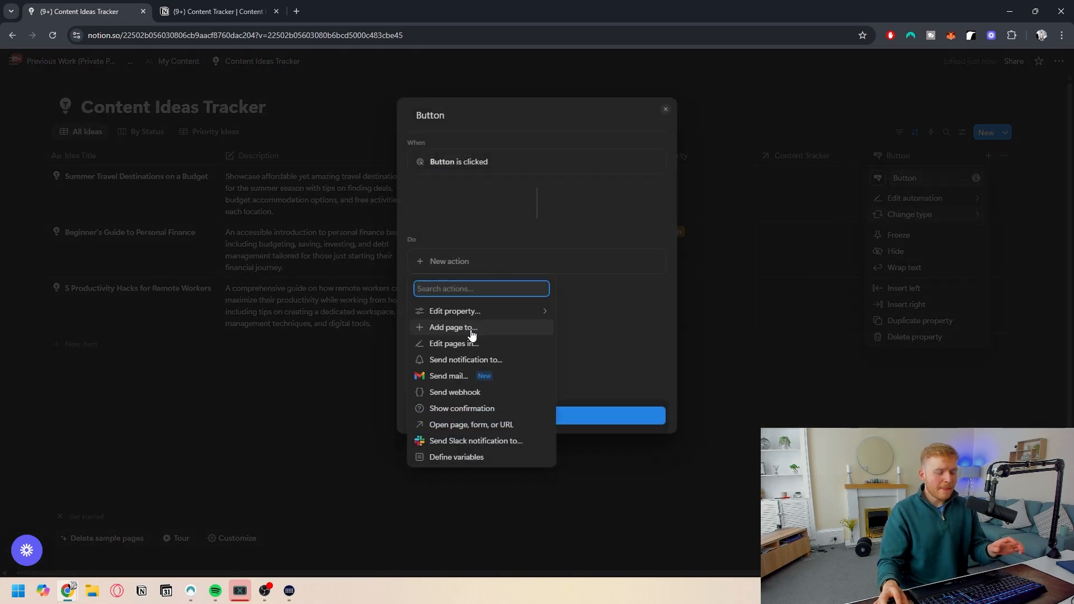
{"action": "left_click", "coordinate": [470, 330]}
{"action": "left_click", "coordinate": [512, 262]}
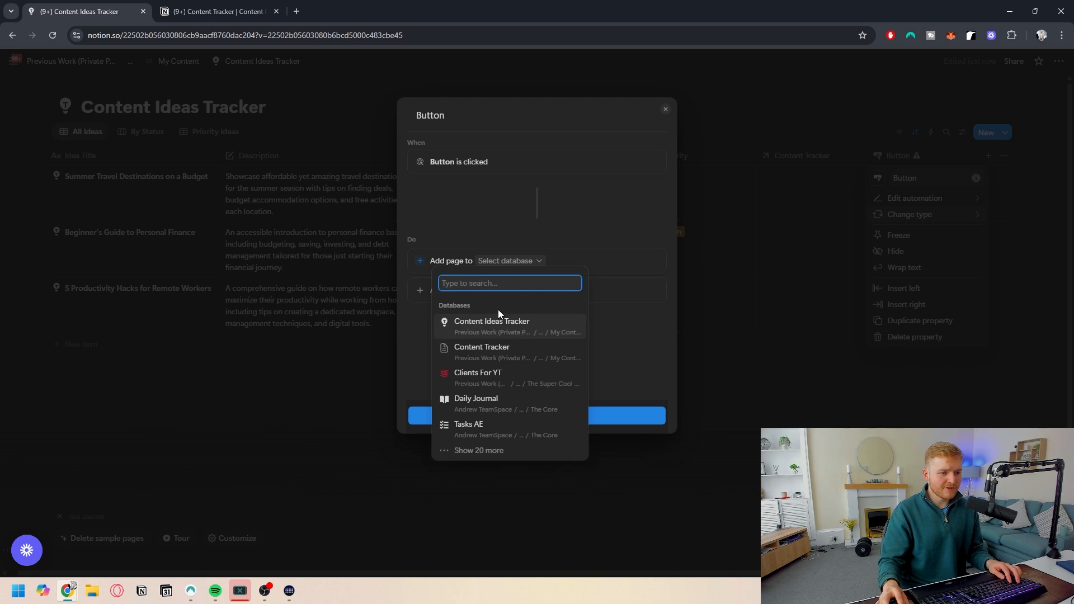
{"action": "left_click", "coordinate": [493, 351]}
- Set the button's new page to use New Content and link its Content Ideas Tracker relation to this page
{"action": "left_click", "coordinate": [566, 293]}
{"action": "left_click", "coordinate": [441, 287]}
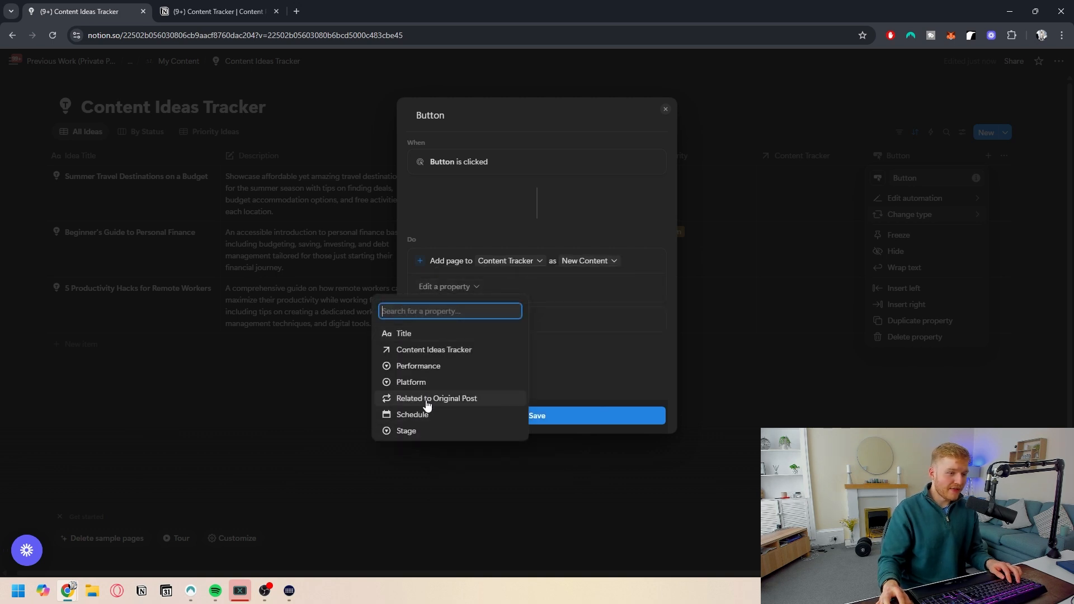
{"action": "left_click", "coordinate": [434, 350]}
{"action": "left_click", "coordinate": [549, 288]}
{"action": "left_click", "coordinate": [552, 344]}
{"action": "left_click", "coordinate": [453, 306]}
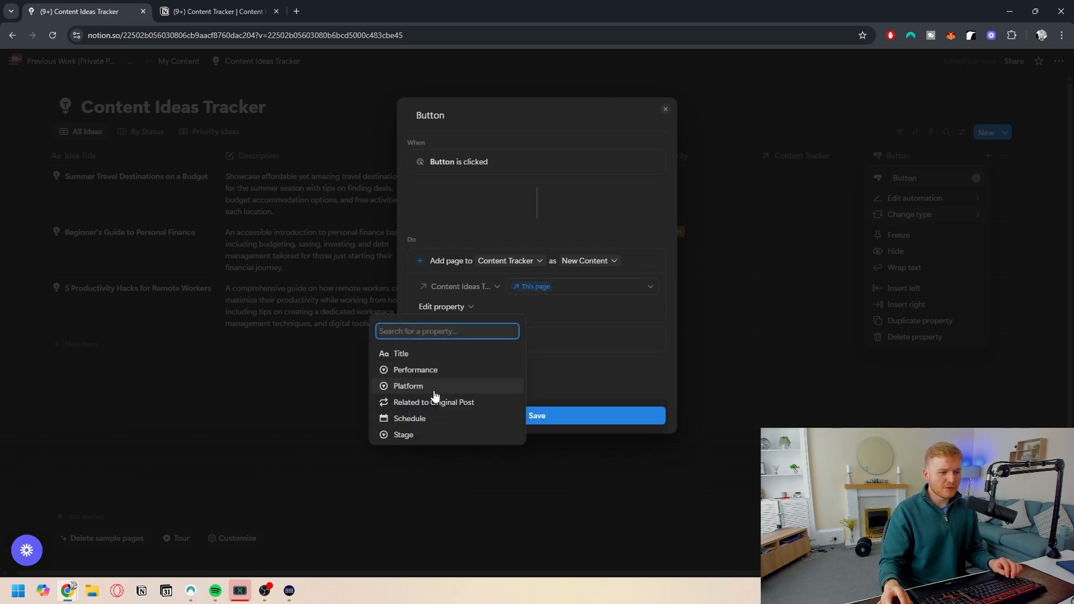
{"action": "key", "text": "Escape"}
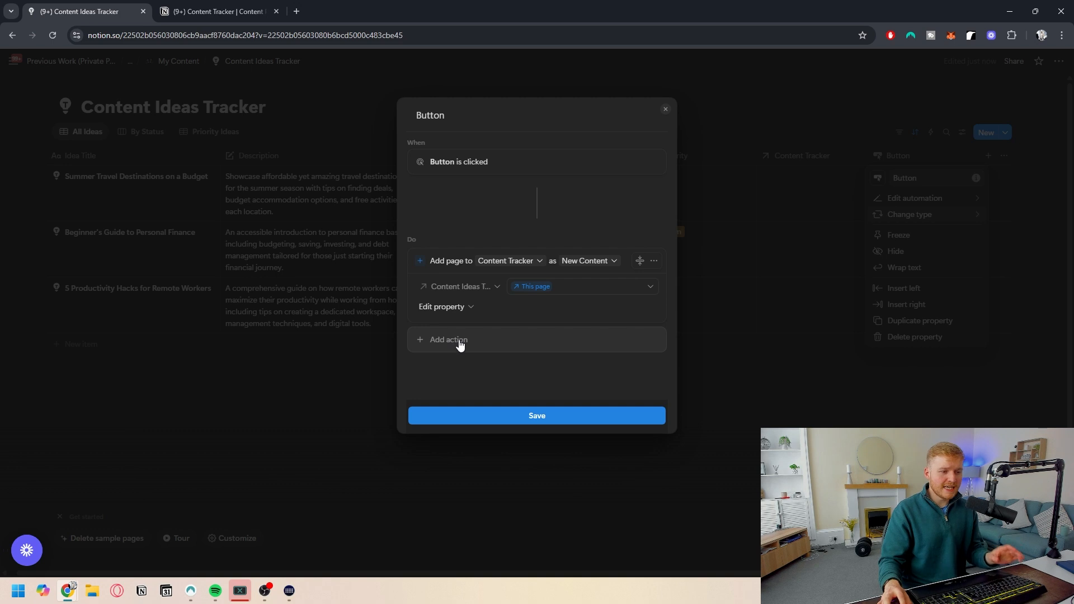
- In Content Tracker, add a Rollup of the Content Ideas Tracker relation showing the Description property
{"action": "left_click", "coordinate": [212, 6]}
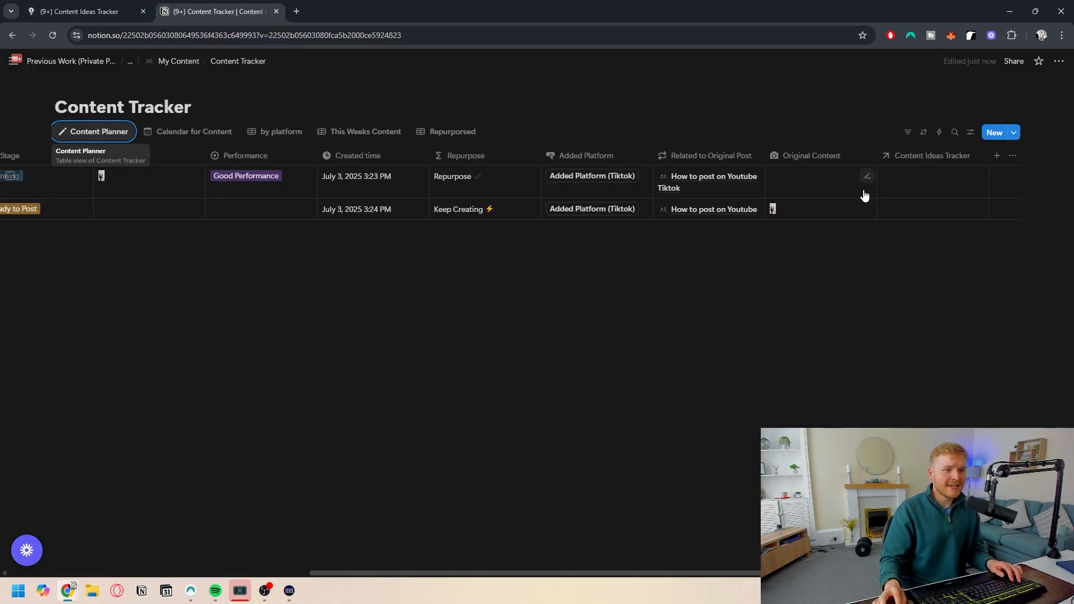
{"action": "left_click", "coordinate": [994, 165]}
{"action": "left_click", "coordinate": [985, 384]}
{"action": "left_click", "coordinate": [929, 224]}
{"action": "left_click", "coordinate": [938, 241]}
{"action": "left_click", "coordinate": [911, 266]}
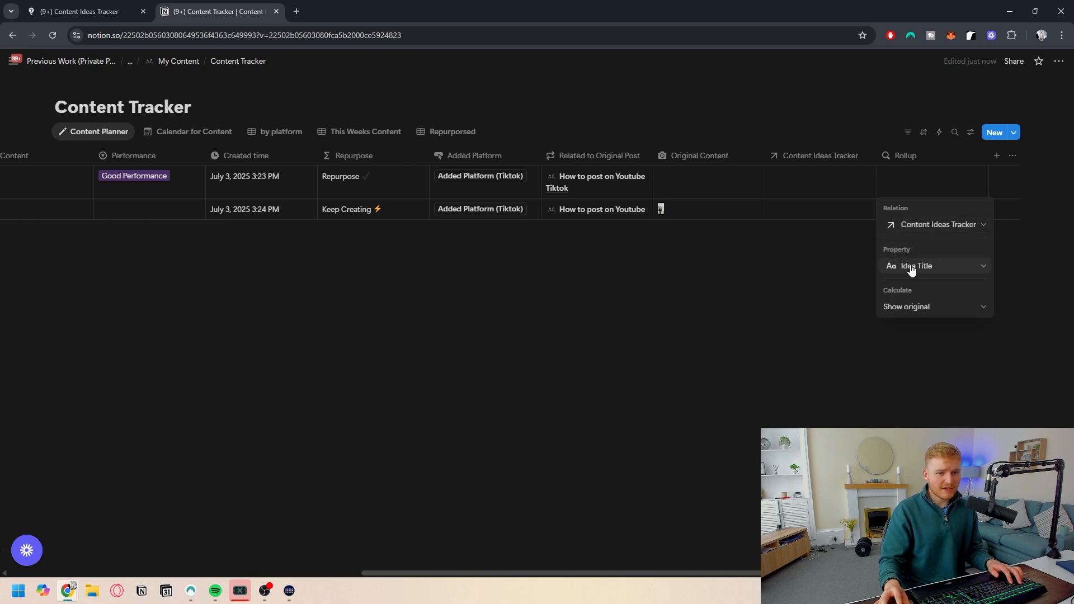
{"action": "left_click", "coordinate": [911, 268]}
{"action": "left_click", "coordinate": [920, 332]}
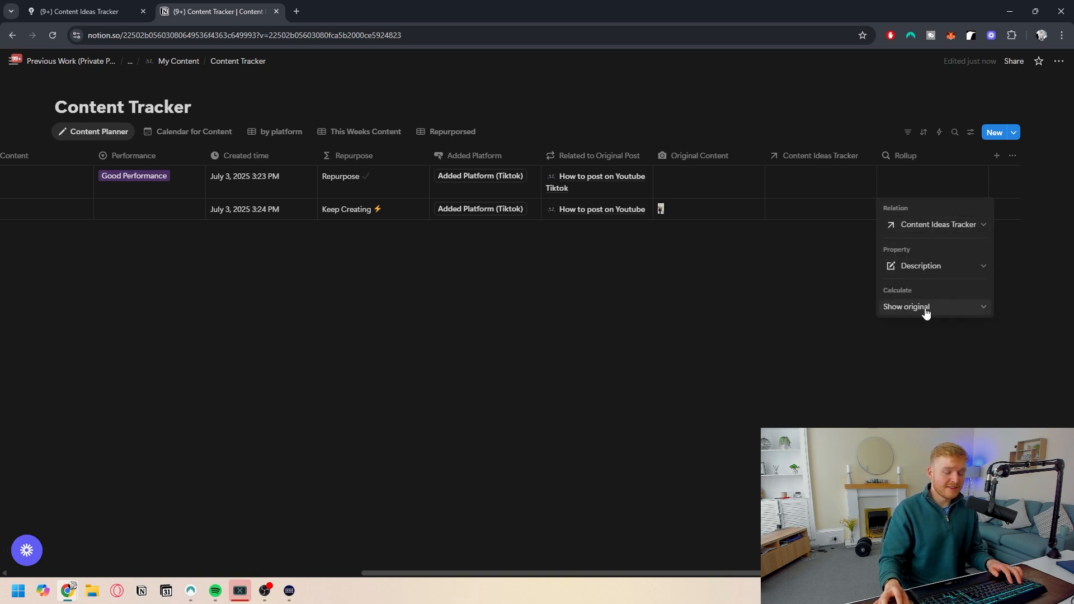
{"action": "left_click", "coordinate": [764, 324]}
- Rename the rollup property to Description
{"action": "left_click", "coordinate": [909, 157]}
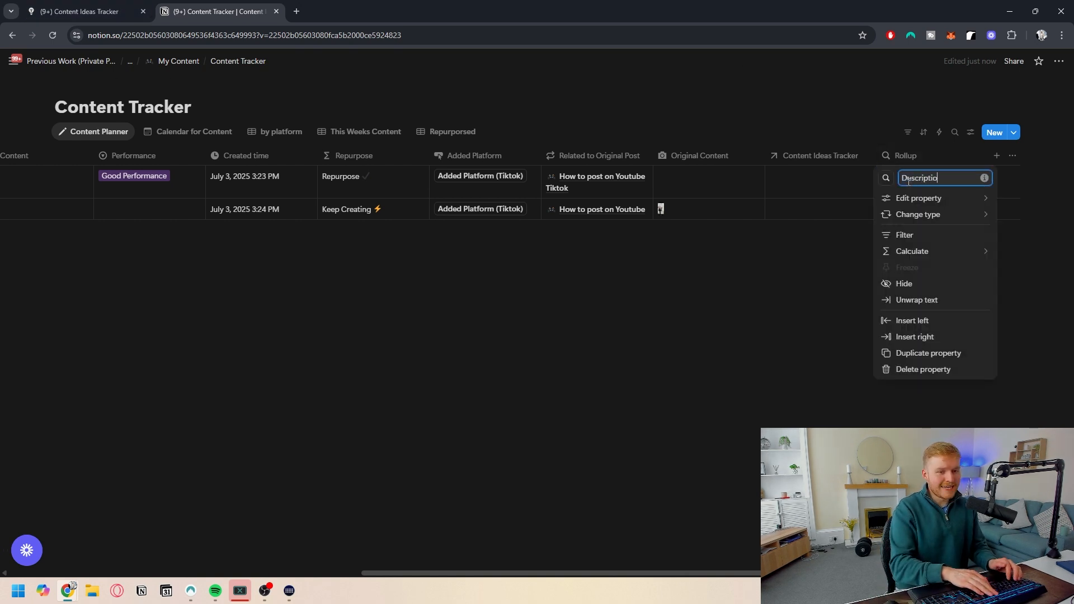
{"action": "type", "text": "Description"}
{"action": "left_click", "coordinate": [788, 256]}
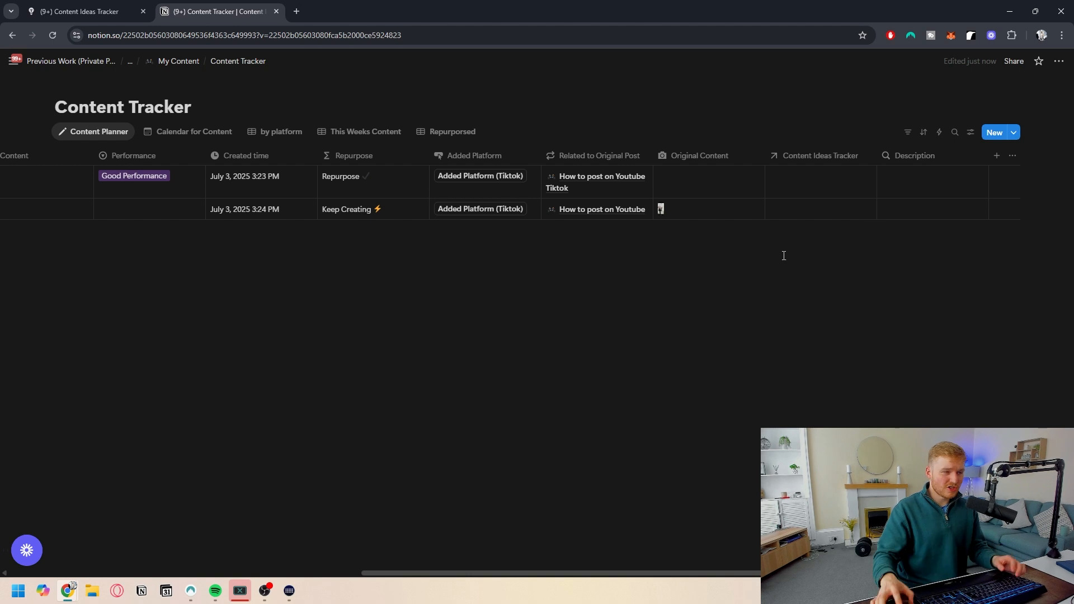
- Return to the ideas tracker and save the button automation
{"action": "key", "text": "ctrl+shift+Tab"}
{"action": "left_click", "coordinate": [448, 306]}
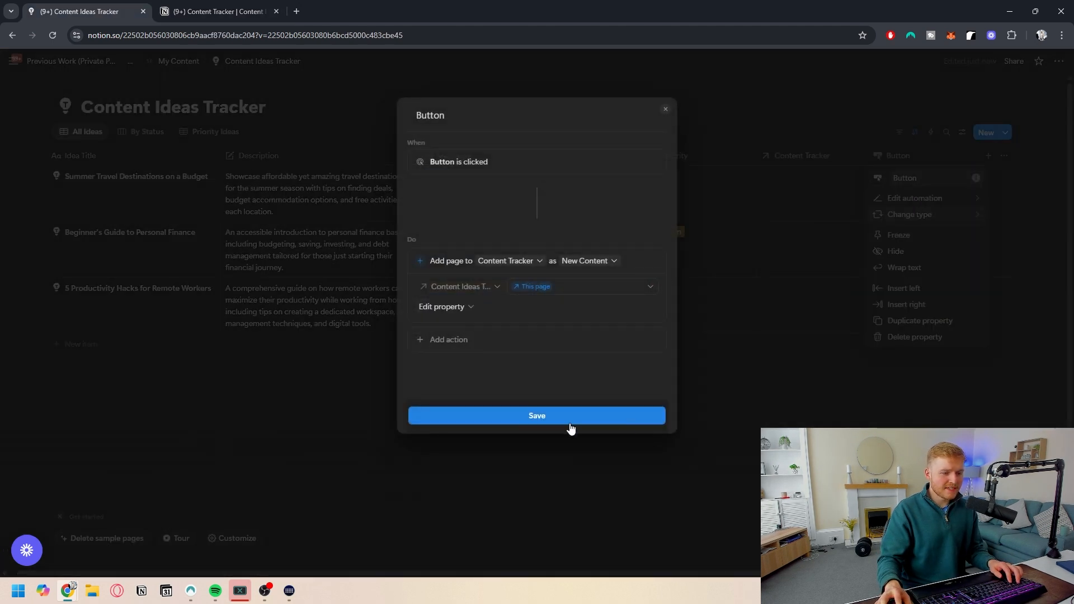
{"action": "left_click", "coordinate": [570, 423]}
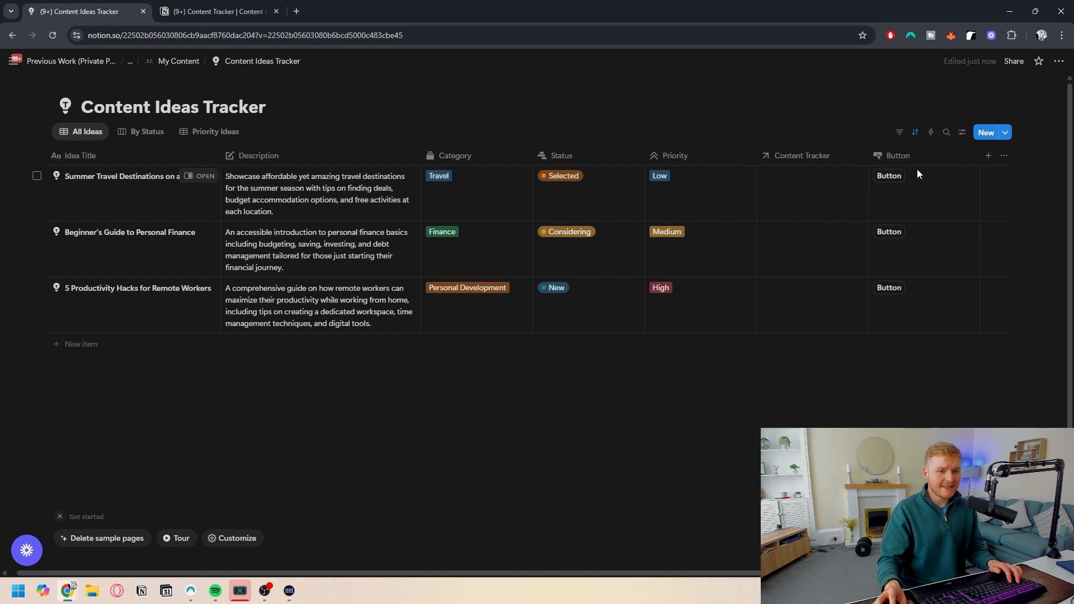
- Rename the button property to Add Idea To Content
{"action": "left_click", "coordinate": [906, 156]}
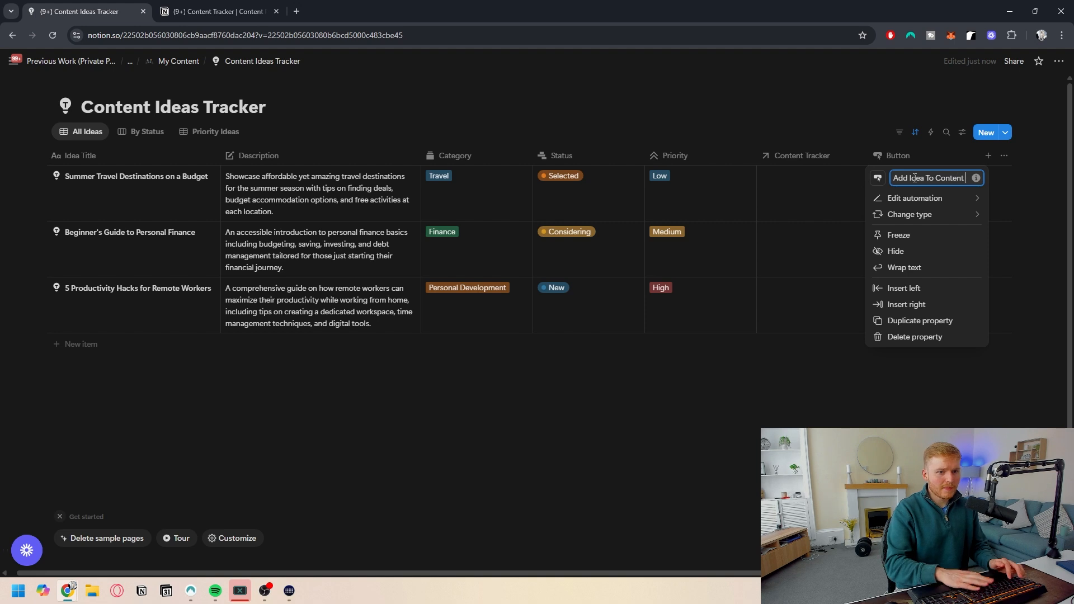
{"action": "key", "text": "Return"}
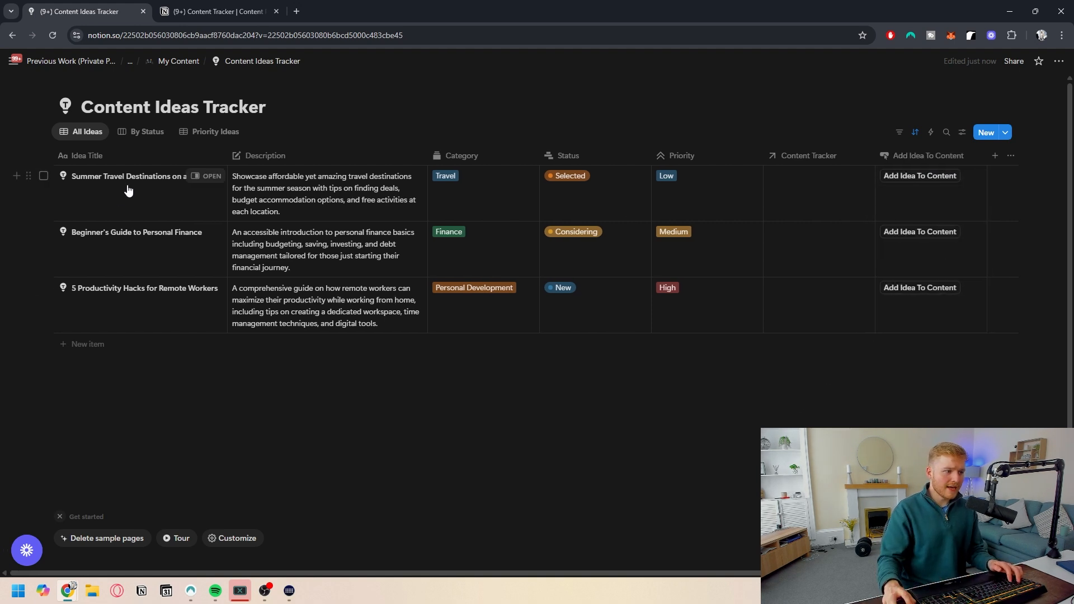
- Send the Summer Travel Destinations on a Budget idea to Content Tracker using its Add Idea To Content button
{"action": "left_click", "coordinate": [919, 175]}
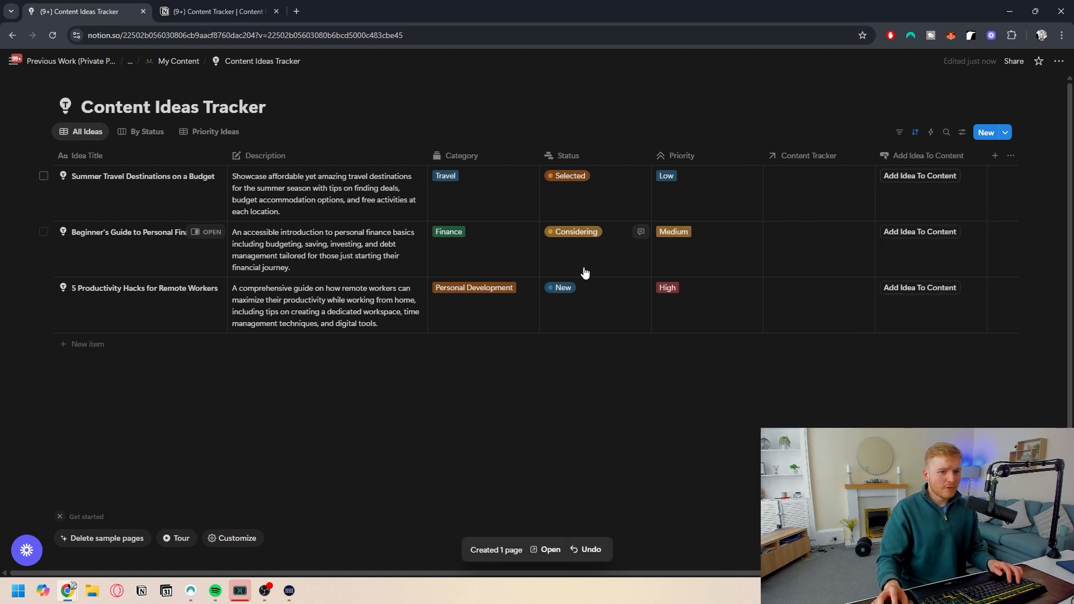
{"action": "left_click", "coordinate": [199, 13]}
{"action": "scroll", "coordinate": [257, 240], "scroll_direction": "left", "scroll_amount": 10}
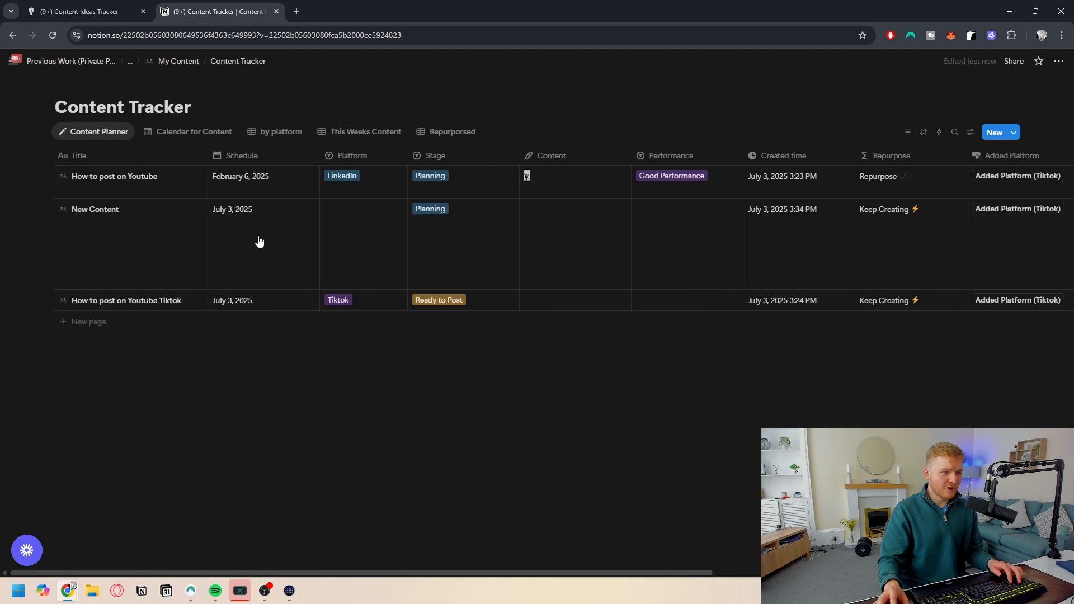
{"action": "scroll", "coordinate": [175, 237], "scroll_direction": "right", "scroll_amount": 10}
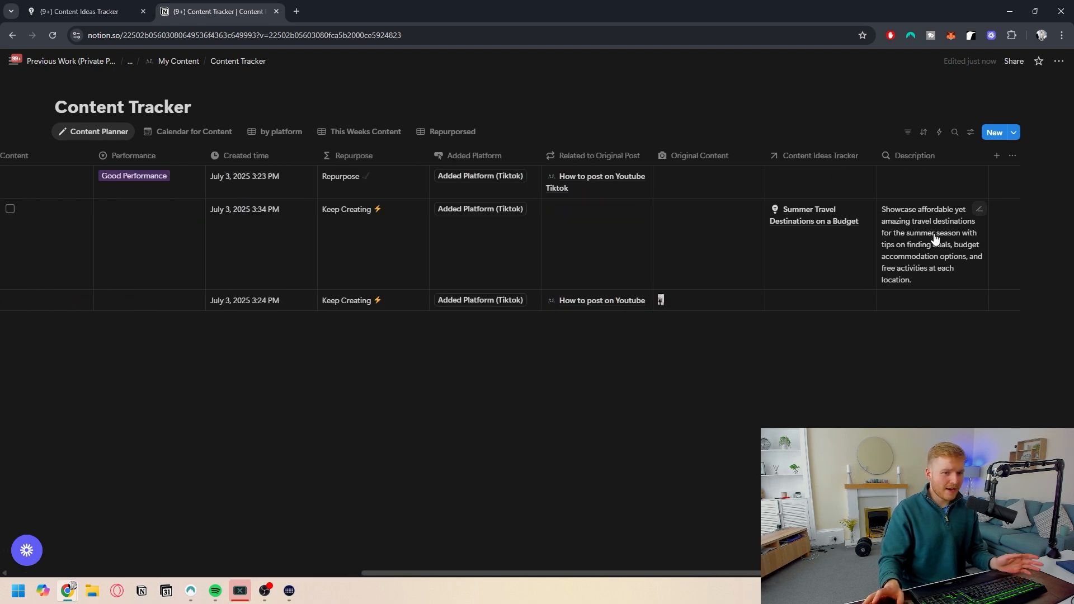
{"action": "scroll", "coordinate": [811, 244], "scroll_direction": "left", "scroll_amount": 10}
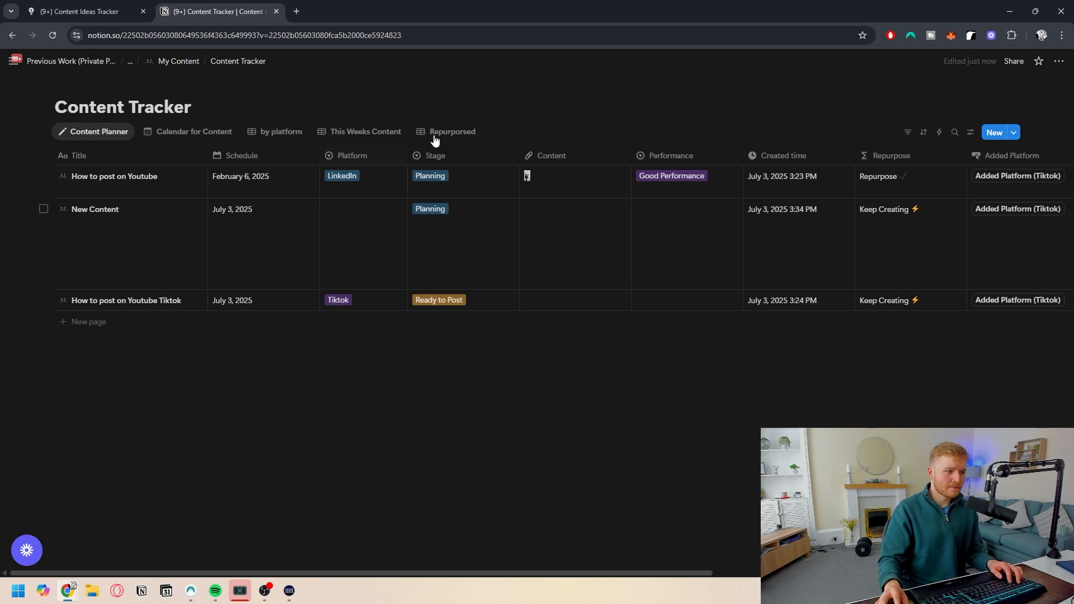
- Compare the new content entry and its linked idea and description across both trackers
{"action": "key", "text": "ctrl+shift+Tab"}
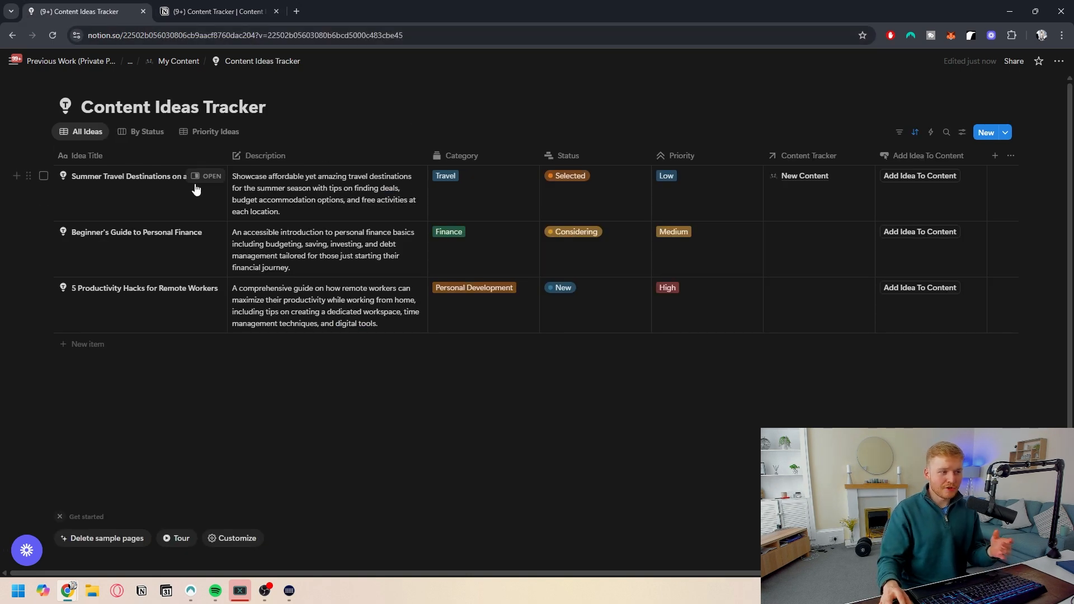
{"action": "scroll", "coordinate": [520, 223], "scroll_direction": "down", "scroll_amount": 1}
{"action": "scroll", "coordinate": [581, 210], "scroll_direction": "up", "scroll_amount": 1}
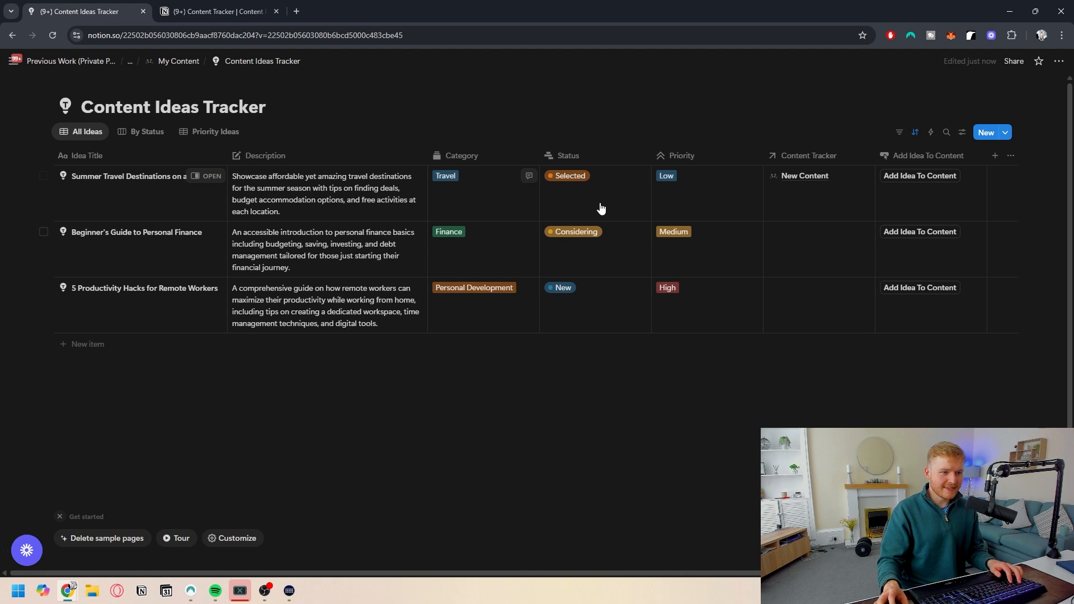
{"action": "left_click", "coordinate": [207, 8]}
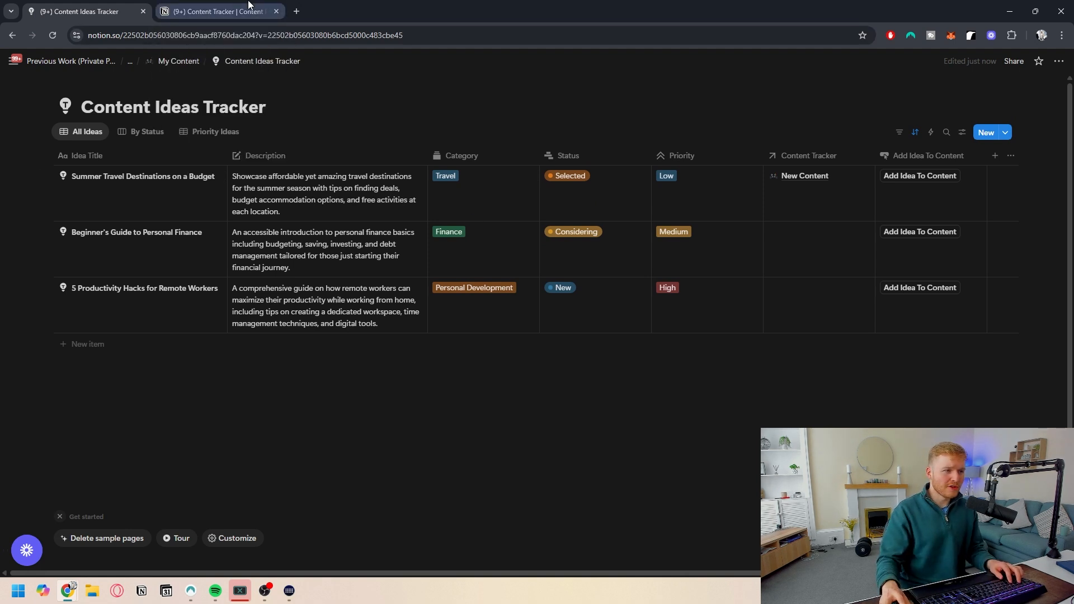
{"action": "scroll", "coordinate": [964, 184], "scroll_direction": "right", "scroll_amount": 2}
{"action": "scroll", "coordinate": [964, 184], "scroll_direction": "right", "scroll_amount": 6}
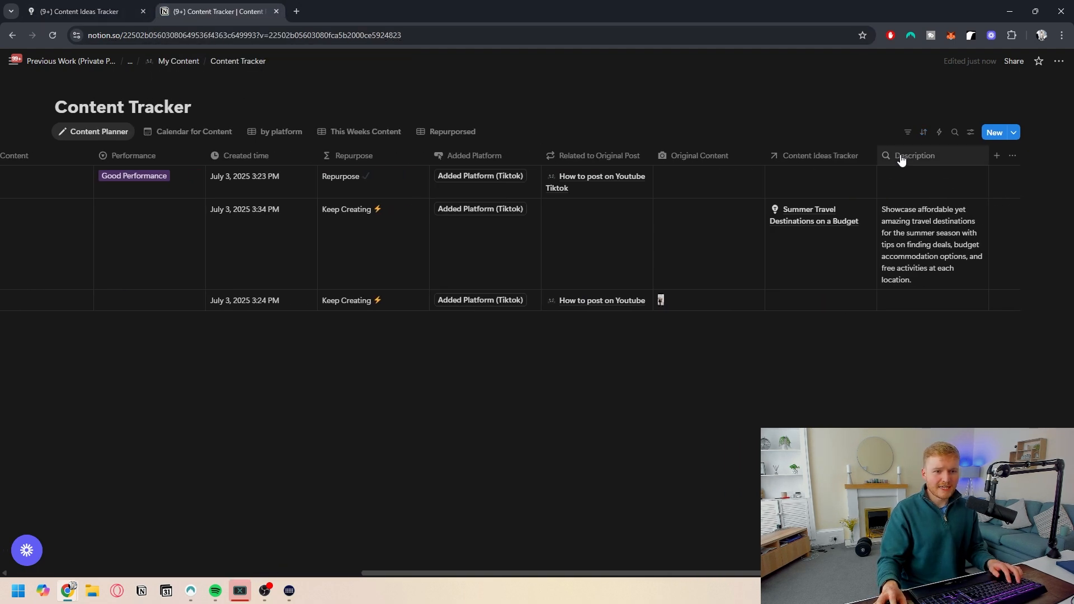
{"action": "left_click", "coordinate": [932, 160]}
{"action": "left_click", "coordinate": [814, 151]}
{"action": "scroll", "coordinate": [814, 185], "scroll_direction": "left", "scroll_amount": 9}
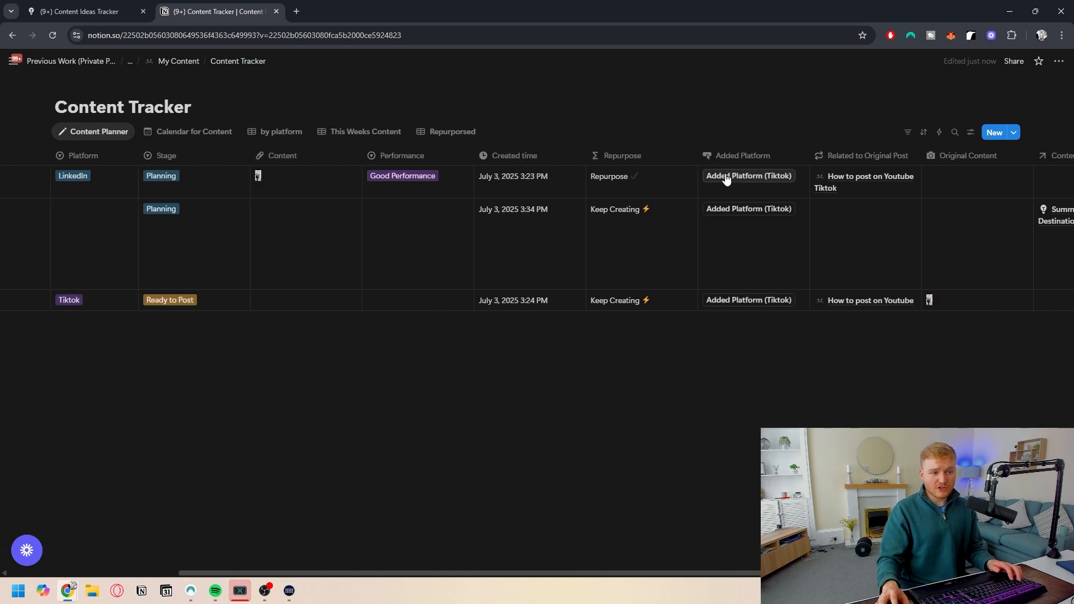
{"action": "scroll", "coordinate": [731, 158], "scroll_direction": "right", "scroll_amount": 9}
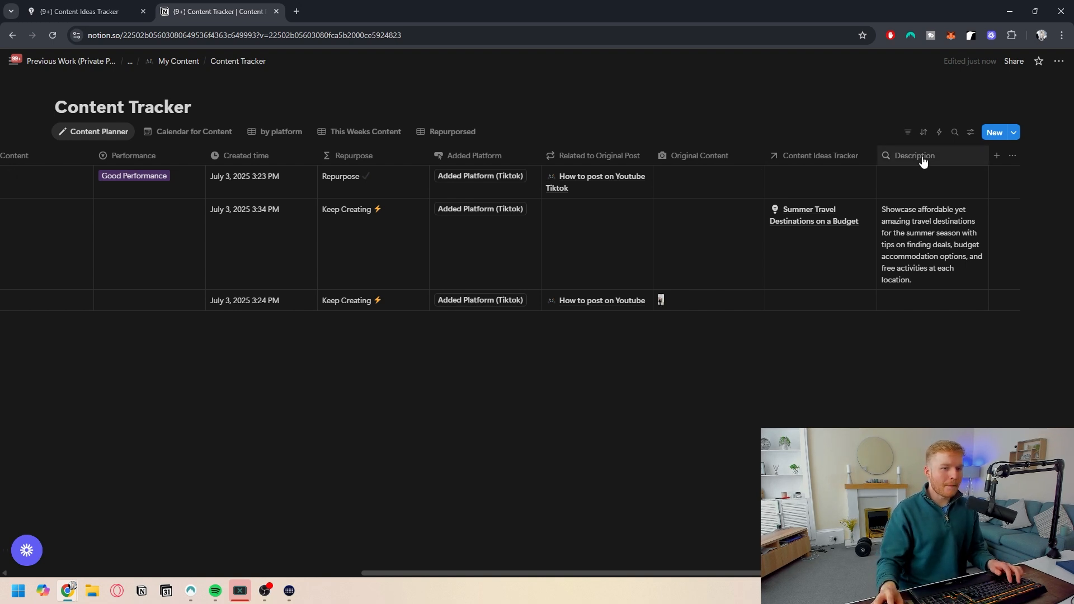
- Try a tabbed structure in the New Content template's page layout, then discard the layout changes
{"action": "left_click", "coordinate": [1012, 132]}
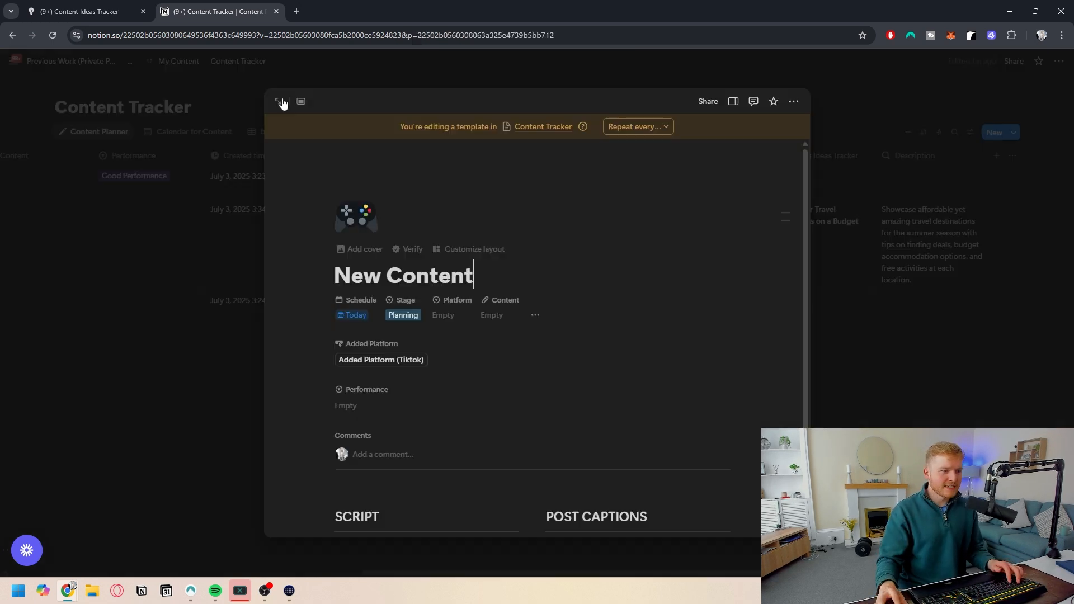
{"action": "left_click", "coordinate": [283, 102]}
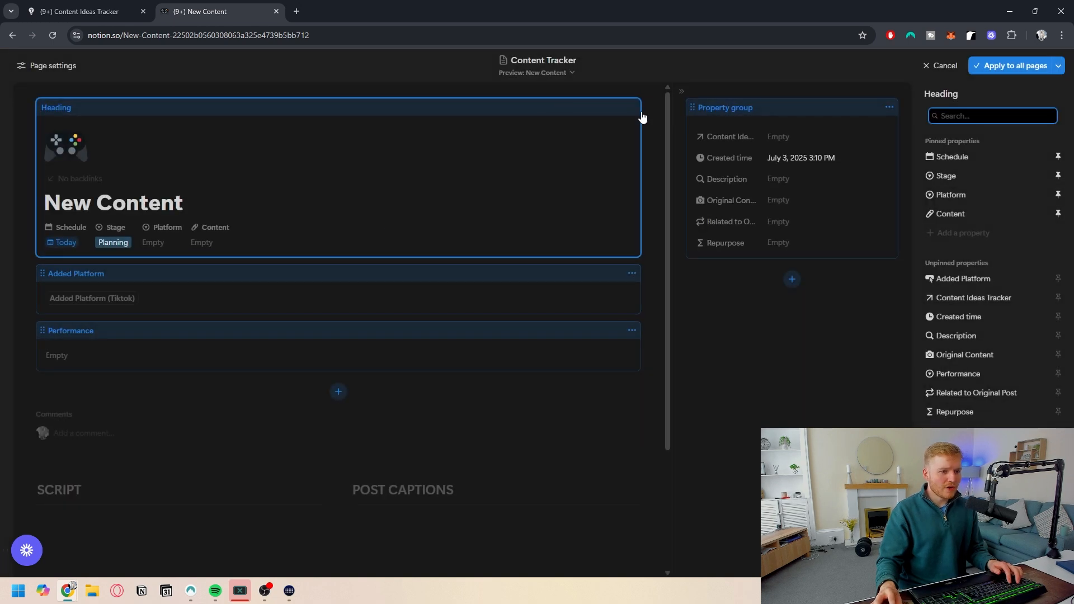
{"action": "left_click", "coordinate": [1018, 163]}
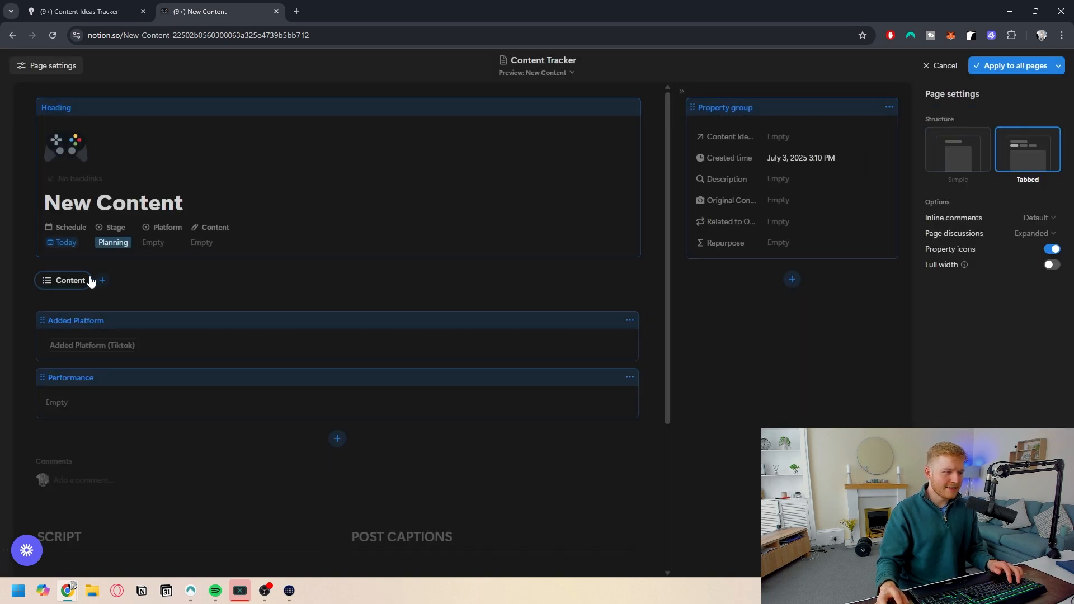
{"action": "left_click", "coordinate": [102, 280]}
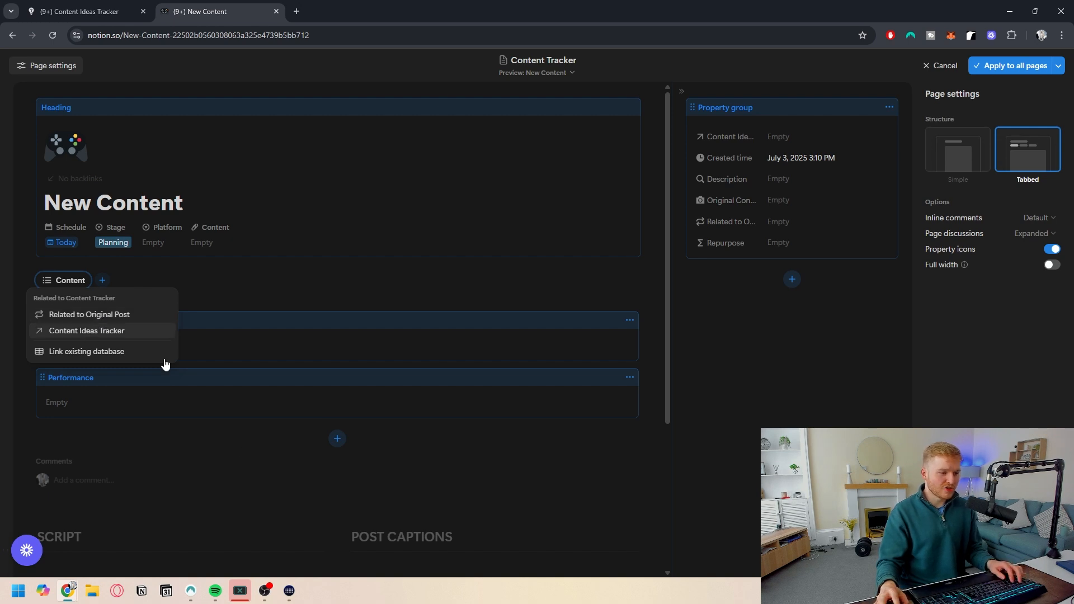
{"action": "left_click", "coordinate": [142, 266]}
{"action": "left_click", "coordinate": [70, 281]}
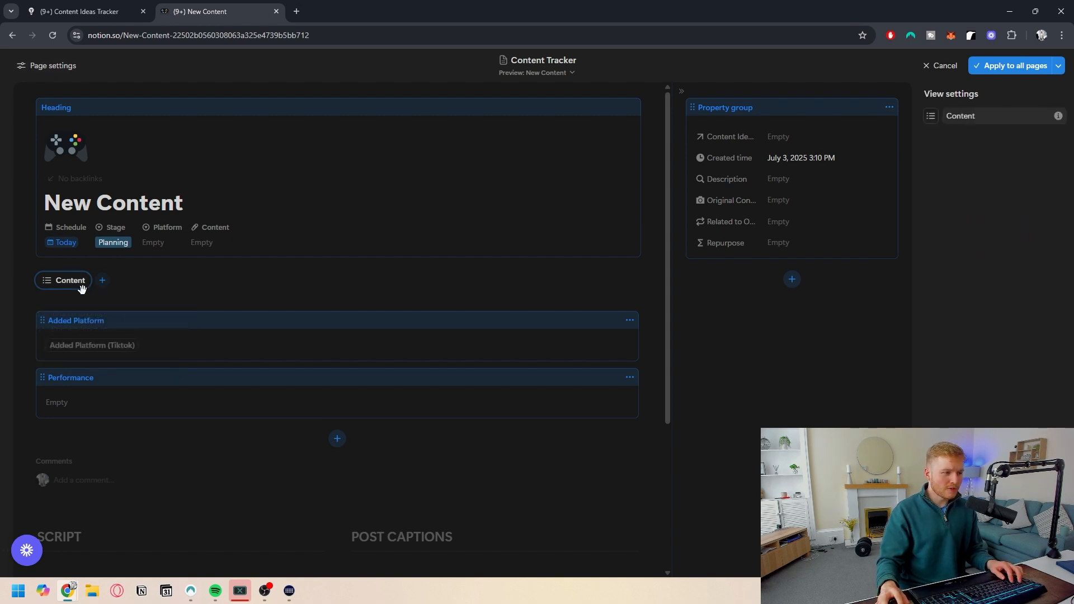
{"action": "scroll", "coordinate": [125, 352], "scroll_direction": "down", "scroll_amount": 4}
{"action": "left_click", "coordinate": [440, 194]}
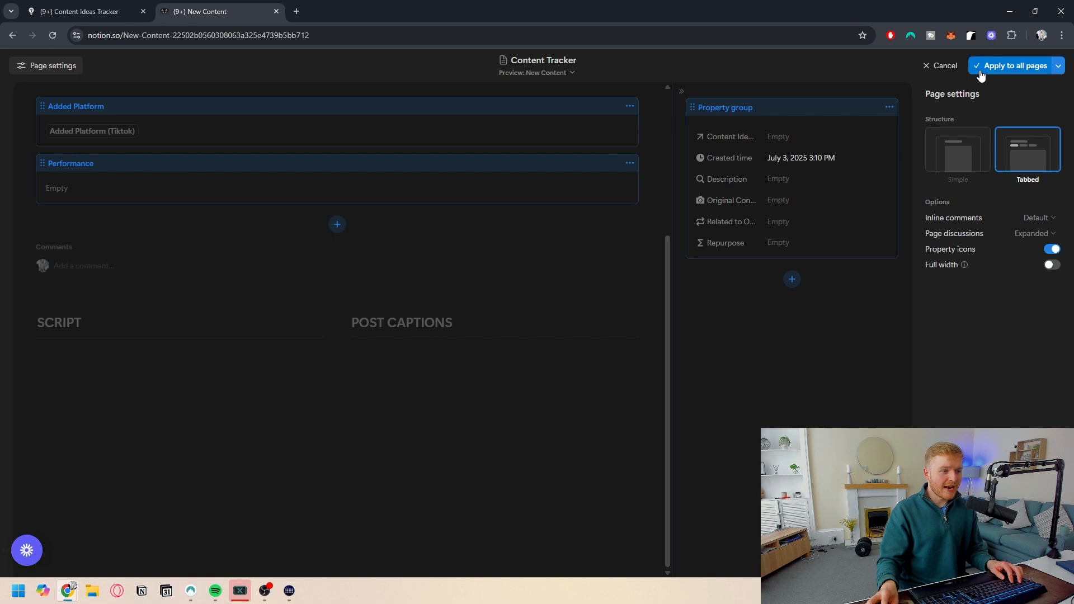
{"action": "scroll", "coordinate": [220, 216], "scroll_direction": "up", "scroll_amount": 4}
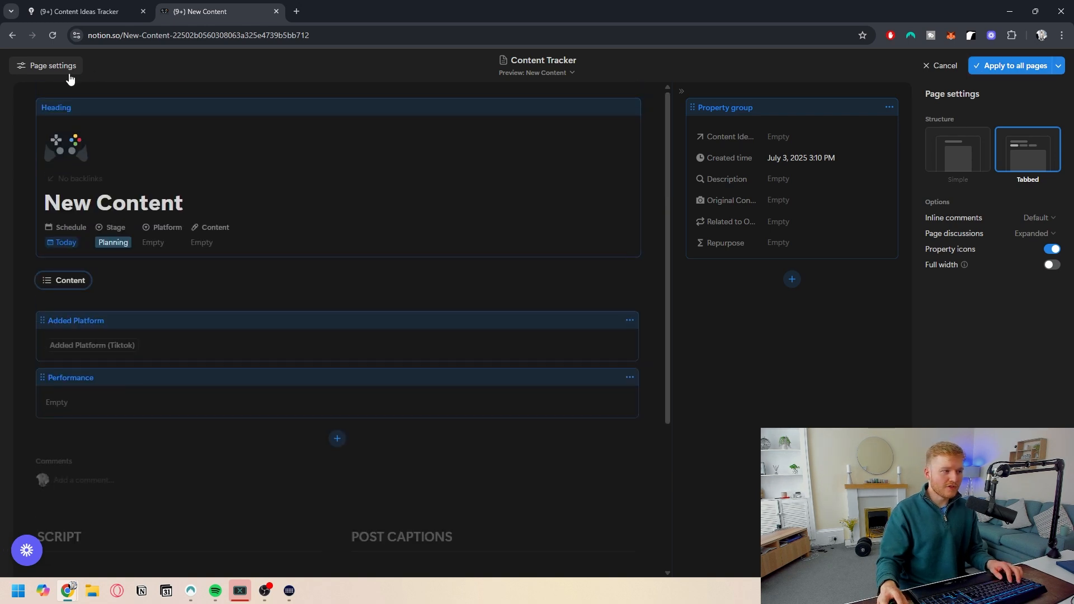
{"action": "left_click", "coordinate": [941, 66]}
- Add two side-by-side callouts in a two-column layout above the tracker links on the My Content page
{"action": "left_click", "coordinate": [537, 309]}
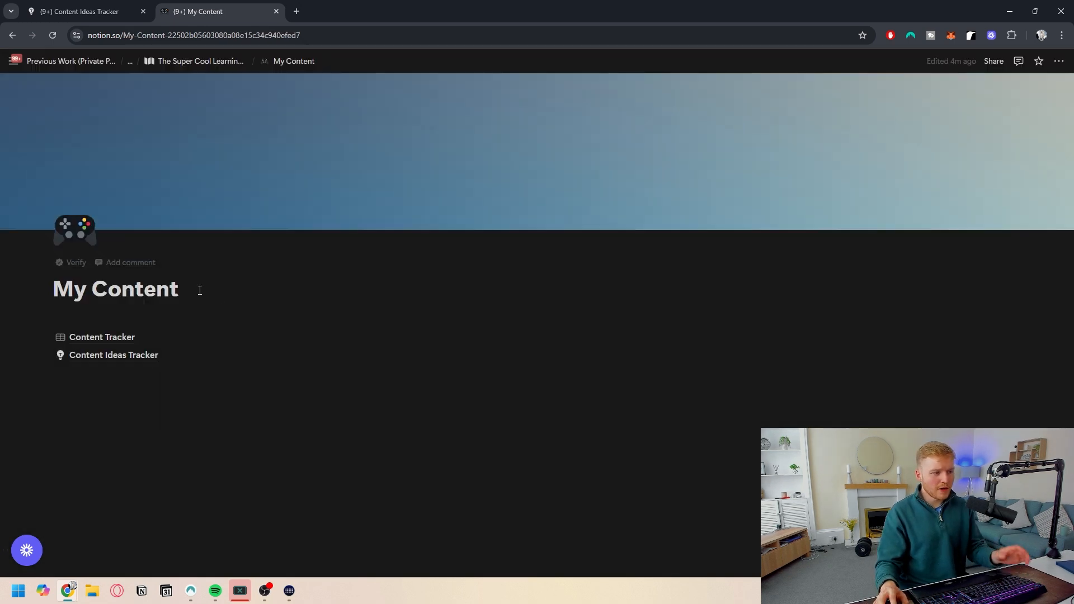
{"action": "key", "text": "Return"}
{"action": "type", "text": "/2"}
{"action": "key", "text": "Down"}
{"action": "key", "text": "Down"}
{"action": "key", "text": "BackSpace"}
{"action": "type", "text": "cal"}
{"action": "key", "text": "Return"}
{"action": "key", "text": "Return"}
{"action": "type", "text": "/"}
{"action": "key", "text": "Return"}
{"action": "left_click_drag", "start_coordinate": [45, 362], "coordinate": [1012, 329]}
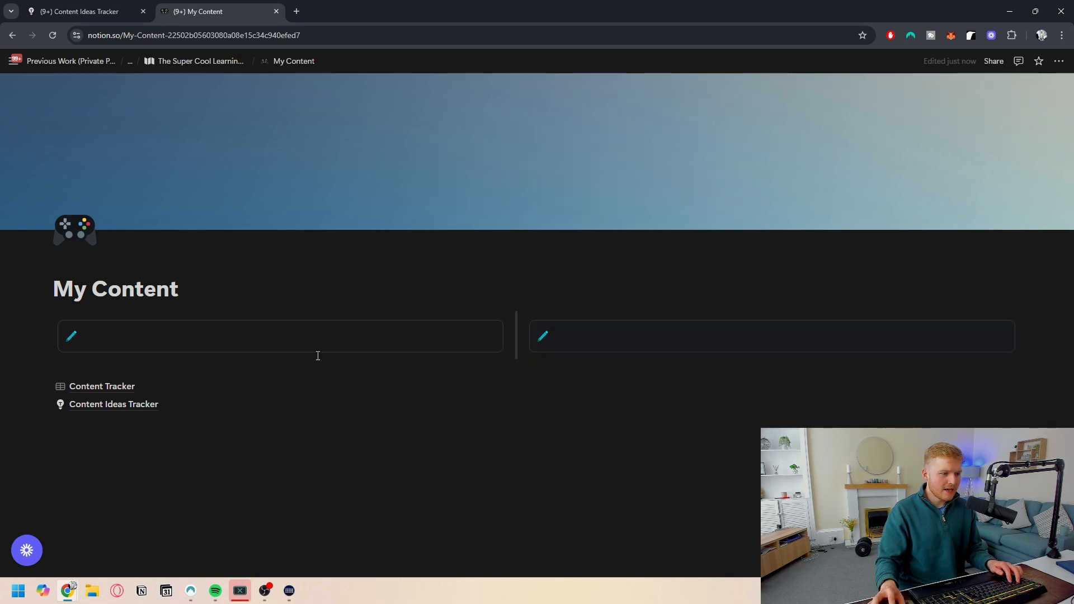
- Title the first callout MENU and move the Content Tracker and Content Ideas Tracker links into it
{"action": "left_click", "coordinate": [129, 342]}
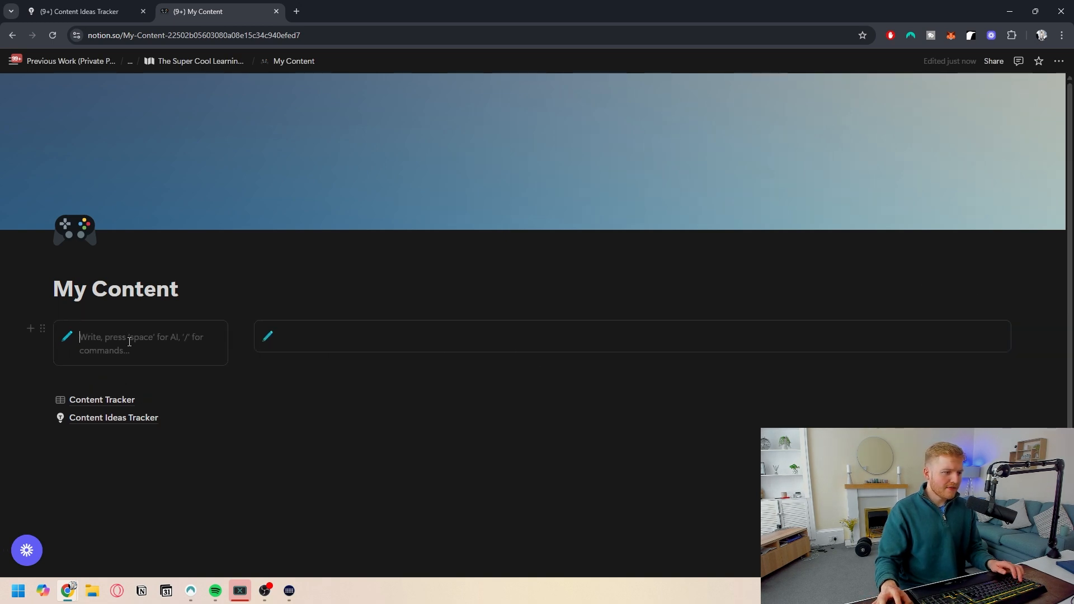
{"action": "type", "text": "MENU"}
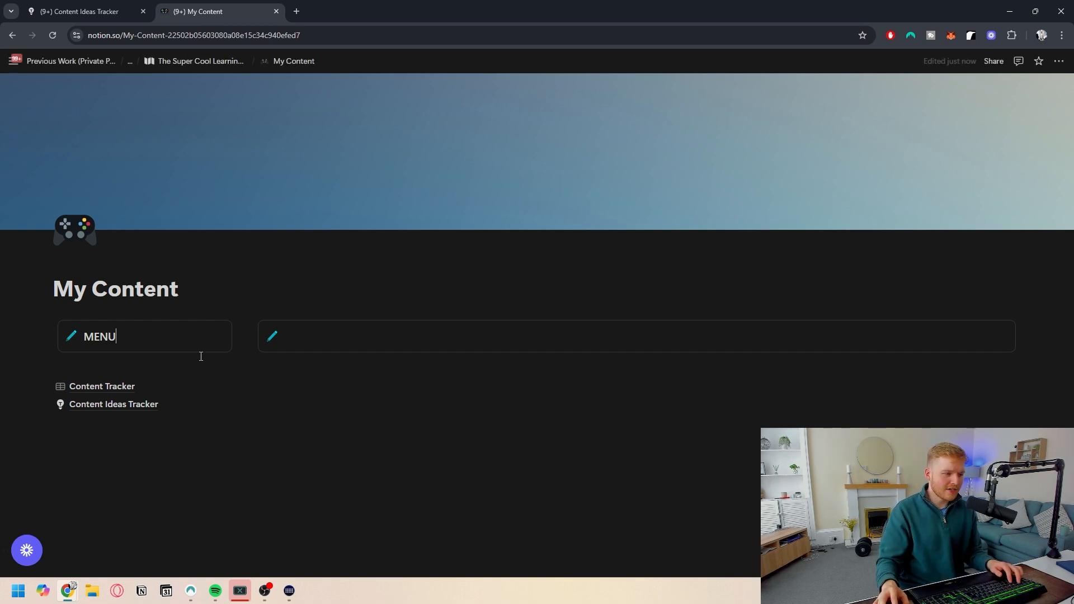
{"action": "left_click_drag", "start_coordinate": [45, 385], "coordinate": [95, 349]}
{"action": "left_click_drag", "start_coordinate": [45, 405], "coordinate": [105, 365]}
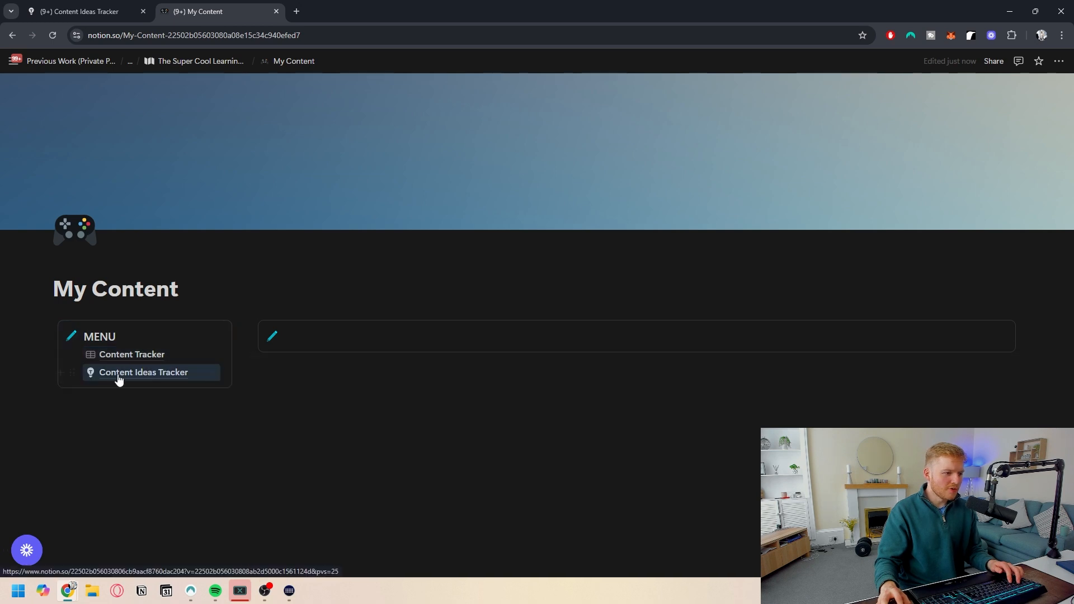
- Give the second callout a blue circle icon and title it CHARTS
{"action": "left_click", "coordinate": [192, 408]}
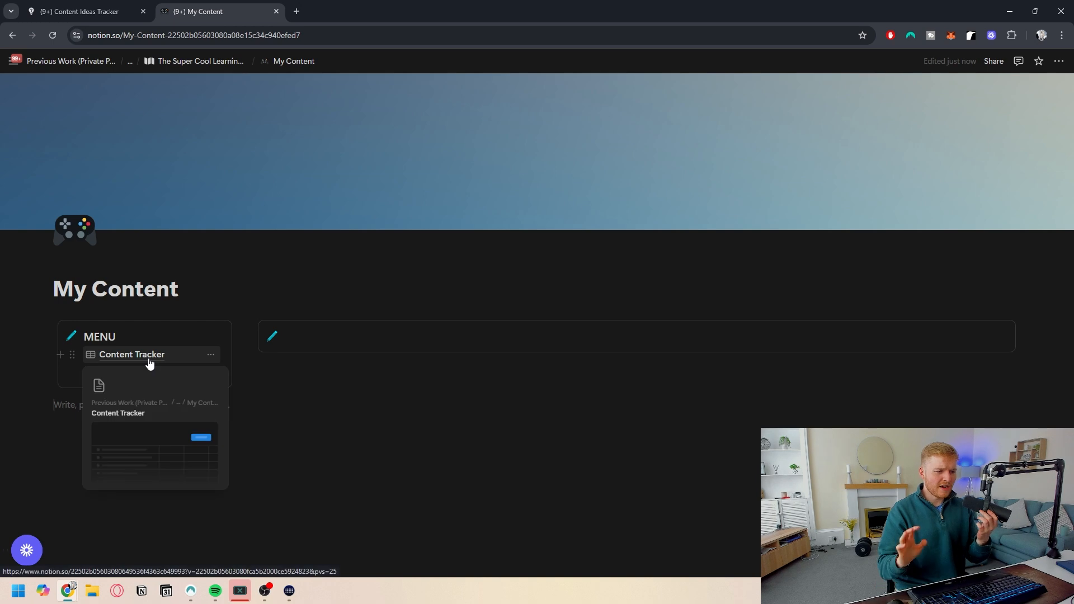
{"action": "left_click", "coordinate": [330, 340]}
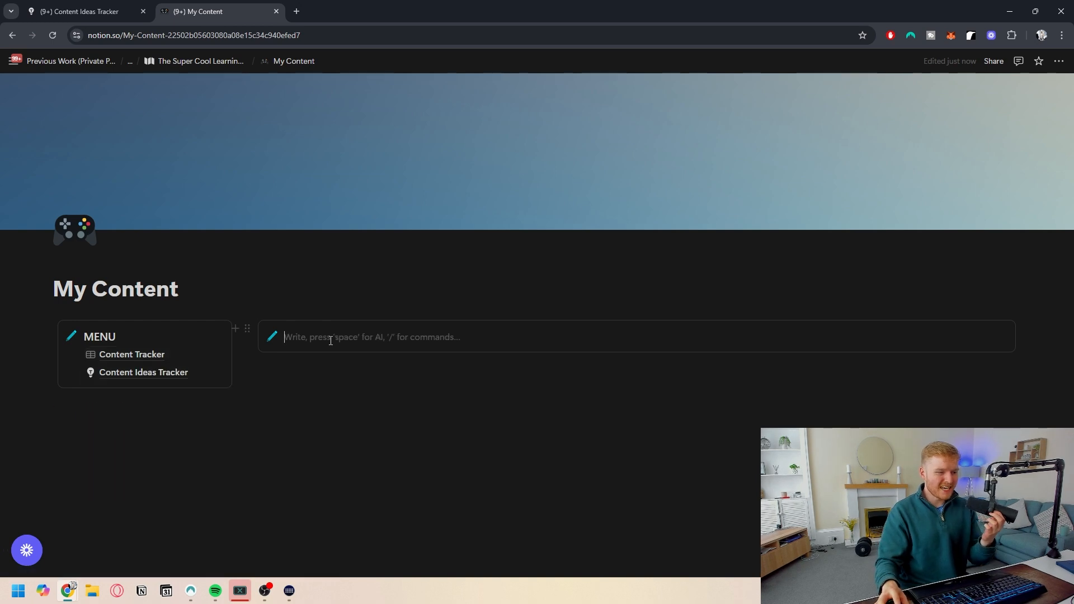
{"action": "left_click", "coordinate": [271, 336]}
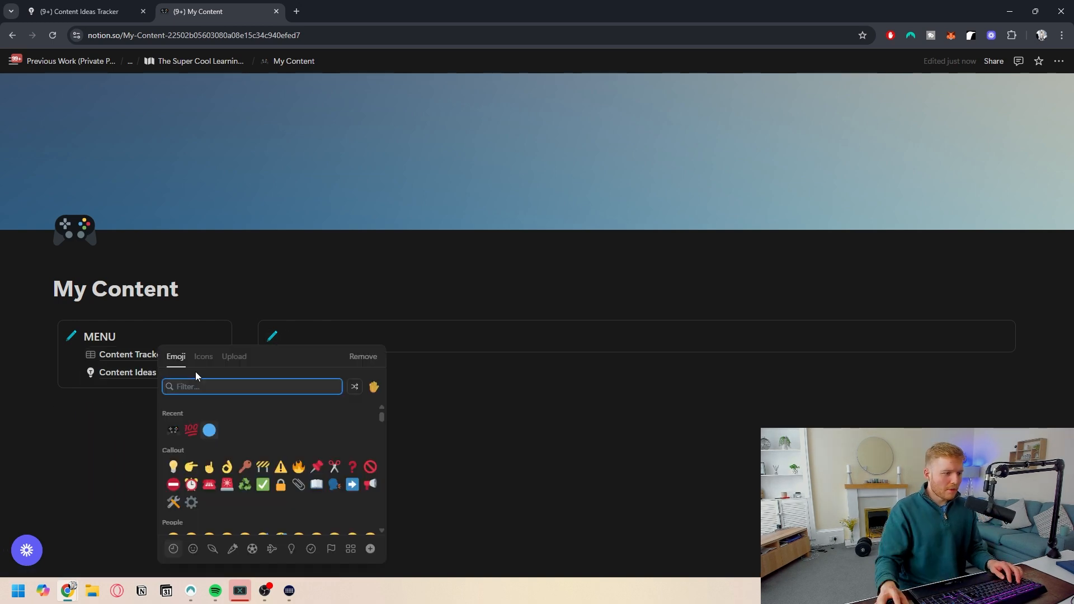
{"action": "left_click", "coordinate": [209, 430]}
{"action": "left_click", "coordinate": [335, 340]}
{"action": "type", "text": "CHARTS"}
- Insert a linked view of the Content Tracker database inside the CHARTS callout
{"action": "key", "text": "Return"}
{"action": "type", "text": "---"}
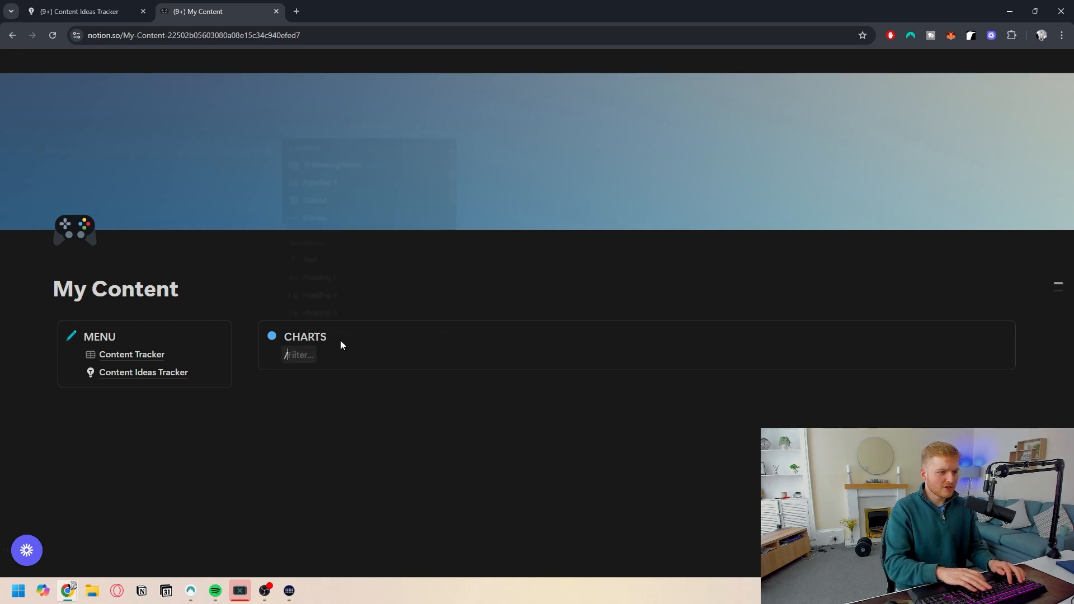
{"action": "type", "text": "/li"}
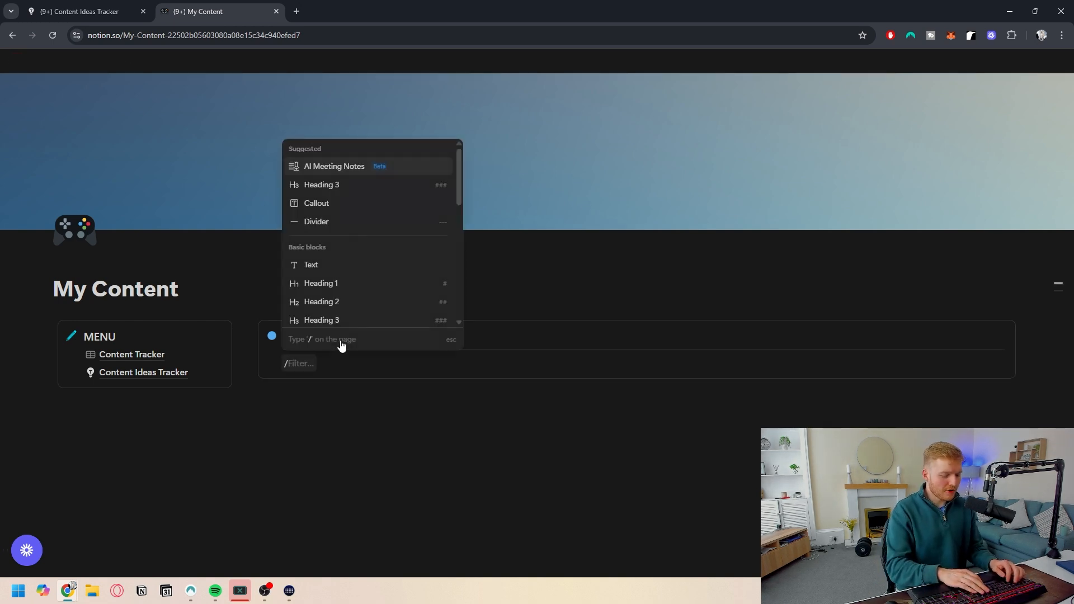
{"action": "type", "text": "nked"}
{"action": "key", "text": "Return"}
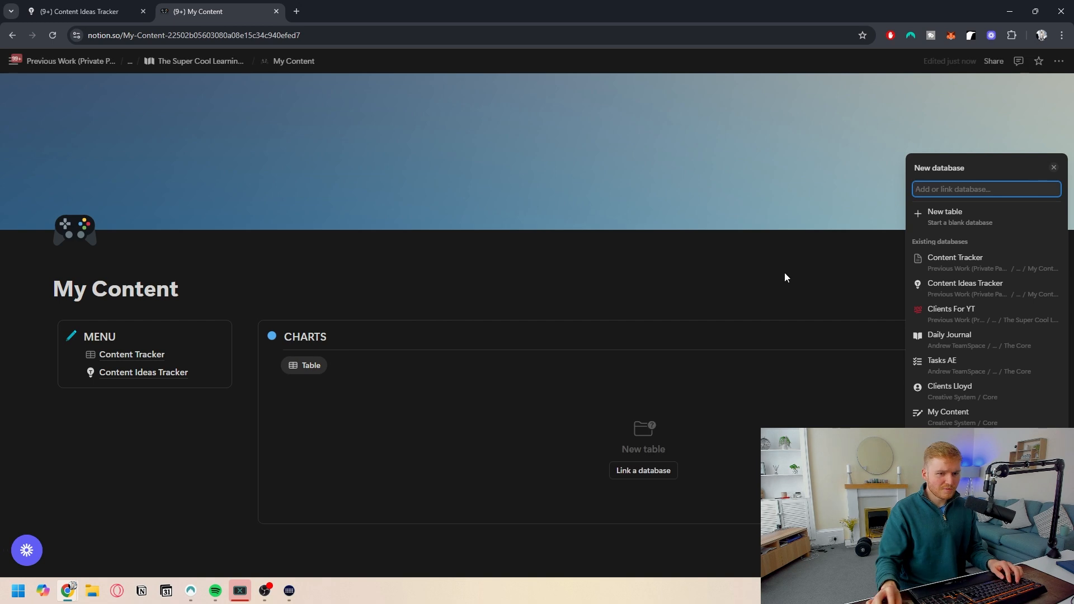
{"action": "left_click", "coordinate": [974, 266]}
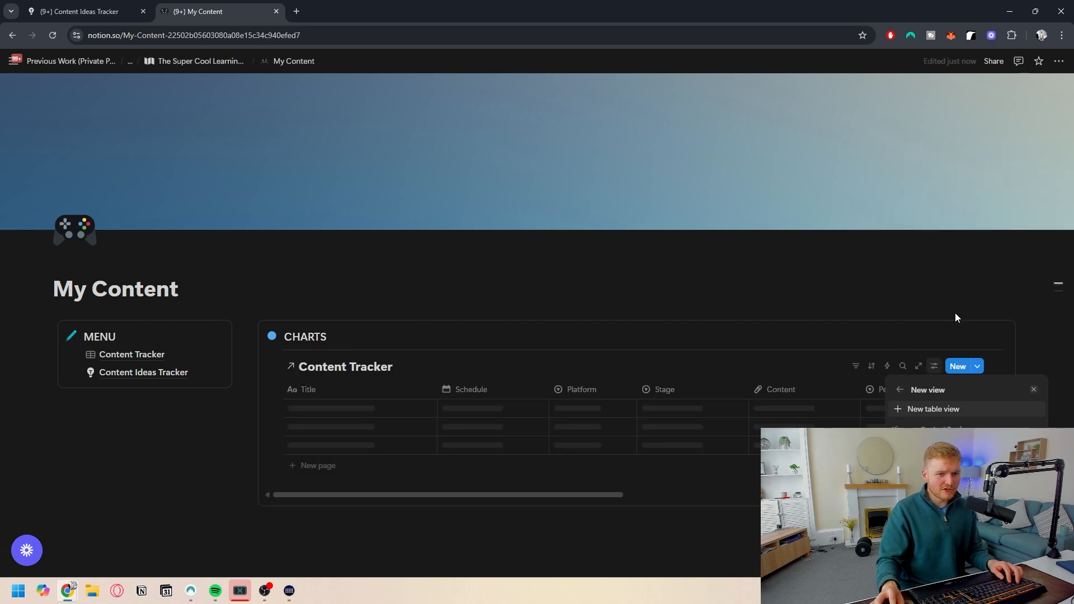
- Create a new Chart view for the linked Content Tracker
{"action": "left_click", "coordinate": [953, 410]}
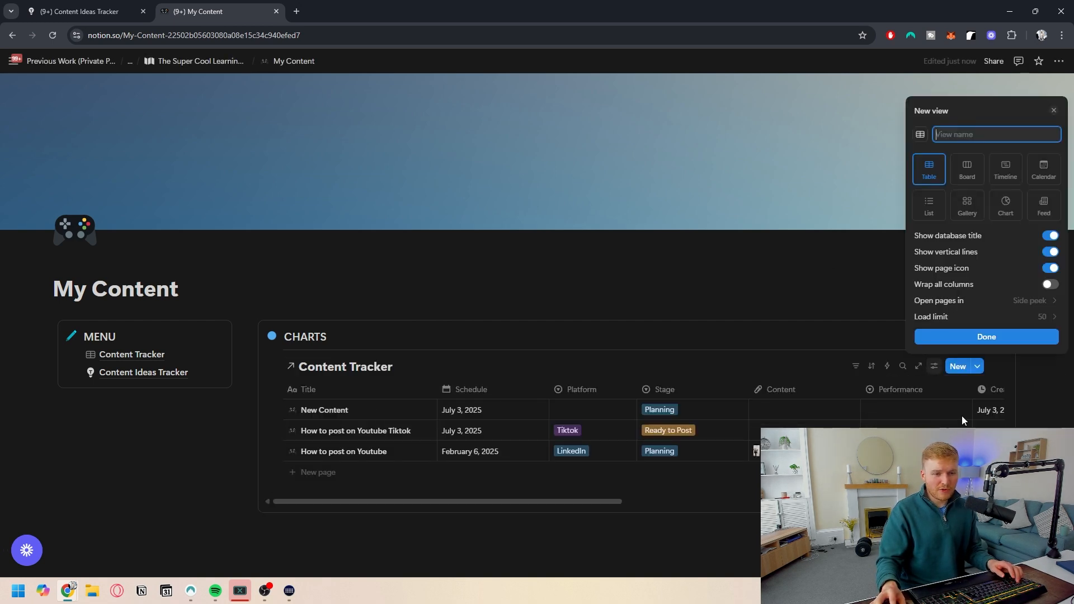
{"action": "left_click", "coordinate": [1006, 209]}
{"action": "left_click", "coordinate": [981, 315]}
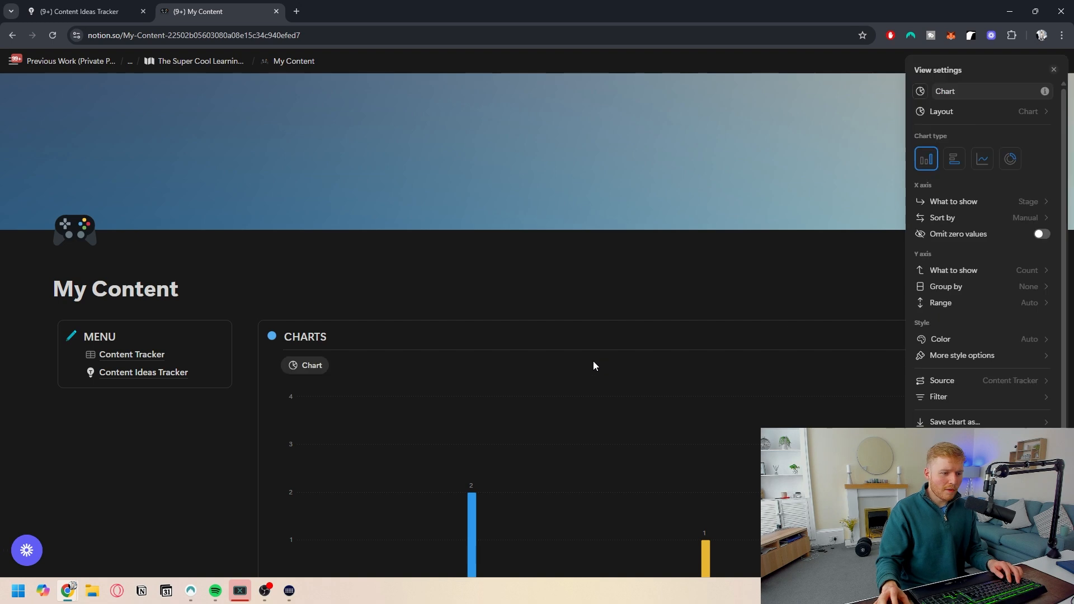
{"action": "left_click", "coordinate": [593, 365]}
- Rename the chart view to Stage
{"action": "scroll", "coordinate": [586, 374], "scroll_direction": "down", "scroll_amount": 2}
{"action": "scroll", "coordinate": [586, 375], "scroll_direction": "down", "scroll_amount": 2}
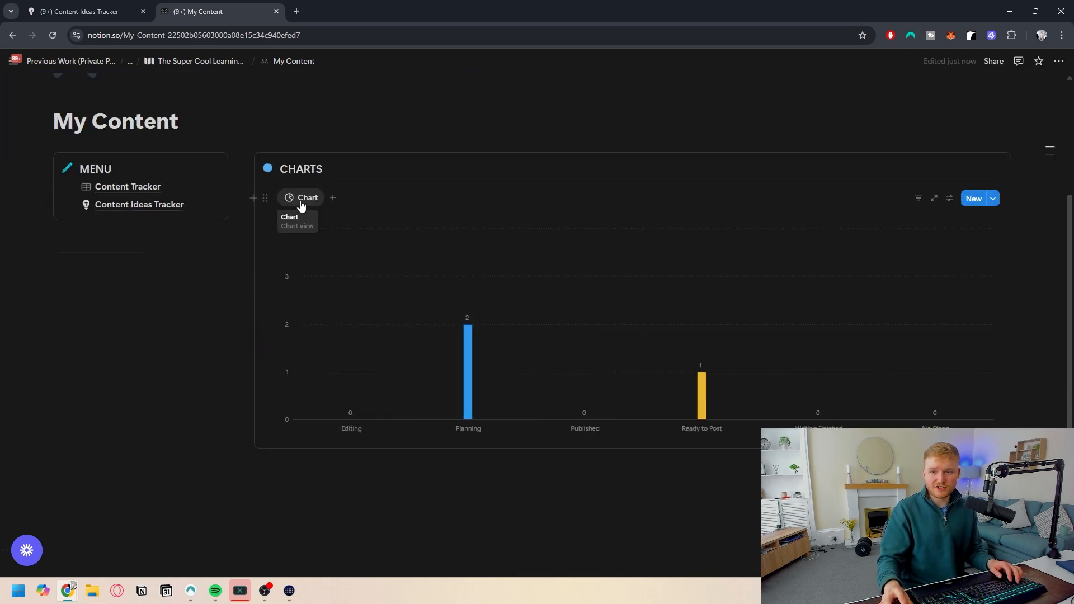
{"action": "left_click", "coordinate": [301, 199]}
{"action": "left_click", "coordinate": [298, 222]}
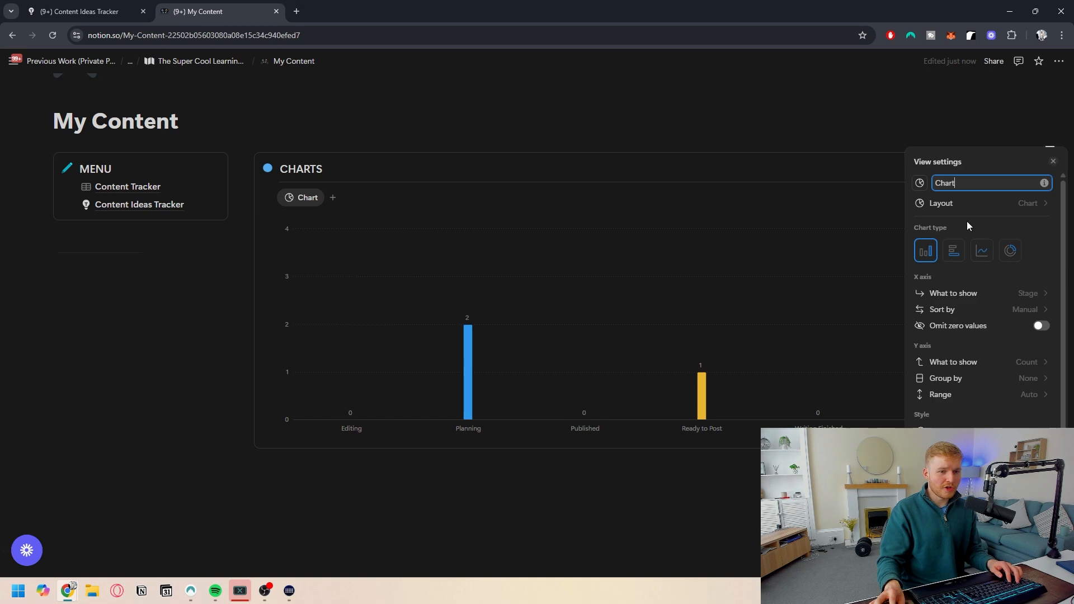
{"action": "type", "text": "Stage"}
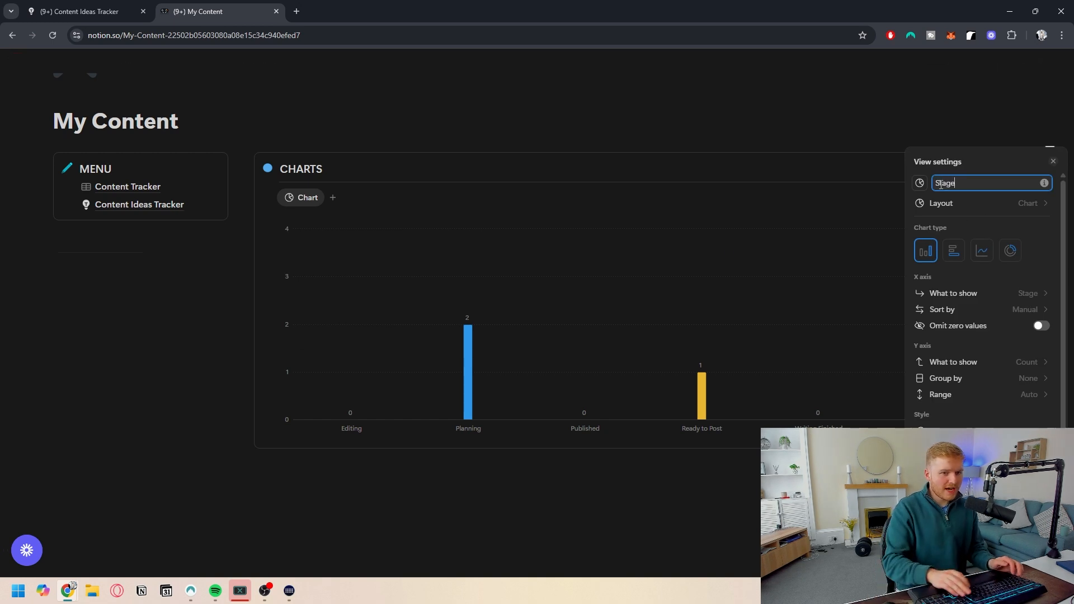
{"action": "left_click", "coordinate": [1039, 330]}
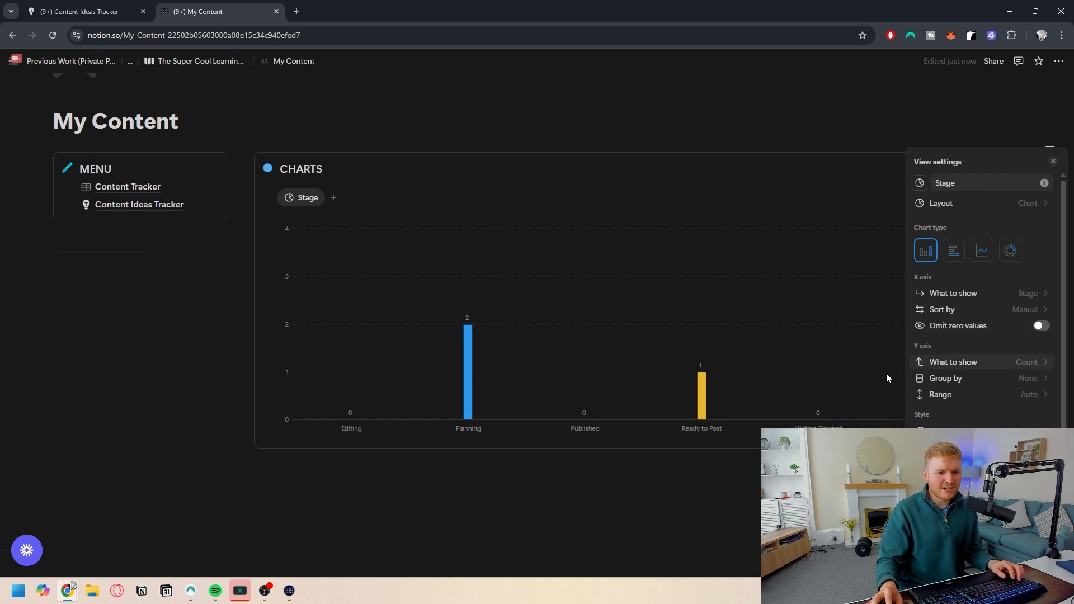
- Paste the copied chart view link below the page content as a linked database view
{"action": "left_click", "coordinate": [166, 348]}
{"action": "scroll", "coordinate": [178, 464], "scroll_direction": "down", "scroll_amount": 1}
{"action": "key", "text": "ctrl+v"}
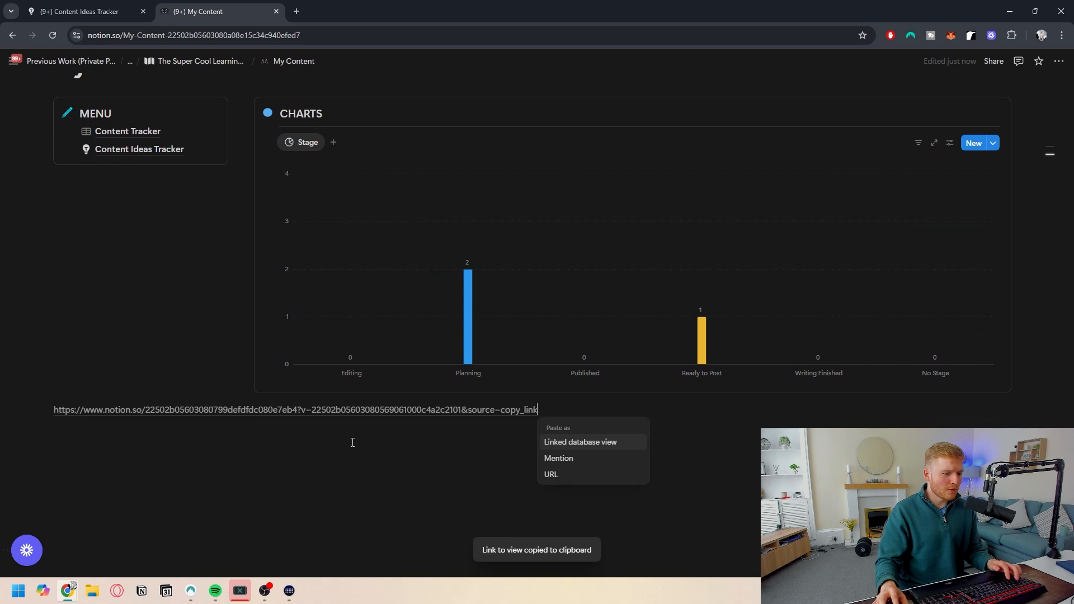
{"action": "left_click", "coordinate": [584, 444]}
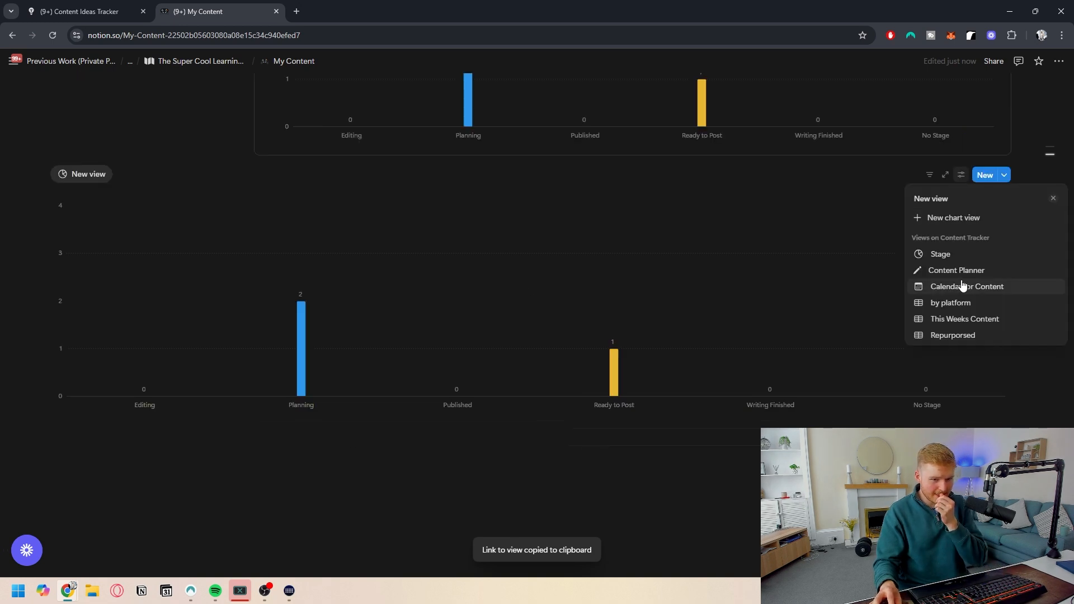
- Base the new linked view on the Stage chart and rename it Performance
{"action": "left_click", "coordinate": [923, 256]}
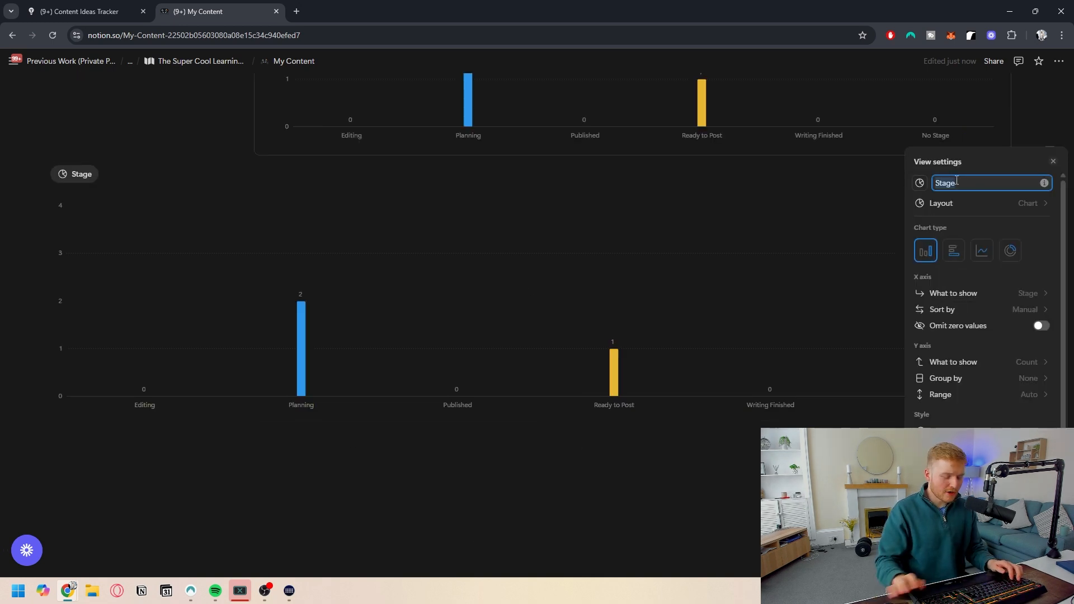
{"action": "type", "text": "Performan"}
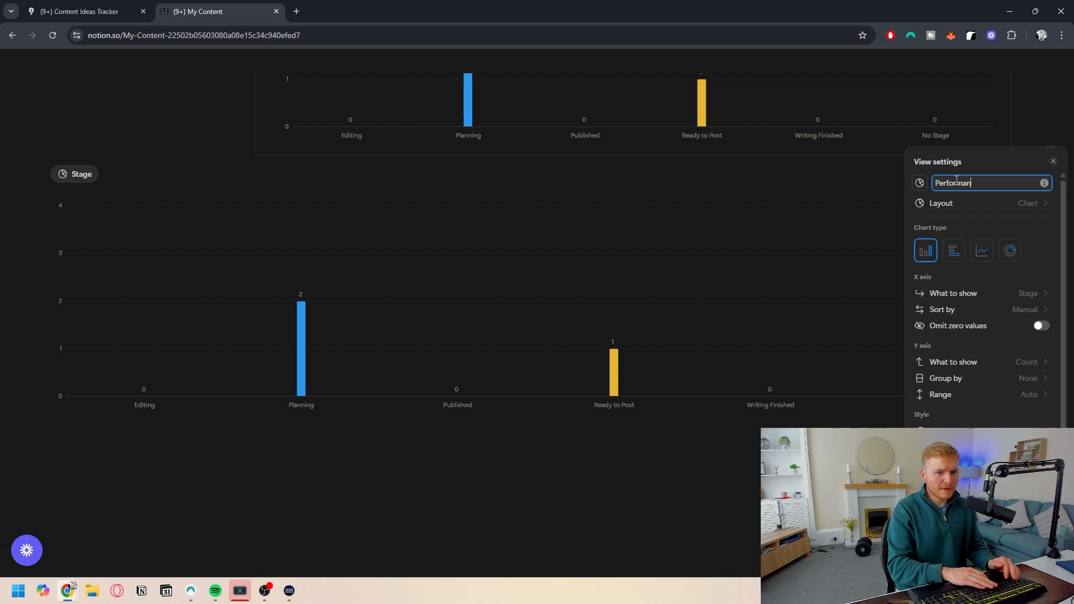
{"action": "type", "text": "ce"}
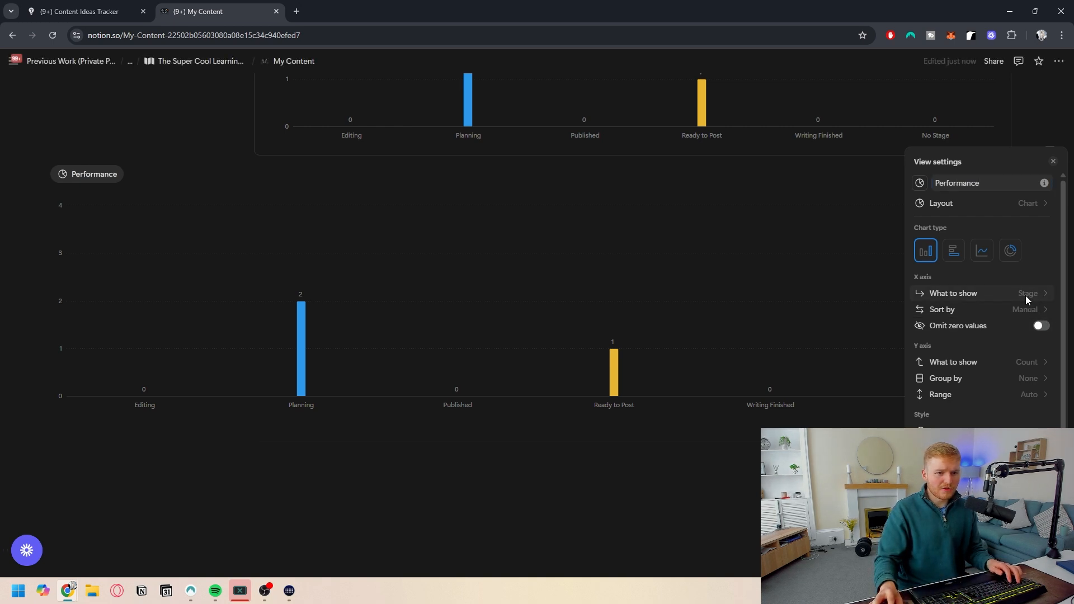
- Set the Performance chart's X axis to Performance and switch it to a horizontal bar chart
{"action": "left_click", "coordinate": [1027, 295]}
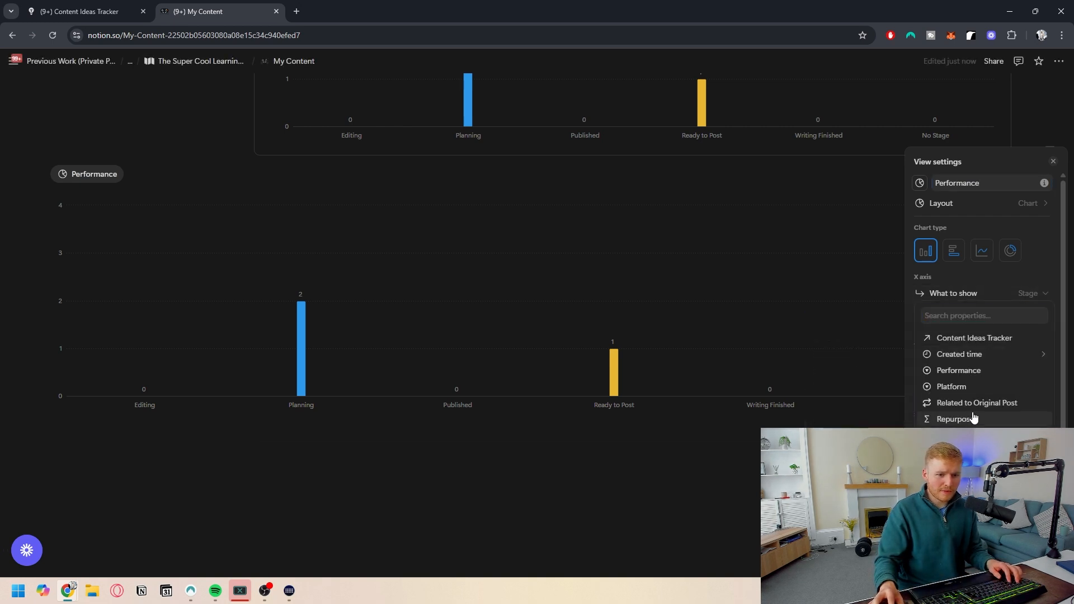
{"action": "left_click", "coordinate": [958, 370]}
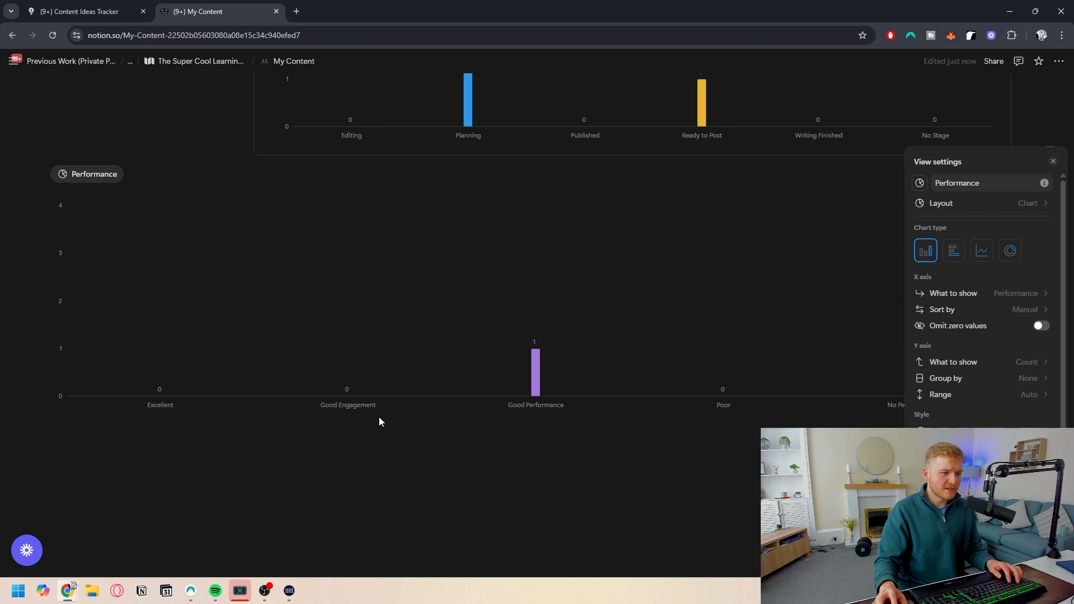
{"action": "left_click", "coordinate": [954, 250]}
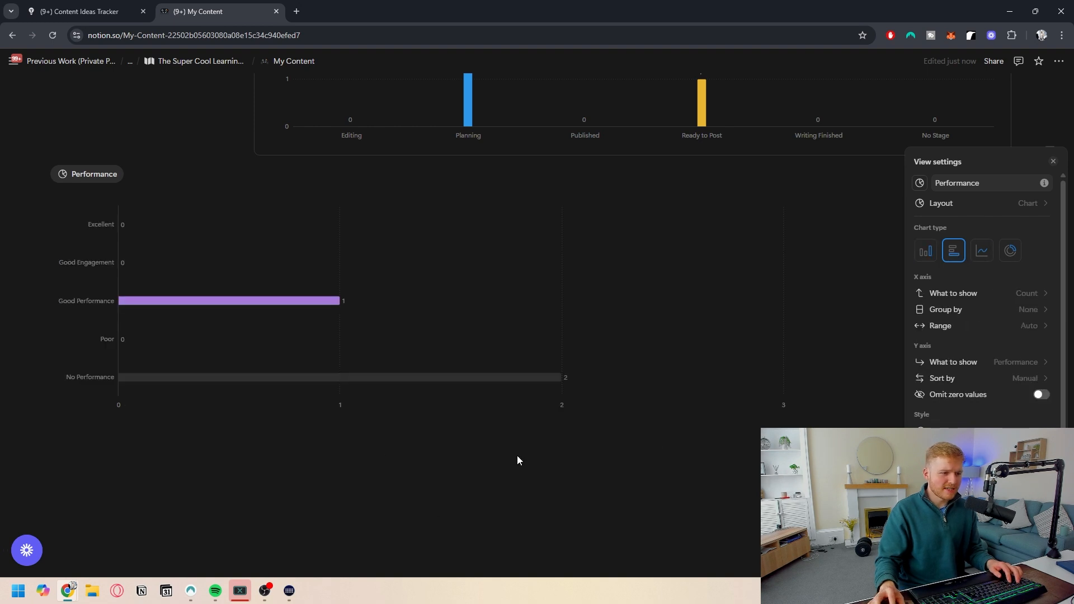
{"action": "left_click", "coordinate": [437, 441]}
- Place the Performance chart beside the Stage chart inside the CHARTS callout as two columns
{"action": "scroll", "coordinate": [59, 356], "scroll_direction": "up", "scroll_amount": 3}
{"action": "scroll", "coordinate": [39, 342], "scroll_direction": "up", "scroll_amount": 1}
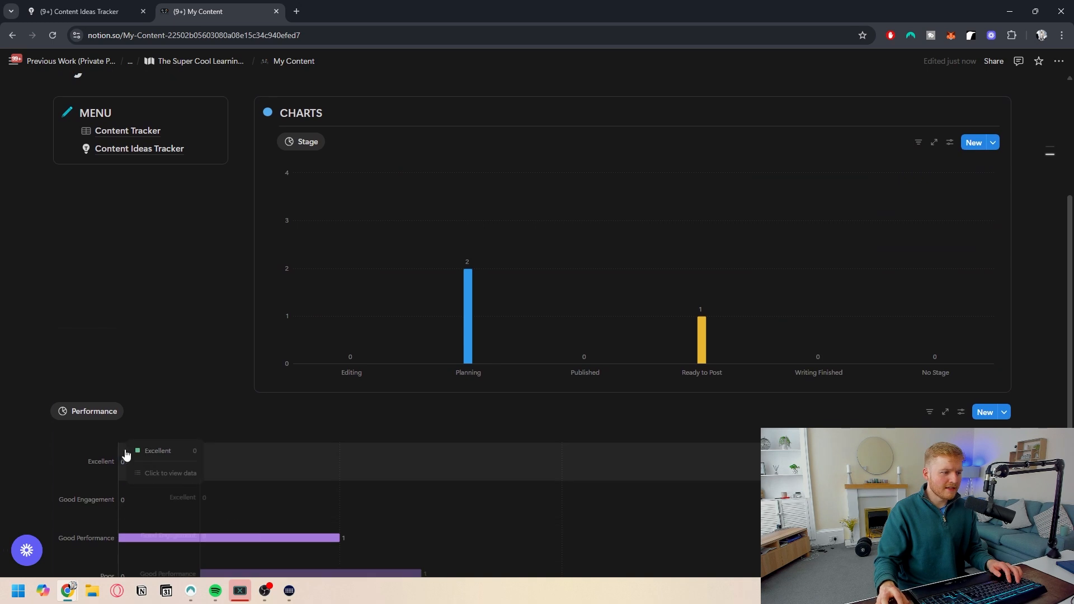
{"action": "left_click_drag", "start_coordinate": [40, 175], "coordinate": [333, 137]}
{"action": "left_click", "coordinate": [329, 137]}
{"action": "type", "text": "/2"}
{"action": "key", "text": "Down"}
{"action": "key", "text": "Down"}
{"action": "key", "text": "Down"}
{"action": "key", "text": "Down"}
{"action": "key", "text": "Return"}
{"action": "left_click_drag", "start_coordinate": [267, 176], "coordinate": [290, 148]}
{"action": "left_click_drag", "start_coordinate": [207, 357], "coordinate": [707, 153]}
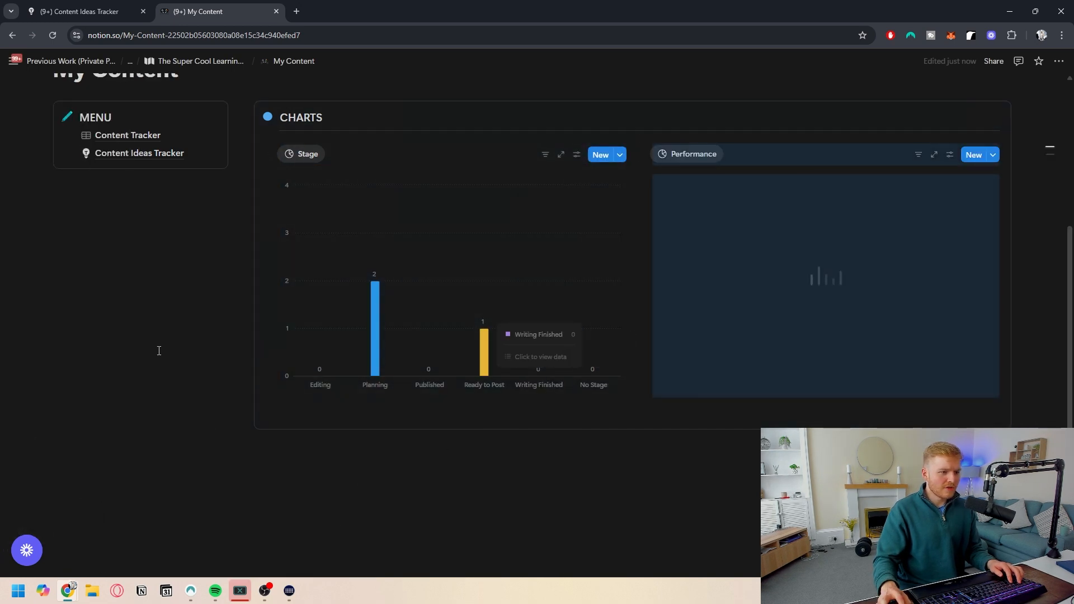
{"action": "scroll", "coordinate": [447, 285], "scroll_direction": "up", "scroll_amount": 1}
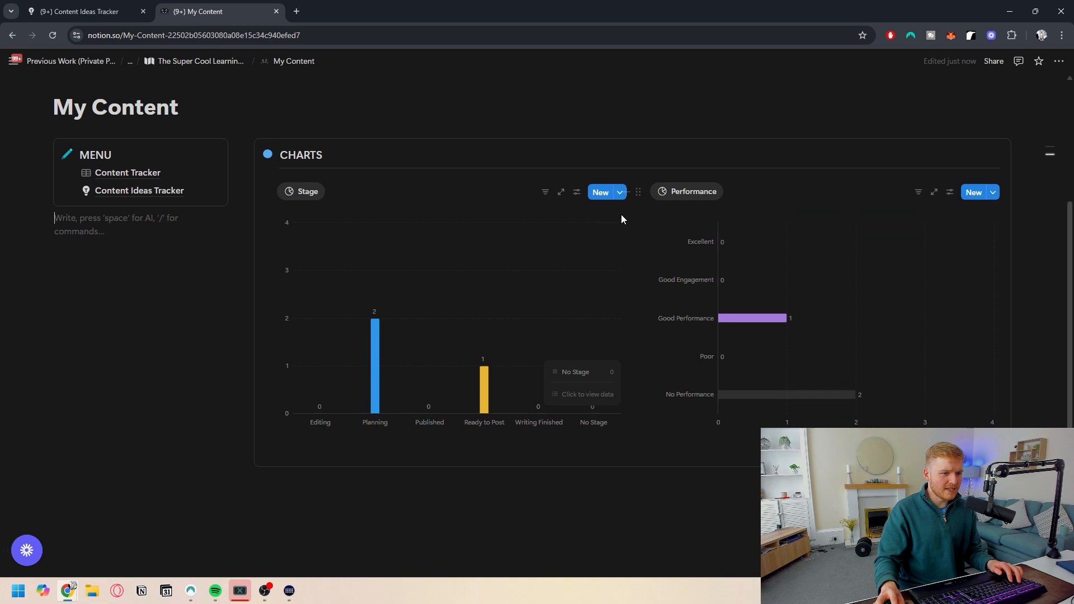
- Set the Stage chart's height to Small in its style options
{"action": "left_click", "coordinate": [577, 191]}
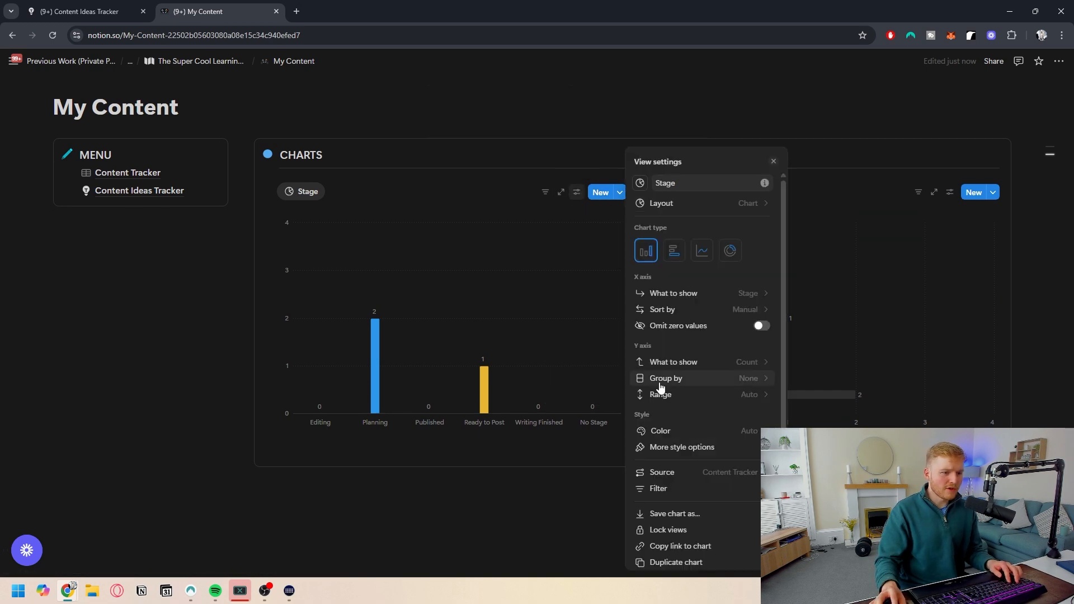
{"action": "left_click", "coordinate": [733, 450]}
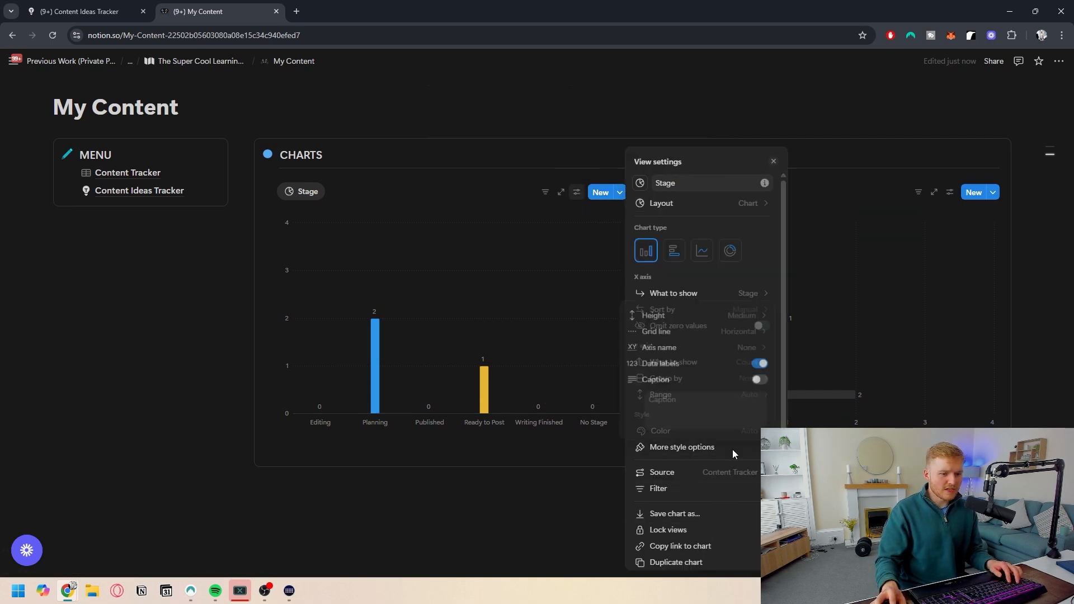
{"action": "left_click", "coordinate": [752, 314]}
{"action": "left_click", "coordinate": [810, 289]}
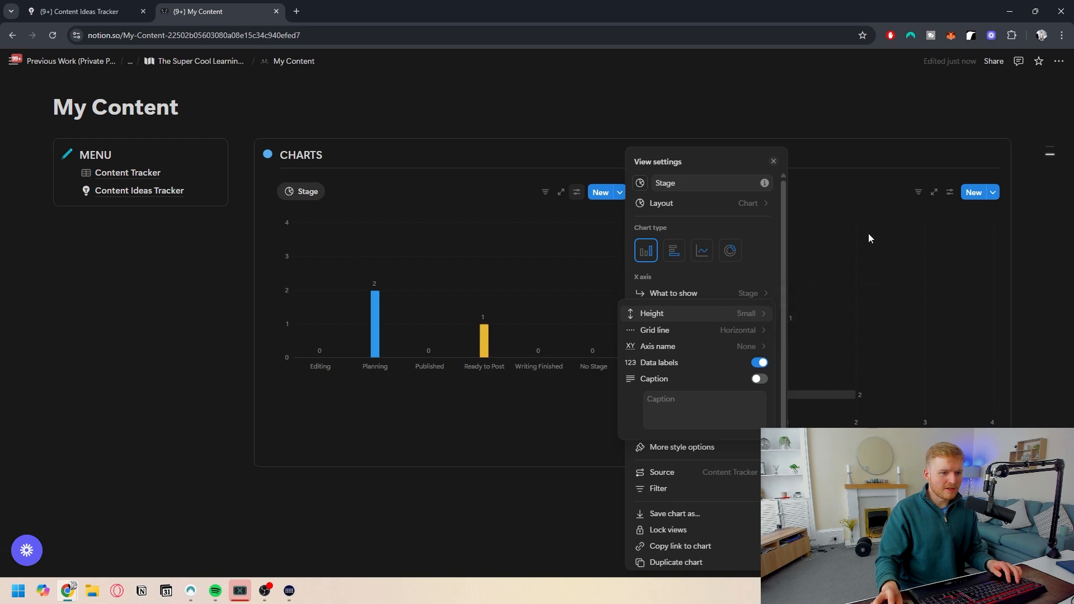
- Set the Performance chart's height to Small in its style options
{"action": "left_click", "coordinate": [949, 192]}
{"action": "left_click", "coordinate": [949, 192]}
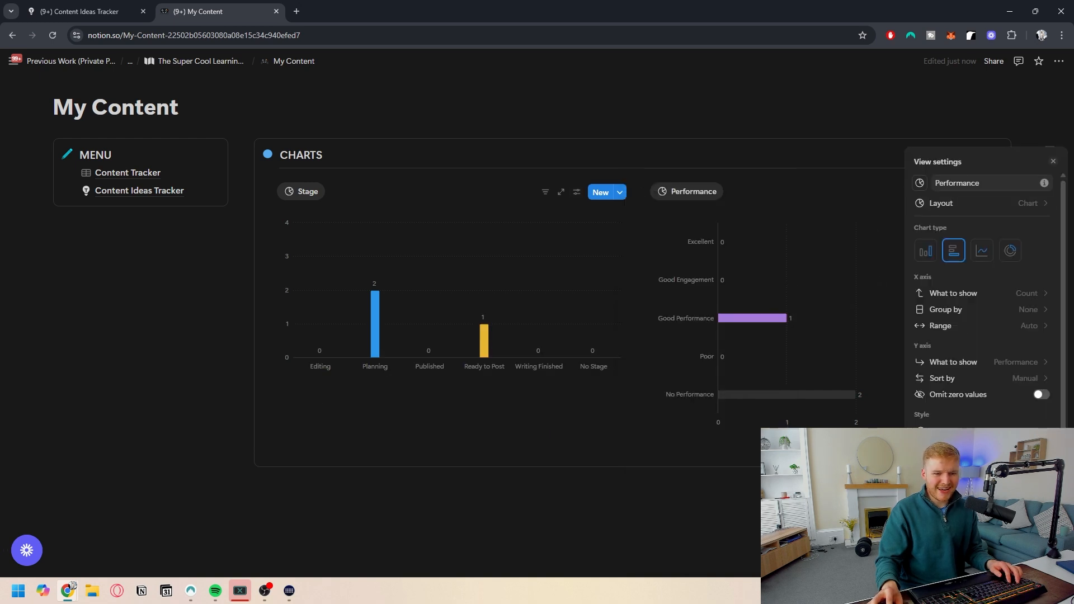
{"action": "scroll", "coordinate": [962, 325], "scroll_direction": "down", "scroll_amount": 3}
{"action": "left_click", "coordinate": [996, 314]}
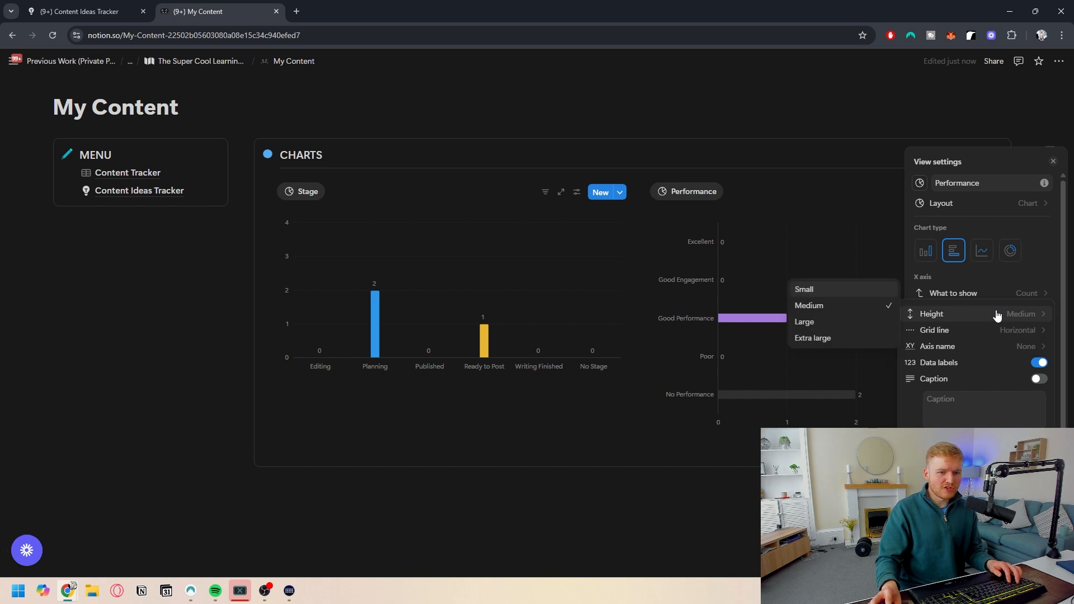
{"action": "left_click", "coordinate": [822, 291]}
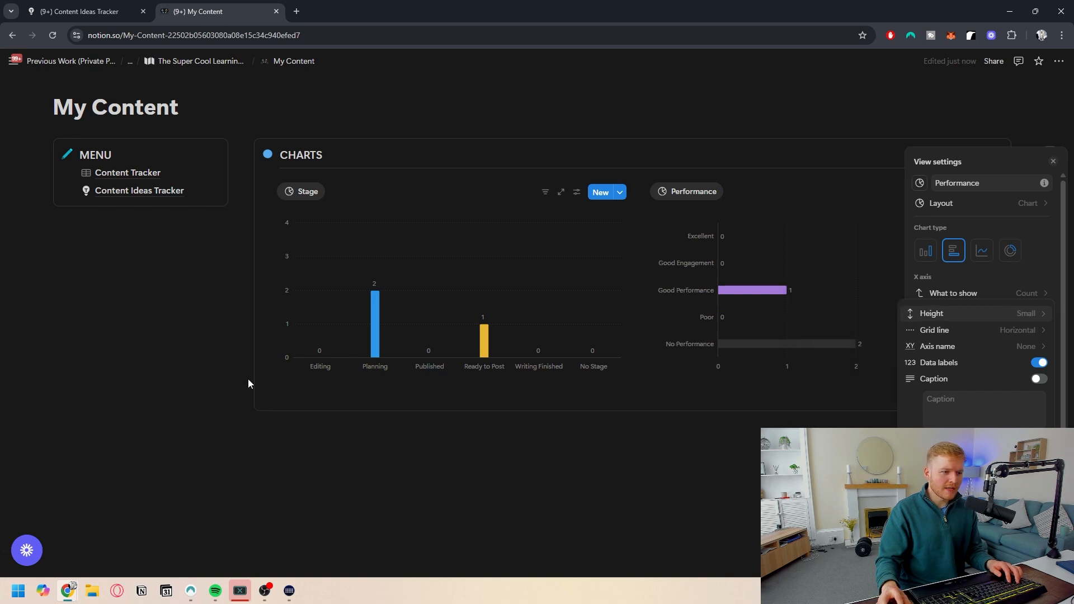
{"action": "left_click", "coordinate": [93, 401]}
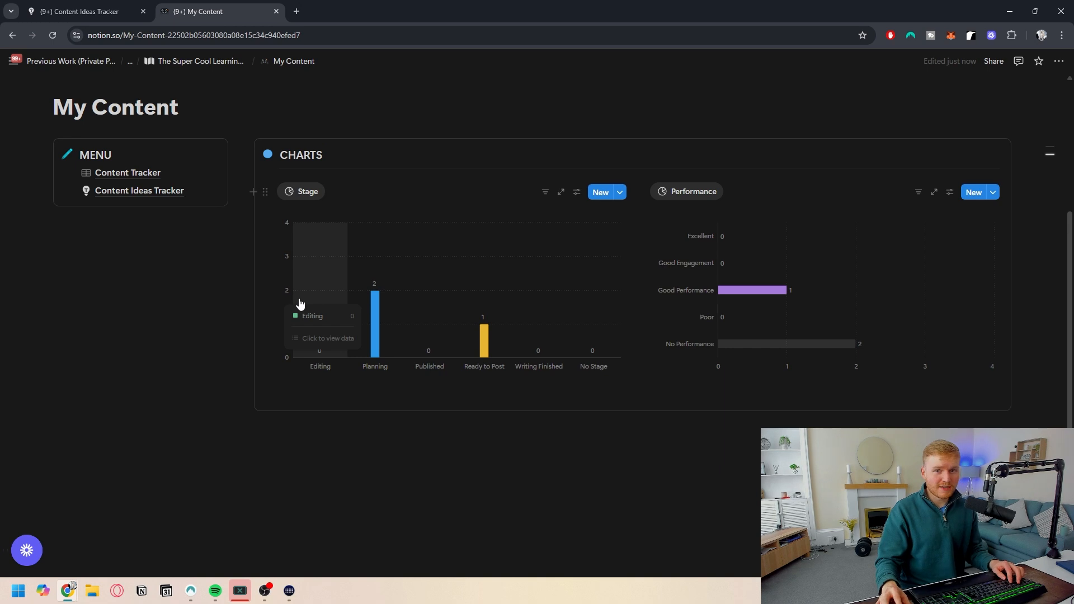
- Add a CONTENT section with a heading and a divider below the CHARTS callout
{"action": "left_click", "coordinate": [199, 407]}
{"action": "type", "text": "/h3"}
{"action": "key", "text": "Return"}
{"action": "type", "text": "CONTENT"}
{"action": "key", "text": "Return"}
{"action": "type", "text": "/div"}
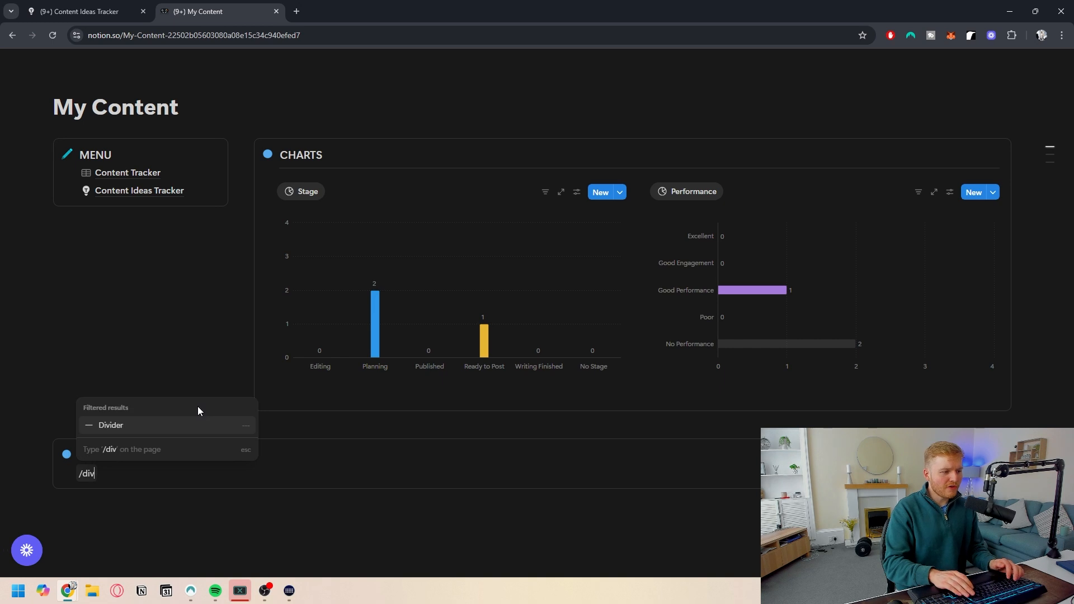
{"action": "key", "text": "Return"}
- Insert a button block in the CONTENT section
{"action": "type", "text": "/button"}
{"action": "key", "text": "Return"}
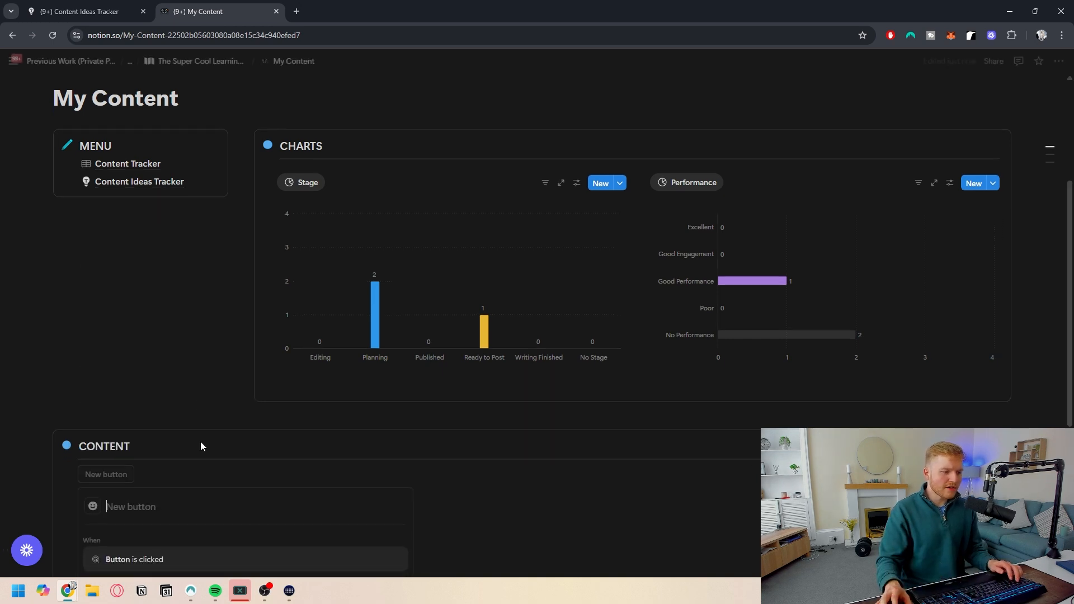
{"action": "scroll", "coordinate": [158, 503], "scroll_direction": "down", "scroll_amount": 5}
{"action": "left_click", "coordinate": [243, 397]}
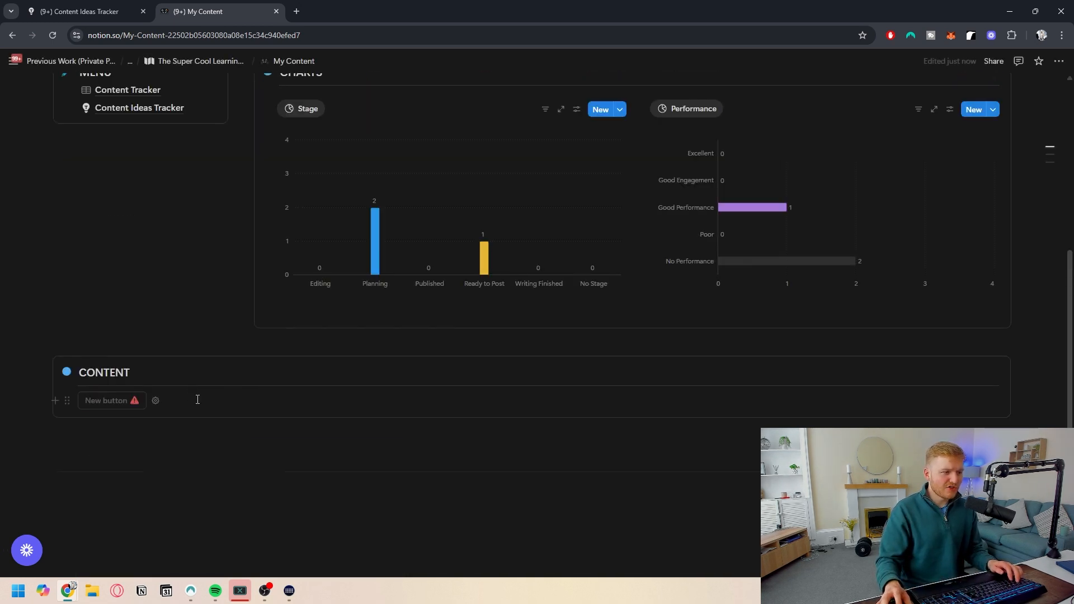
- Insert a linked view of the Content Tracker showing its by platform view
{"action": "left_click", "coordinate": [117, 439]}
{"action": "type", "text": "/linked"}
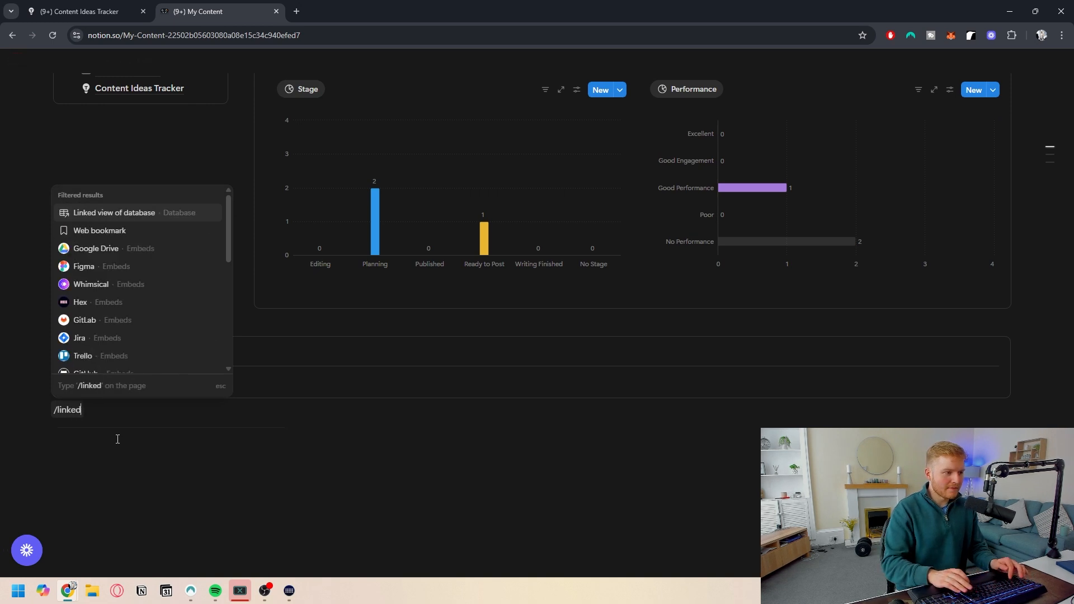
{"action": "key", "text": "Return"}
{"action": "left_click", "coordinate": [990, 168]}
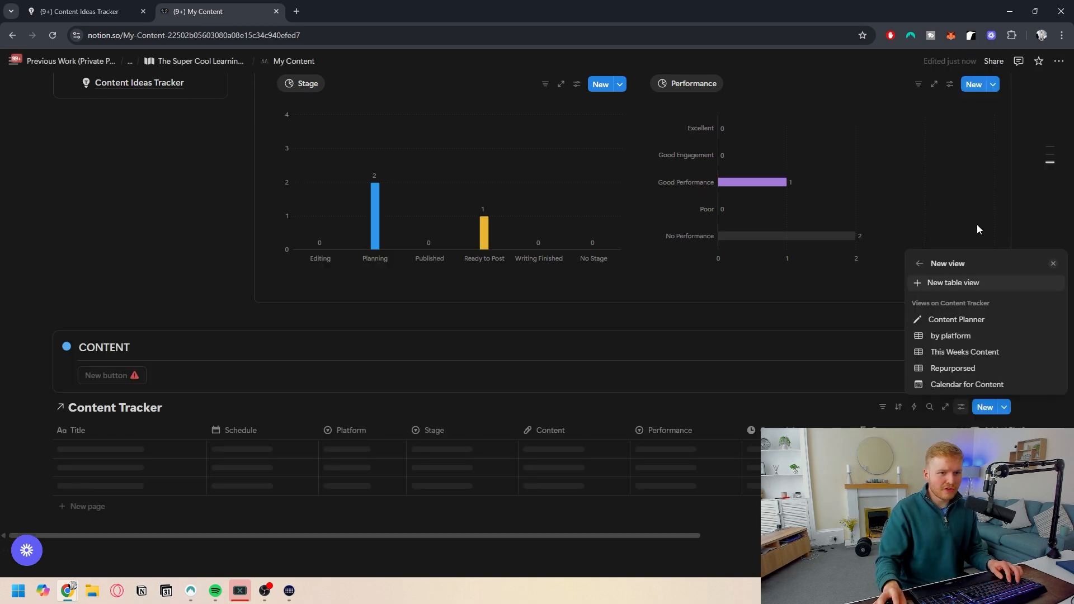
{"action": "left_click", "coordinate": [951, 336]}
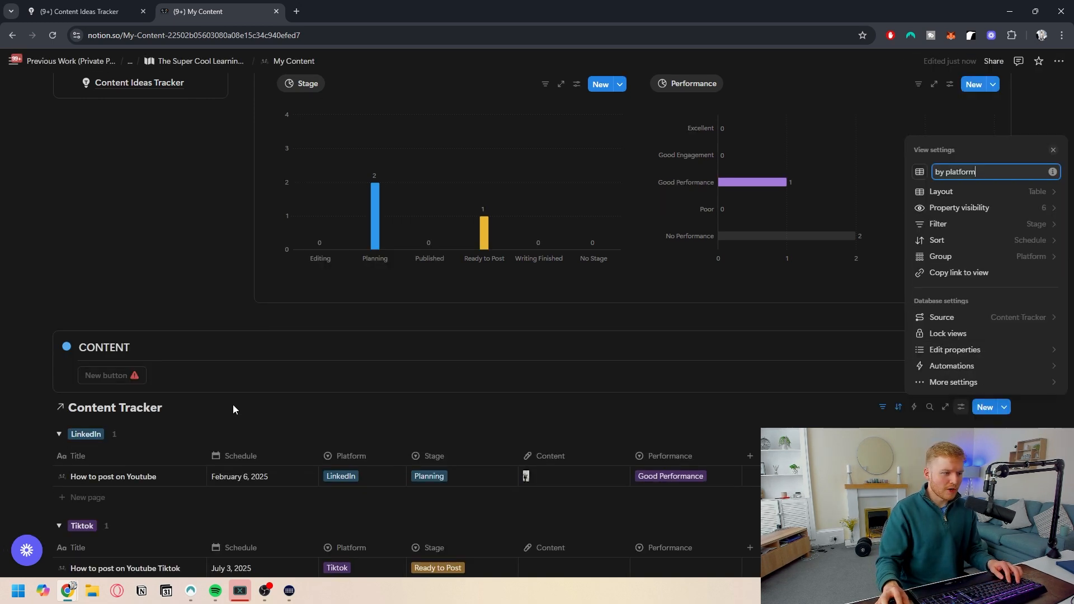
{"action": "left_click", "coordinate": [1031, 193]}
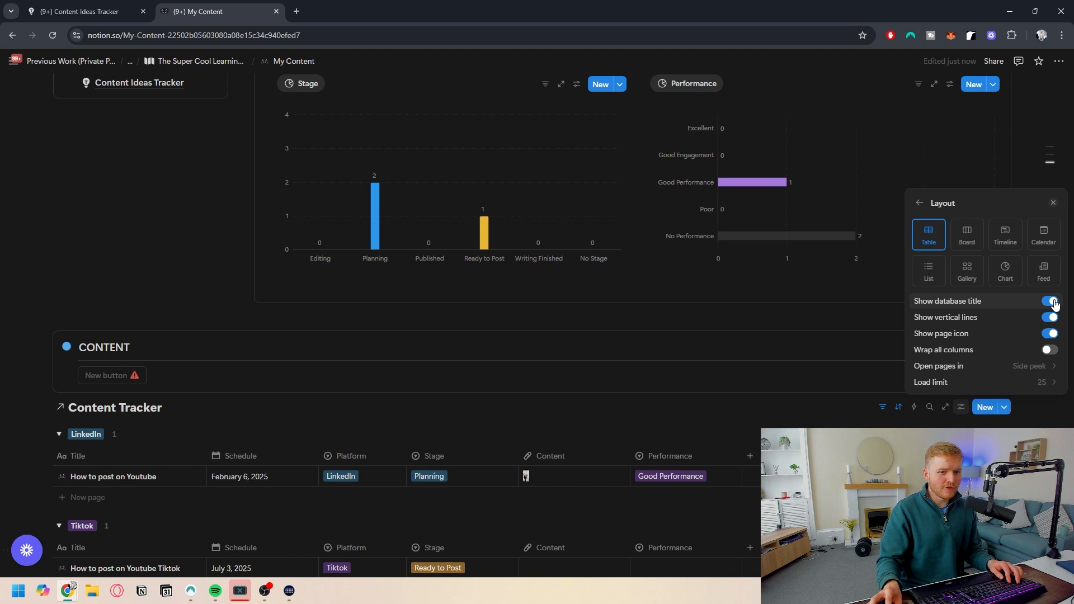
{"action": "left_click", "coordinate": [235, 412]}
- Move the linked Content Tracker view into the CONTENT callout
{"action": "scroll", "coordinate": [168, 380], "scroll_direction": "down", "scroll_amount": 2}
{"action": "scroll", "coordinate": [80, 334], "scroll_direction": "down", "scroll_amount": 1}
{"action": "left_click_drag", "start_coordinate": [39, 238], "coordinate": [120, 219]}
- Add the existing This Weeks Content and Repurposed views as tabs of the linked database
{"action": "left_click", "coordinate": [153, 200]}
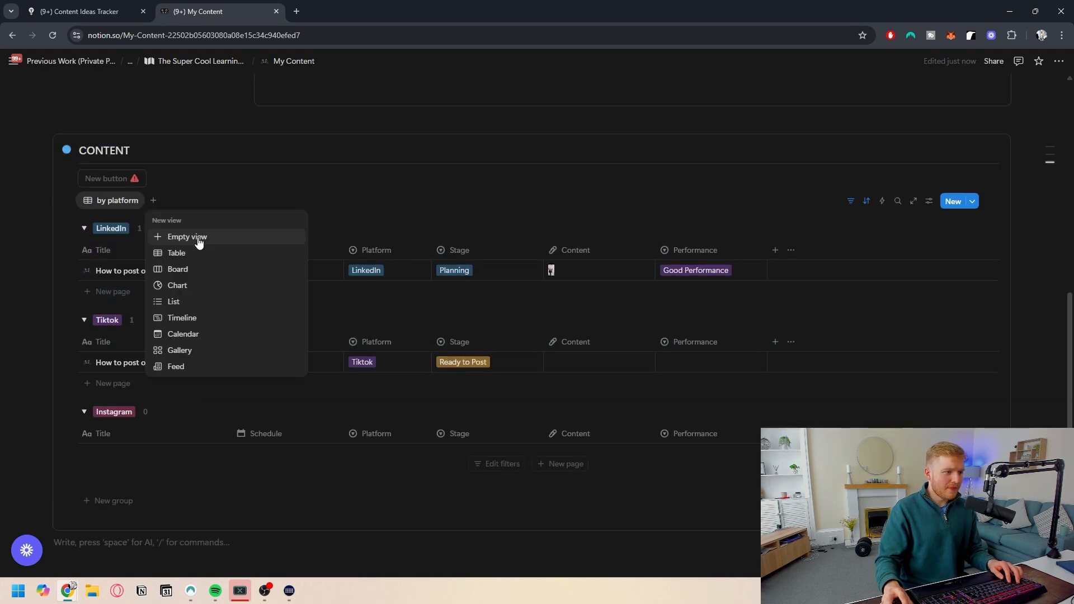
{"action": "left_click", "coordinate": [200, 237]}
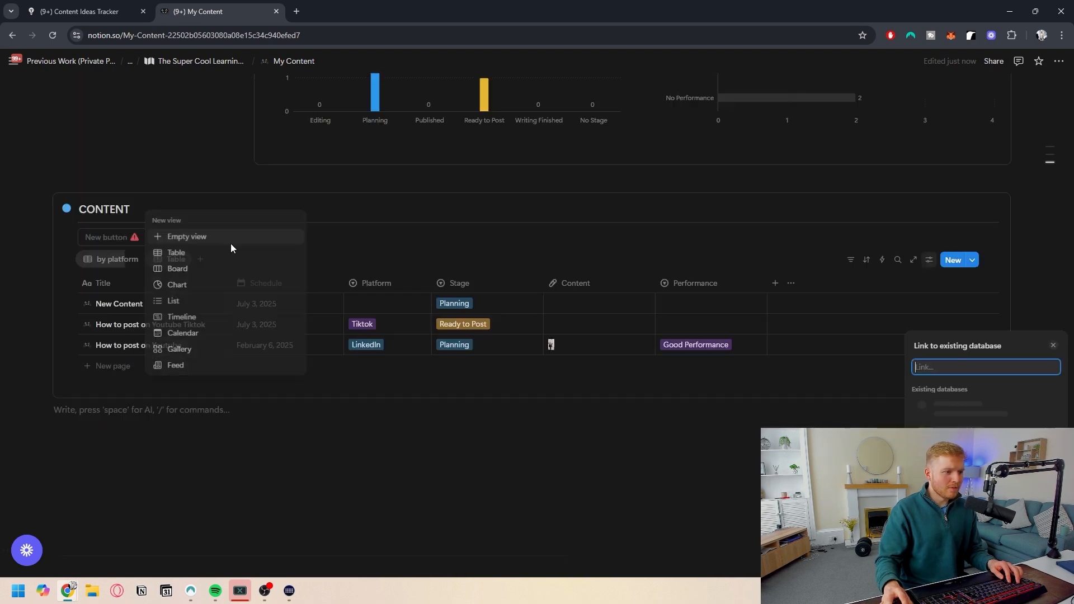
{"action": "left_click", "coordinate": [957, 411]}
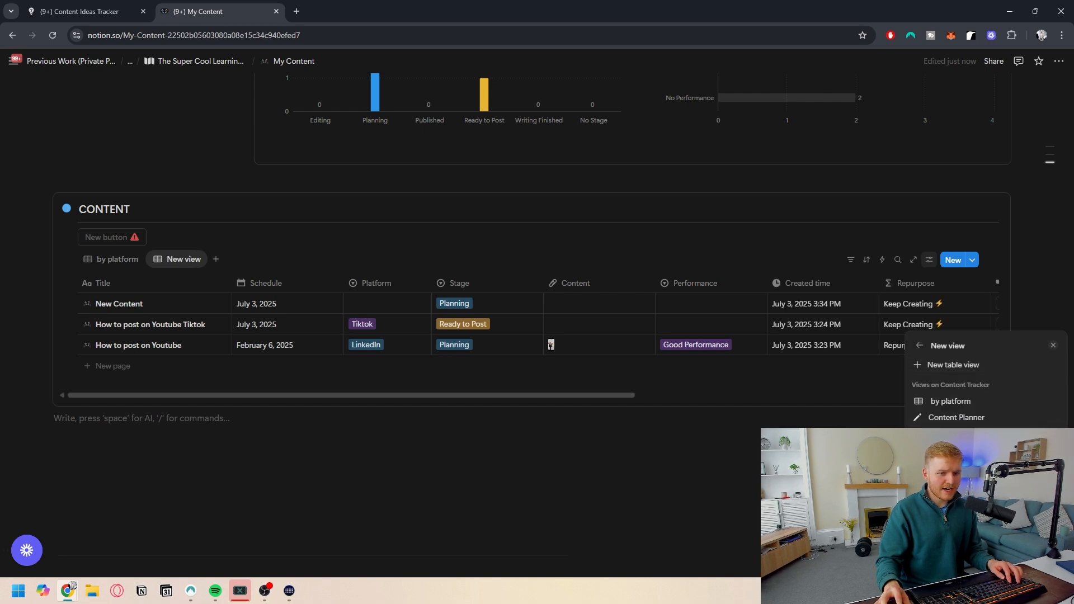
{"action": "left_click", "coordinate": [950, 434]}
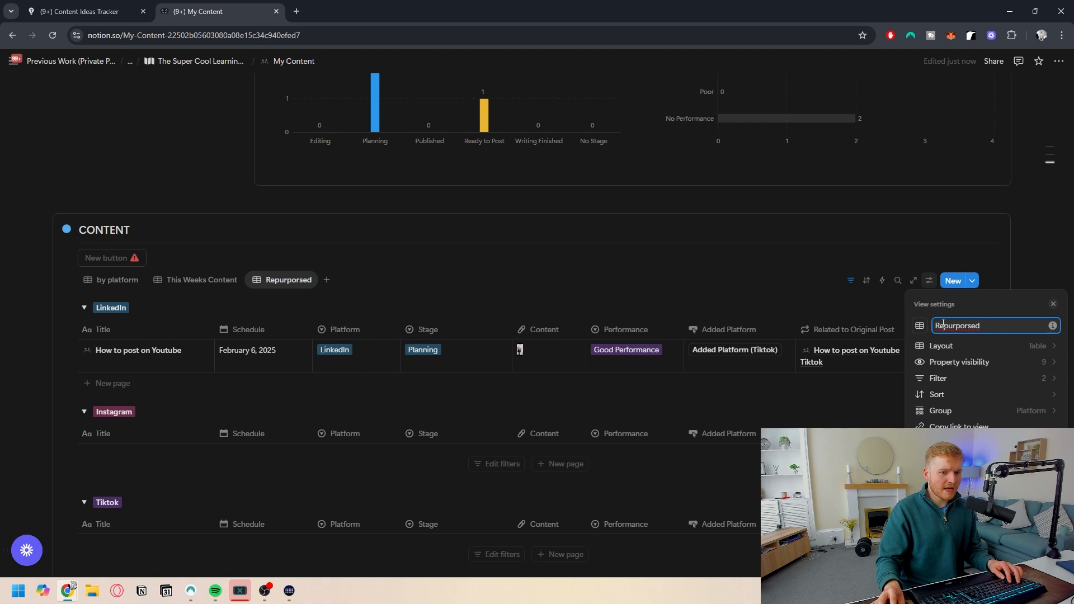
{"action": "right_click", "coordinate": [943, 324]}
{"action": "key", "text": "Escape"}
- Add the existing Calendar for Content view as another tab of the linked database
{"action": "left_click", "coordinate": [378, 296]}
{"action": "left_click", "coordinate": [324, 280]}
{"action": "left_click", "coordinate": [363, 314]}
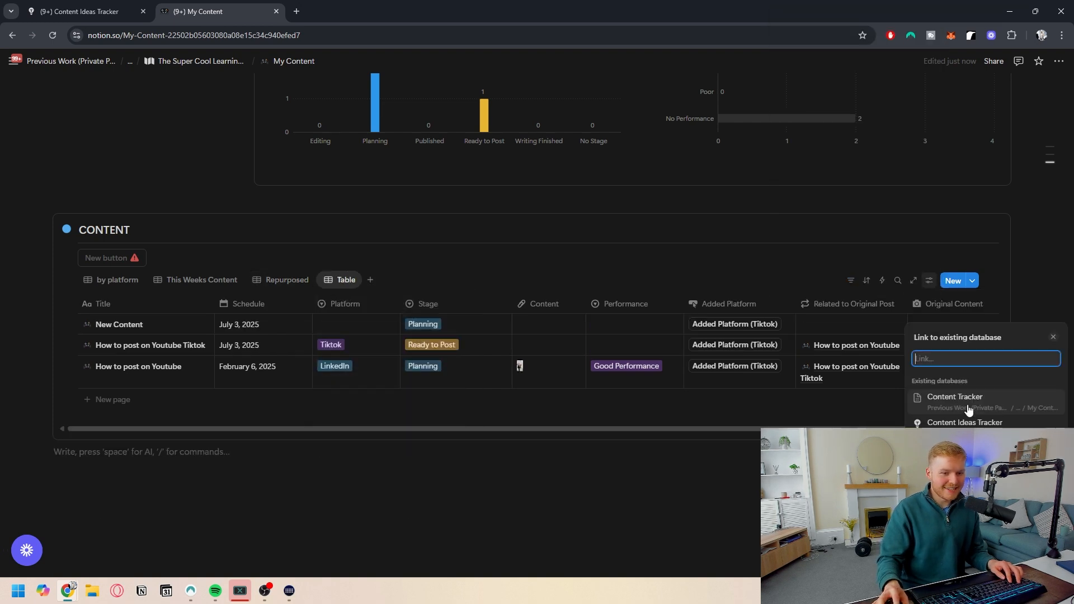
{"action": "left_click", "coordinate": [951, 396]}
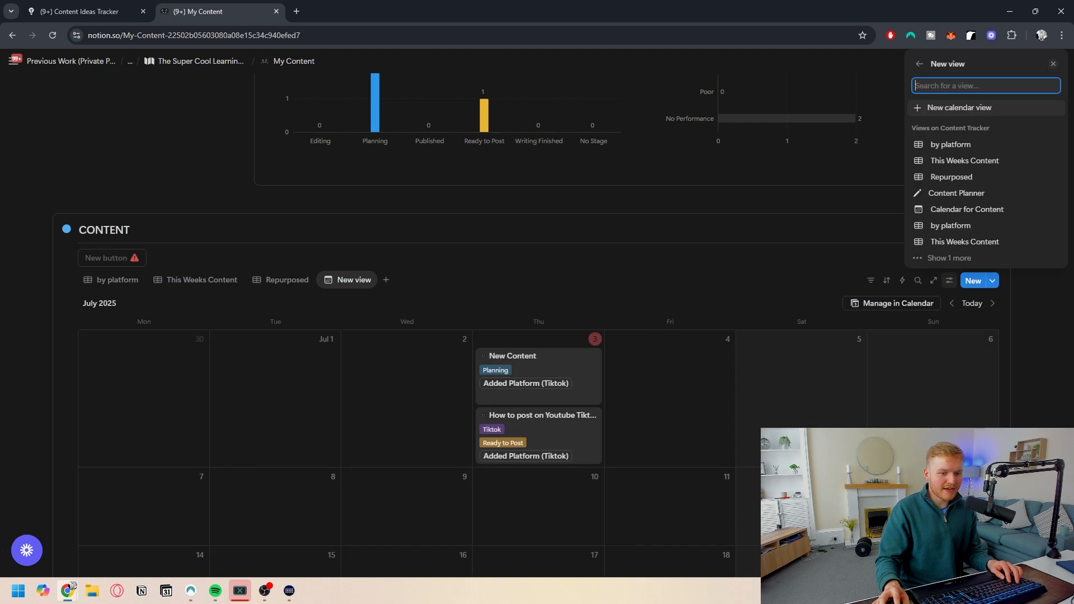
{"action": "left_click", "coordinate": [951, 217]}
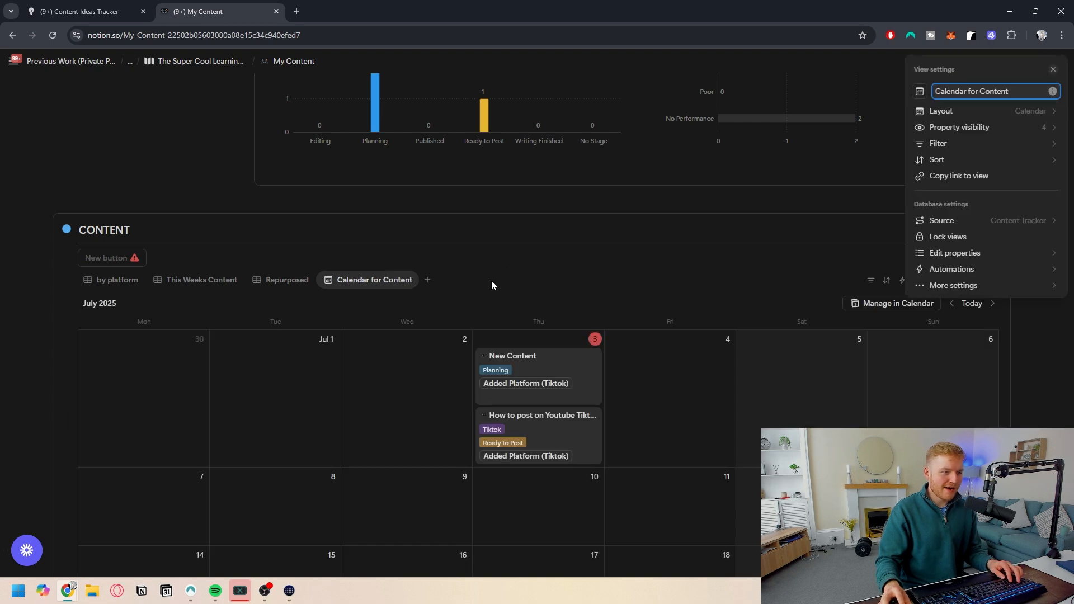
- Move the Calendar for Content tab to second position after by platform
{"action": "left_click", "coordinate": [338, 278]}
{"action": "left_click_drag", "start_coordinate": [338, 278], "coordinate": [201, 280]}
{"action": "scroll", "coordinate": [253, 287], "scroll_direction": "down", "scroll_amount": 2}
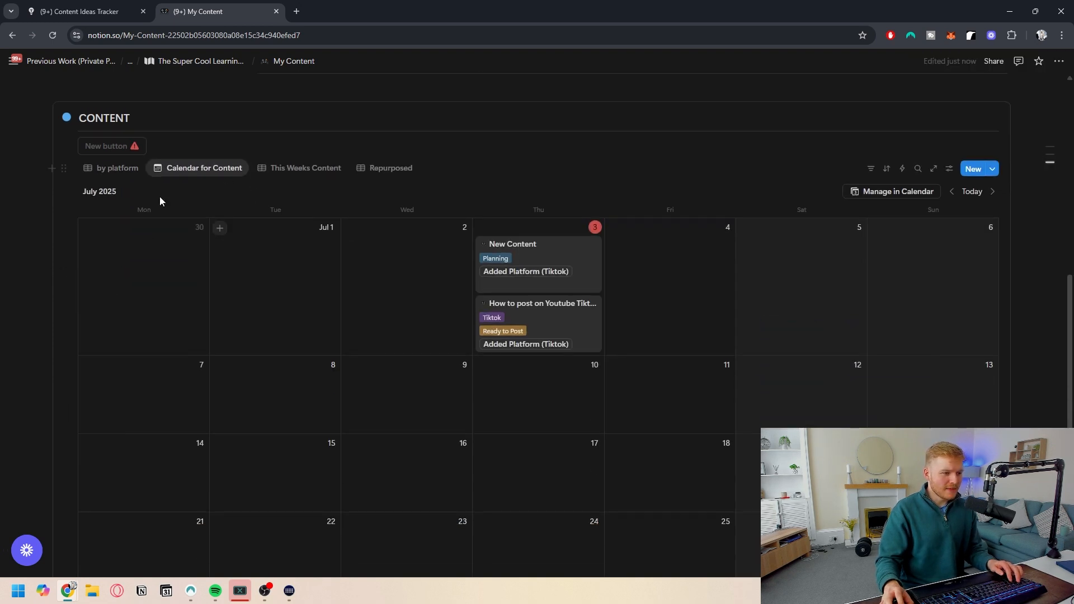
- Switch through the linked database's view tabs to review each one
{"action": "left_click", "coordinate": [113, 170]}
{"action": "left_click", "coordinate": [204, 168]}
{"action": "left_click", "coordinate": [302, 168]}
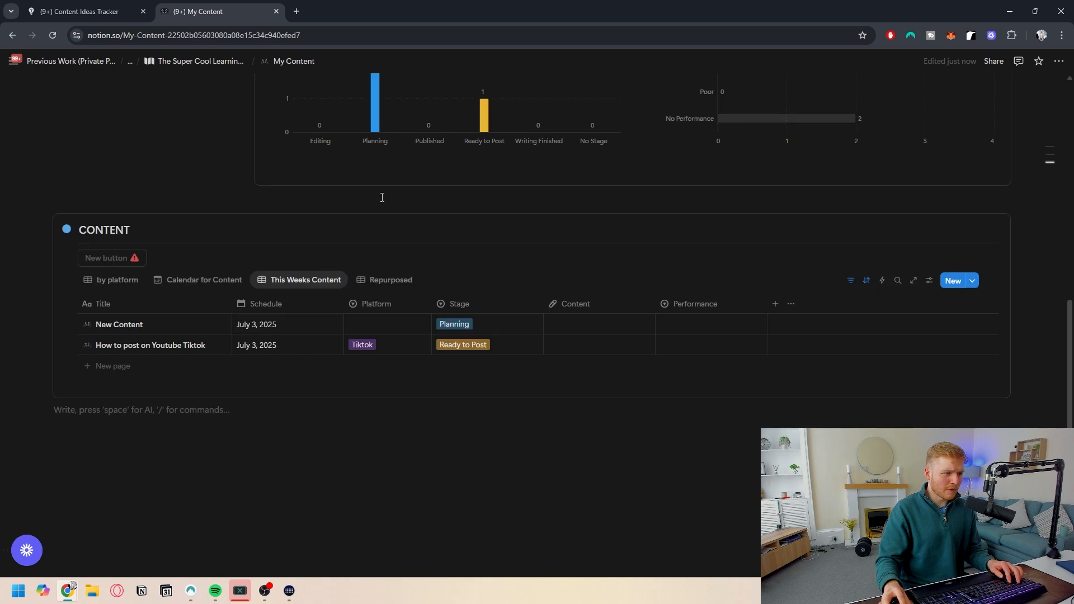
{"action": "left_click", "coordinate": [391, 281]}
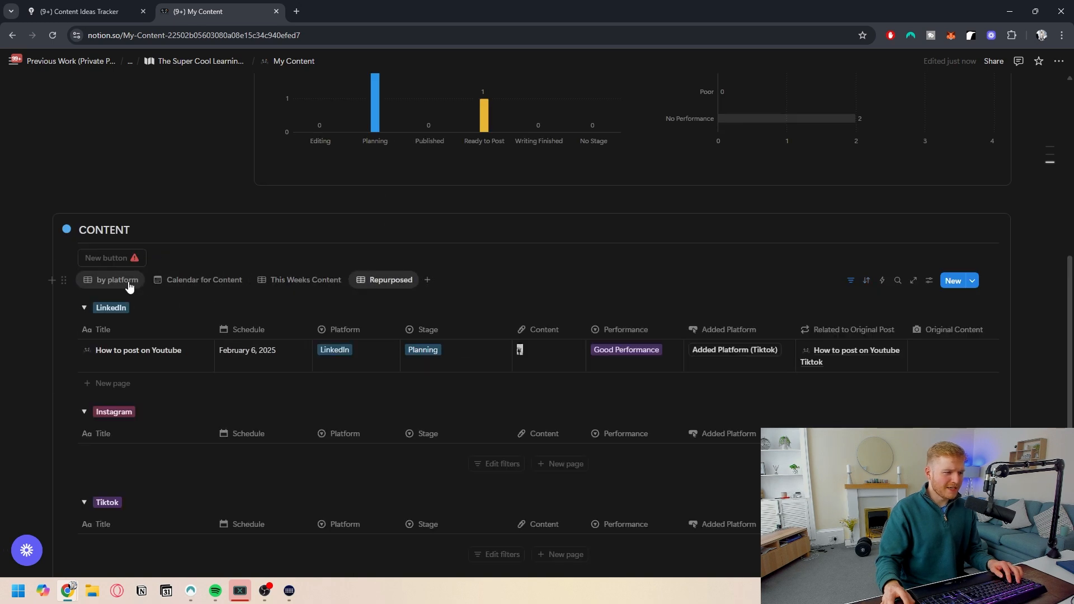
- Name the button above the linked database "New Content" and give it a pencil icon
{"action": "scroll", "coordinate": [140, 299], "scroll_direction": "down", "scroll_amount": 3}
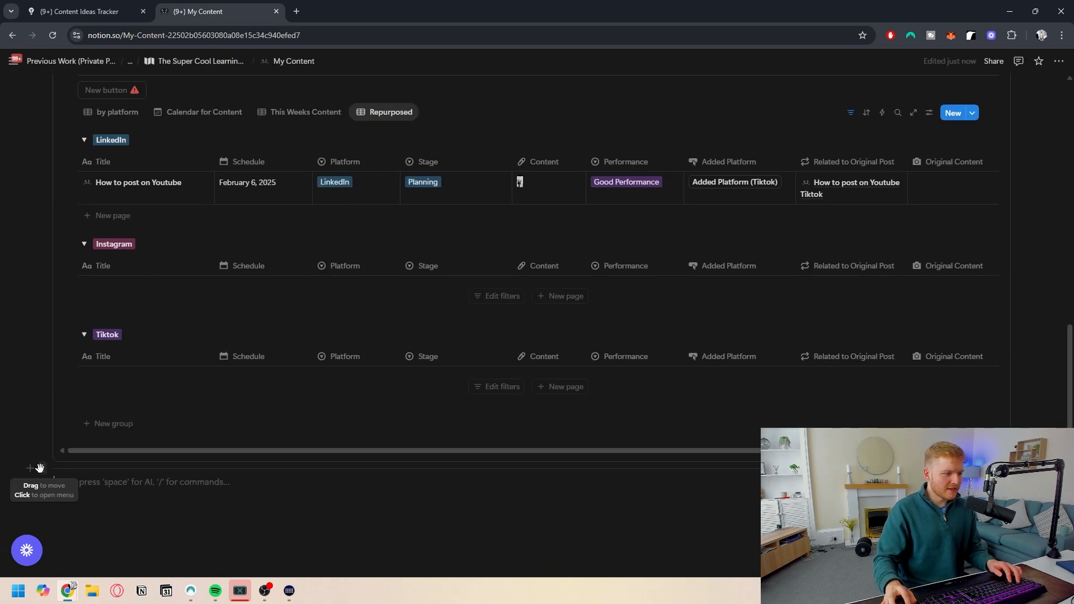
{"action": "scroll", "coordinate": [134, 98], "scroll_direction": "up", "scroll_amount": 2}
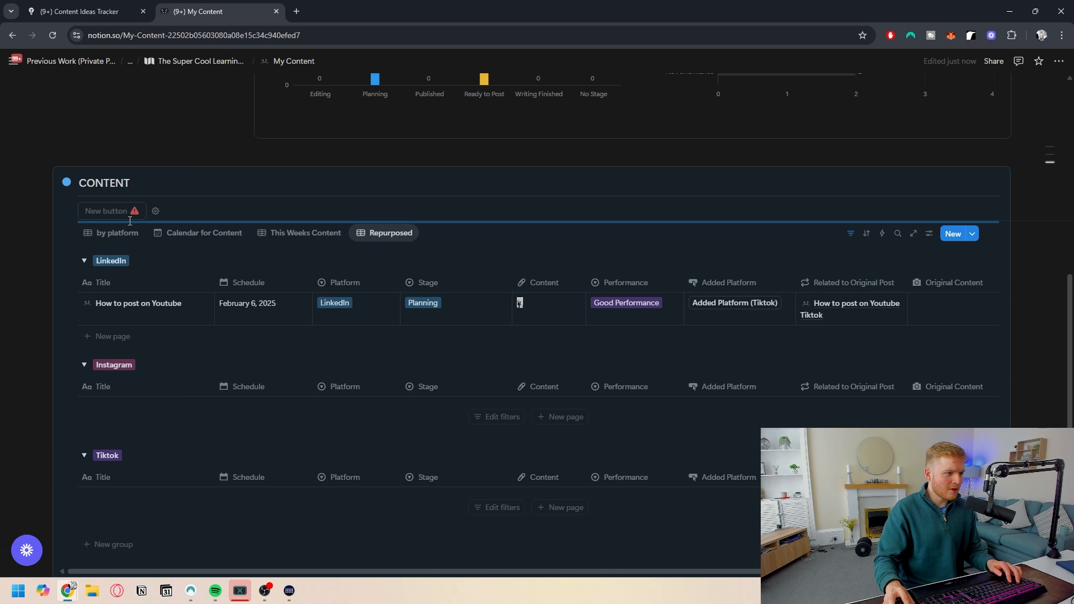
{"action": "left_click", "coordinate": [155, 211]}
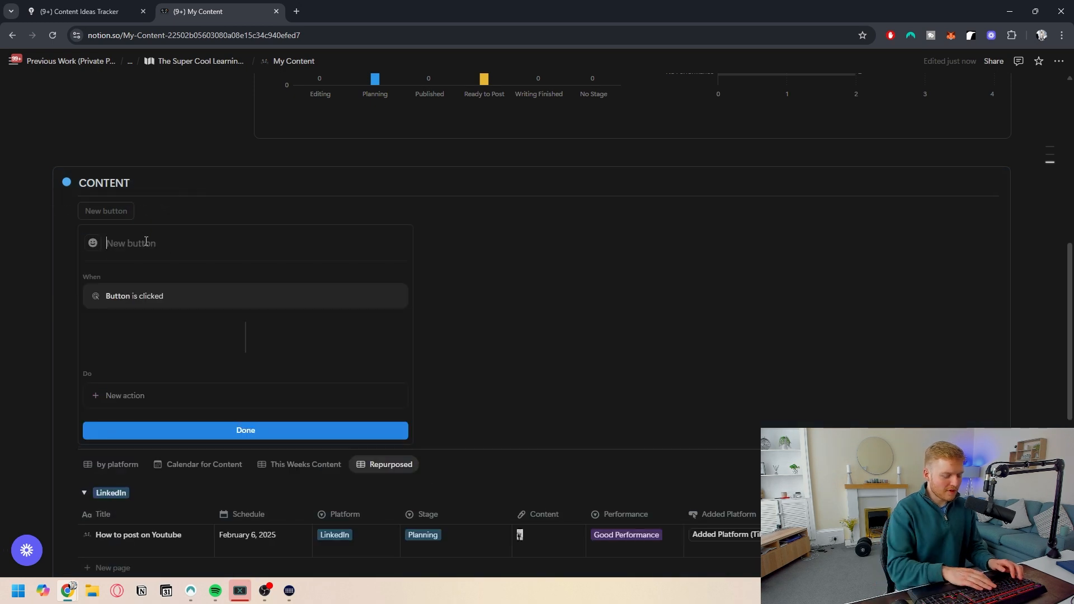
{"action": "type", "text": "New Content"}
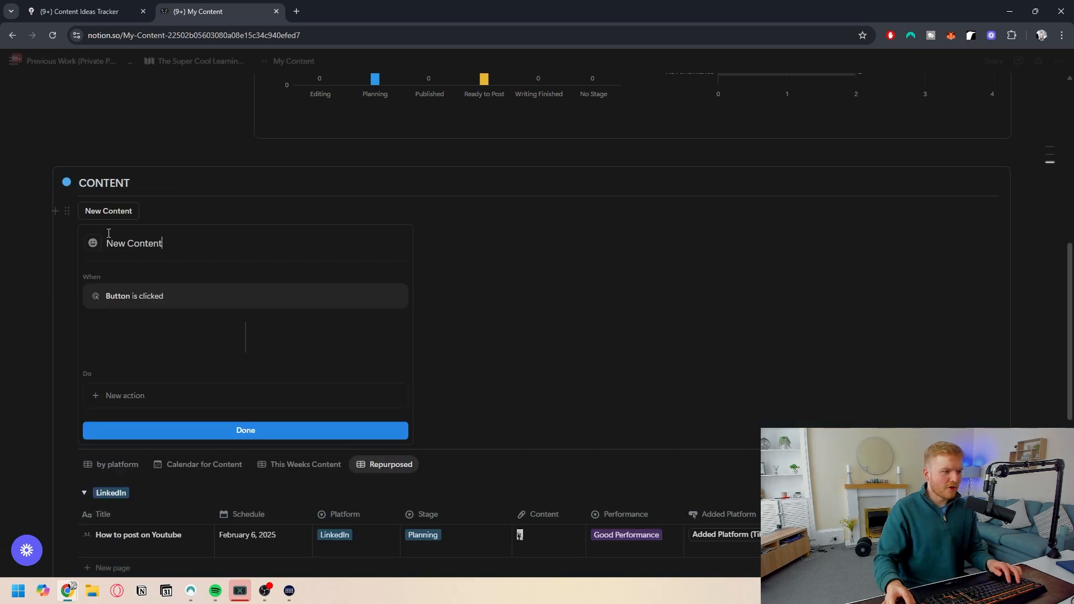
{"action": "left_click", "coordinate": [93, 243]}
{"action": "mouse_move", "coordinate": [60, 337]}
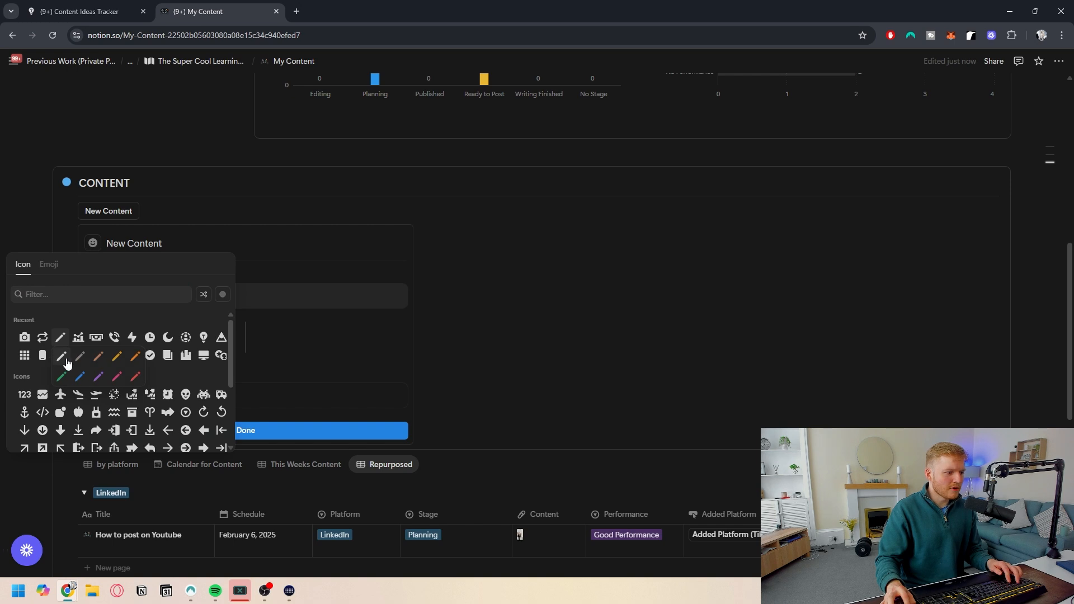
{"action": "left_click", "coordinate": [62, 357]}
- Add a button action that adds a page to Content Tracker using the New Content template
{"action": "left_click", "coordinate": [208, 396]}
{"action": "left_click", "coordinate": [129, 242]}
{"action": "left_click", "coordinate": [185, 395]}
{"action": "left_click", "coordinate": [157, 249]}
{"action": "left_click", "coordinate": [260, 395]}
{"action": "left_click", "coordinate": [254, 421]}
{"action": "left_click", "coordinate": [146, 423]}
{"action": "left_click", "coordinate": [232, 434]}
{"action": "left_click", "coordinate": [126, 455]}
{"action": "left_click", "coordinate": [128, 397]}
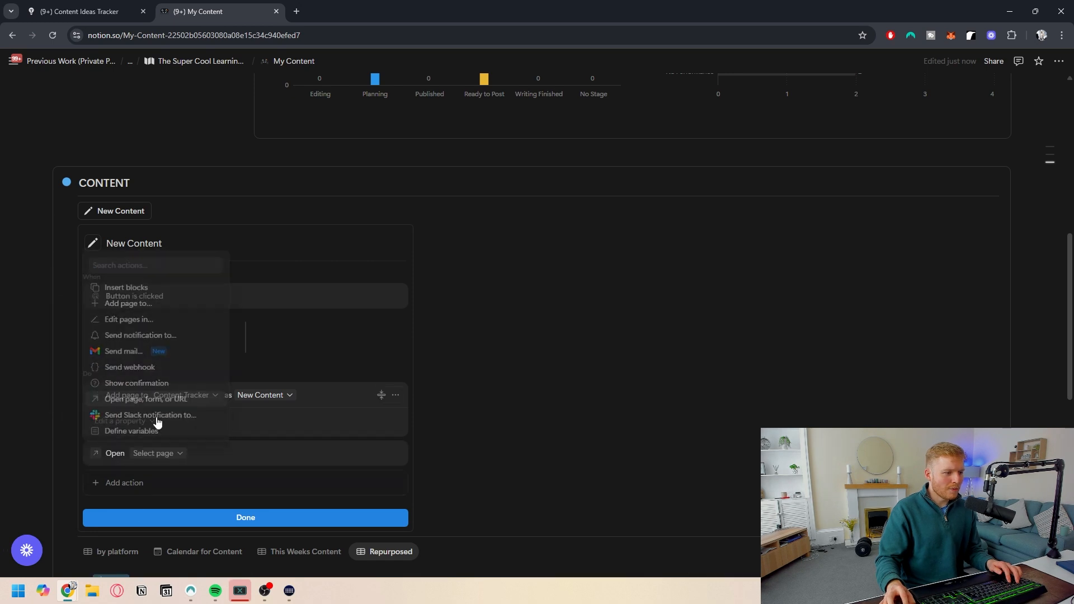
- Add a second action that opens the added page in side peek, and finish the button setup
{"action": "left_click", "coordinate": [166, 454]}
{"action": "left_click", "coordinate": [143, 166]}
{"action": "left_click", "coordinate": [248, 454]}
{"action": "left_click", "coordinate": [247, 435]}
{"action": "left_click", "coordinate": [258, 517]}
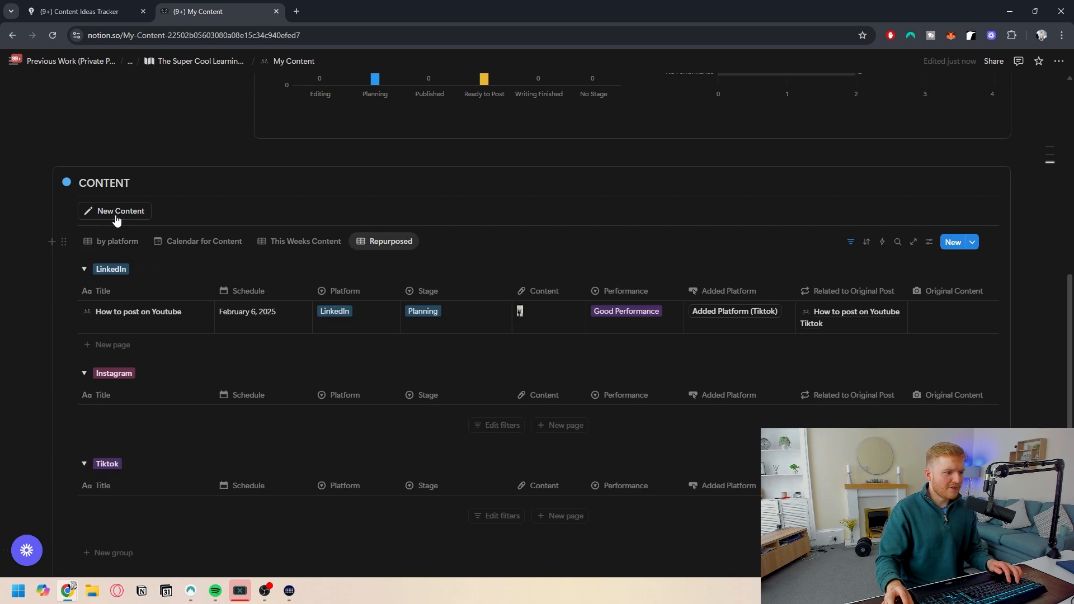
- Create a page with the New Content button and set its platform to Tiktok
{"action": "left_click", "coordinate": [118, 211]}
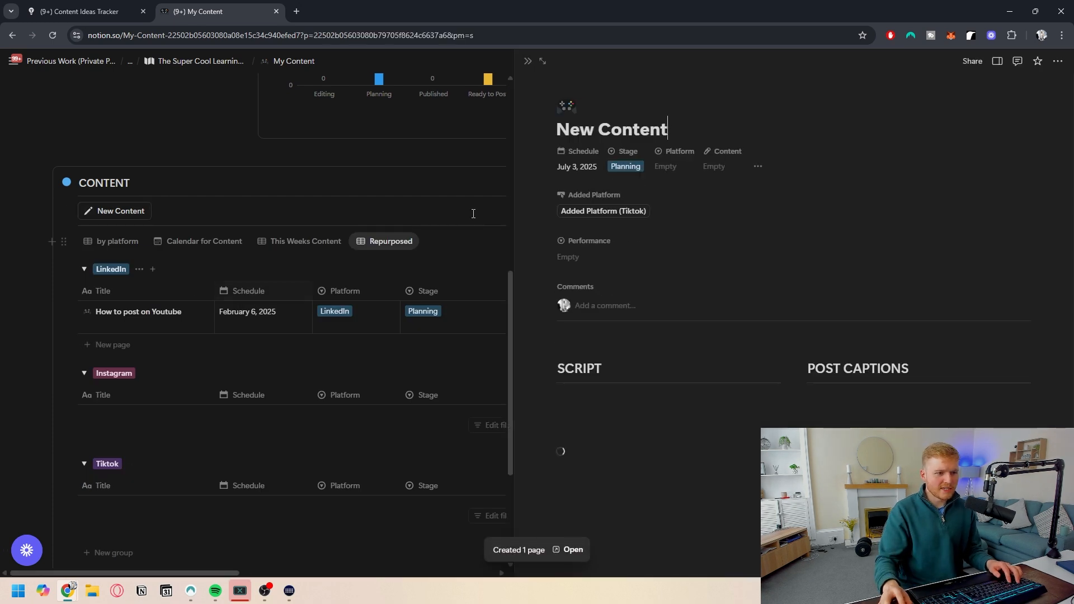
{"action": "left_click", "coordinate": [661, 168]}
{"action": "left_click", "coordinate": [673, 206]}
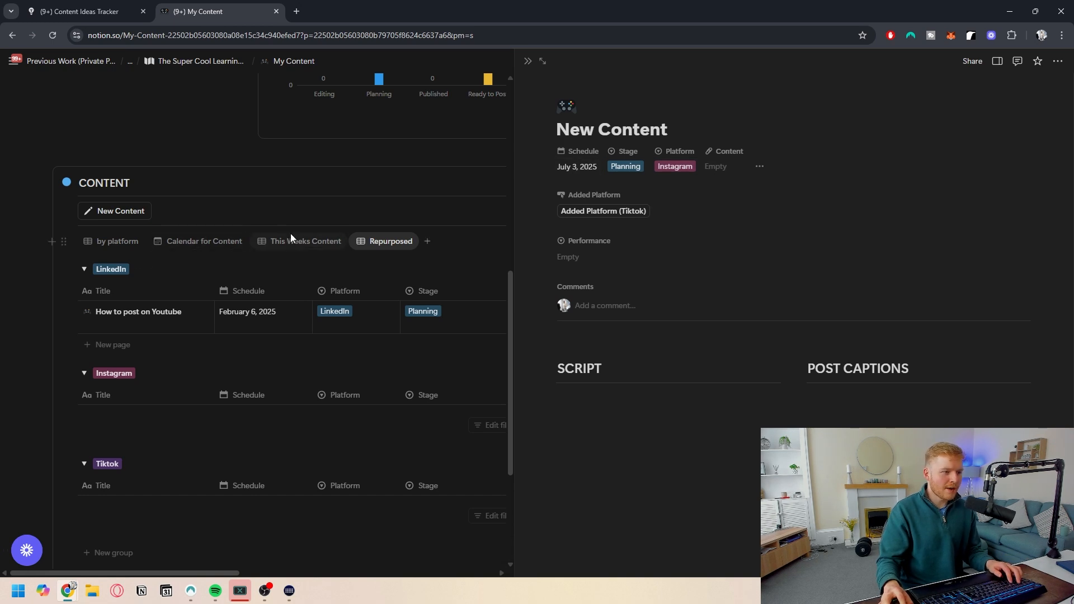
{"action": "left_click", "coordinate": [273, 241]}
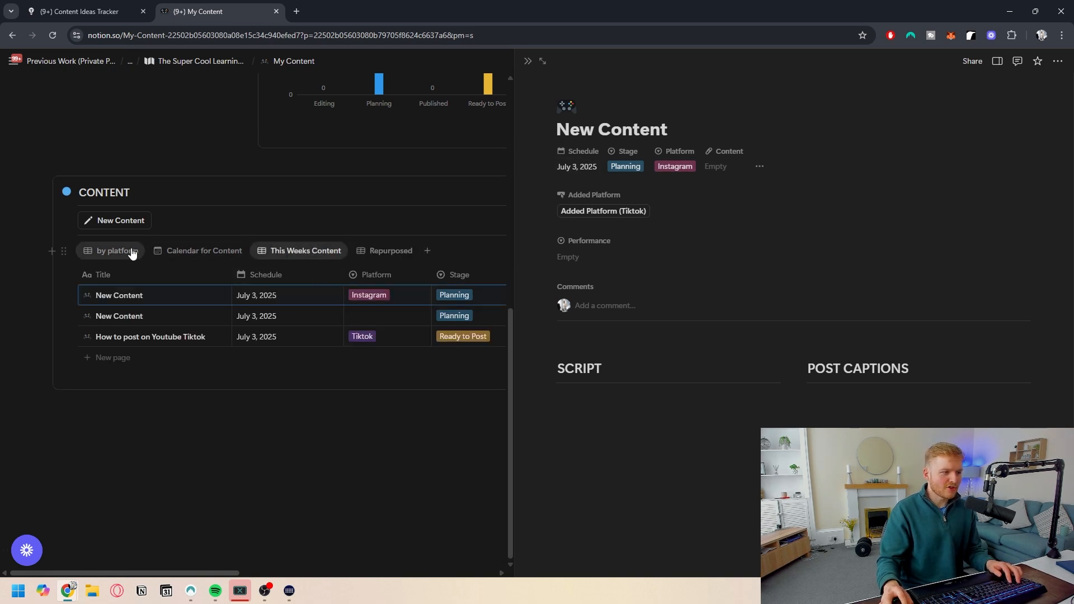
{"action": "left_click", "coordinate": [115, 250]}
{"action": "left_click", "coordinate": [687, 169]}
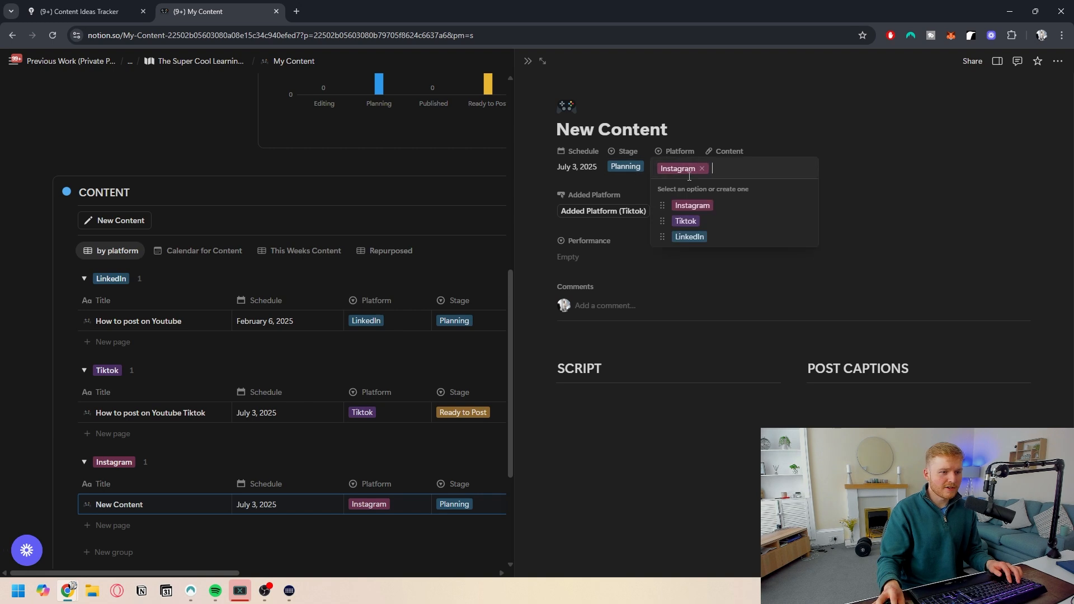
{"action": "left_click", "coordinate": [692, 223]}
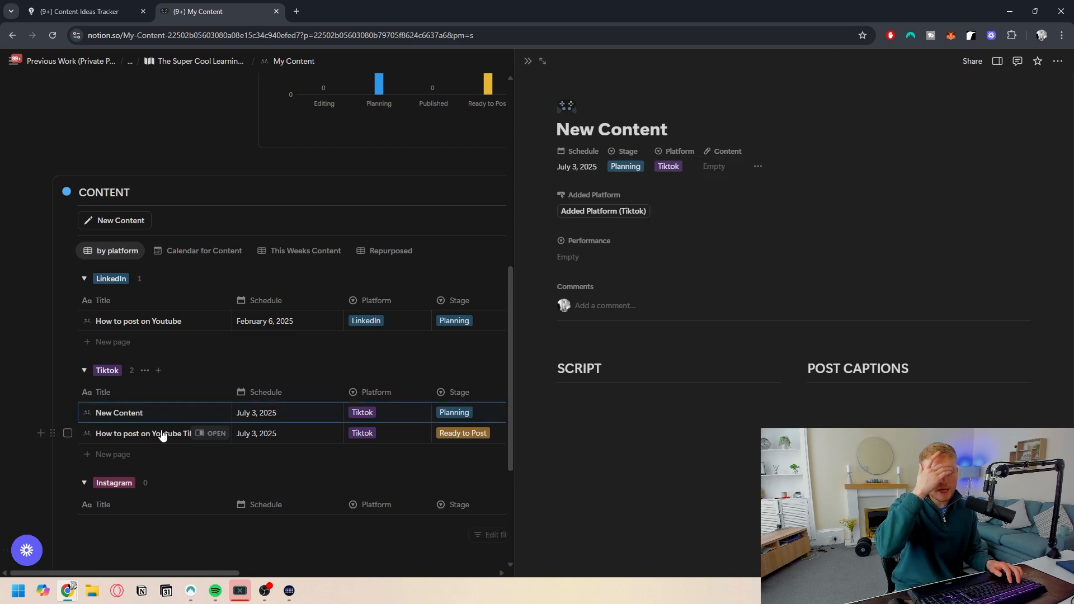
- Add a new view tab linked to the existing Content Ideas Tracker database
{"action": "left_click", "coordinate": [427, 251]}
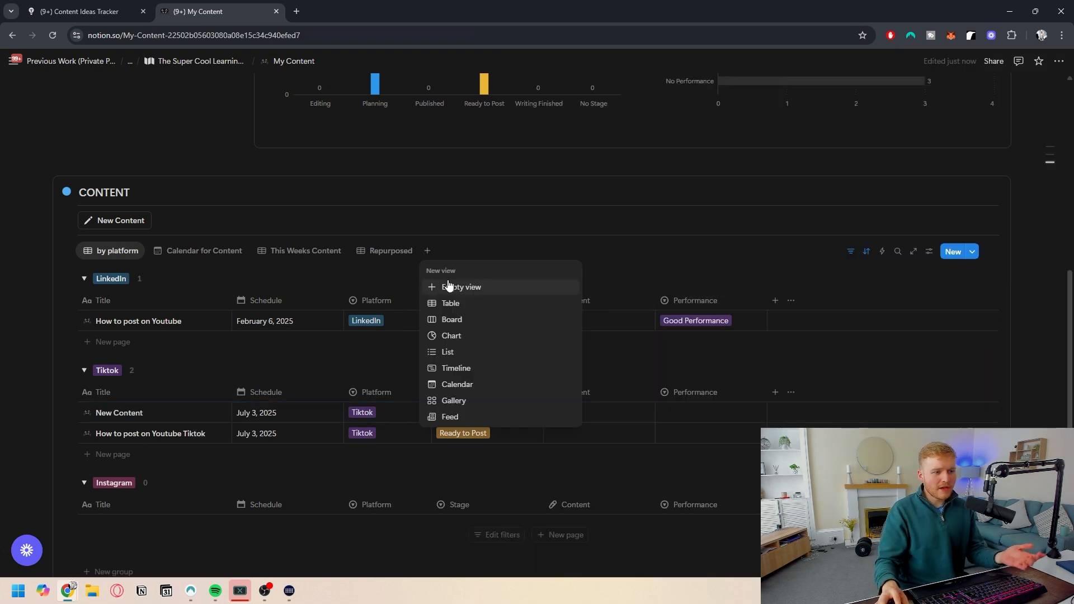
{"action": "left_click", "coordinate": [449, 287]}
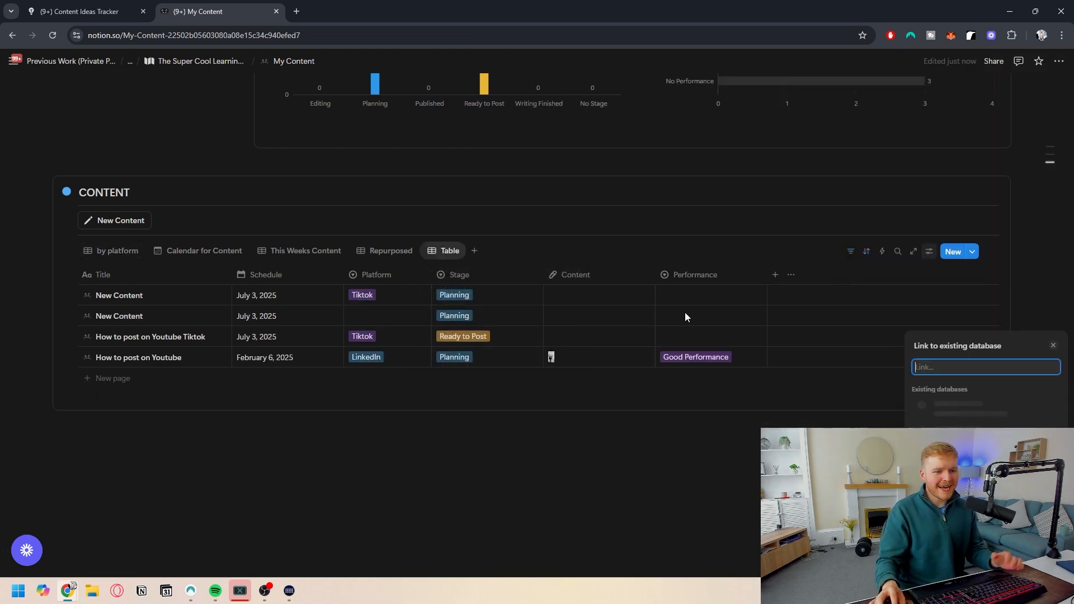
{"action": "left_click", "coordinate": [965, 437]}
{"action": "left_click", "coordinate": [954, 403]}
{"action": "left_click", "coordinate": [1032, 369]}
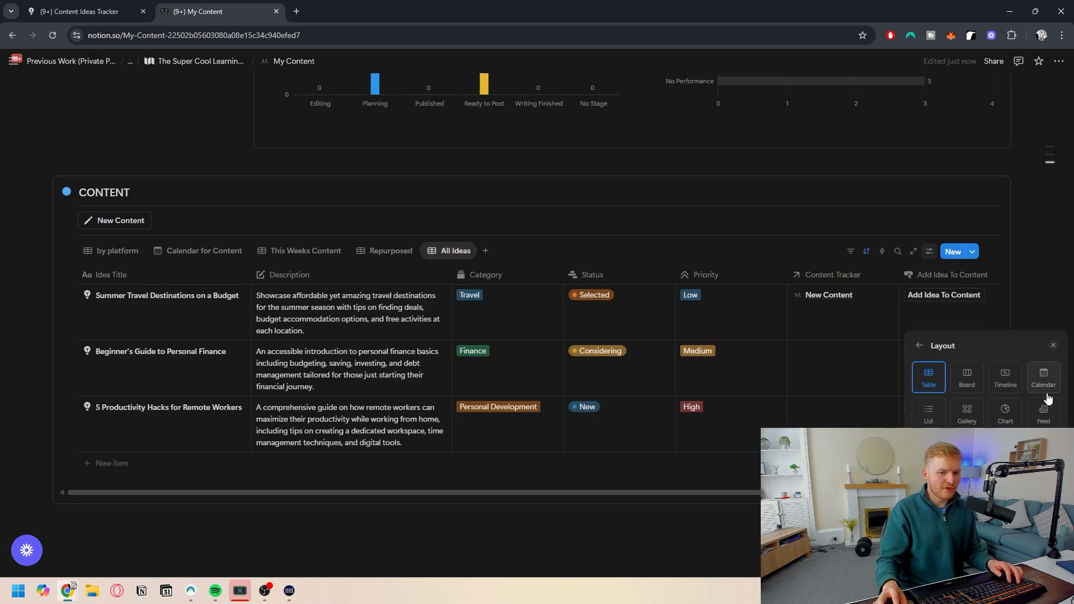
{"action": "left_click", "coordinate": [487, 521]}
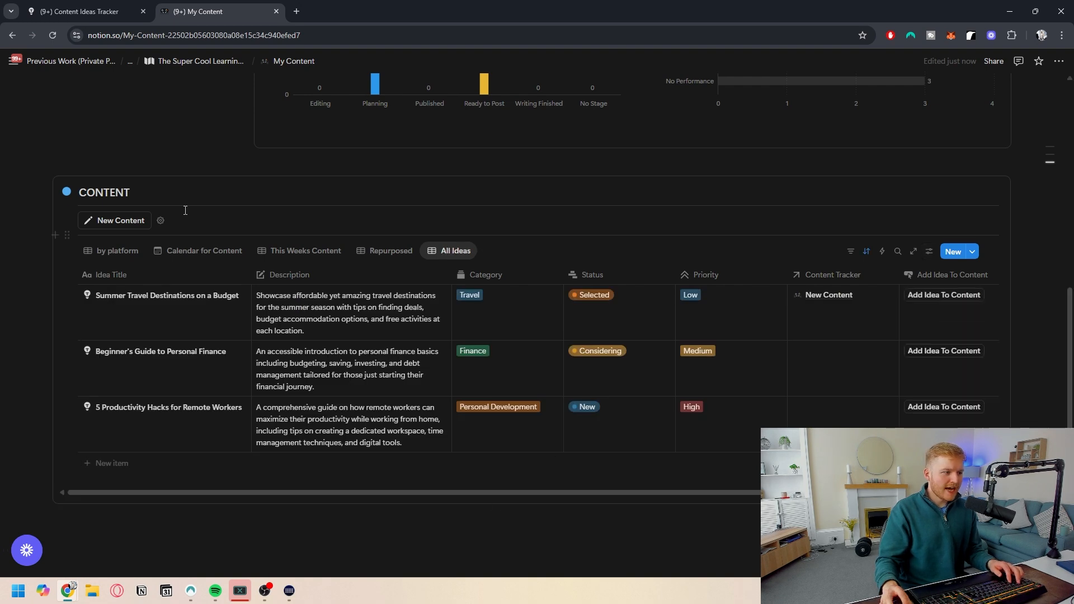
- Set up a second New Content button in a column beside the original, removing the leftover empty line
{"action": "left_click", "coordinate": [151, 217]}
{"action": "type", "text": "/"}
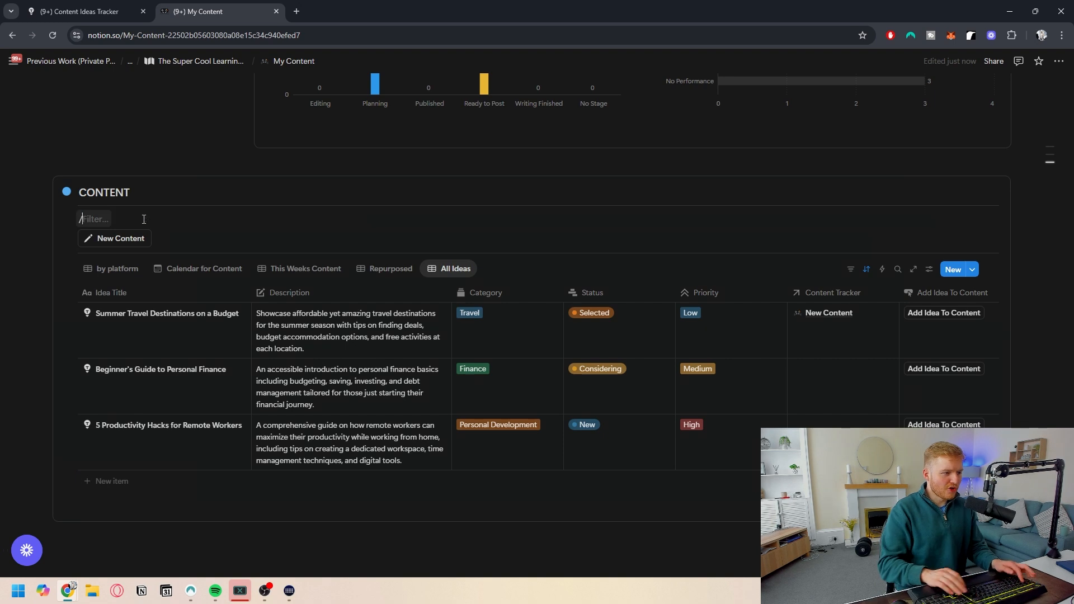
{"action": "type", "text": "2"}
{"action": "key", "text": "Down"}
{"action": "key", "text": "Down"}
{"action": "key", "text": "Down"}
{"action": "key", "text": "Up"}
{"action": "key", "text": "Return"}
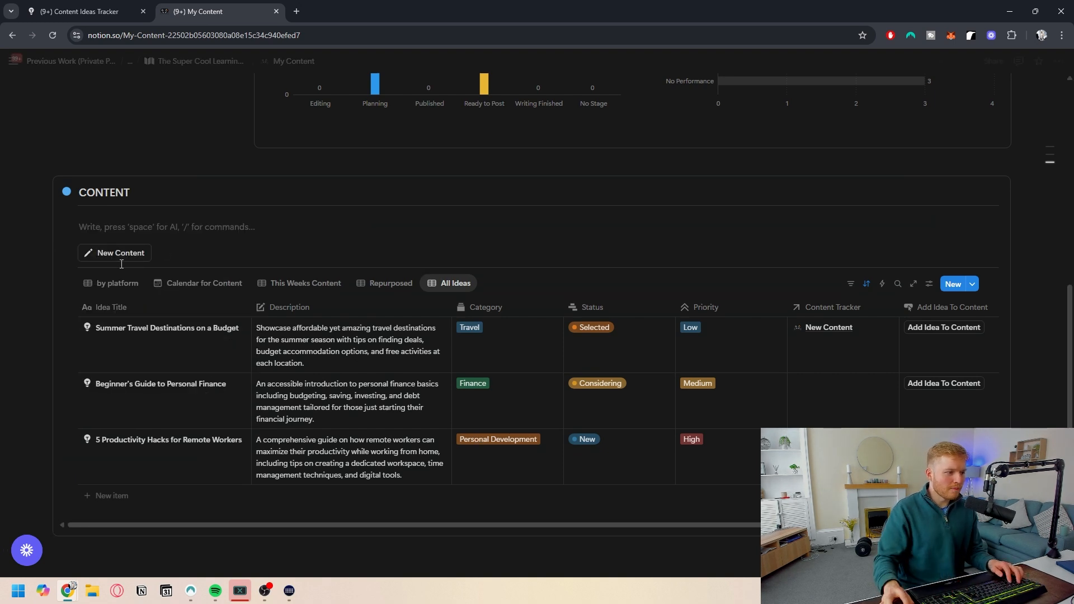
{"action": "left_click_drag", "start_coordinate": [68, 253], "coordinate": [750, 224]}
{"action": "left_click", "coordinate": [69, 228]}
{"action": "left_click", "coordinate": [78, 223]}
{"action": "left_click", "coordinate": [543, 254]}
{"action": "key", "text": "BackSpace"}
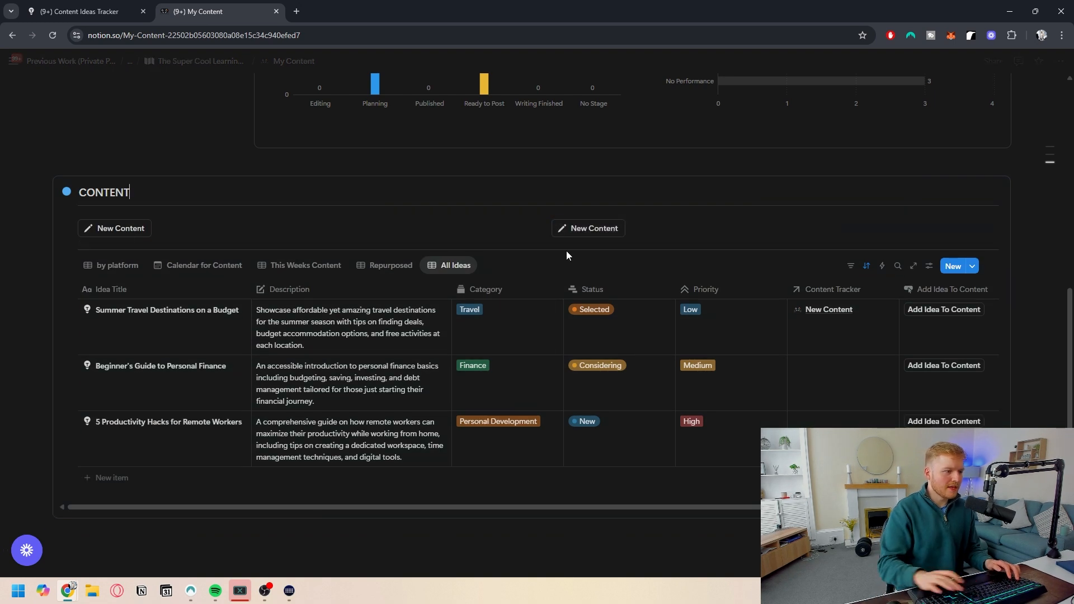
- Rename the second button to "New Idea"
{"action": "left_click", "coordinate": [634, 228]}
{"action": "key", "text": "BackSpace"}
{"action": "key", "text": "BackSpace"}
{"action": "key", "text": "BackSpace"}
{"action": "key", "text": "BackSpace"}
{"action": "key", "text": "BackSpace"}
{"action": "key", "text": "BackSpace"}
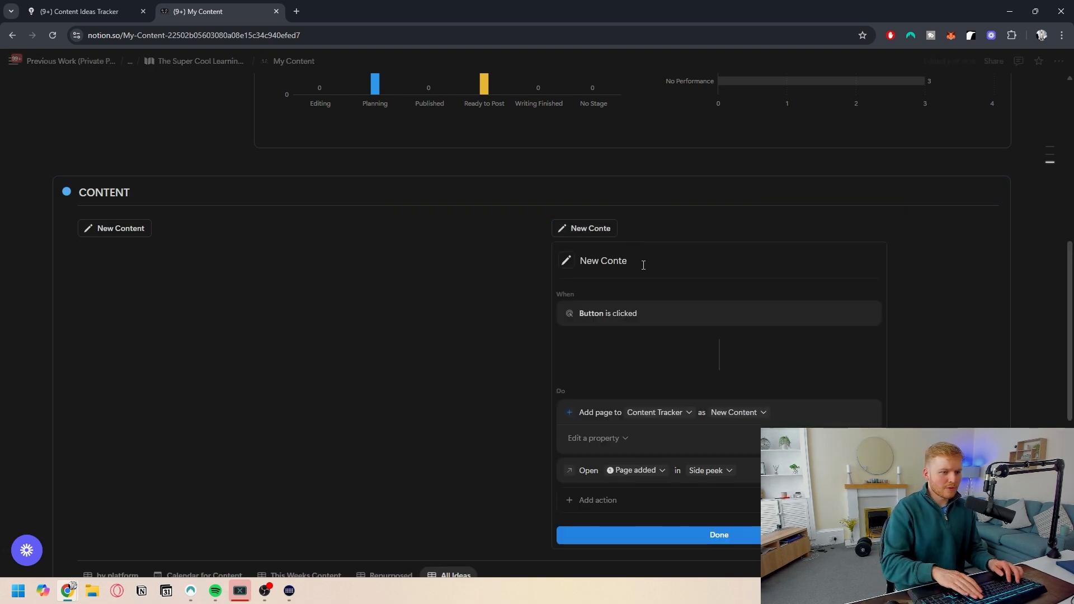
{"action": "type", "text": "IDea"}
{"action": "key", "text": "BackSpace"}
{"action": "key", "text": "BackSpace"}
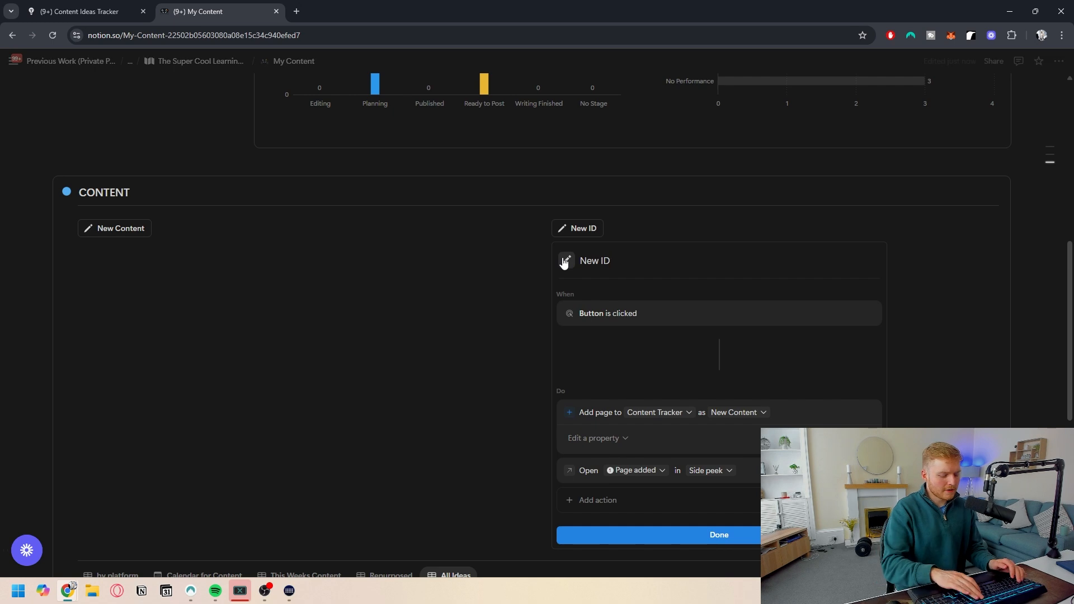
{"action": "key", "text": "BackSpace"}
{"action": "type", "text": "dea"}
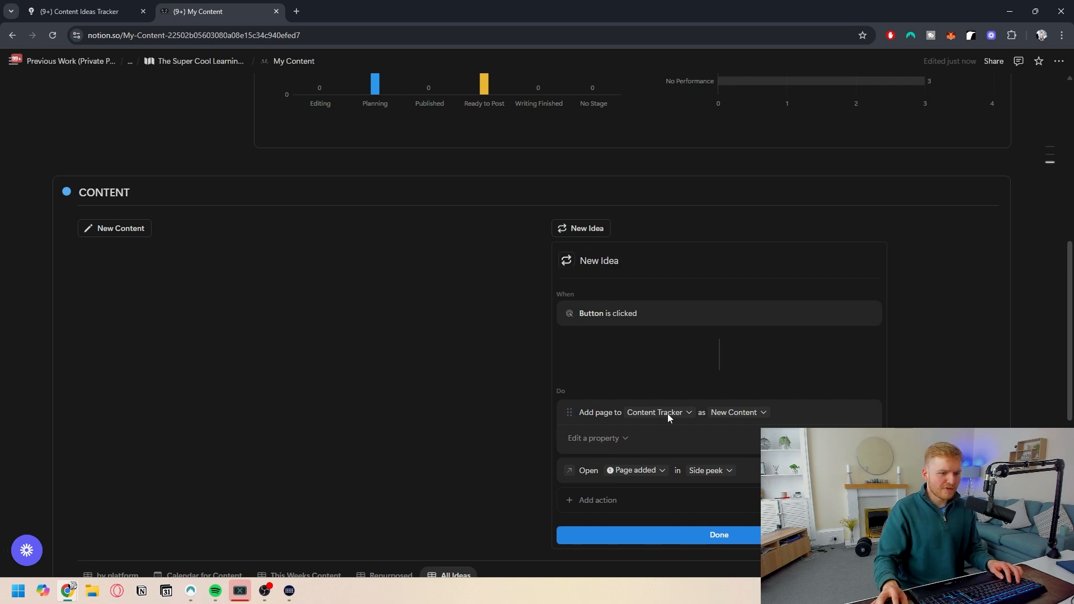
- Change the New Idea button's action to add a page to Content Ideas Tracker as New item, and finish
{"action": "left_click", "coordinate": [669, 414]}
{"action": "left_click", "coordinate": [660, 297]}
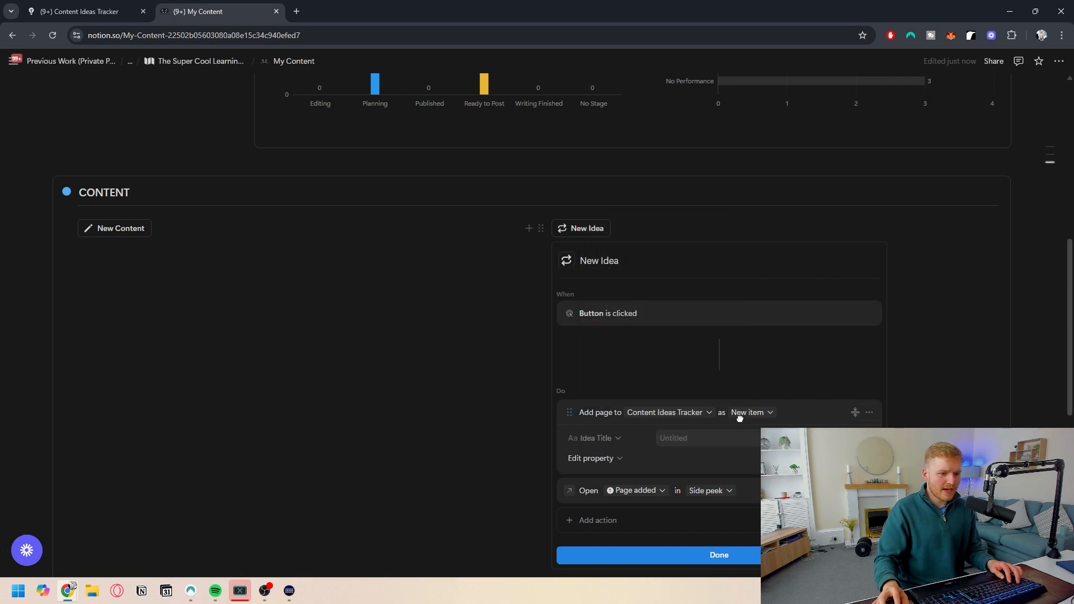
{"action": "left_click", "coordinate": [749, 444]}
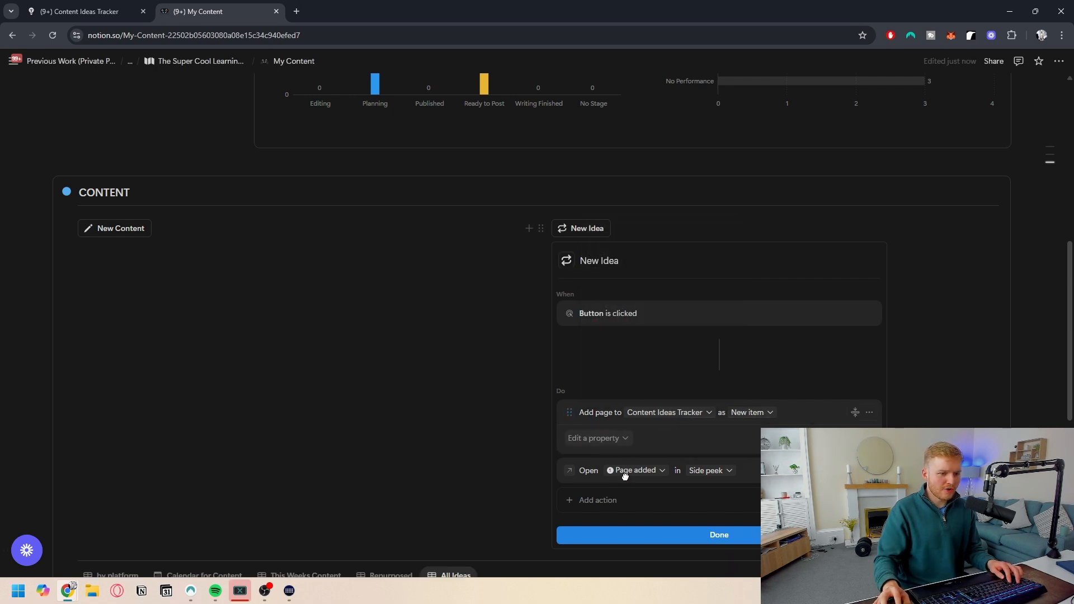
{"action": "left_click", "coordinate": [712, 535]}
- Review the dashboard charts and switch through the content database's view tabs
{"action": "scroll", "coordinate": [447, 252], "scroll_direction": "up", "scroll_amount": 10}
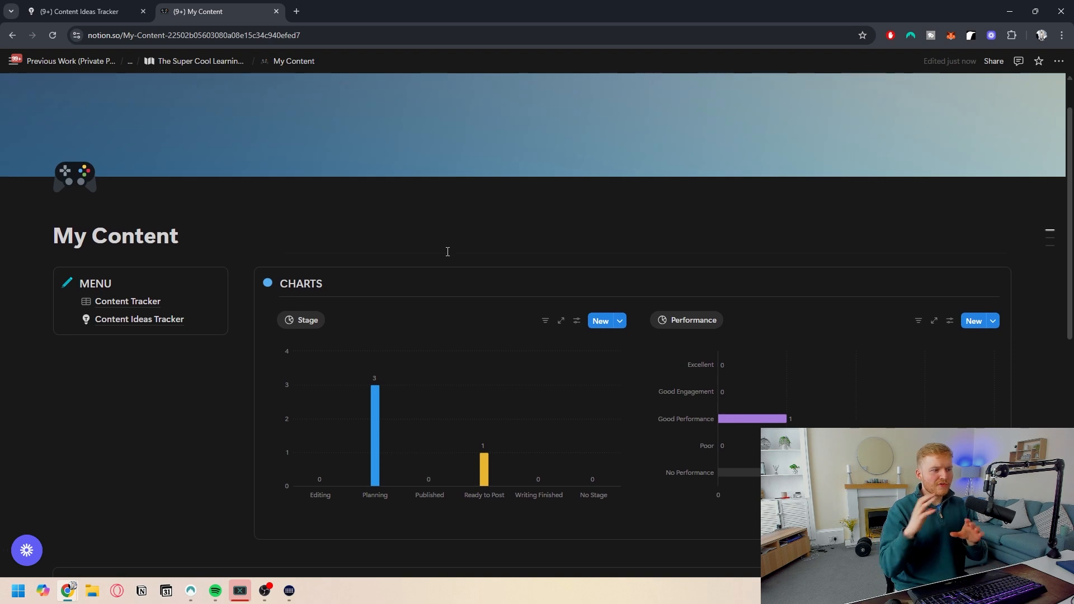
{"action": "scroll", "coordinate": [447, 251], "scroll_direction": "down", "scroll_amount": 3}
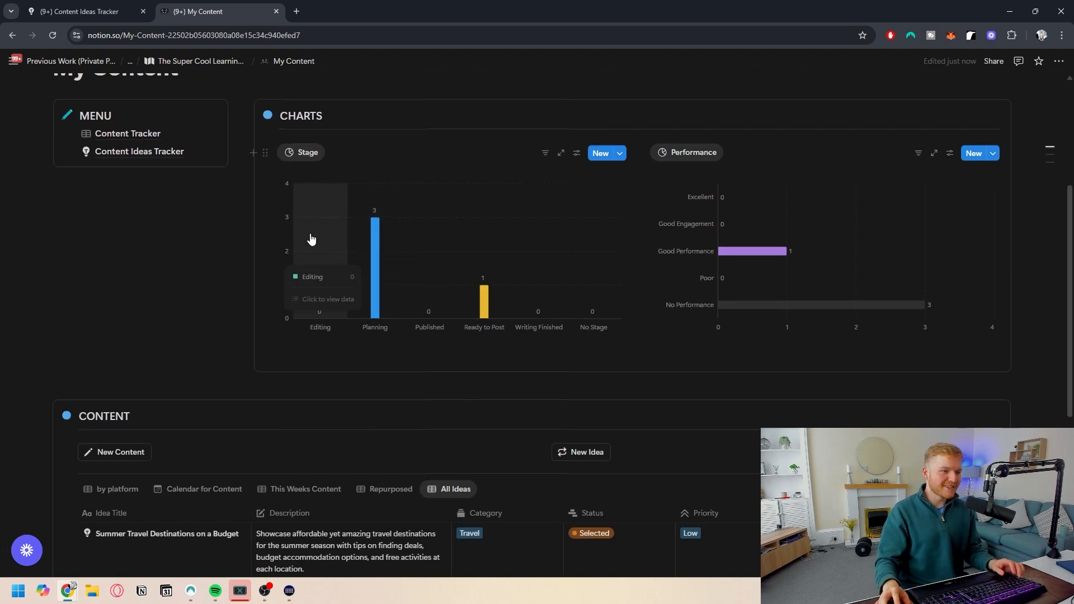
{"action": "scroll", "coordinate": [363, 333], "scroll_direction": "down", "scroll_amount": 4}
{"action": "left_click", "coordinate": [130, 270]}
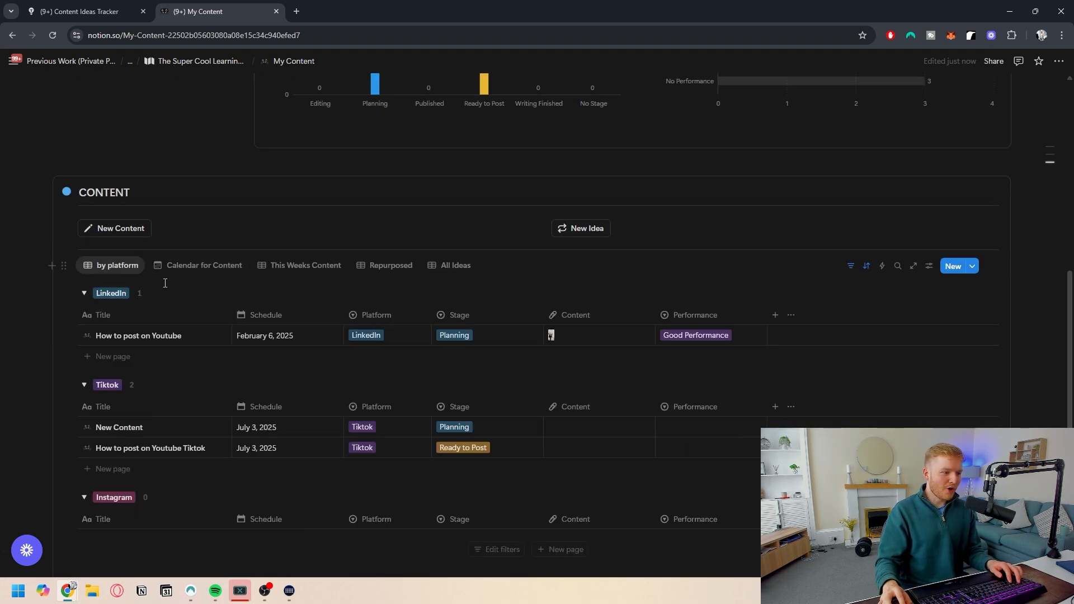
{"action": "scroll", "coordinate": [93, 340], "scroll_direction": "down", "scroll_amount": 1}
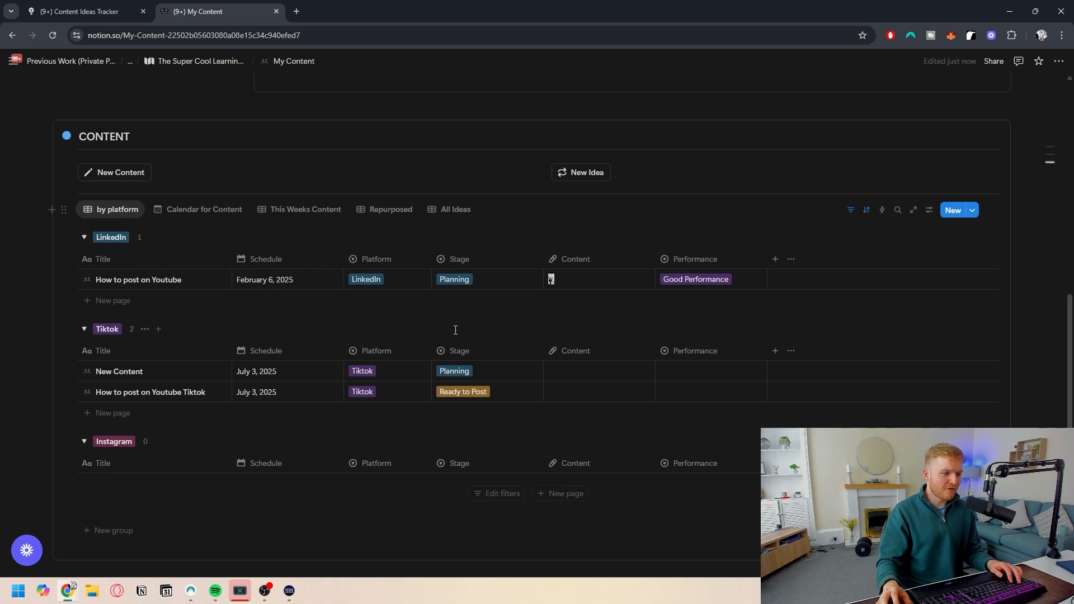
{"action": "scroll", "coordinate": [426, 311], "scroll_direction": "up", "scroll_amount": 2}
{"action": "left_click", "coordinate": [405, 331]}
{"action": "scroll", "coordinate": [494, 329], "scroll_direction": "down", "scroll_amount": 2}
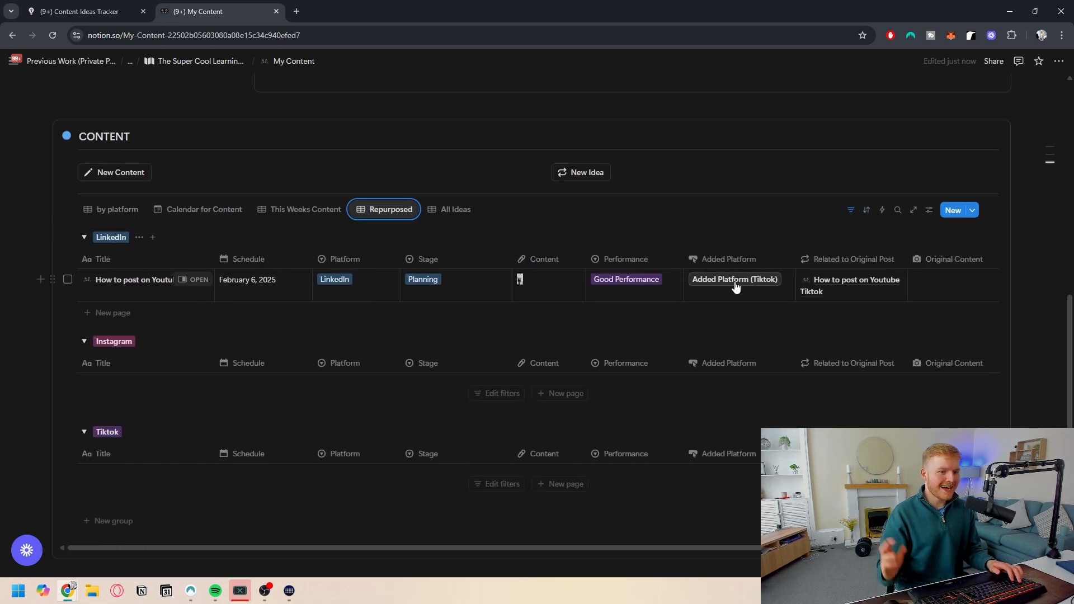
{"action": "scroll", "coordinate": [434, 299], "scroll_direction": "up", "scroll_amount": 3}
{"action": "left_click", "coordinate": [445, 379]}
{"action": "scroll", "coordinate": [445, 380], "scroll_direction": "down", "scroll_amount": 1}
{"action": "scroll", "coordinate": [420, 367], "scroll_direction": "up", "scroll_amount": 5}
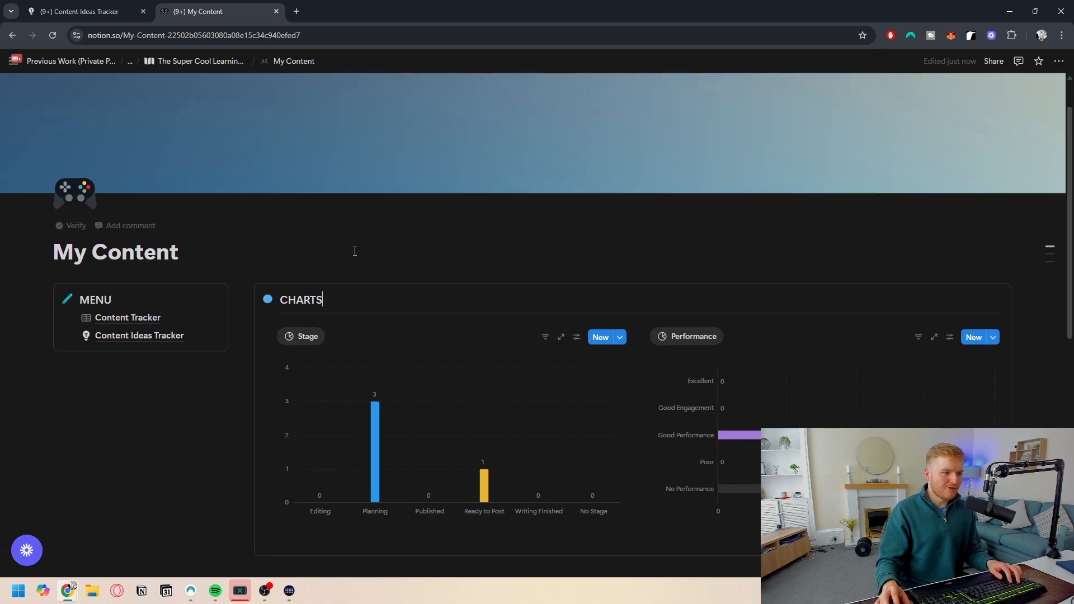
{"action": "scroll", "coordinate": [369, 254], "scroll_direction": "down", "scroll_amount": 2}
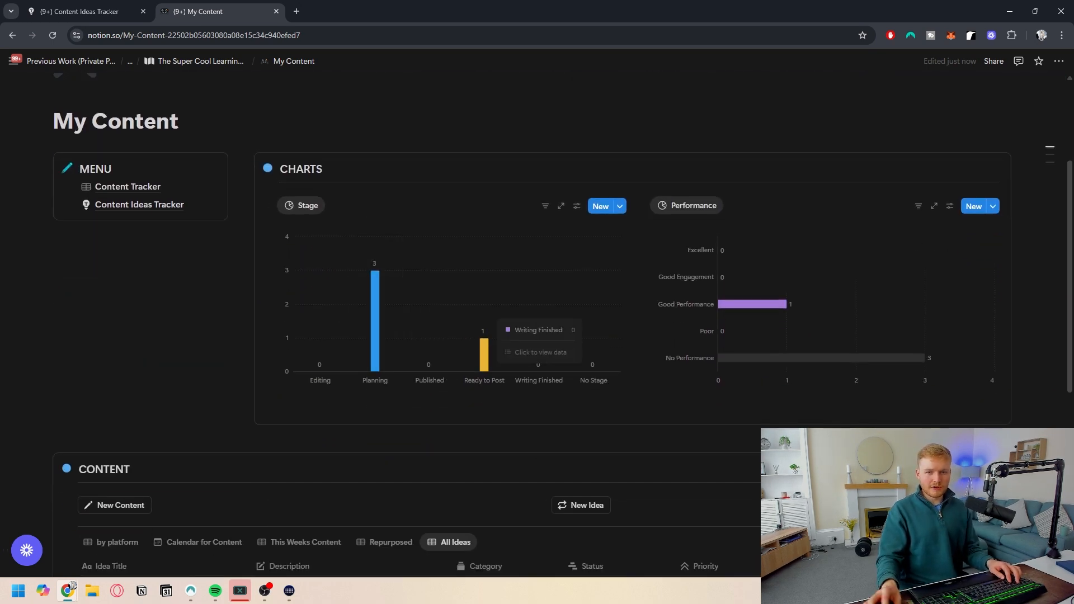